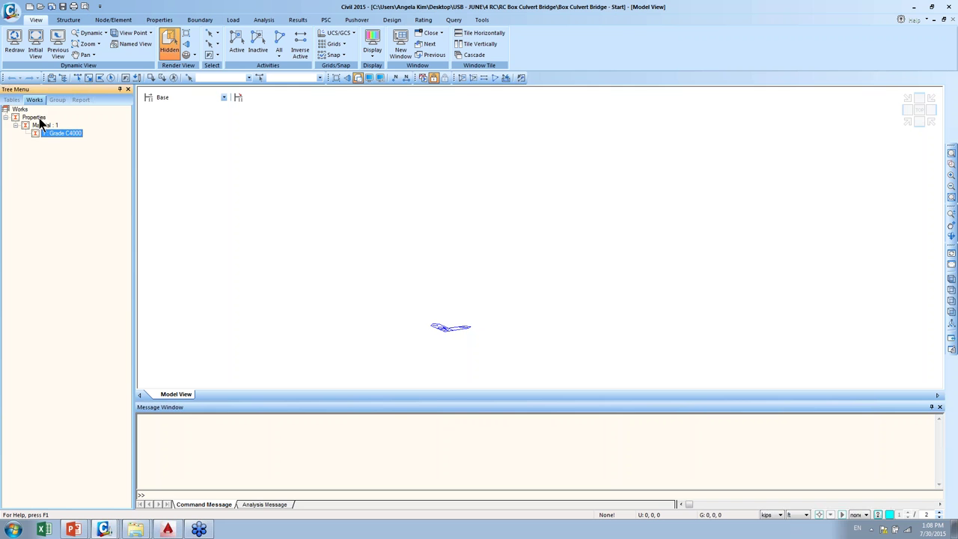
- Open the R.C. Frame/Box Culvert wizard and place it over the middle of the model view
{"action": "left_click", "coordinate": [38, 118]}
{"action": "left_click", "coordinate": [949, 33]}
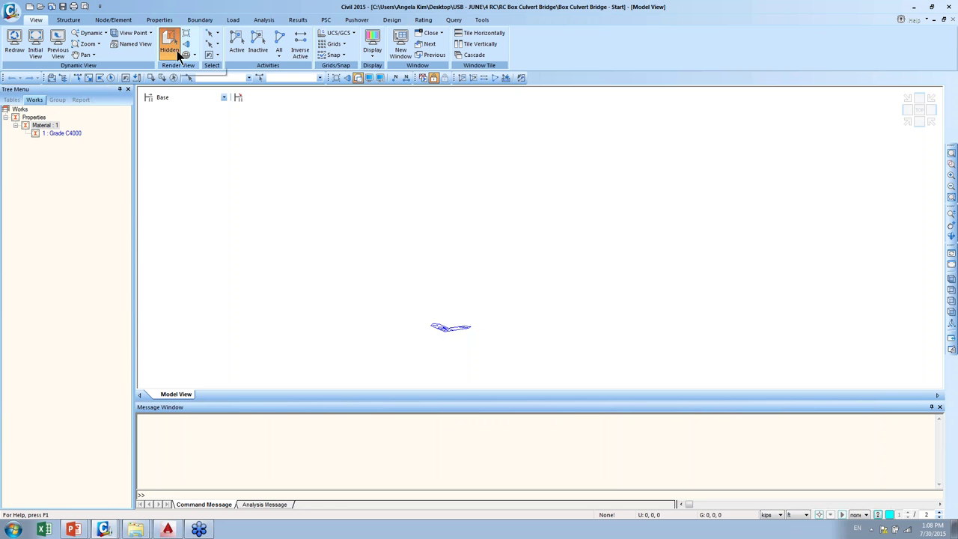
{"action": "left_click", "coordinate": [67, 20]}
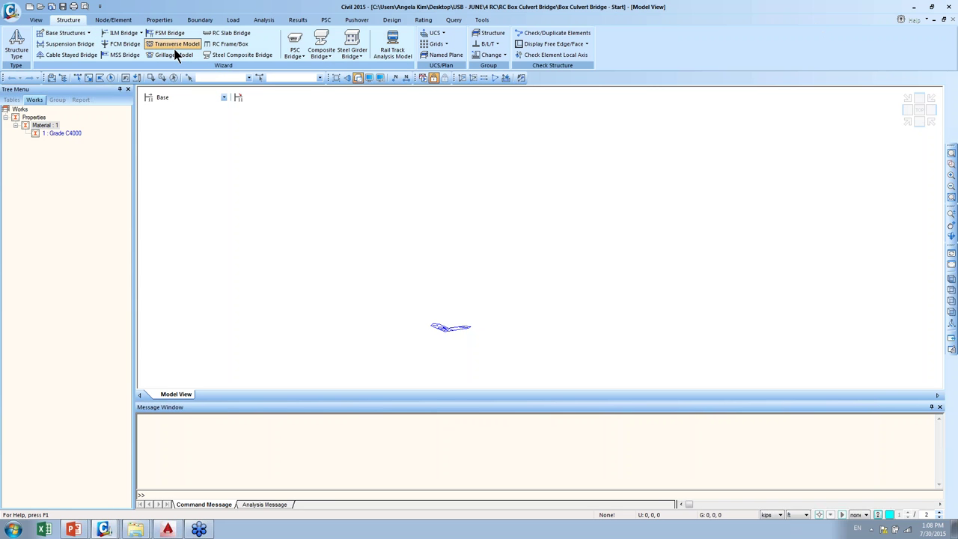
{"action": "left_click", "coordinate": [241, 49]}
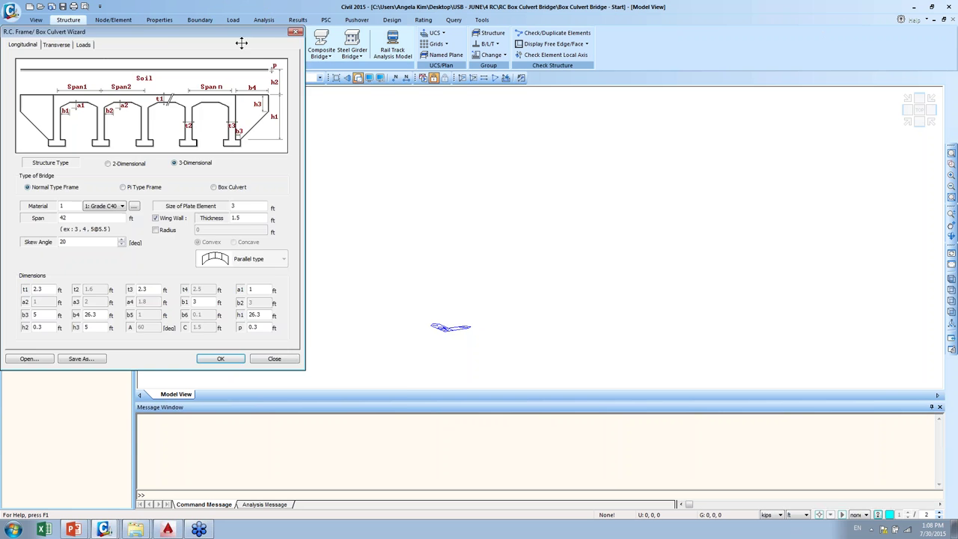
{"action": "left_click_drag", "start_coordinate": [220, 50], "coordinate": [504, 104]}
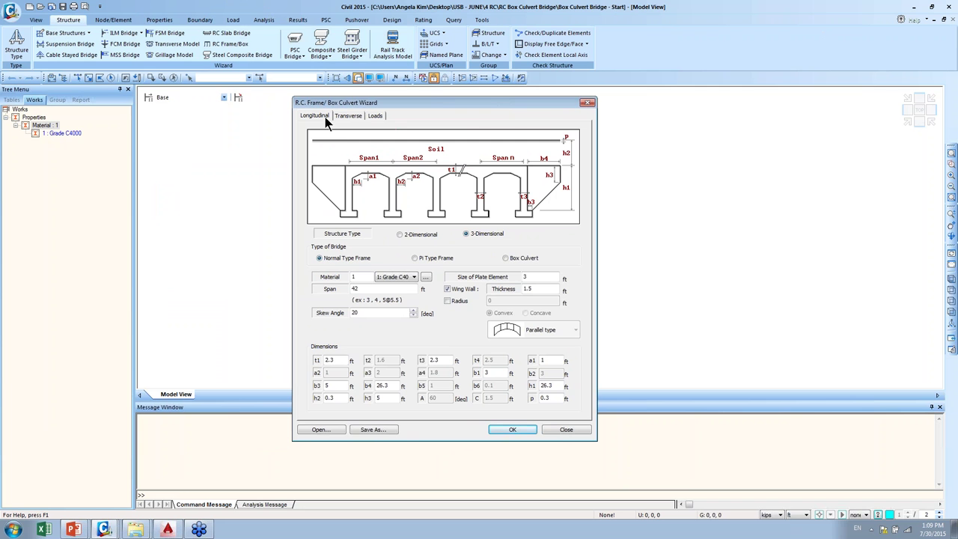
- Compare the 2-Dimensional and 3-Dimensional structure types and the required dimensions of the Normal Type Frame, Pi Type Frame and Box Culvert bridges
{"action": "left_click", "coordinate": [419, 235]}
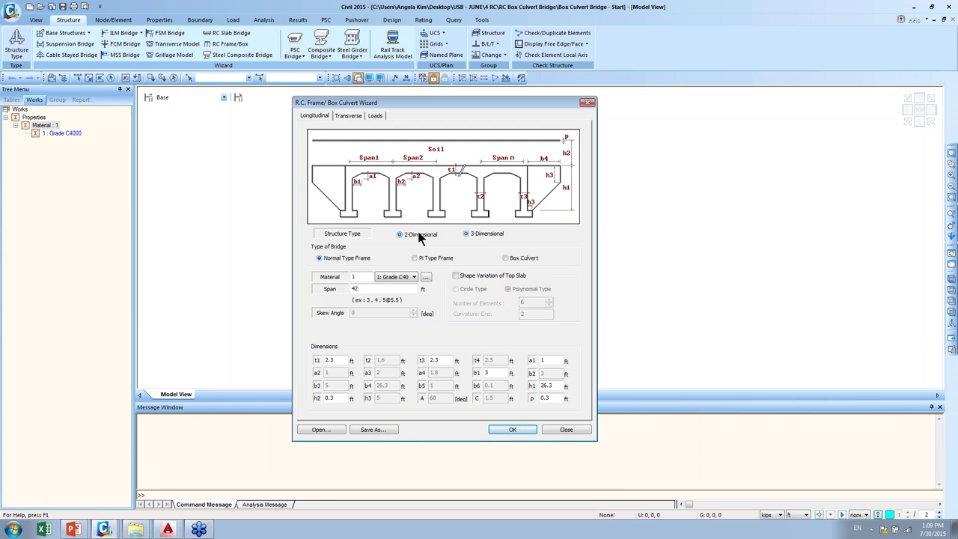
{"action": "left_click", "coordinate": [495, 236]}
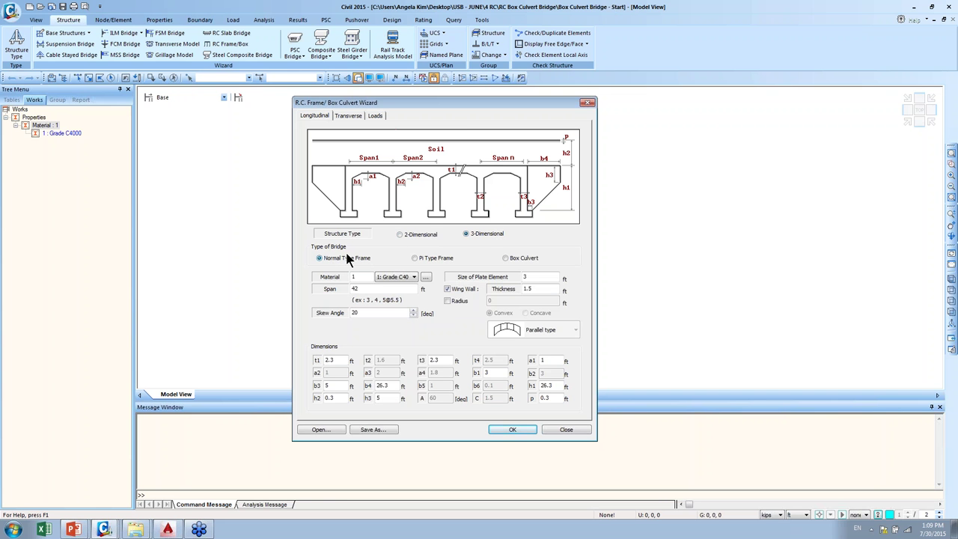
{"action": "left_click", "coordinate": [426, 258]}
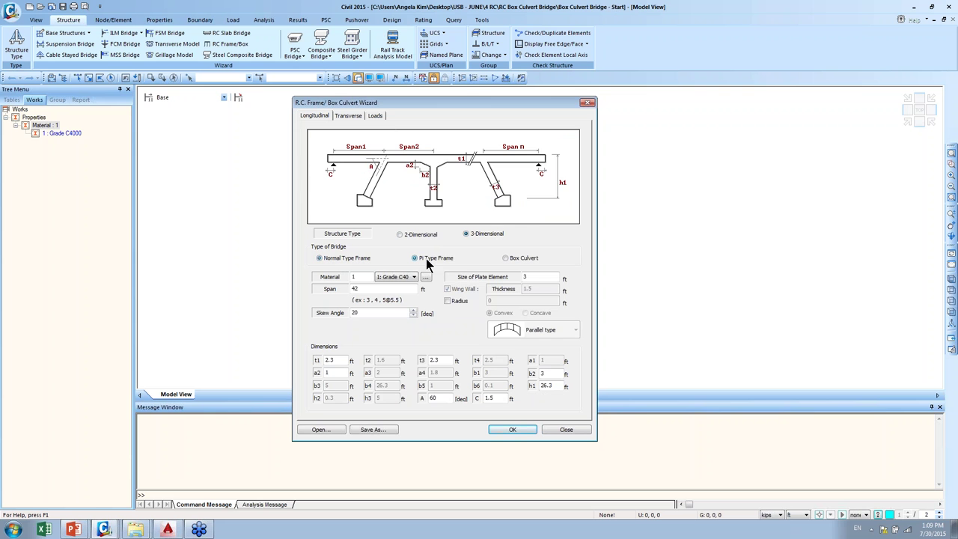
{"action": "left_click", "coordinate": [518, 261]}
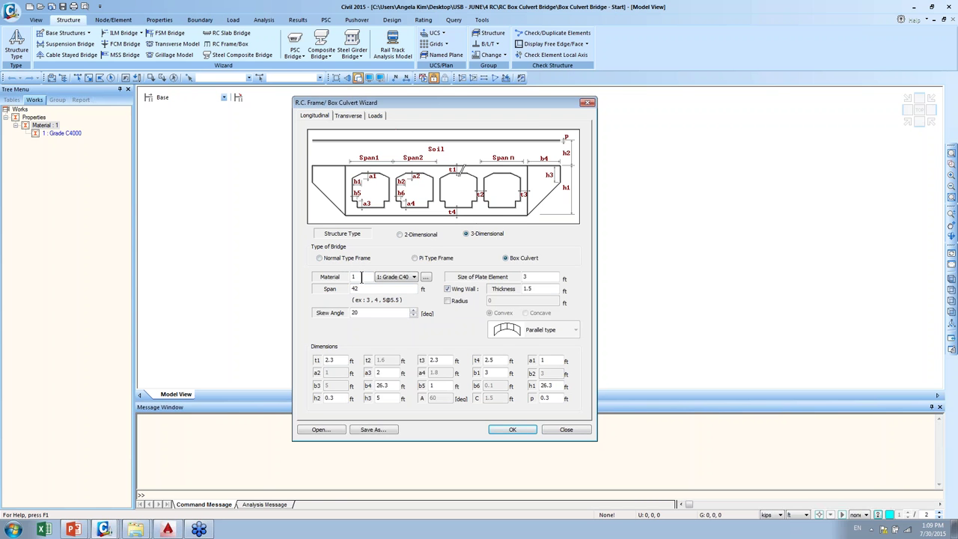
{"action": "left_click", "coordinate": [417, 235]}
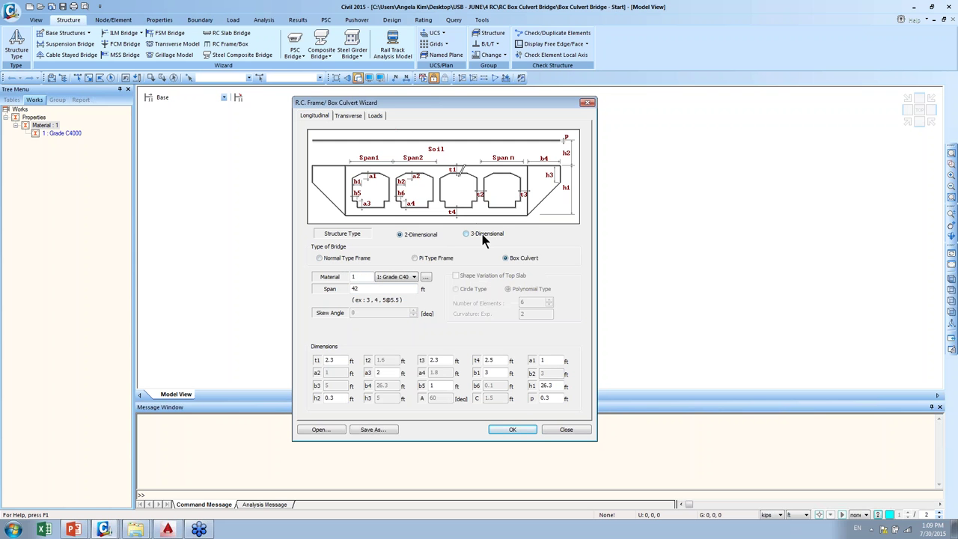
{"action": "left_click", "coordinate": [483, 235]}
{"action": "left_click", "coordinate": [344, 258]}
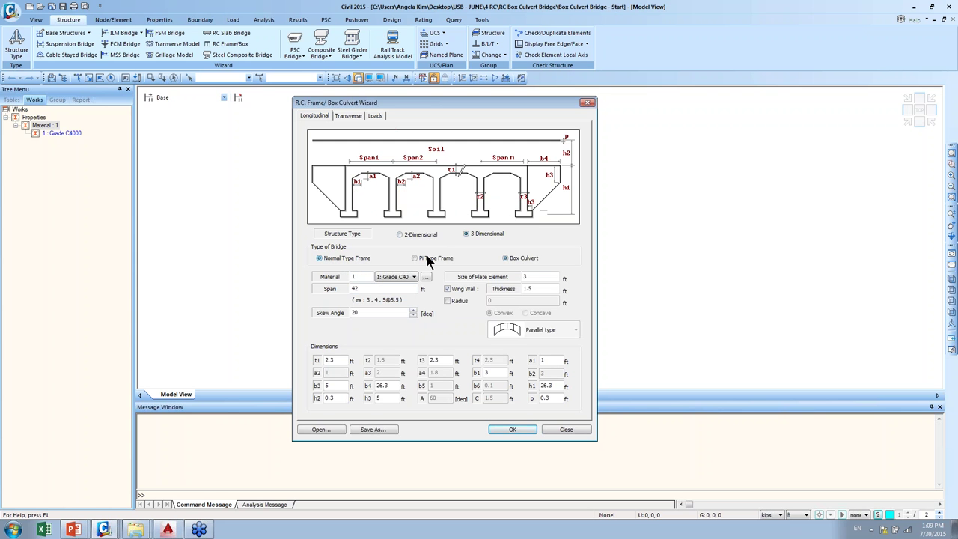
{"action": "left_click", "coordinate": [428, 257]}
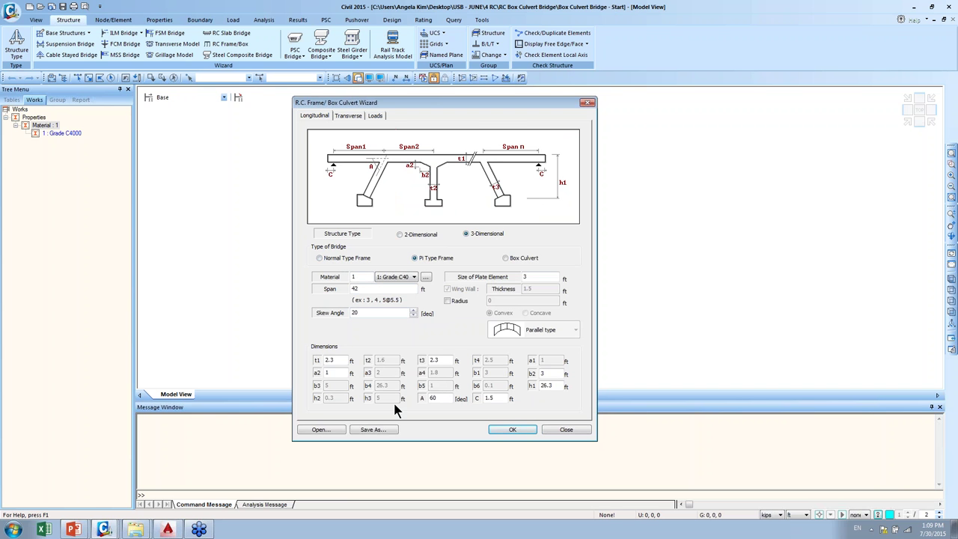
{"action": "left_click", "coordinate": [513, 257]}
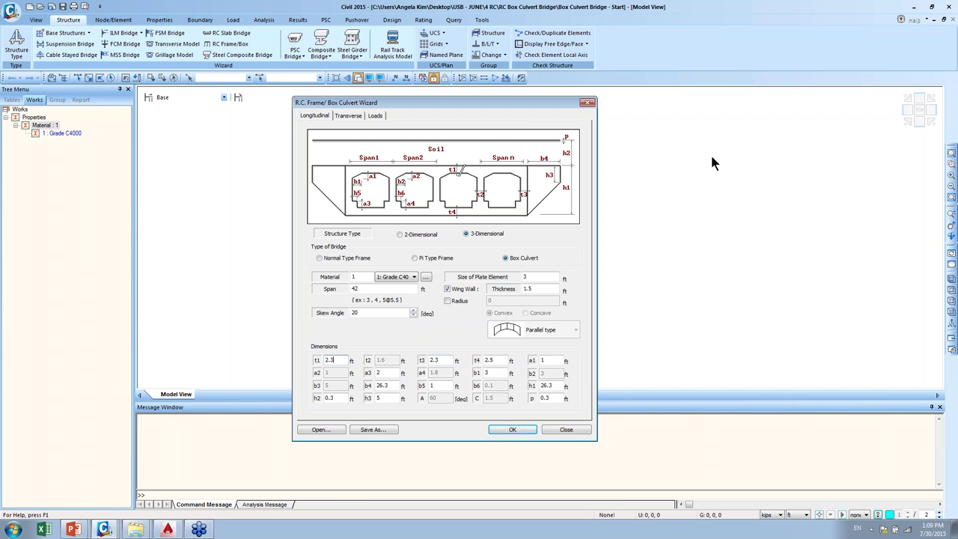
{"action": "left_click", "coordinate": [955, 31]}
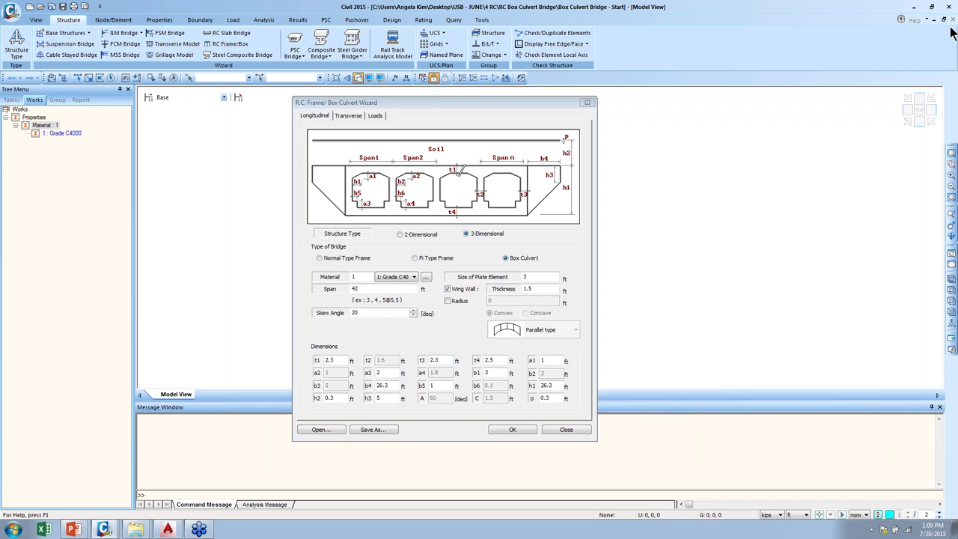
{"action": "left_click", "coordinate": [814, 30]}
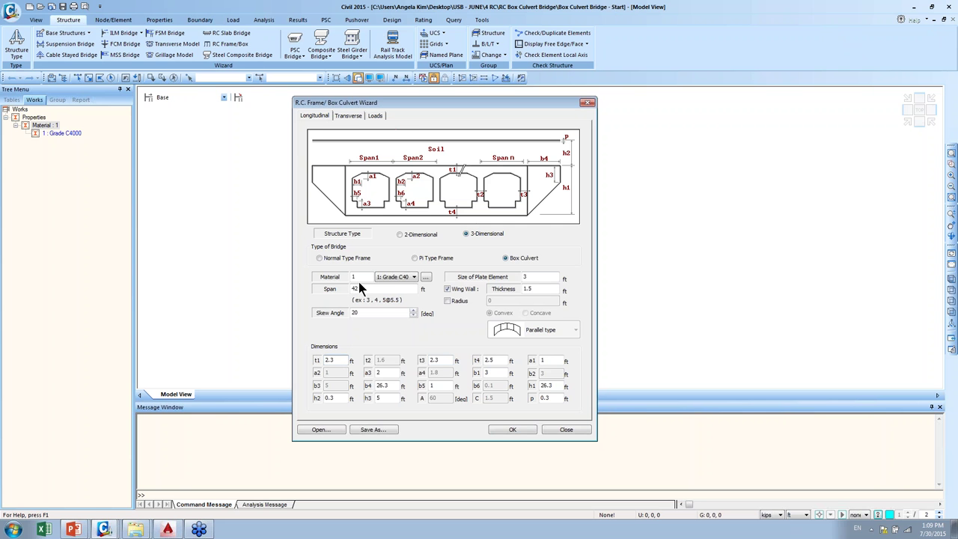
- Try to generate the Box Culvert as a 2-Dimensional structure, and return the structure type to 3-Dimensional
{"action": "left_click", "coordinate": [416, 235]}
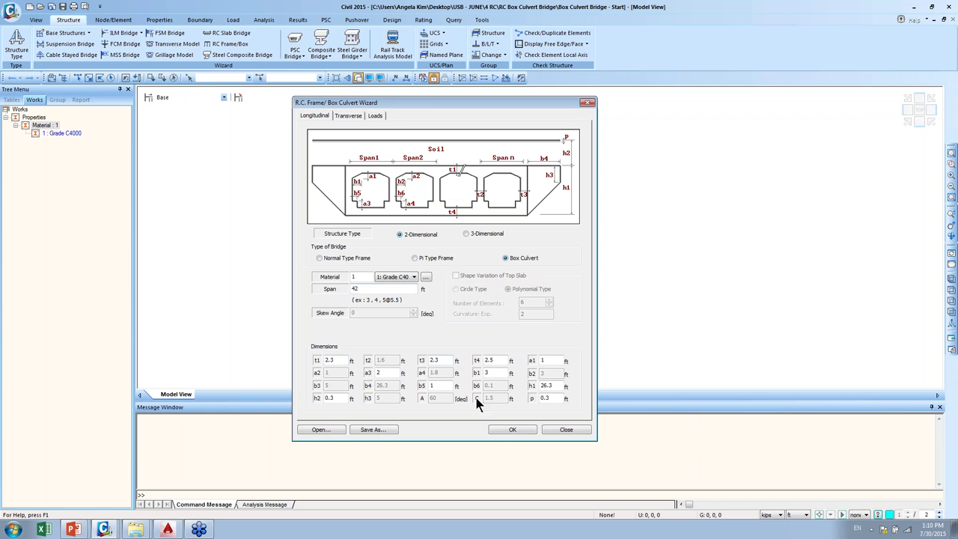
{"action": "left_click", "coordinate": [512, 429]}
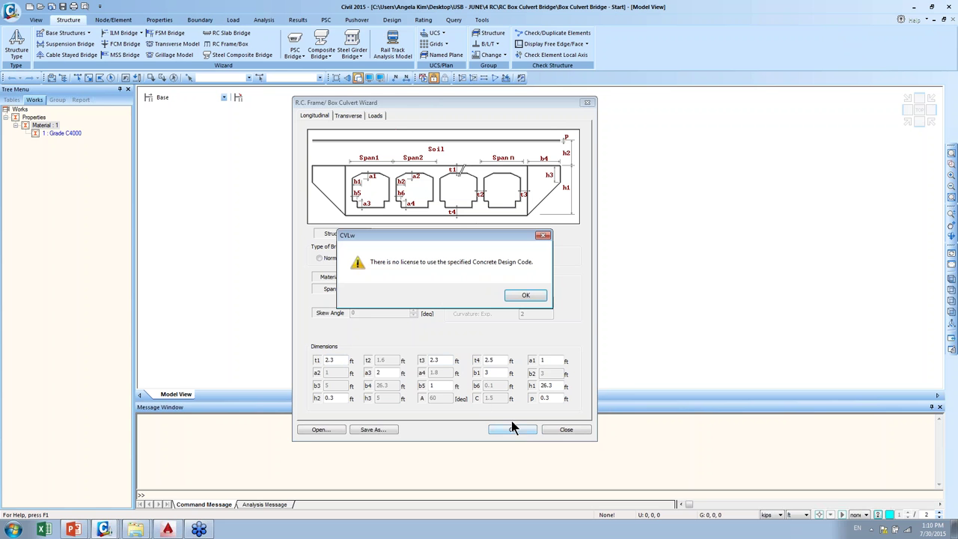
{"action": "left_click", "coordinate": [523, 297]}
{"action": "left_click", "coordinate": [468, 234]}
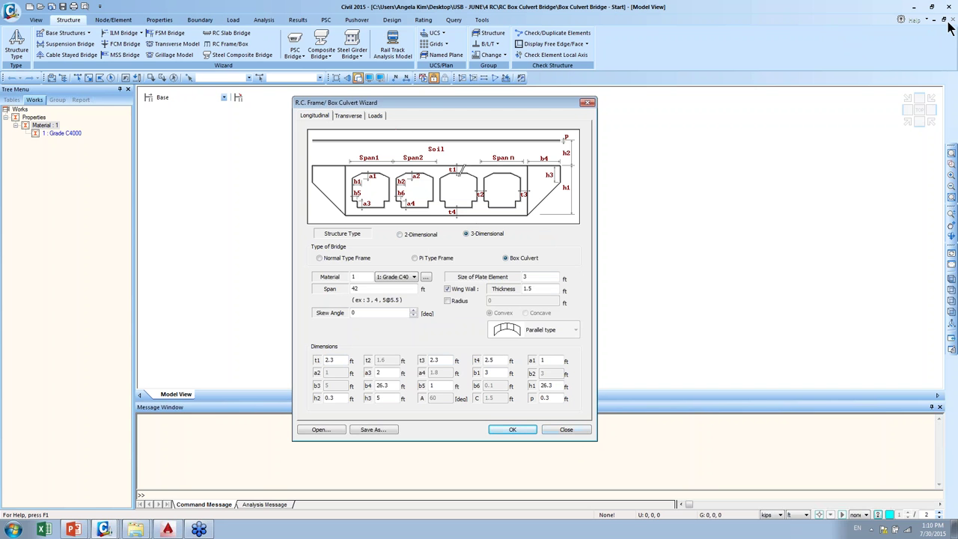
{"action": "left_click", "coordinate": [656, 152]}
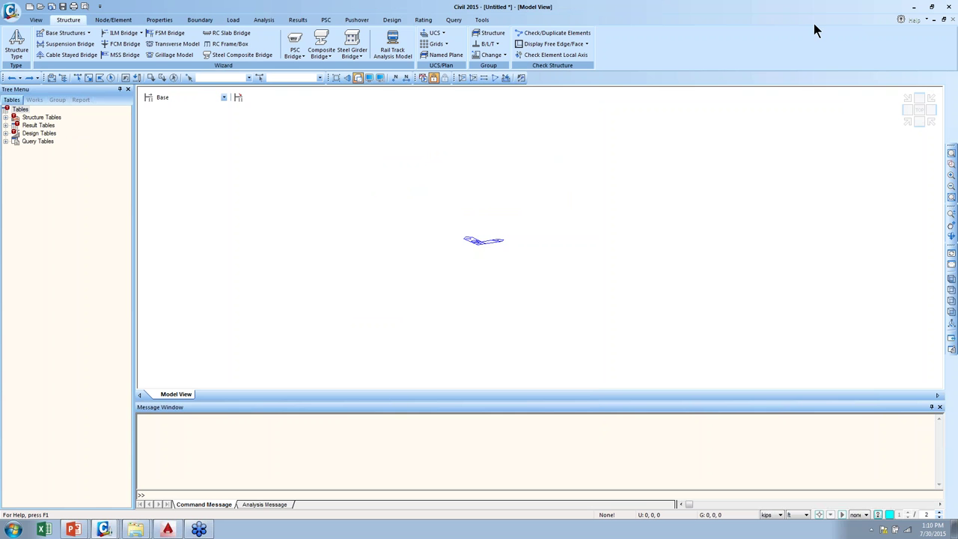
- Generate a trial 3-Dimensional Normal Type Frame from the wizard's default values in the untitled project, and undo it
{"action": "left_click", "coordinate": [227, 49]}
{"action": "left_click_drag", "start_coordinate": [244, 53], "coordinate": [489, 103]}
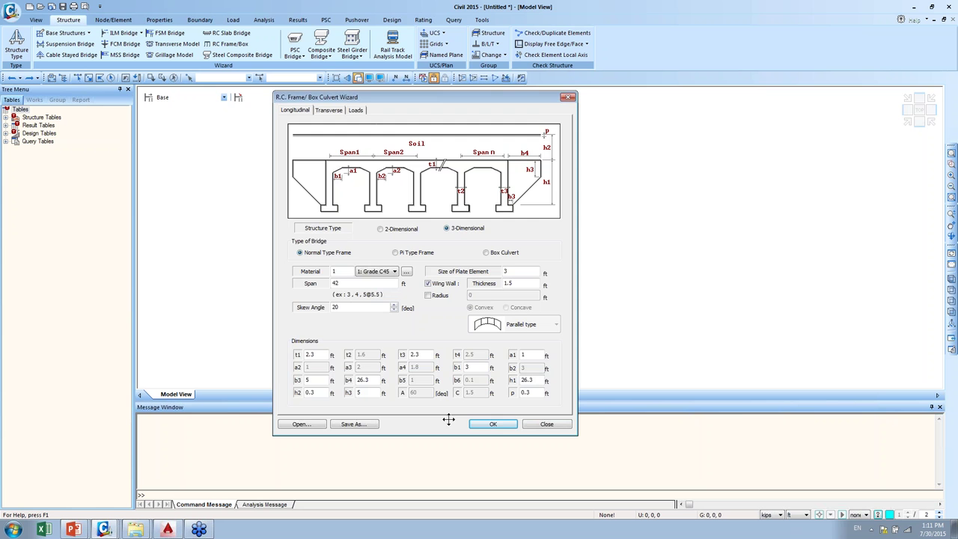
{"action": "left_click", "coordinate": [497, 424]}
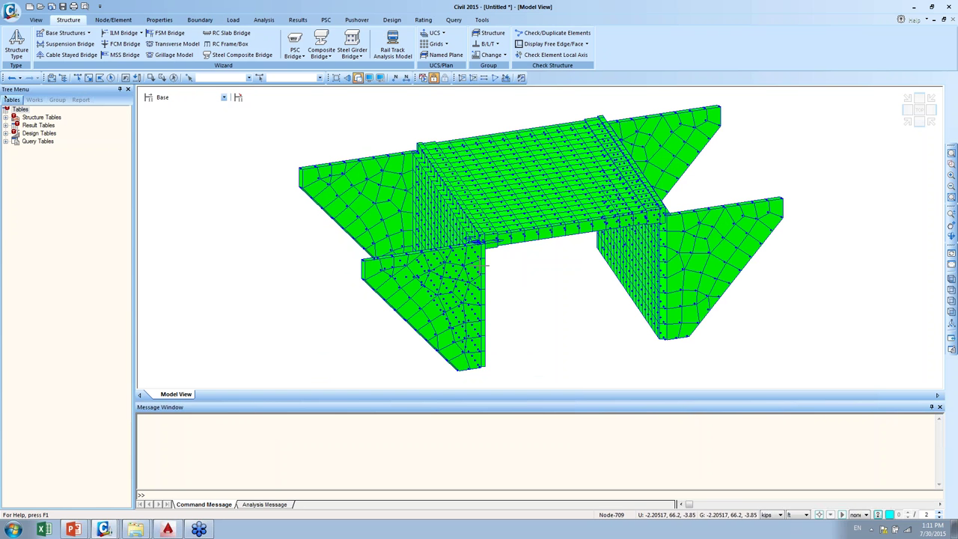
{"action": "left_click", "coordinate": [11, 78]}
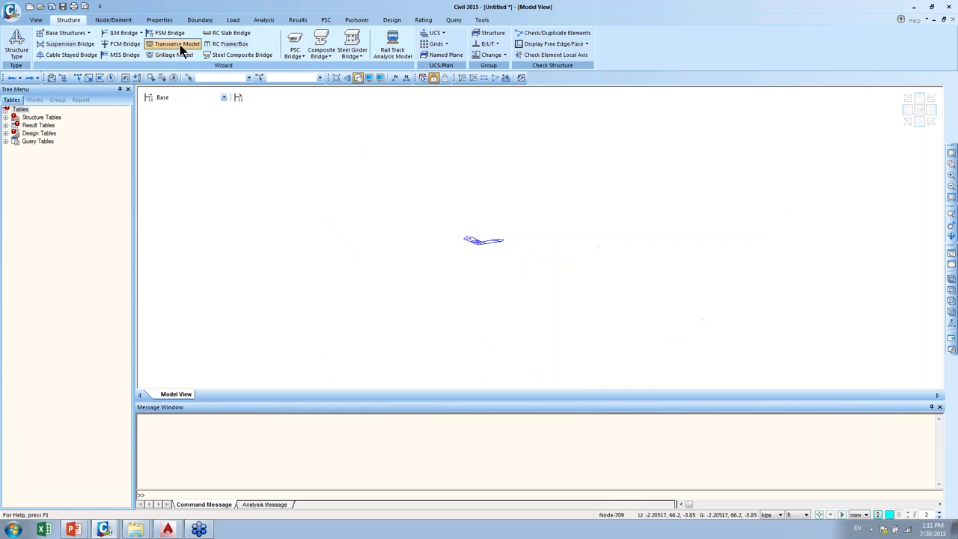
- Reopen the R.C. Frame/Box Culvert wizard and set the bridge type to Box Culvert
{"action": "left_click", "coordinate": [228, 43]}
{"action": "left_click_drag", "start_coordinate": [228, 40], "coordinate": [562, 107]}
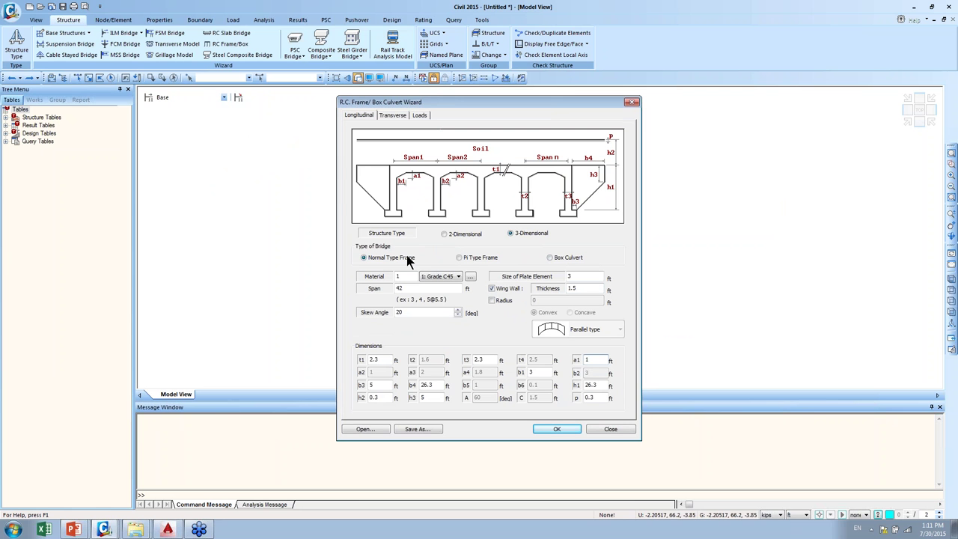
{"action": "left_click", "coordinate": [563, 257]}
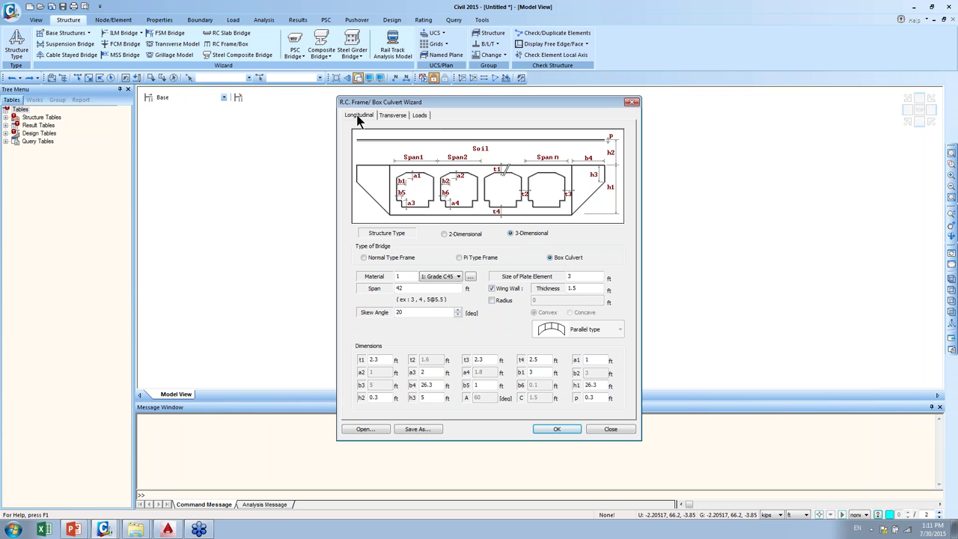
- Review the wizard's transverse section and load settings for the box culvert, and return to the longitudinal settings
{"action": "left_click", "coordinate": [400, 119]}
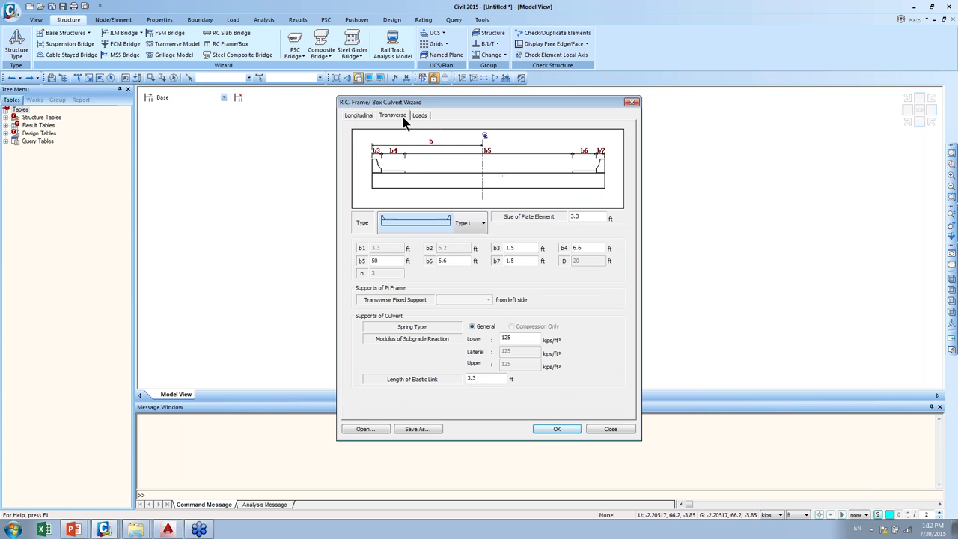
{"action": "left_click", "coordinate": [421, 116]}
{"action": "left_click", "coordinate": [392, 117]}
{"action": "left_click", "coordinate": [366, 119]}
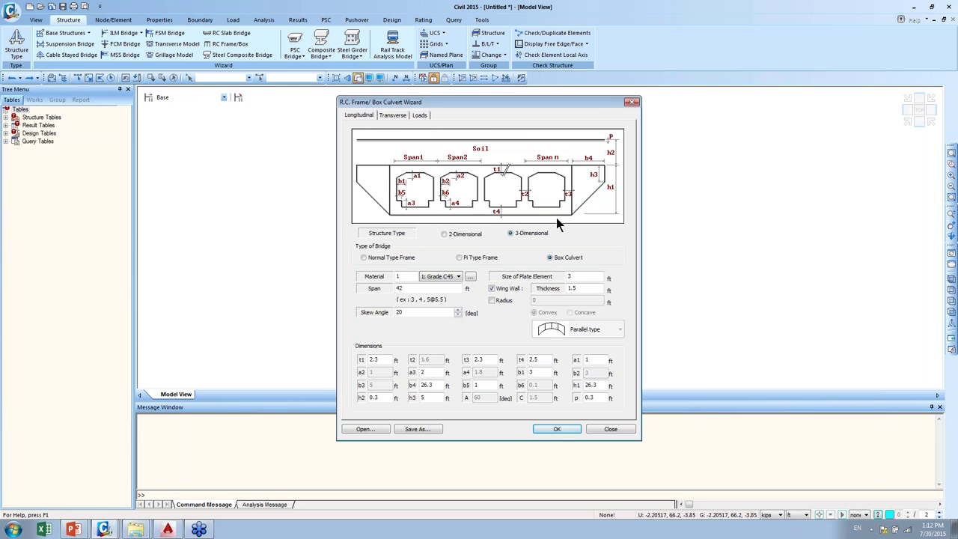
{"action": "left_click", "coordinate": [393, 116]}
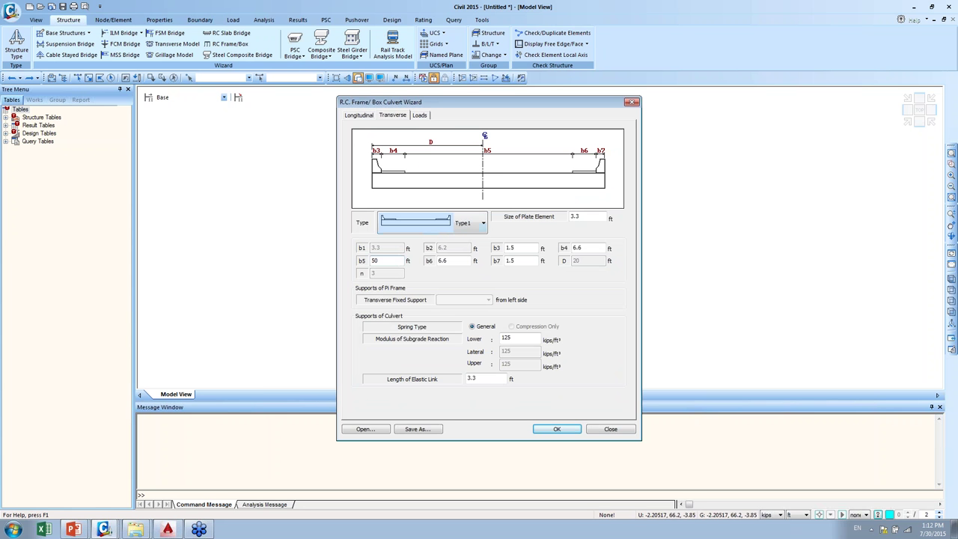
{"action": "left_click", "coordinate": [420, 117]}
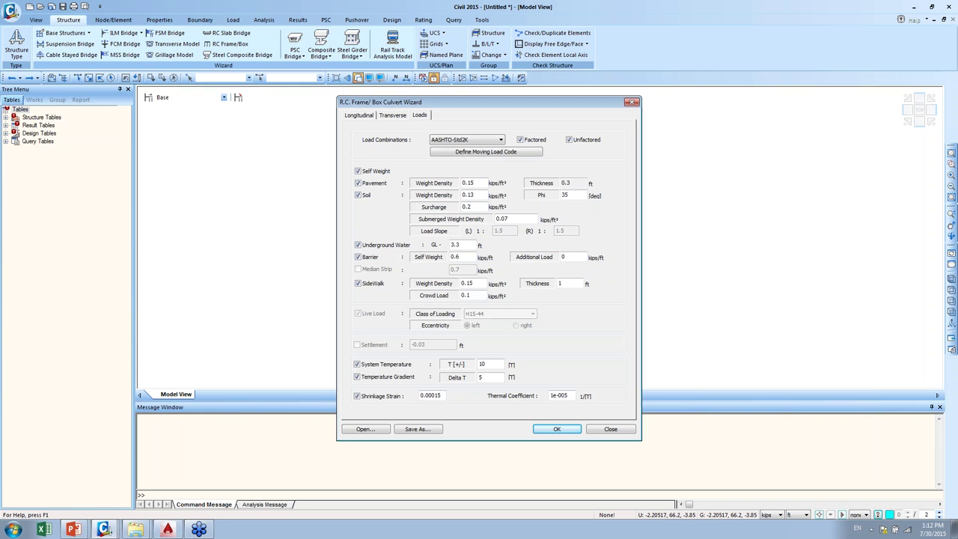
{"action": "left_click", "coordinate": [393, 116]}
{"action": "left_click", "coordinate": [358, 116]}
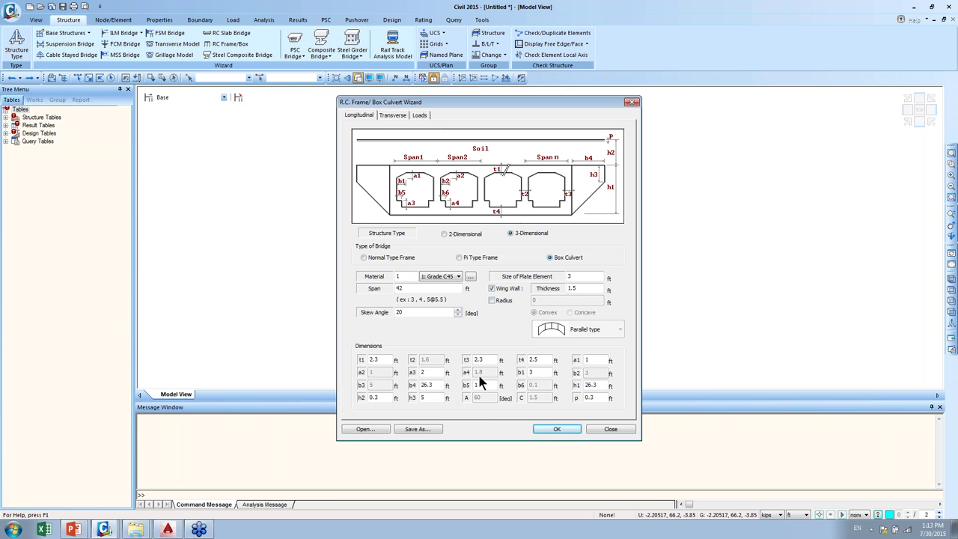
- Examine the material choices for the culvert and the material properties list without changing them
{"action": "left_click", "coordinate": [382, 360]}
{"action": "left_click", "coordinate": [421, 278]}
{"action": "left_click", "coordinate": [452, 278]}
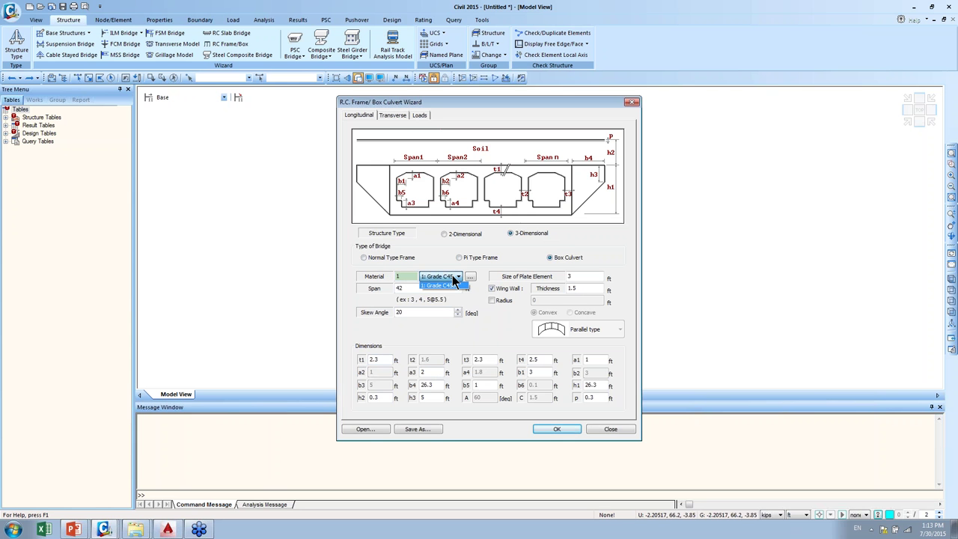
{"action": "left_click", "coordinate": [457, 276]}
{"action": "left_click", "coordinate": [471, 277]}
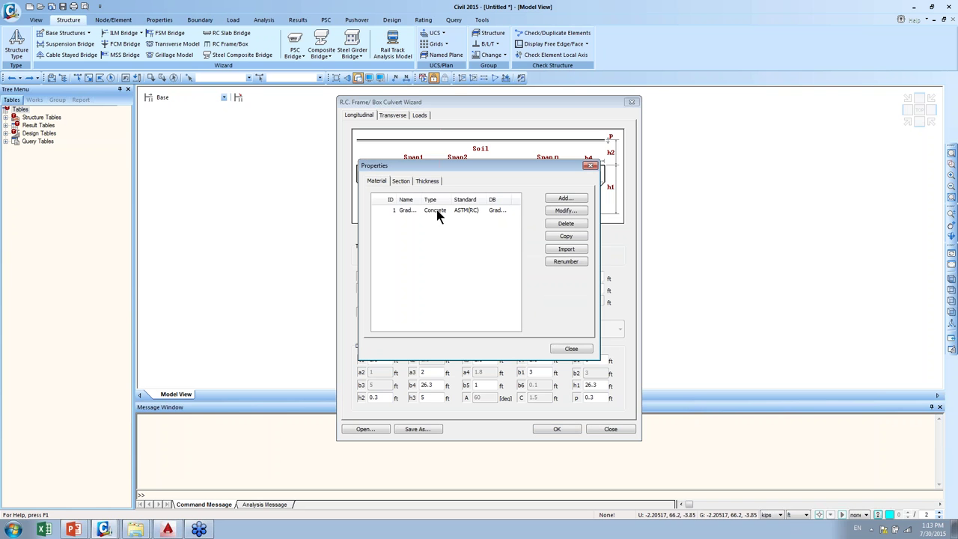
{"action": "left_click", "coordinate": [558, 201]}
{"action": "left_click", "coordinate": [571, 350]}
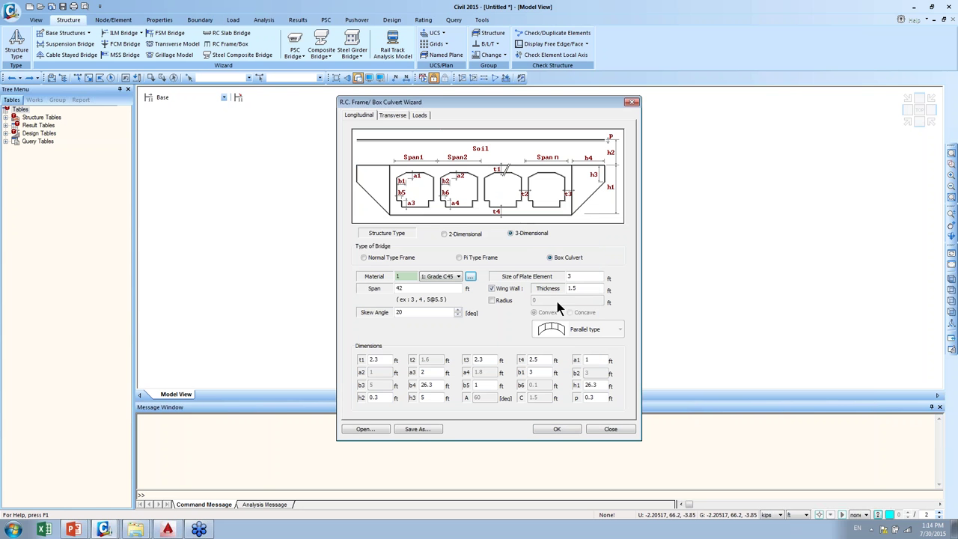
- Set the longitudinal size of plate element to 3 ft
{"action": "left_click", "coordinate": [580, 276]}
{"action": "left_click", "coordinate": [576, 276]}
{"action": "double_click", "coordinate": [567, 276]}
{"action": "left_click", "coordinate": [576, 276]}
{"action": "double_click", "coordinate": [569, 276]}
{"action": "key", "text": "BackSpace"}
{"action": "type", "text": "3"}
- Try the Radius option, check its Radial and Parallel curve types, and turn the option off again
{"action": "left_click", "coordinate": [417, 287]}
{"action": "left_click", "coordinate": [586, 289]}
{"action": "left_click", "coordinate": [492, 300]}
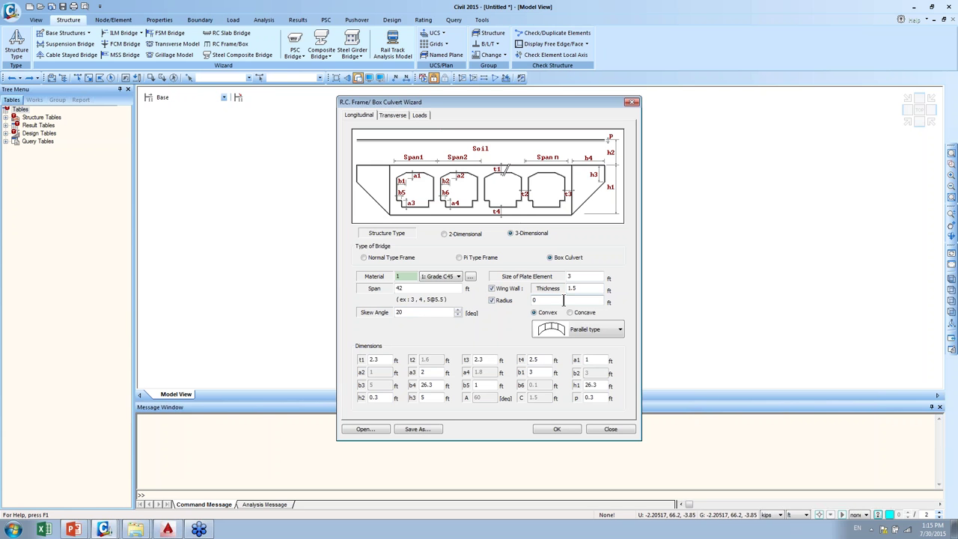
{"action": "left_click_drag", "start_coordinate": [562, 302], "coordinate": [529, 300]}
{"action": "left_click", "coordinate": [606, 328]}
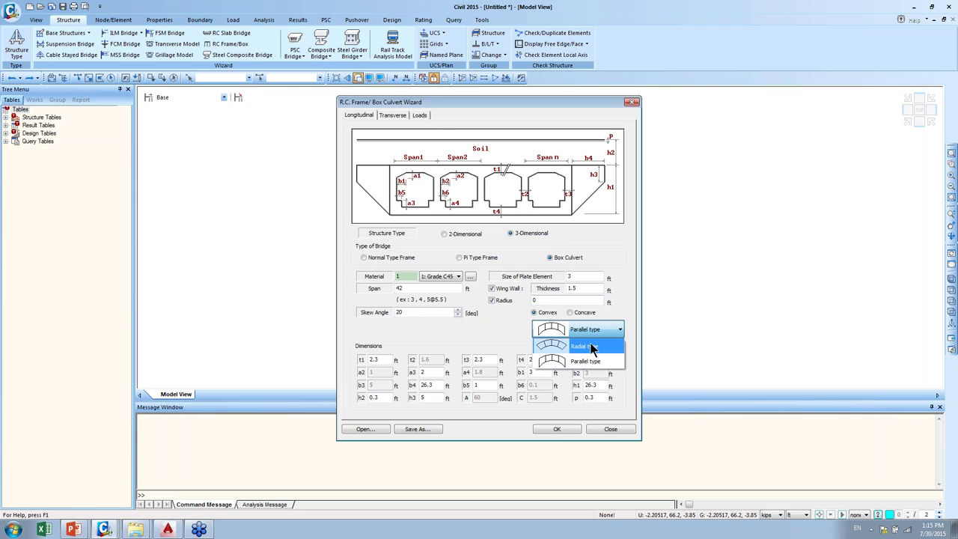
{"action": "left_click", "coordinate": [493, 303]}
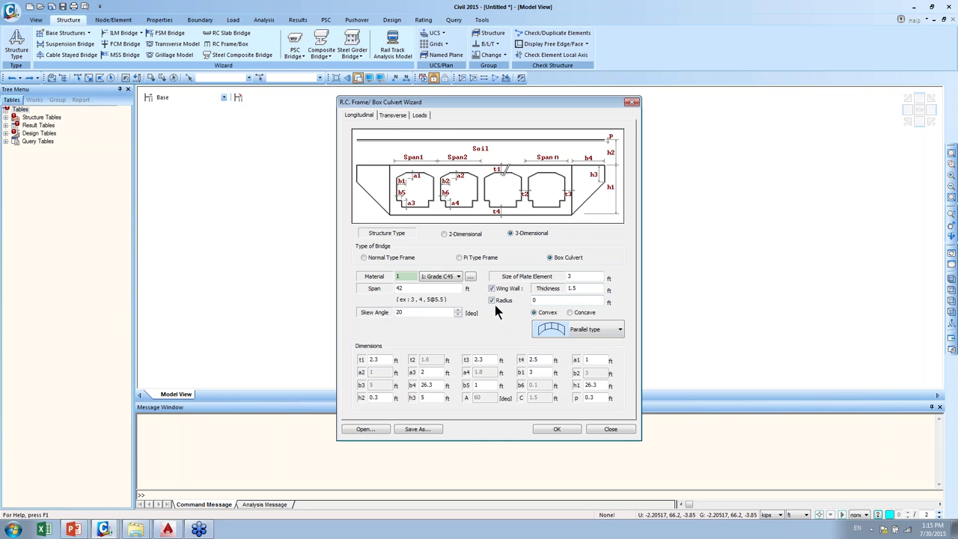
{"action": "left_click", "coordinate": [493, 301]}
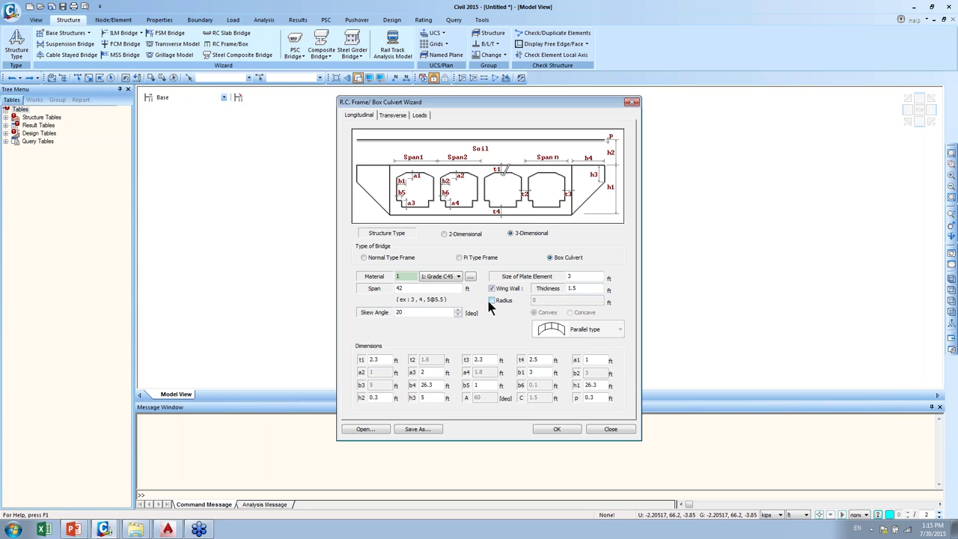
- Set the skew angle to 0 degrees and check the span and the t1, h2 and p dimensions
{"action": "double_click", "coordinate": [399, 312]}
{"action": "type", "text": "0"}
{"action": "left_click", "coordinate": [429, 289]}
{"action": "left_click", "coordinate": [385, 362]}
{"action": "left_click", "coordinate": [372, 397]}
{"action": "left_click", "coordinate": [591, 398]}
- Review the culvert's transverse settings: the section type choices, widths b3 to b7, subgrade reaction modulus and elastic link length
{"action": "left_click", "coordinate": [393, 115]}
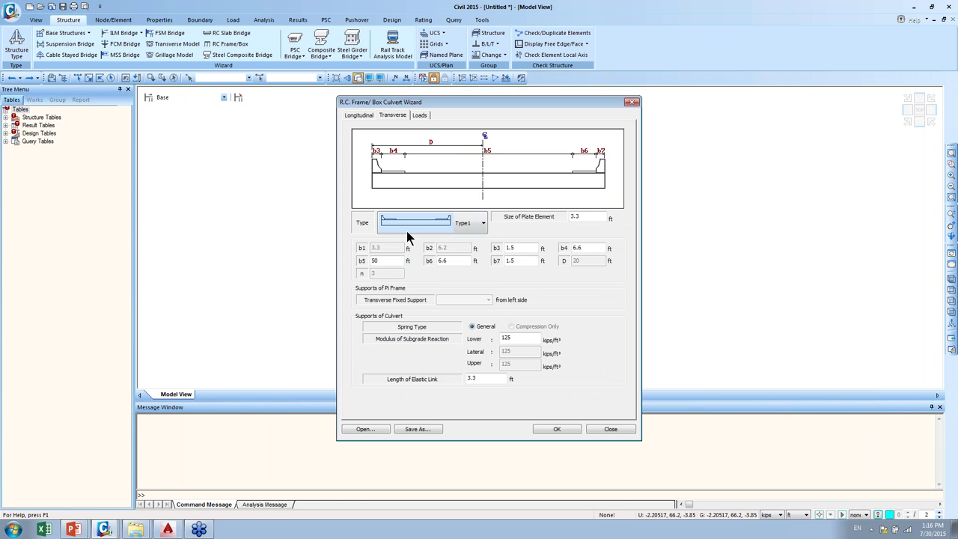
{"action": "left_click", "coordinate": [480, 223]}
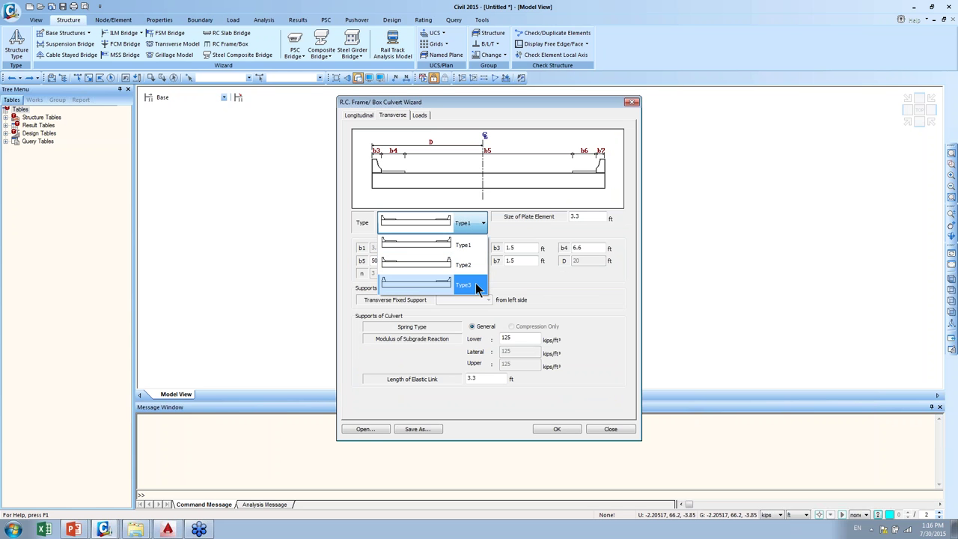
{"action": "left_click", "coordinate": [534, 174]}
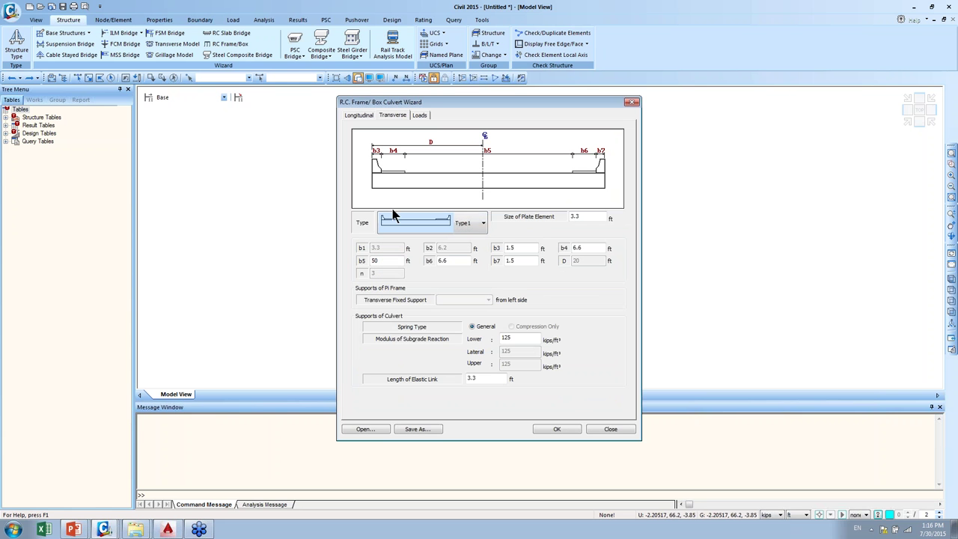
{"action": "left_click", "coordinate": [387, 263]}
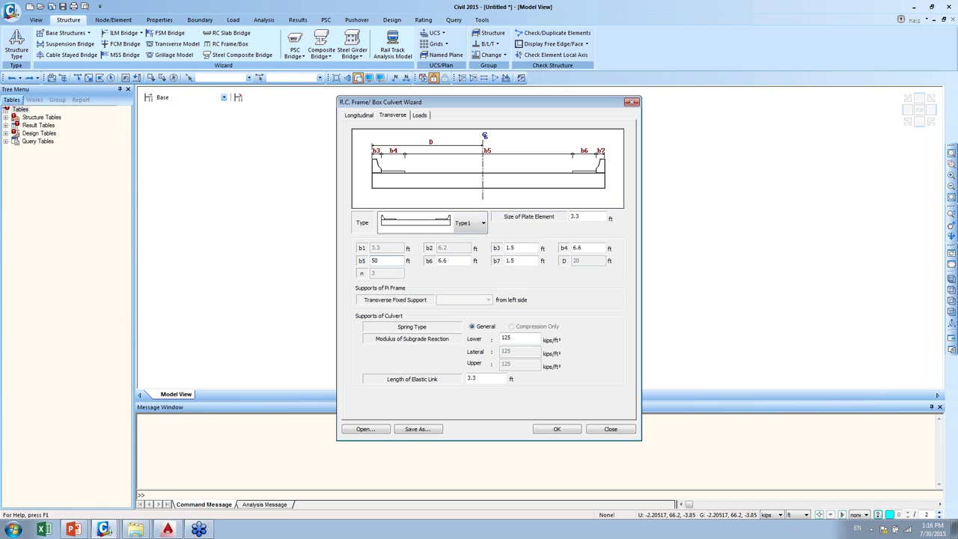
{"action": "left_click", "coordinate": [516, 261]}
{"action": "left_click", "coordinate": [597, 247]}
{"action": "left_click_drag", "start_coordinate": [591, 249], "coordinate": [554, 255]}
{"action": "left_click", "coordinate": [524, 341]}
{"action": "left_click", "coordinate": [486, 380]}
{"action": "left_click", "coordinate": [484, 379]}
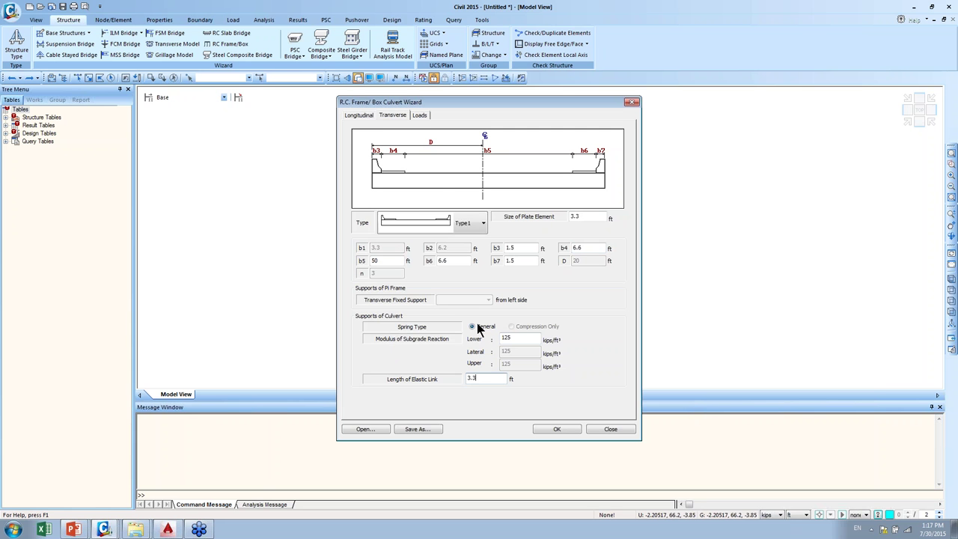
- Try AASHTO-LRFD02 for the culvert's load combinations, and switch back to AASHTO-Std2K
{"action": "left_click", "coordinate": [419, 116]}
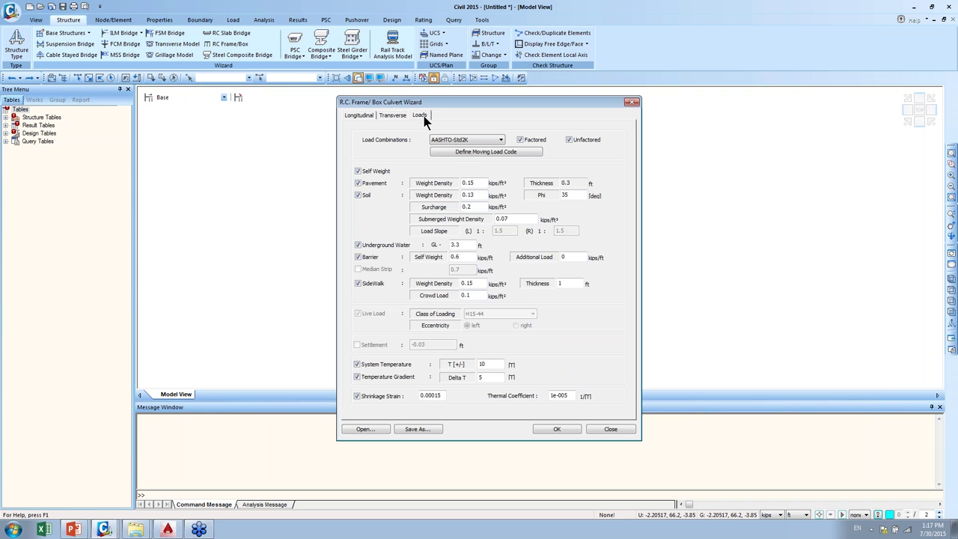
{"action": "left_click", "coordinate": [492, 139]}
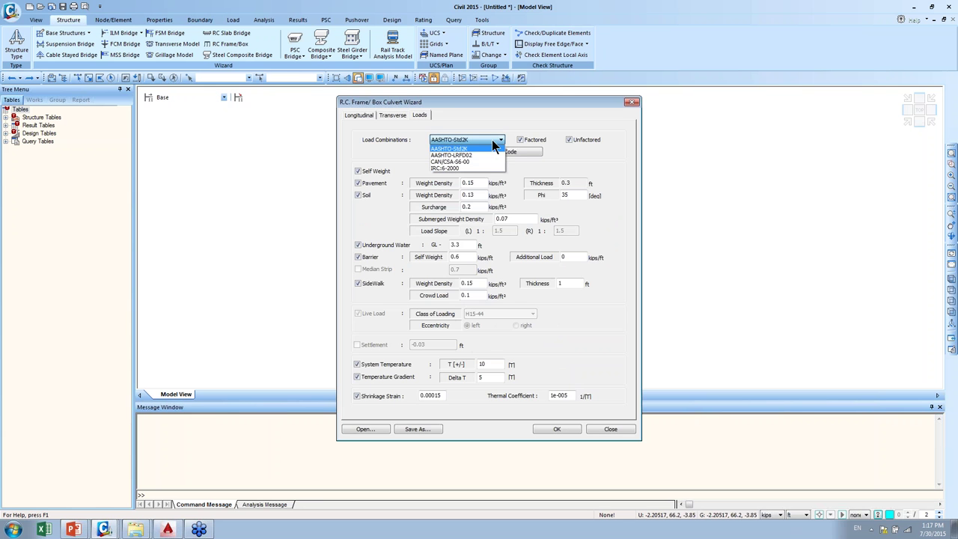
{"action": "left_click", "coordinate": [486, 153]}
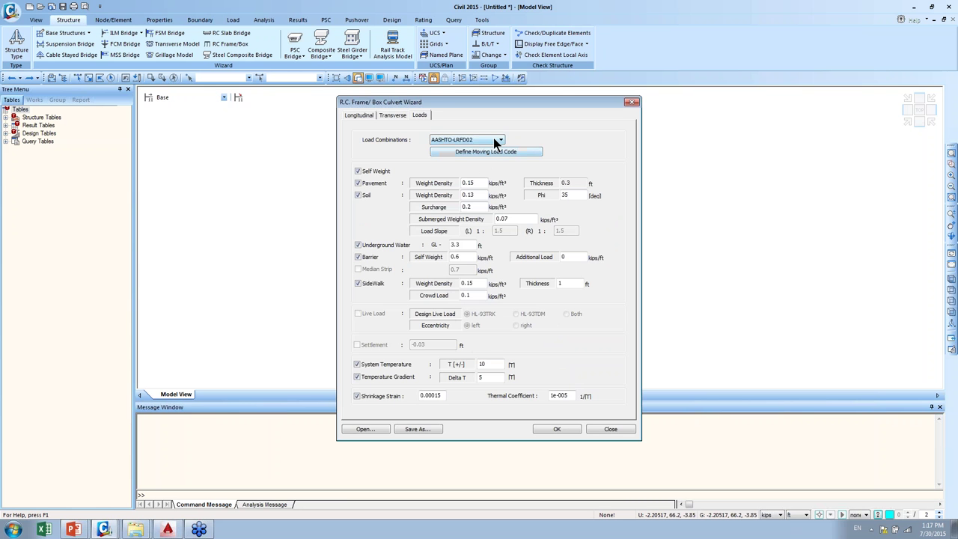
{"action": "left_click", "coordinate": [493, 138]}
{"action": "left_click", "coordinate": [493, 146]}
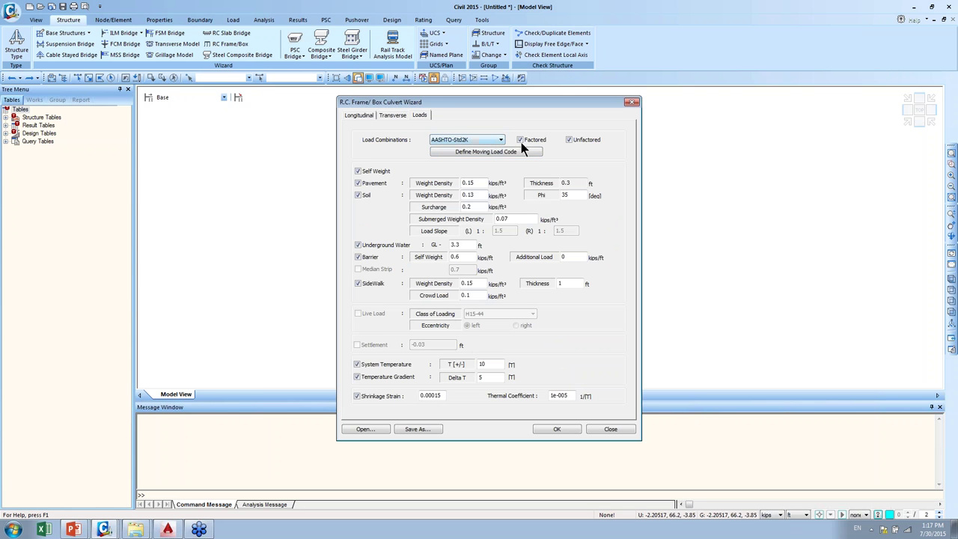
{"action": "left_click", "coordinate": [520, 140]}
- Define the moving load code as AASHTO LRFD
{"action": "left_click", "coordinate": [482, 152]}
{"action": "left_click", "coordinate": [533, 180]}
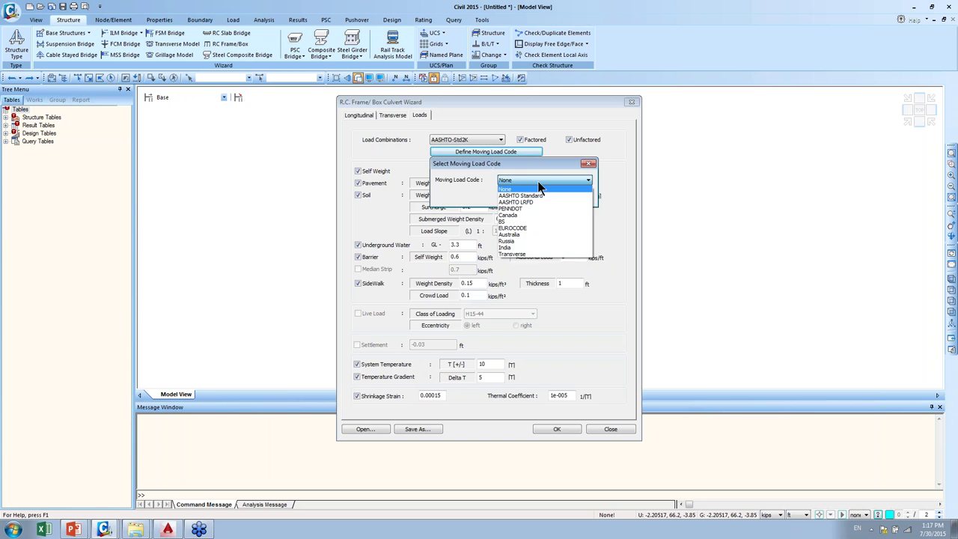
{"action": "left_click", "coordinate": [538, 198]}
{"action": "left_click", "coordinate": [535, 194]}
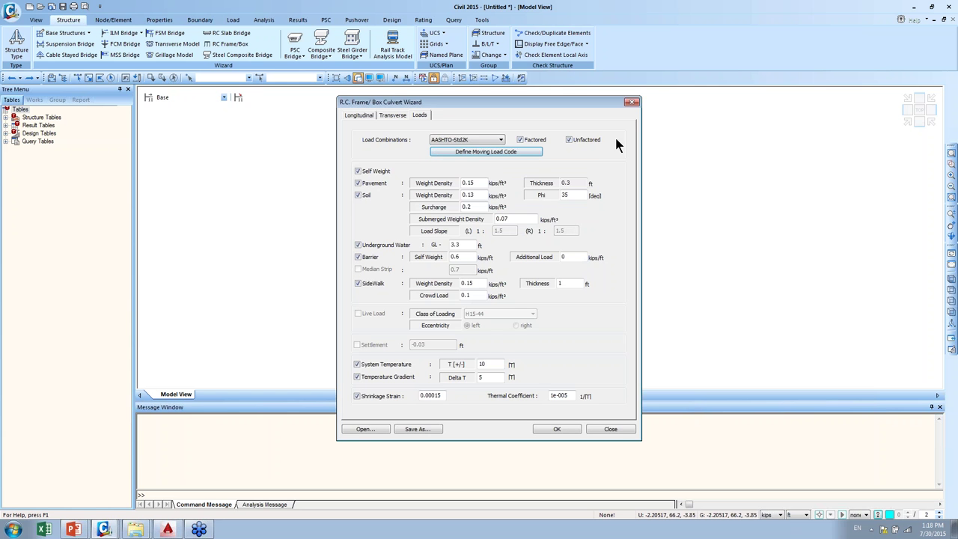
- Examine the self weight, soil density, surcharge, underground water and barrier load settings
{"action": "left_click", "coordinate": [358, 172]}
{"action": "left_click", "coordinate": [358, 175]}
{"action": "left_click", "coordinate": [482, 195]}
{"action": "left_click", "coordinate": [483, 207]}
{"action": "left_click", "coordinate": [463, 245]}
{"action": "left_click", "coordinate": [468, 257]}
- Go back over the longitudinal, transverse and load settings and compare how they relate, ending on the longitudinal settings
{"action": "left_click", "coordinate": [391, 116]}
{"action": "left_click", "coordinate": [355, 116]}
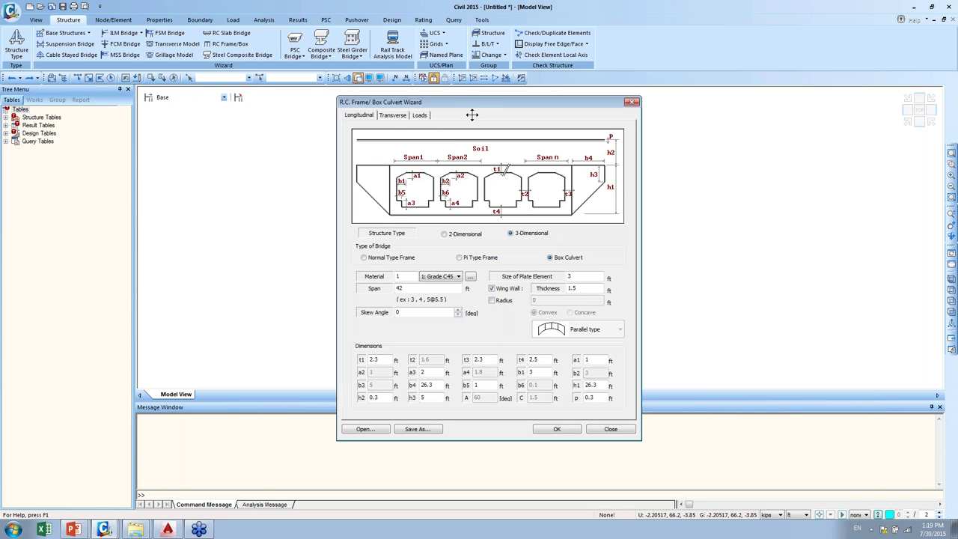
{"action": "left_click", "coordinate": [387, 115]}
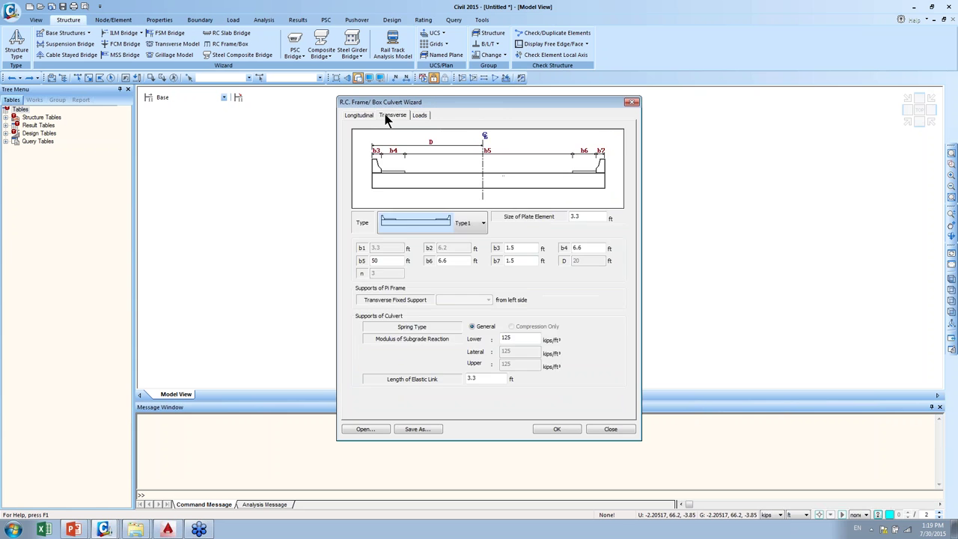
{"action": "left_click", "coordinate": [420, 115]}
{"action": "left_click", "coordinate": [361, 115]}
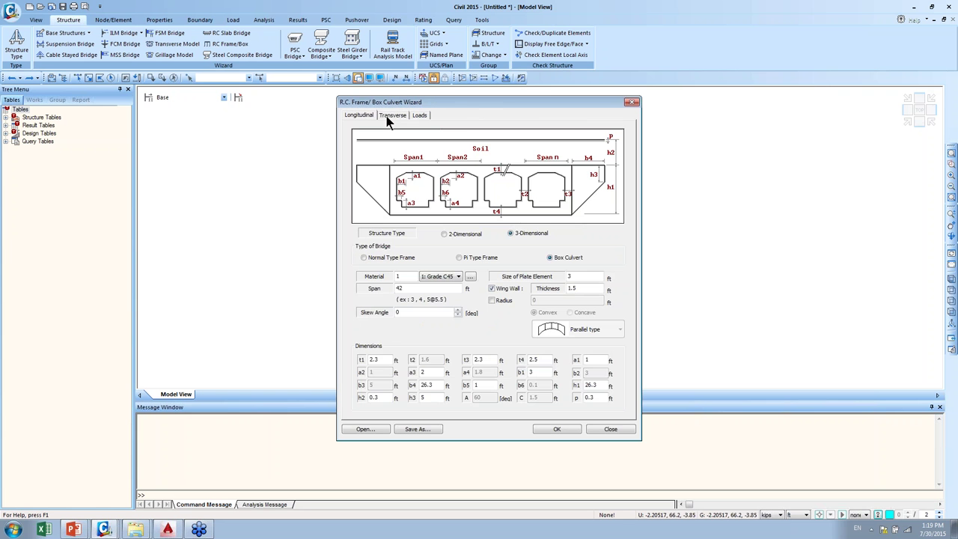
{"action": "left_click", "coordinate": [385, 116]}
{"action": "left_click", "coordinate": [419, 116]}
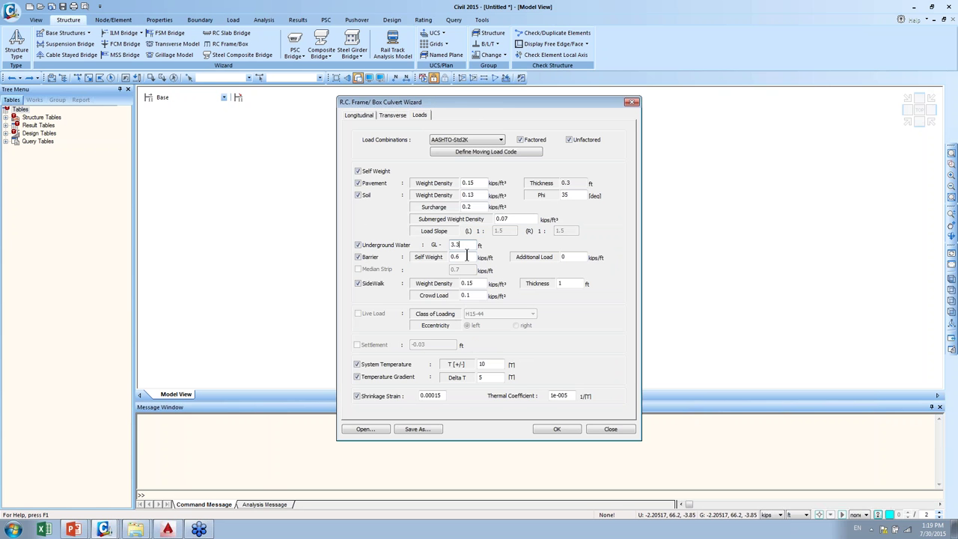
{"action": "left_click", "coordinate": [466, 256]}
{"action": "left_click", "coordinate": [393, 115]}
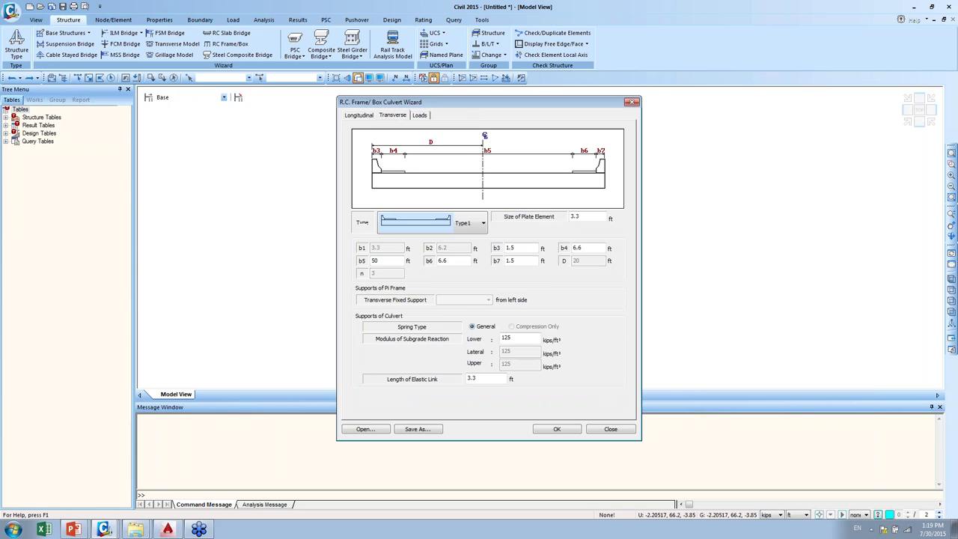
{"action": "left_click", "coordinate": [365, 117]}
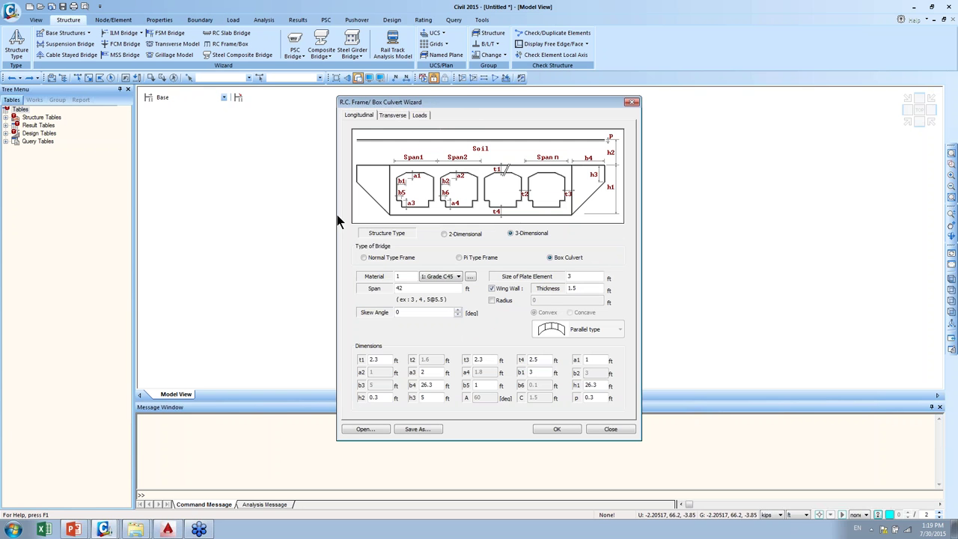
- Save the wizard data as "Box Culvert Bridge Wizard - July 30th" and check that the file can be picked for reopening
{"action": "left_click", "coordinate": [558, 432]}
{"action": "left_click", "coordinate": [438, 430]}
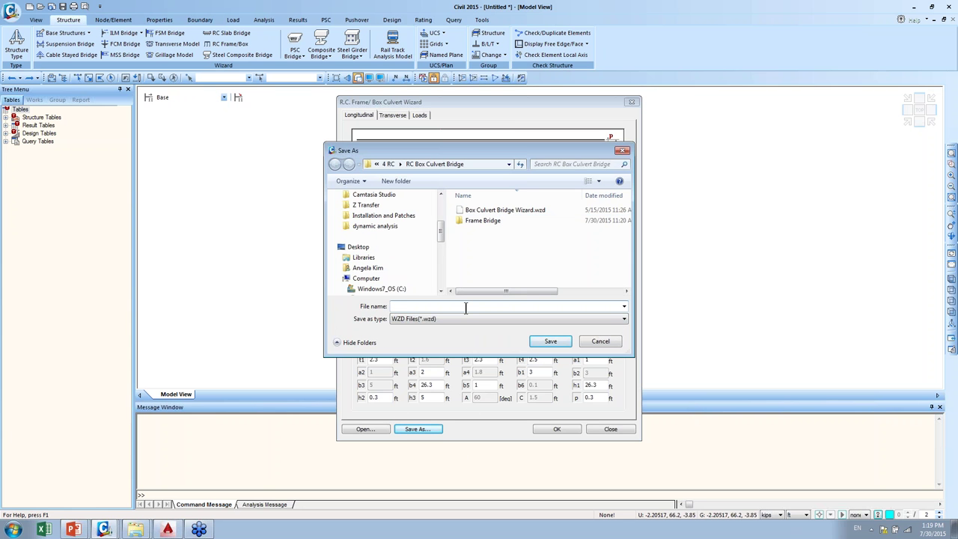
{"action": "type", "text": "Box Cu"}
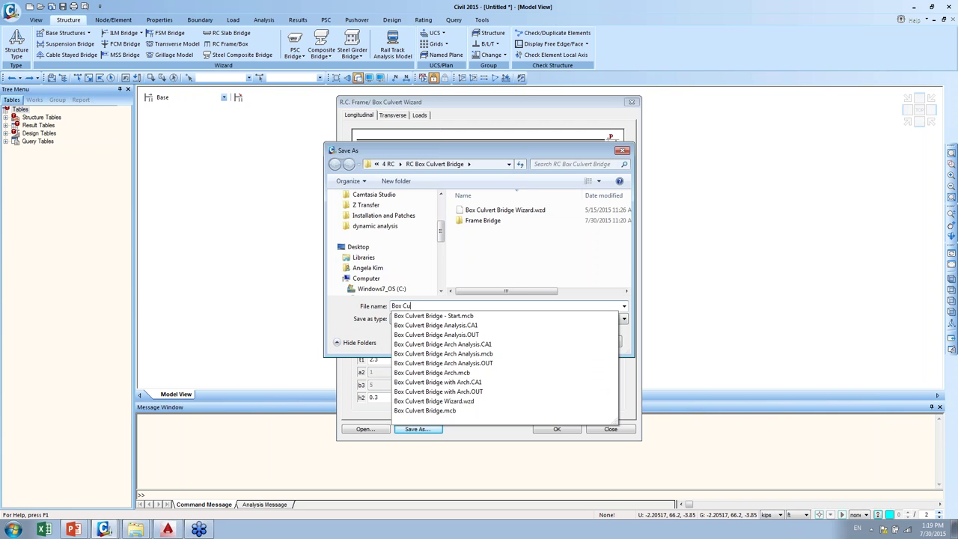
{"action": "type", "text": "lvert Bridge Wiz"}
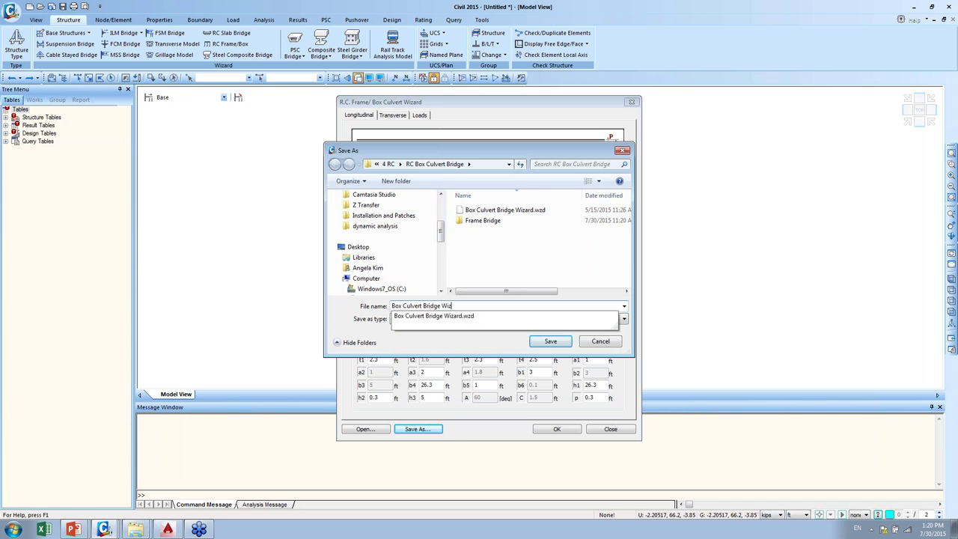
{"action": "type", "text": "ard - July 30"}
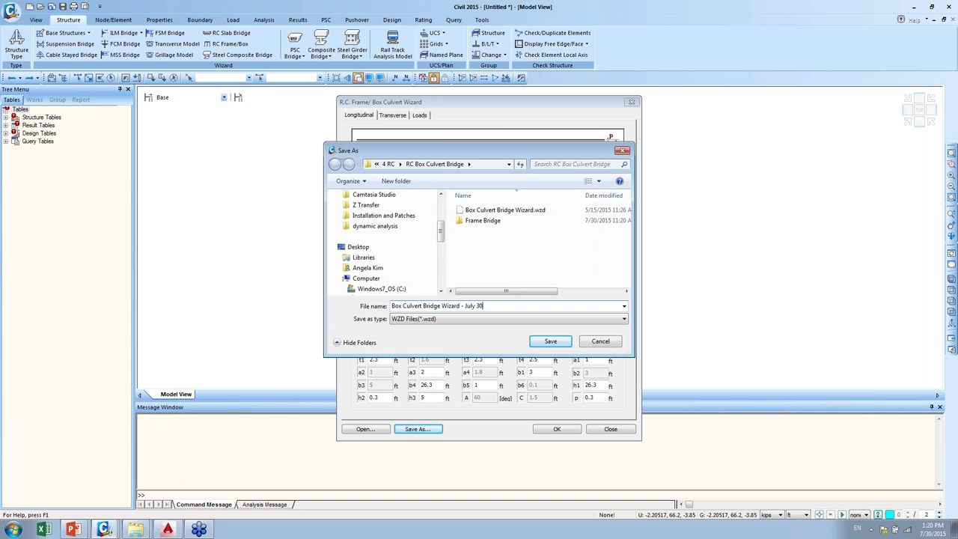
{"action": "key", "text": "Return"}
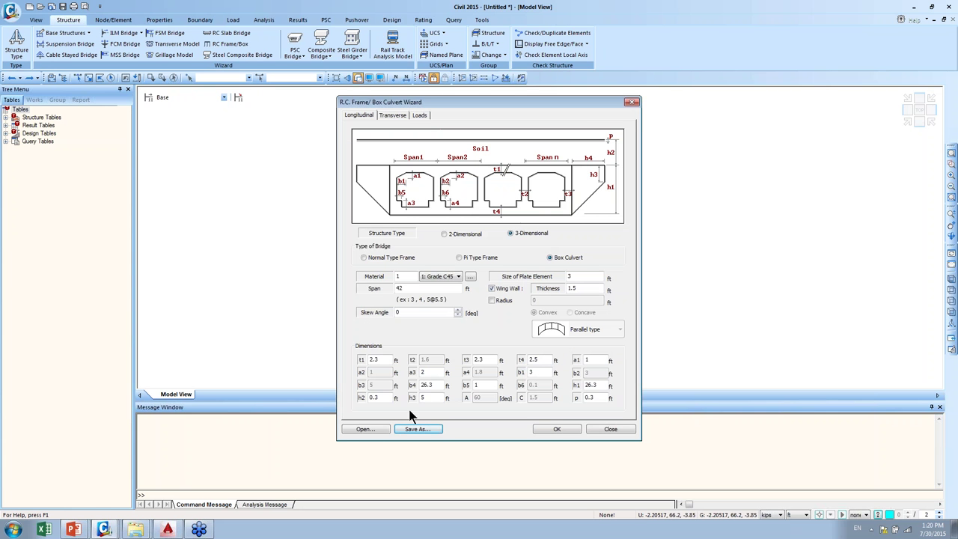
{"action": "left_click", "coordinate": [365, 430]}
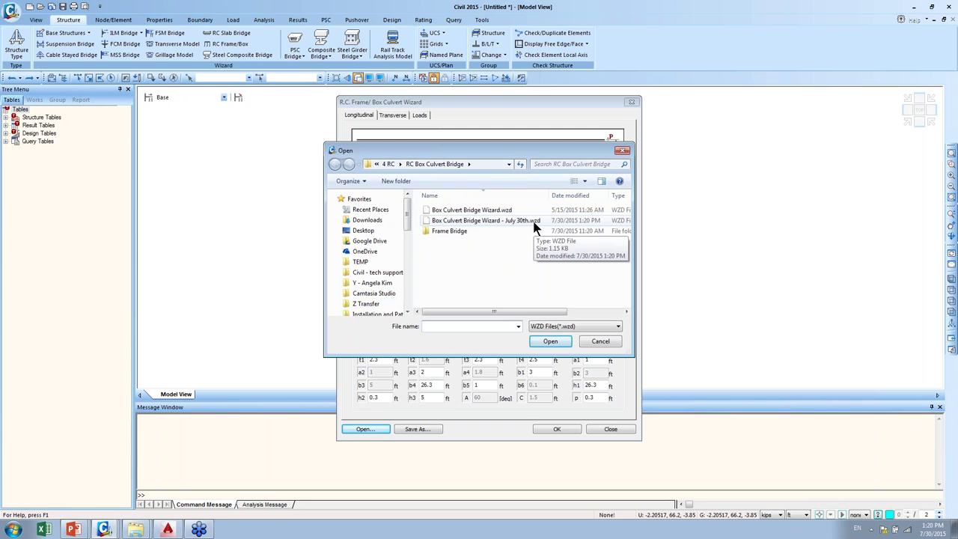
{"action": "left_click", "coordinate": [601, 341]}
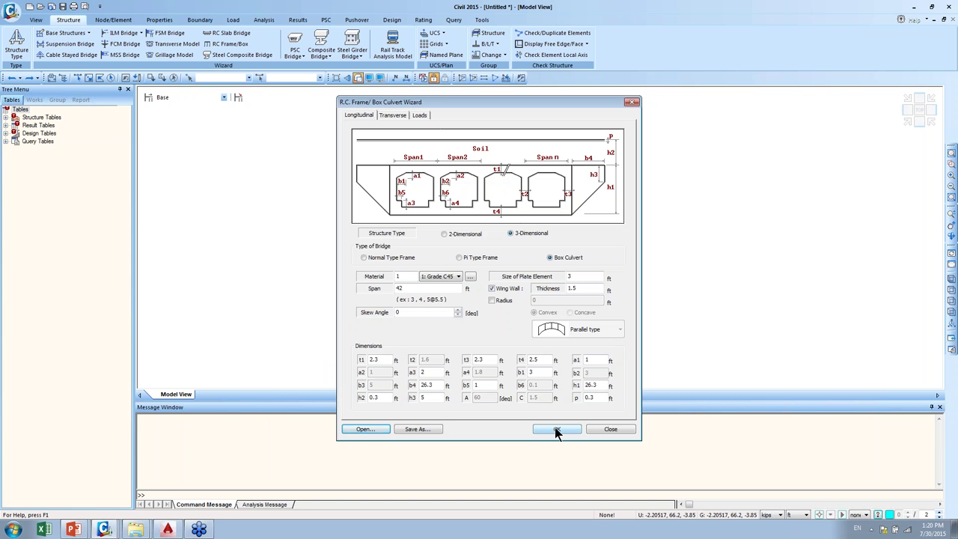
- Generate the box culvert model from the wizard data and enlarge the model view by shrinking the message window
{"action": "left_click", "coordinate": [557, 431]}
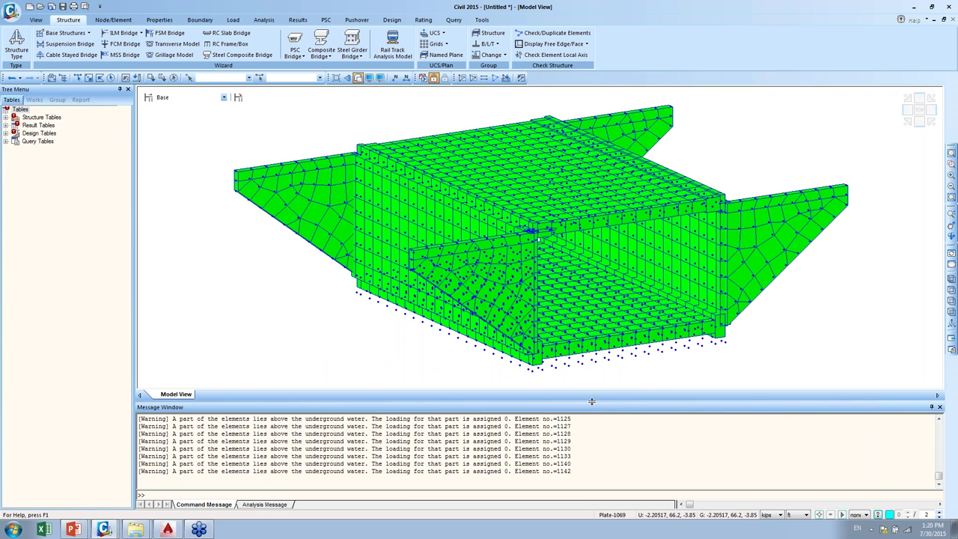
{"action": "left_click_drag", "start_coordinate": [592, 402], "coordinate": [615, 474]}
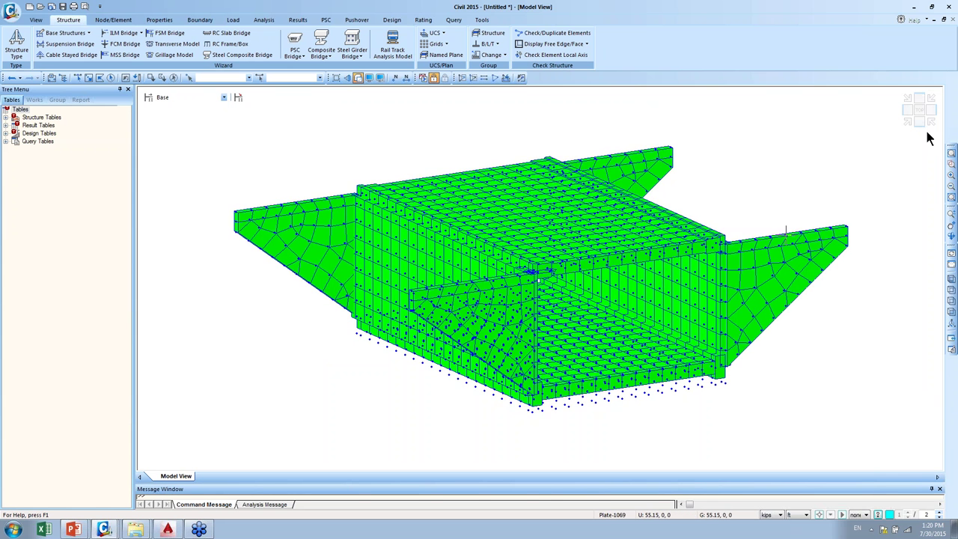
- Inspect the generated culvert and its wing walls in isometric, front and top views
{"action": "left_click", "coordinate": [932, 123]}
{"action": "left_click", "coordinate": [907, 121]}
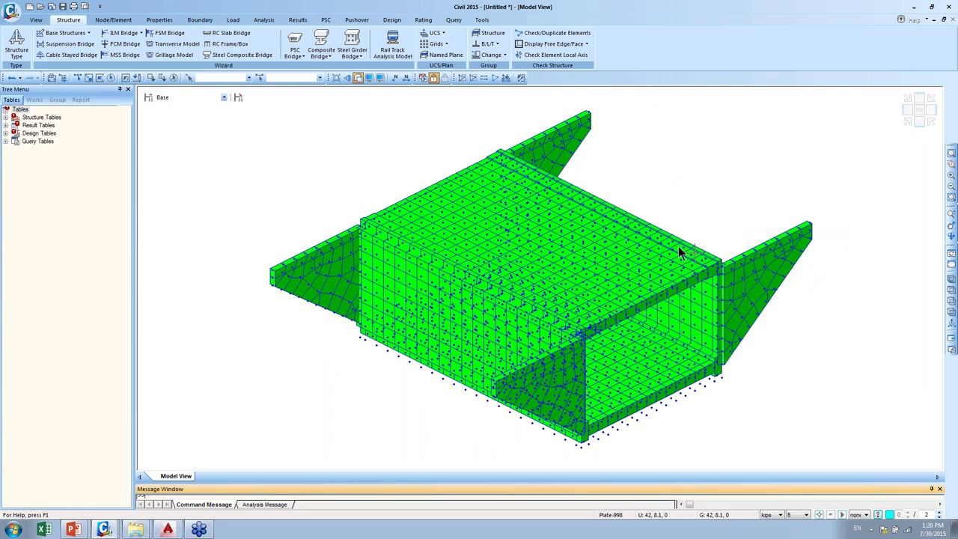
{"action": "middle_click_drag", "start_coordinate": [680, 253], "coordinate": [604, 215], "text": "ctrl"}
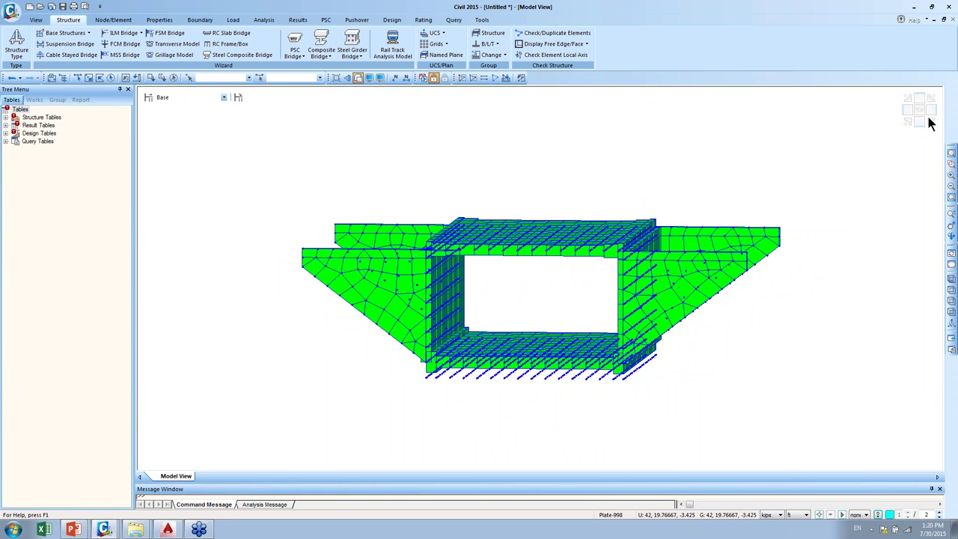
{"action": "left_click", "coordinate": [920, 111]}
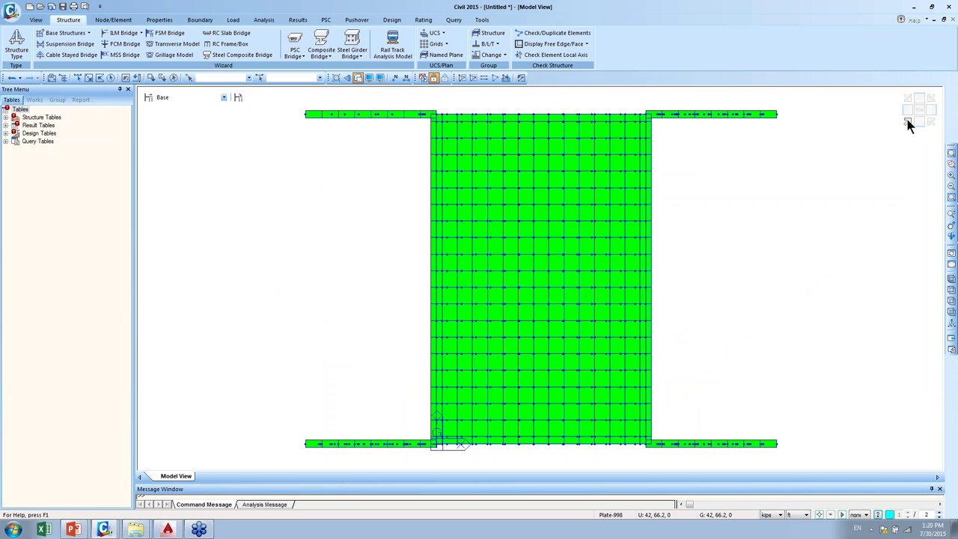
{"action": "left_click", "coordinate": [908, 125]}
{"action": "middle_click_drag", "start_coordinate": [836, 201], "coordinate": [760, 204], "text": "ctrl"}
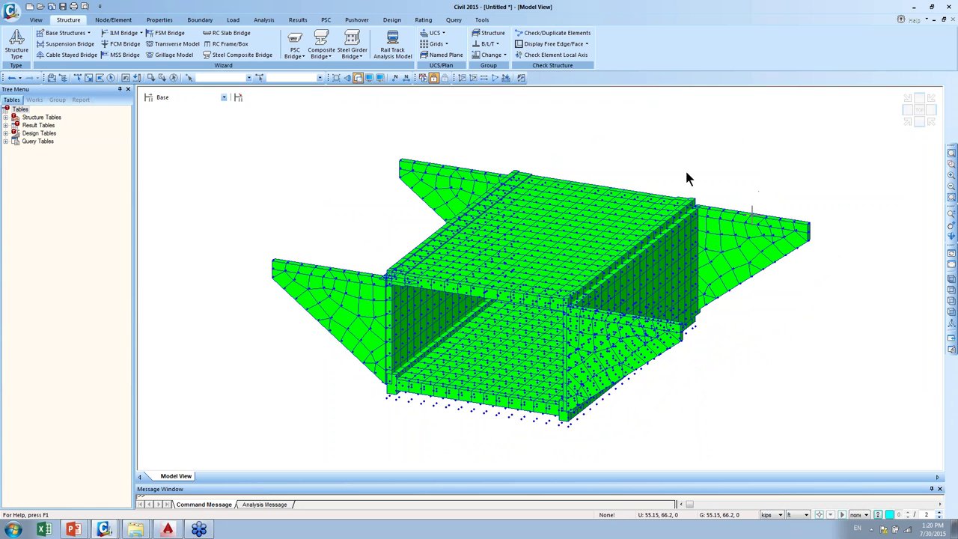
- Turn off the display of nodes in the model view
{"action": "left_click", "coordinate": [368, 79]}
{"action": "left_click", "coordinate": [408, 204]}
{"action": "left_click", "coordinate": [416, 381]}
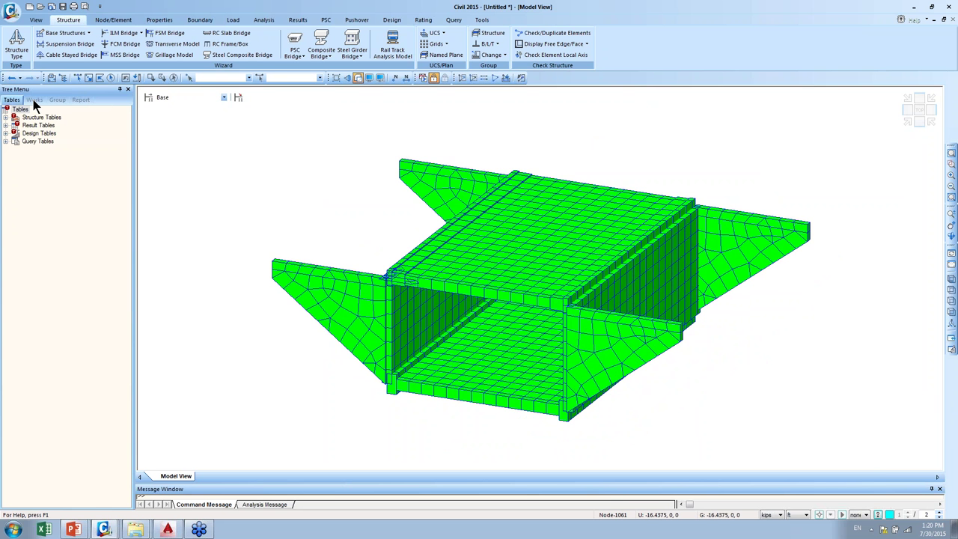
- Examine the model's works tree, widening it and expanding the material and thickness lists
{"action": "left_click", "coordinate": [34, 100]}
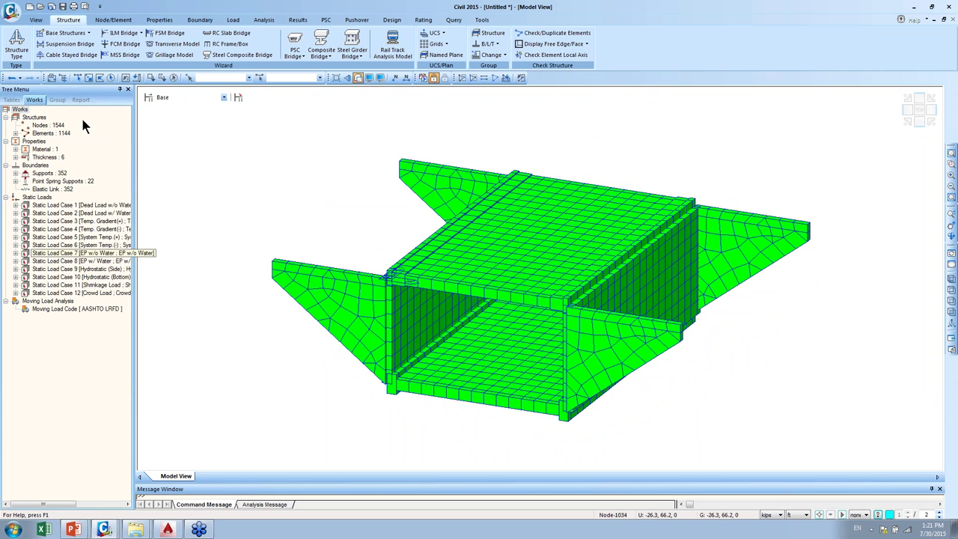
{"action": "double_click", "coordinate": [45, 150]}
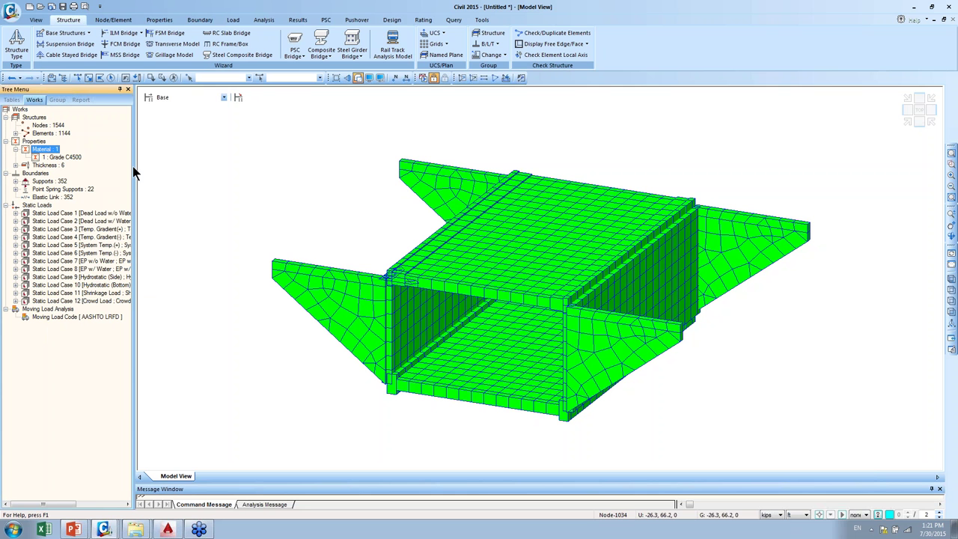
{"action": "left_click_drag", "start_coordinate": [133, 166], "coordinate": [151, 166]}
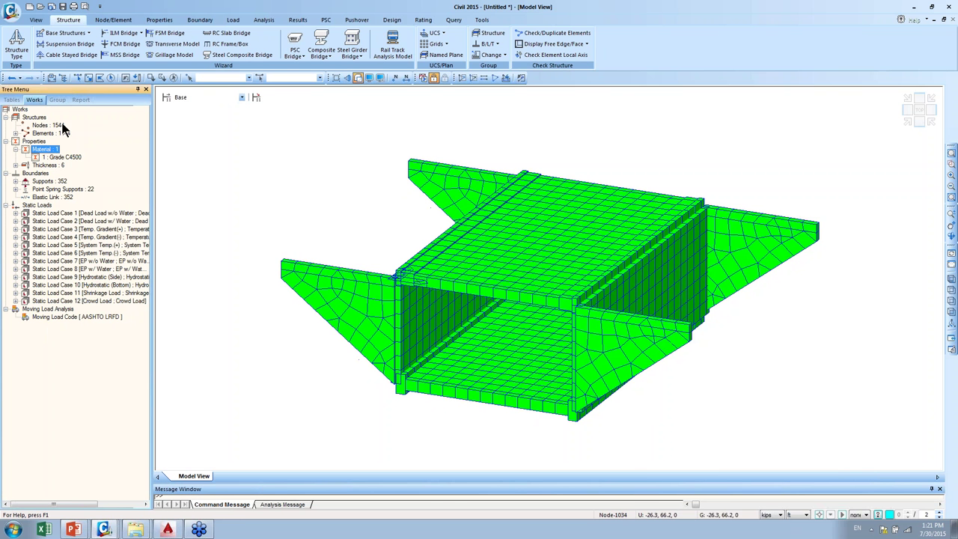
{"action": "double_click", "coordinate": [45, 166]}
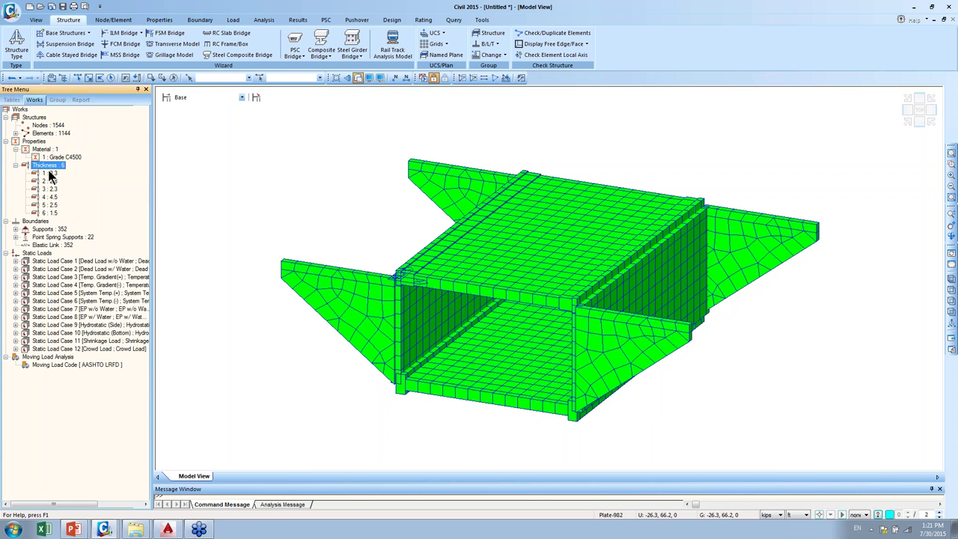
- Highlight the elements assigned to each of thicknesses 1 to 6 in turn to examine where they apply, and clear the selection
{"action": "double_click", "coordinate": [50, 174]}
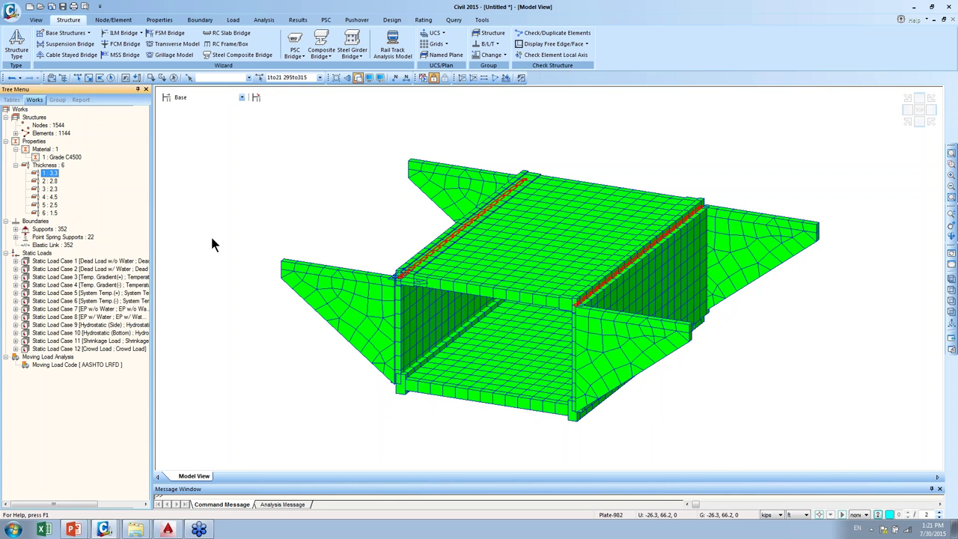
{"action": "middle_click_drag", "start_coordinate": [471, 332], "coordinate": [464, 352]}
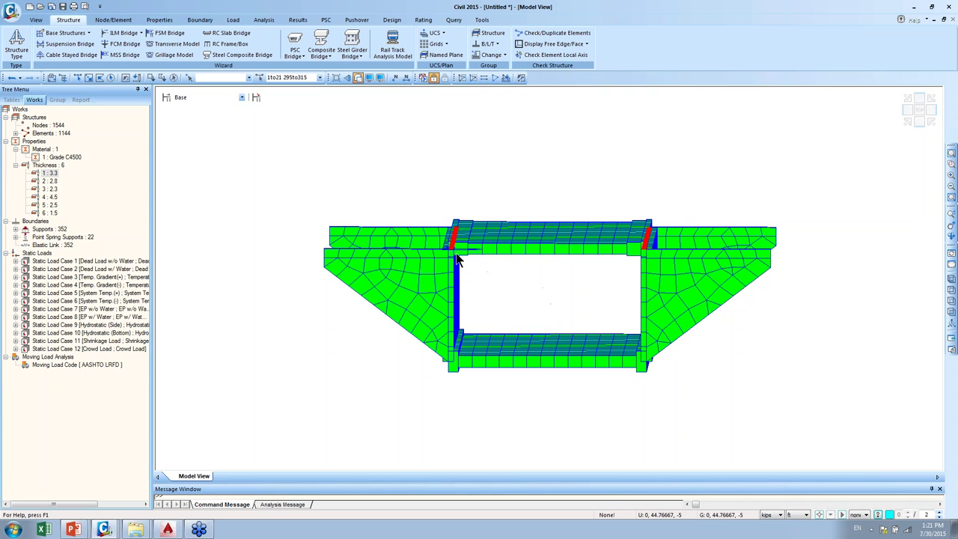
{"action": "middle_click_drag", "start_coordinate": [478, 264], "coordinate": [517, 270], "text": "ctrl"}
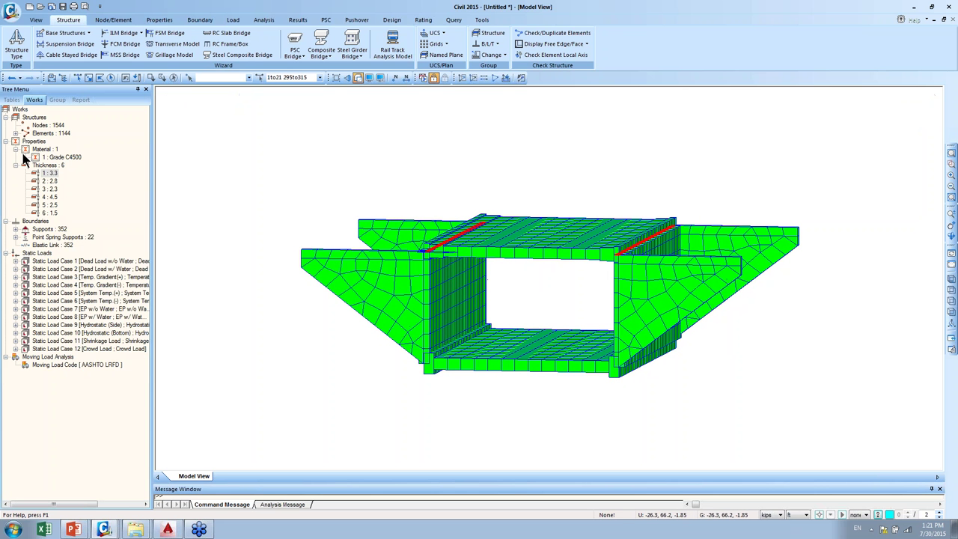
{"action": "left_click", "coordinate": [53, 183]}
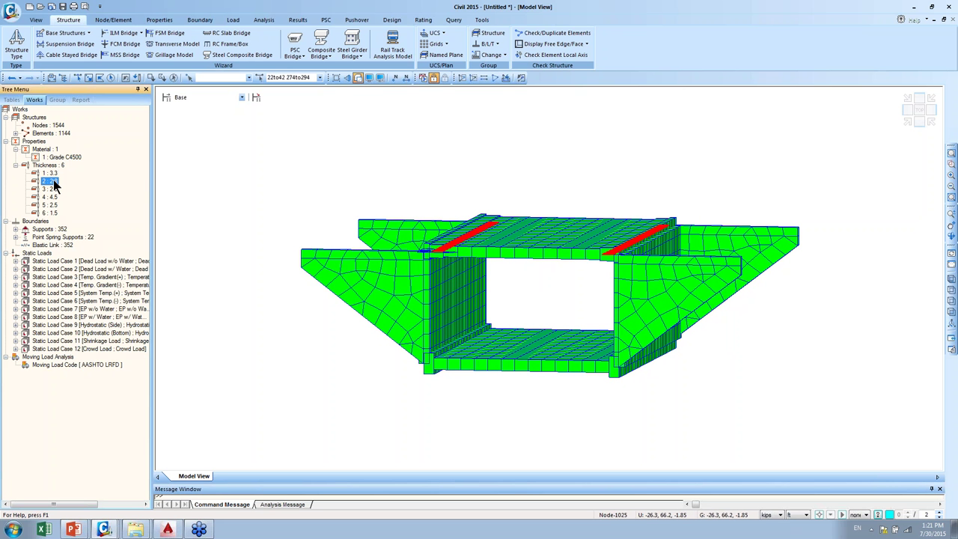
{"action": "left_click", "coordinate": [51, 190]}
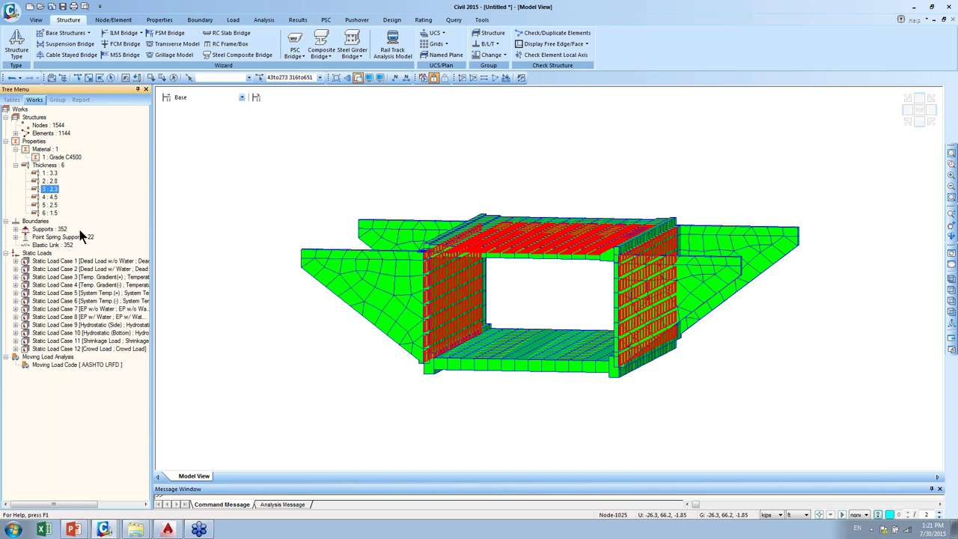
{"action": "left_click", "coordinate": [50, 198]}
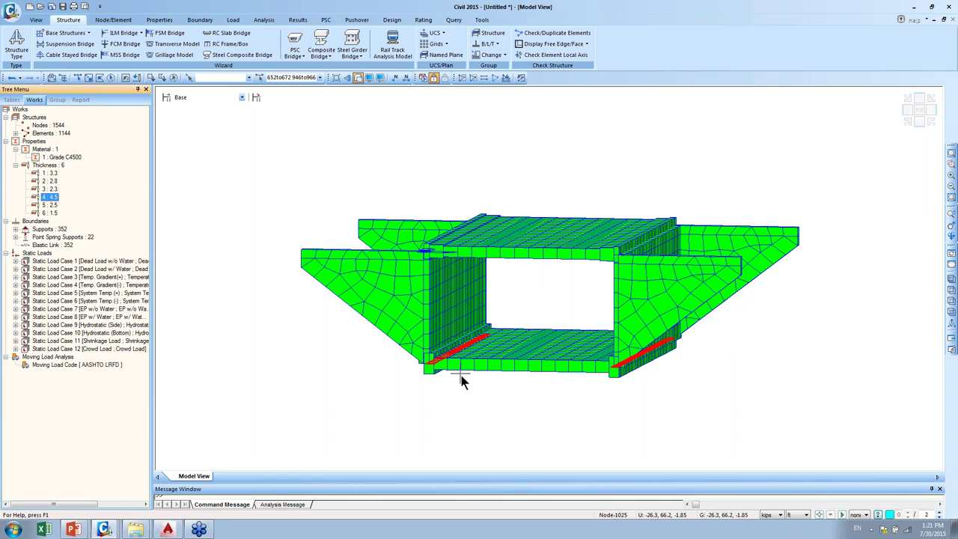
{"action": "left_click", "coordinate": [50, 205]}
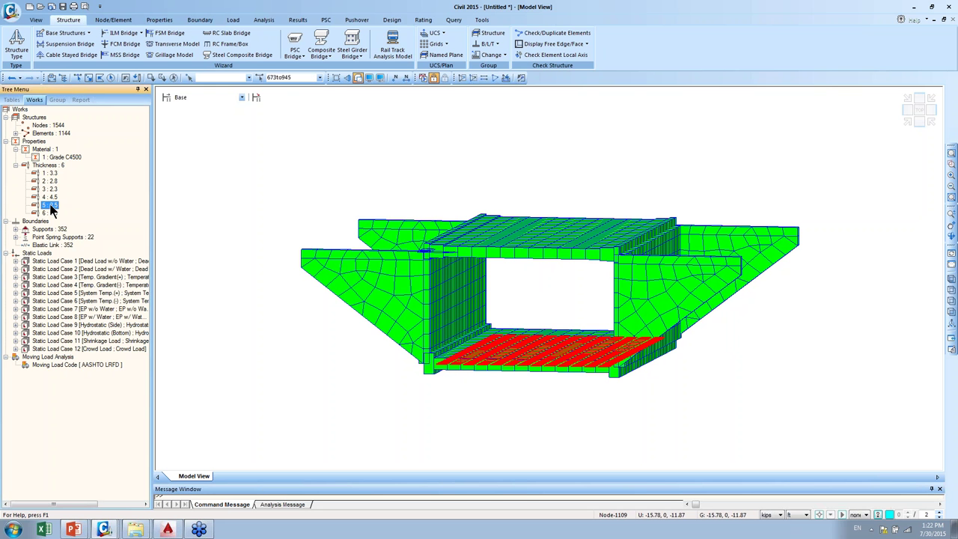
{"action": "left_click", "coordinate": [47, 213]}
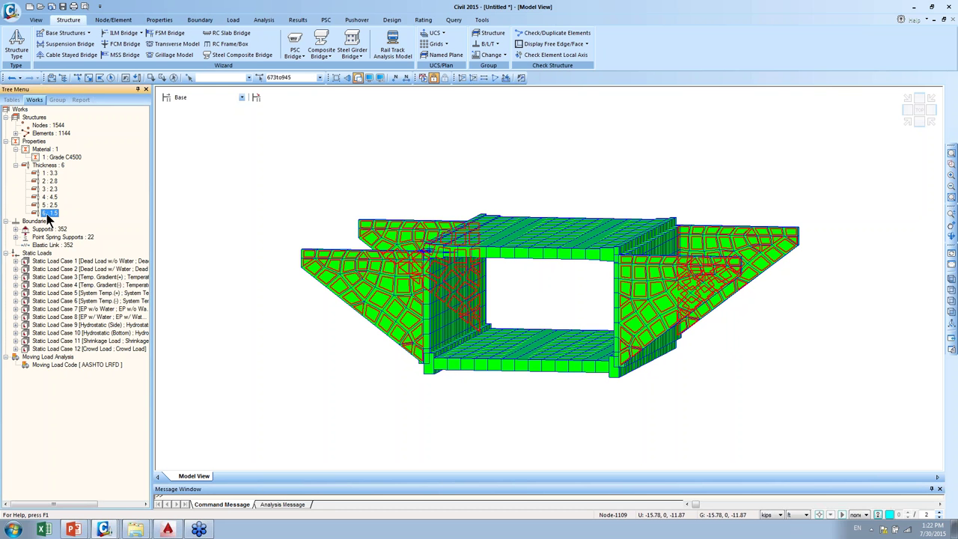
{"action": "left_click", "coordinate": [175, 78]}
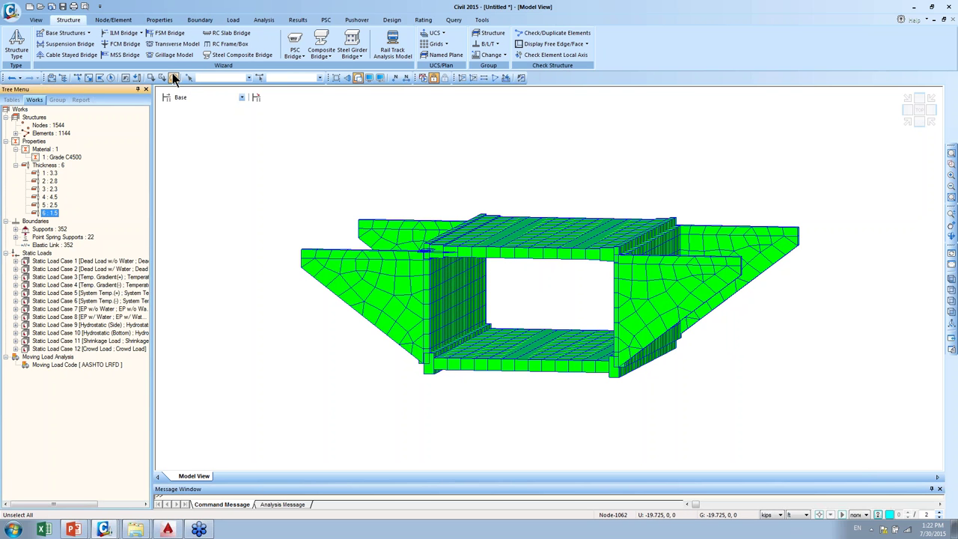
- Expand the linear point spring supports and display both Type 1 and Type 2 springs on the model
{"action": "double_click", "coordinate": [40, 238]}
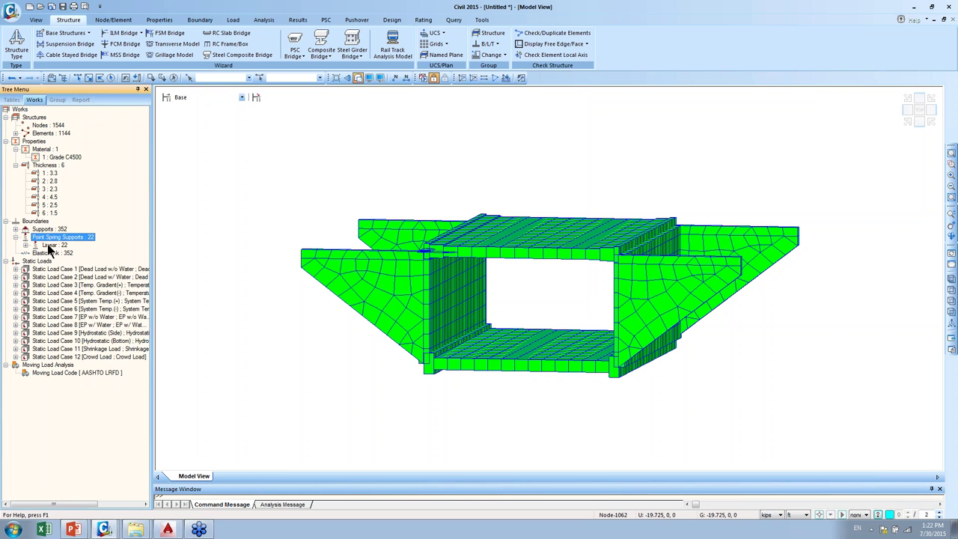
{"action": "double_click", "coordinate": [47, 244]}
{"action": "left_click", "coordinate": [84, 253]}
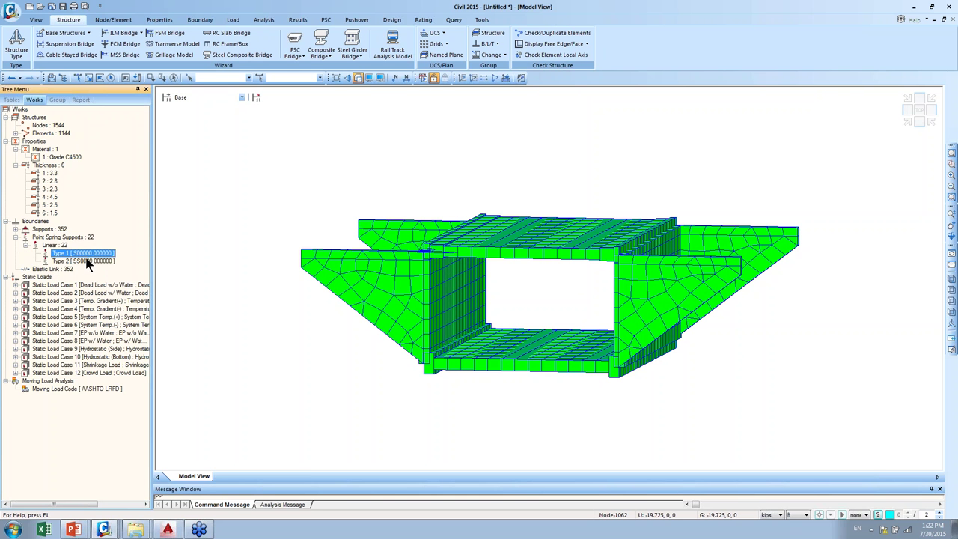
{"action": "left_click", "coordinate": [87, 261], "text": "ctrl"}
{"action": "right_click", "coordinate": [87, 261]}
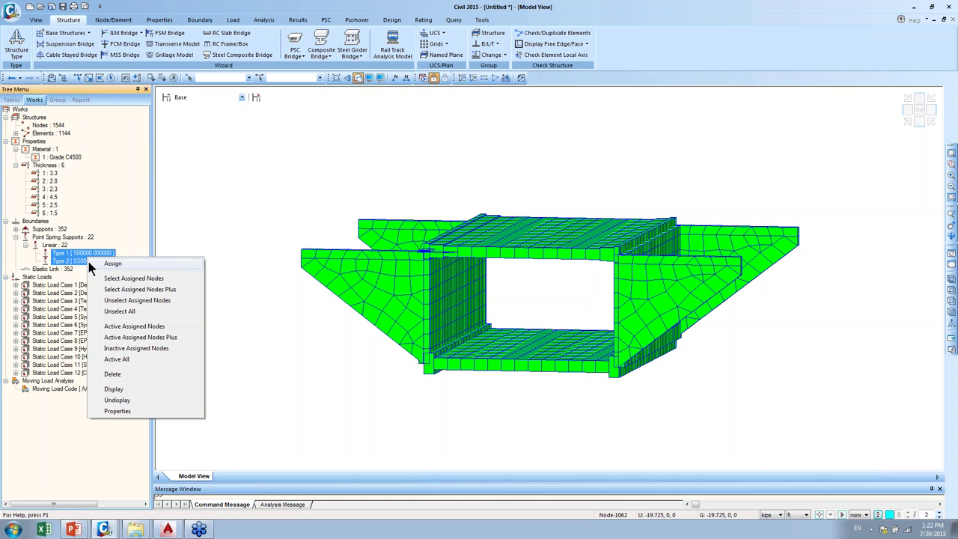
{"action": "left_click", "coordinate": [120, 388]}
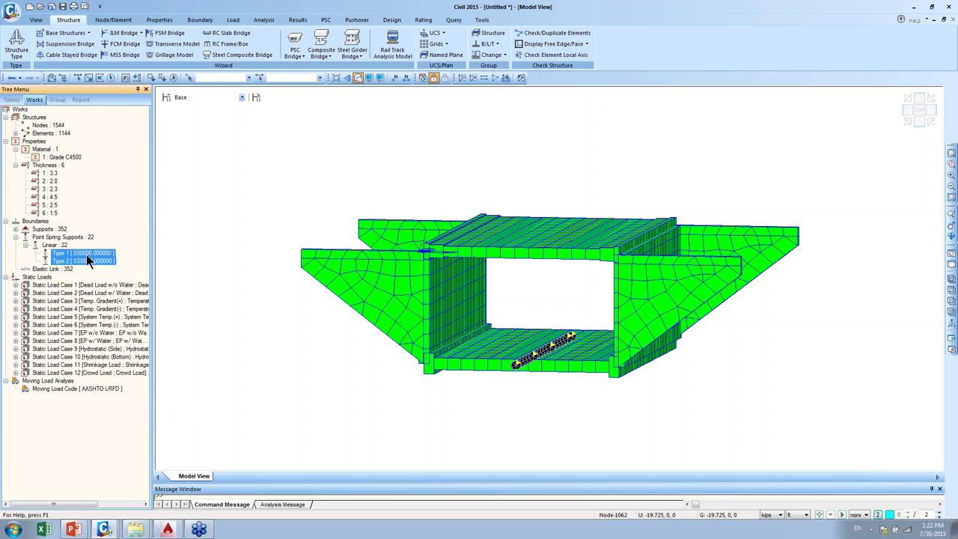
- Examine the SDx stiffness values of all nodes in the Point Spring Support table and return to the model view
{"action": "mouse_move", "coordinate": [82, 255]}
{"action": "left_mouse_down"}
{"action": "mouse_move", "coordinate": [47, 245]}
{"action": "mouse_move", "coordinate": [92, 253]}
{"action": "left_mouse_up"}
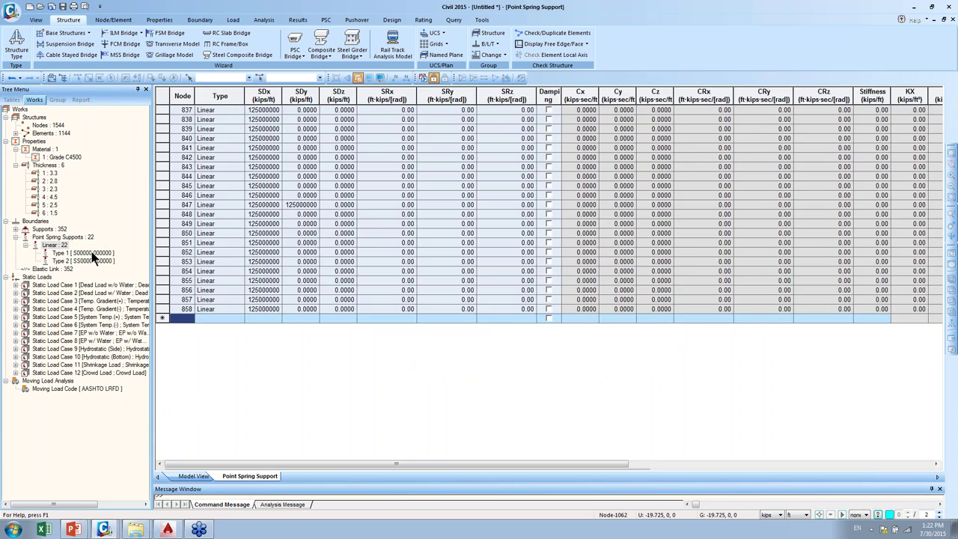
{"action": "left_click", "coordinate": [261, 140]}
{"action": "scroll", "coordinate": [262, 139], "scroll_direction": "down", "scroll_amount": 1, "text": "ctrl"}
{"action": "scroll", "coordinate": [262, 139], "scroll_direction": "up", "scroll_amount": 4, "text": "ctrl"}
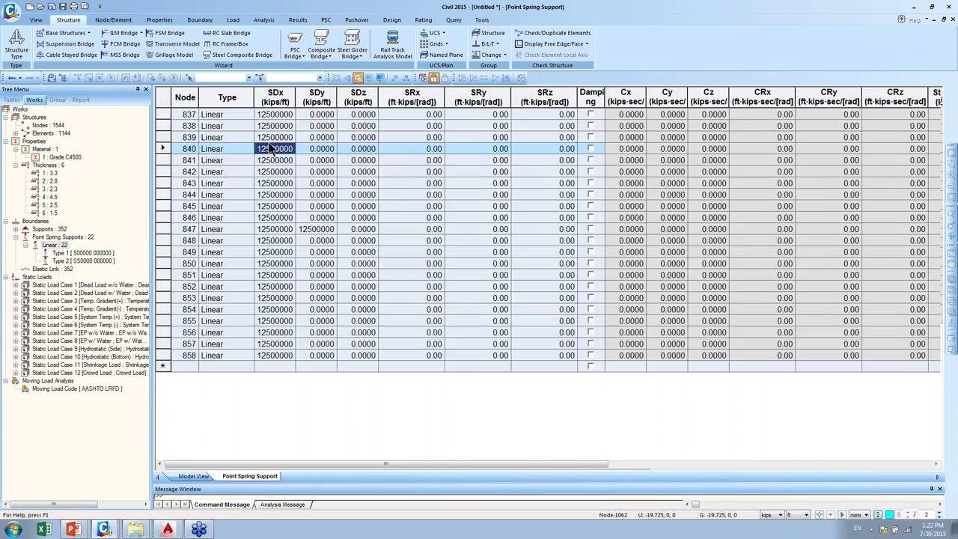
{"action": "scroll", "coordinate": [292, 135], "scroll_direction": "down", "scroll_amount": 1, "text": "ctrl"}
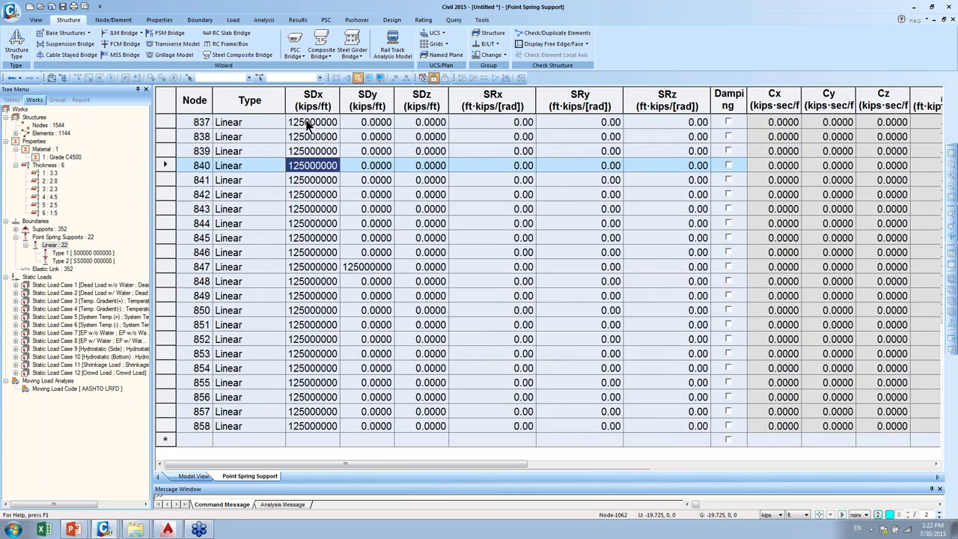
{"action": "left_click_drag", "start_coordinate": [310, 124], "coordinate": [313, 431]}
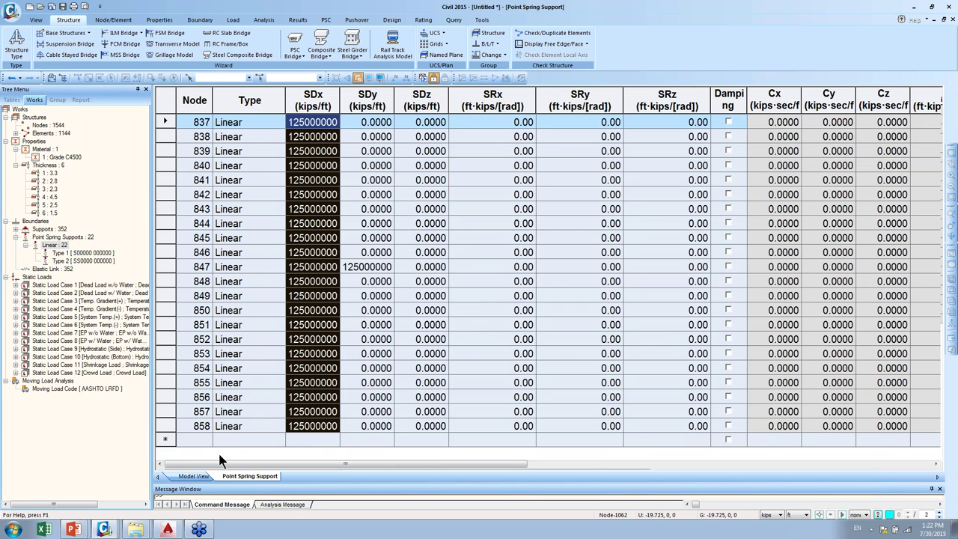
{"action": "left_click", "coordinate": [188, 476]}
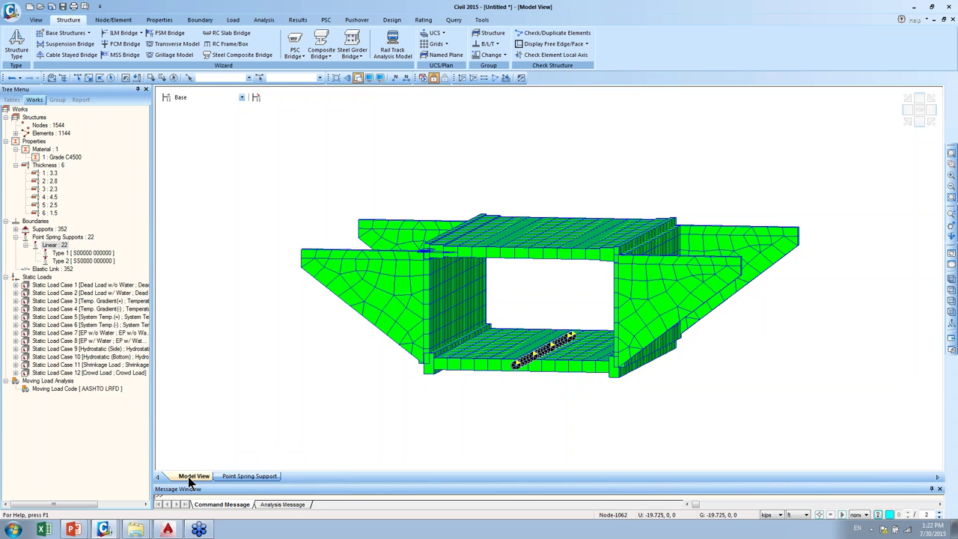
- Display the elastic links beneath the culvert's bottom slab in the model view
{"action": "right_click", "coordinate": [66, 268]}
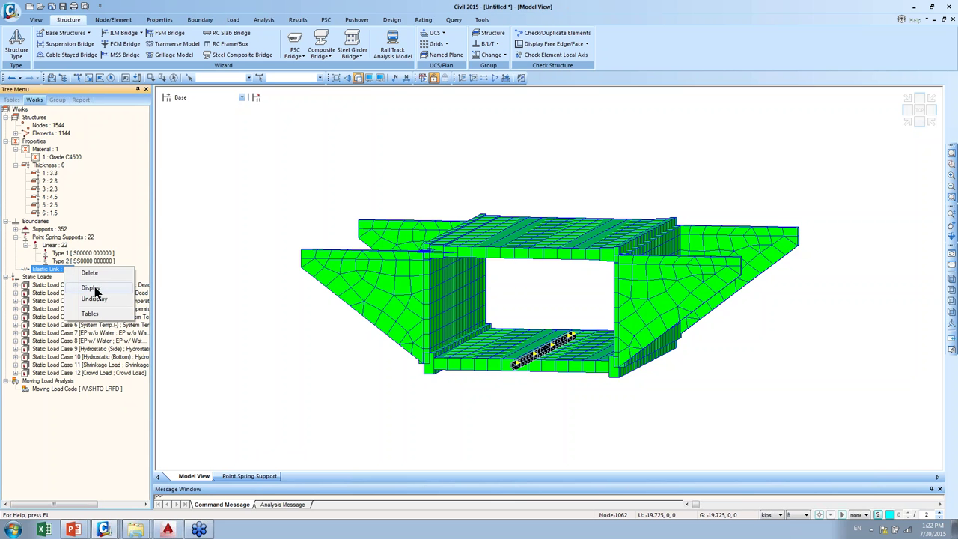
{"action": "left_click", "coordinate": [91, 289]}
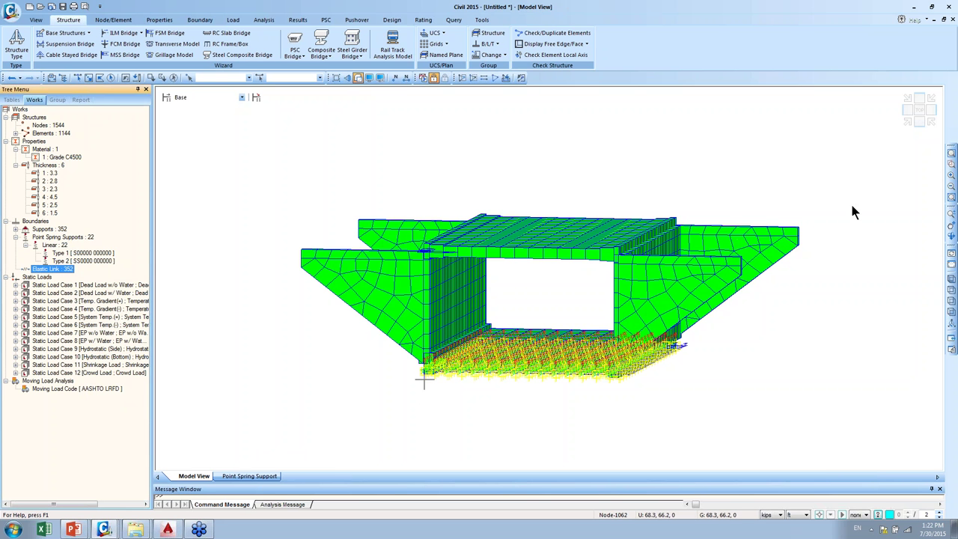
{"action": "left_click", "coordinate": [944, 120]}
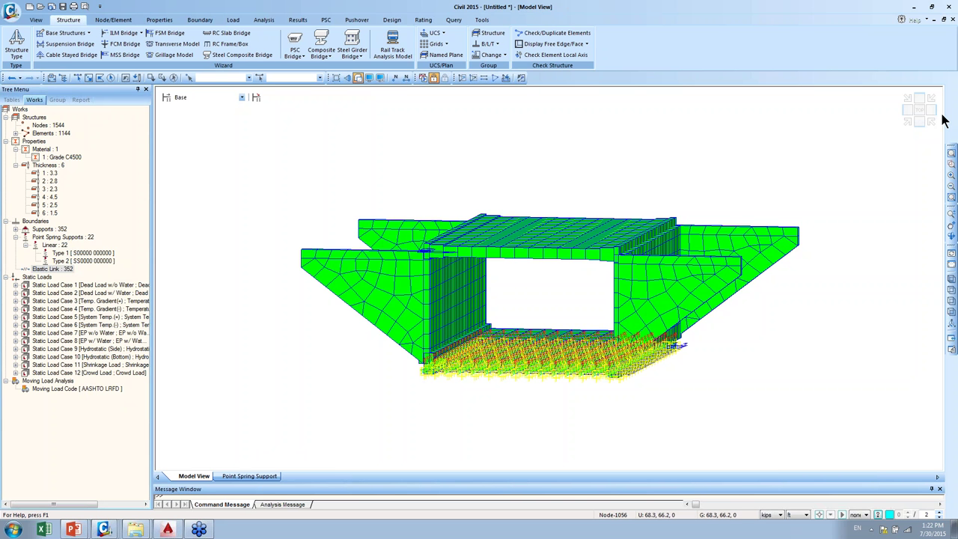
- Open the elastic link table, enlarge its rows and highlight the stiffness columns from SDx to SRz
{"action": "right_click", "coordinate": [61, 267]}
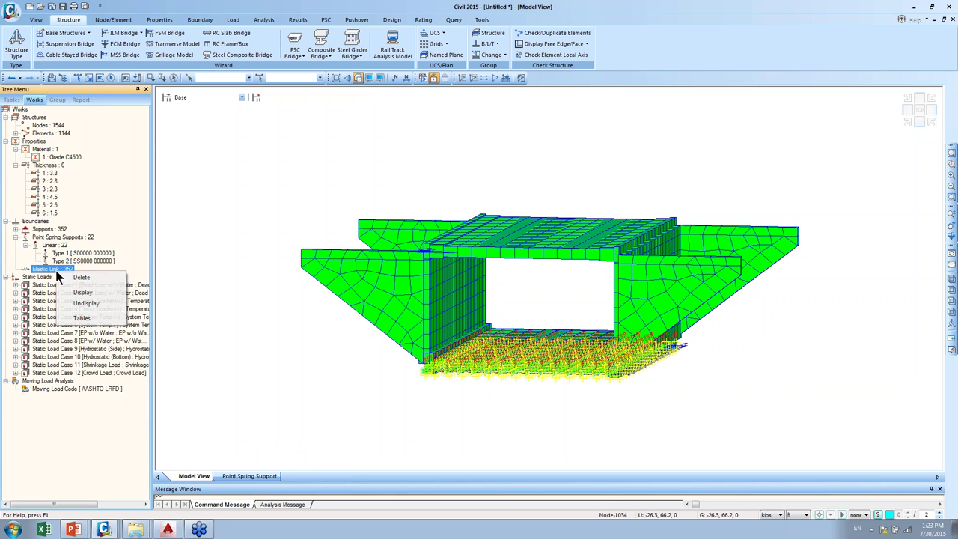
{"action": "left_click", "coordinate": [88, 319]}
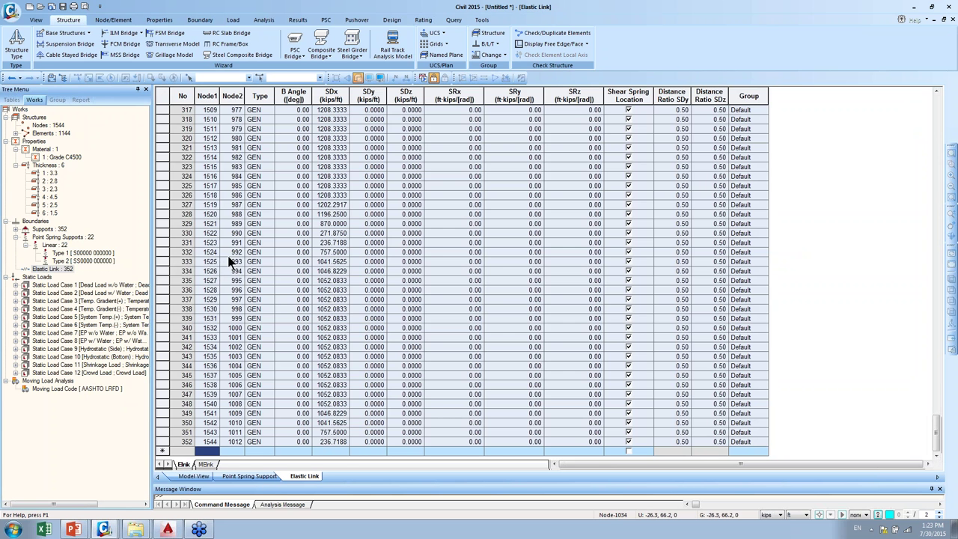
{"action": "left_click", "coordinate": [314, 176]}
{"action": "scroll", "coordinate": [314, 173], "scroll_direction": "up", "scroll_amount": 15}
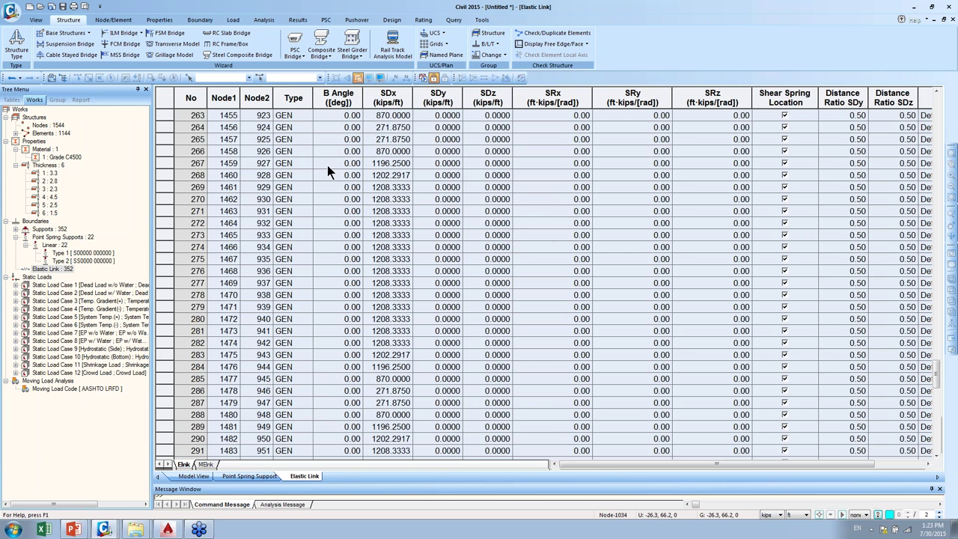
{"action": "left_click", "coordinate": [284, 153]}
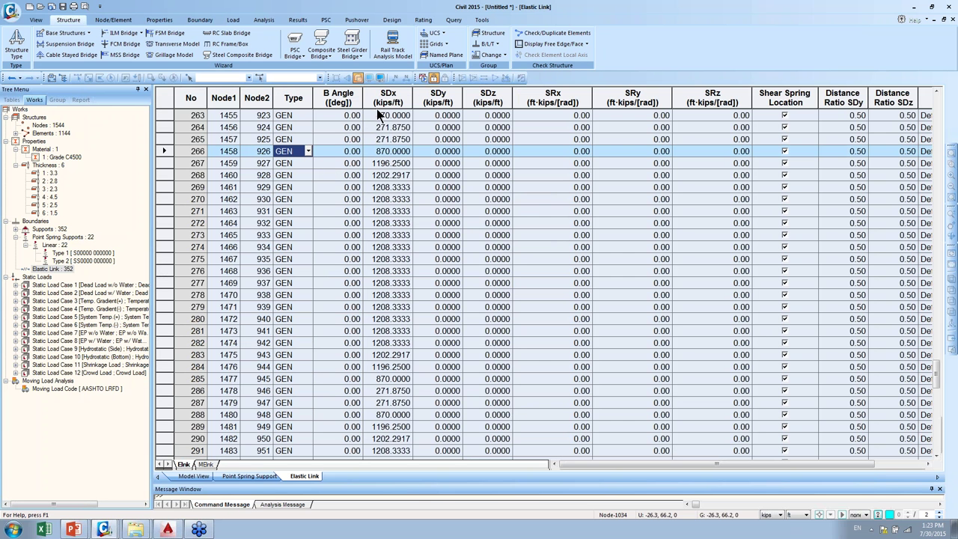
{"action": "left_click_drag", "start_coordinate": [376, 109], "coordinate": [683, 109]}
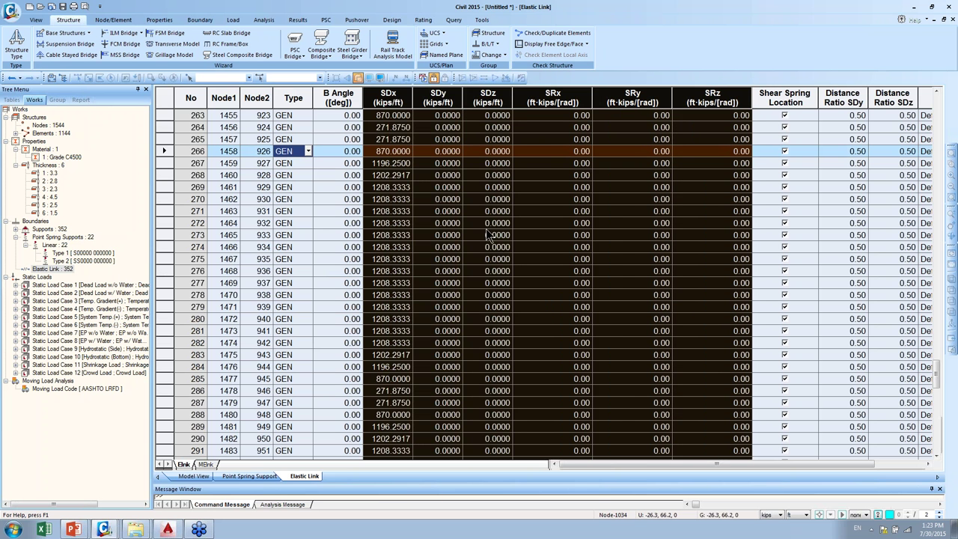
- Review how the SDx stiffness varies down the elastic link list and return to the model view
{"action": "left_click", "coordinate": [397, 247]}
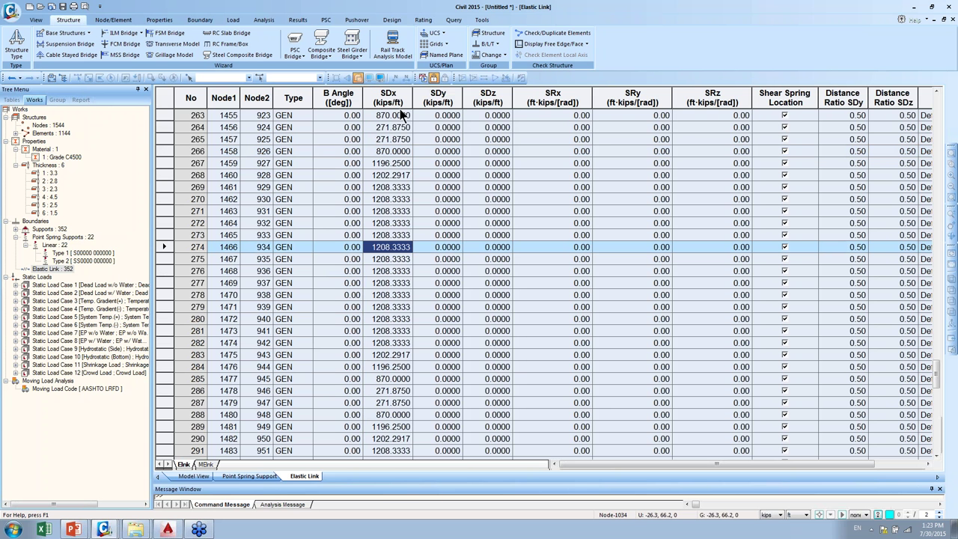
{"action": "left_click", "coordinate": [390, 138]}
{"action": "scroll", "coordinate": [393, 152], "scroll_direction": "down", "scroll_amount": 4}
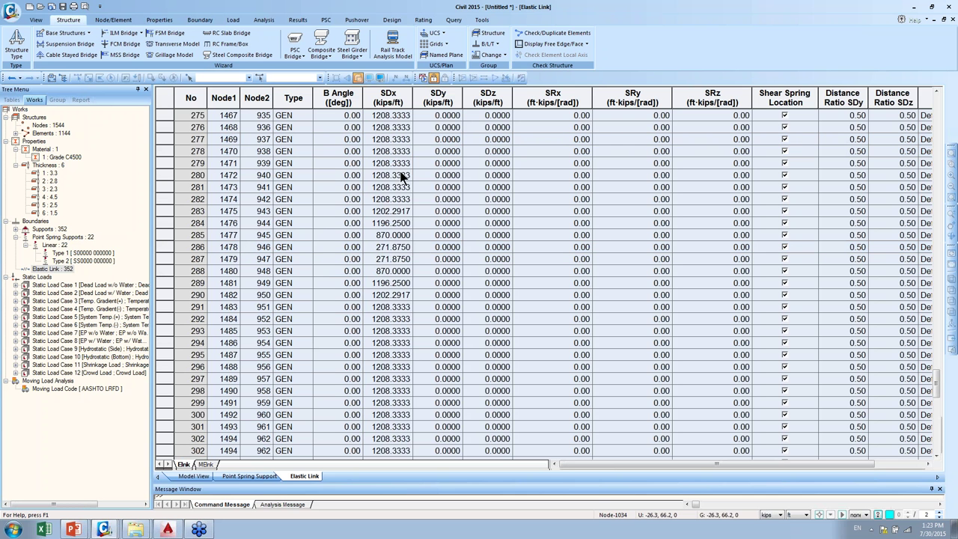
{"action": "scroll", "coordinate": [403, 184], "scroll_direction": "down", "scroll_amount": 6}
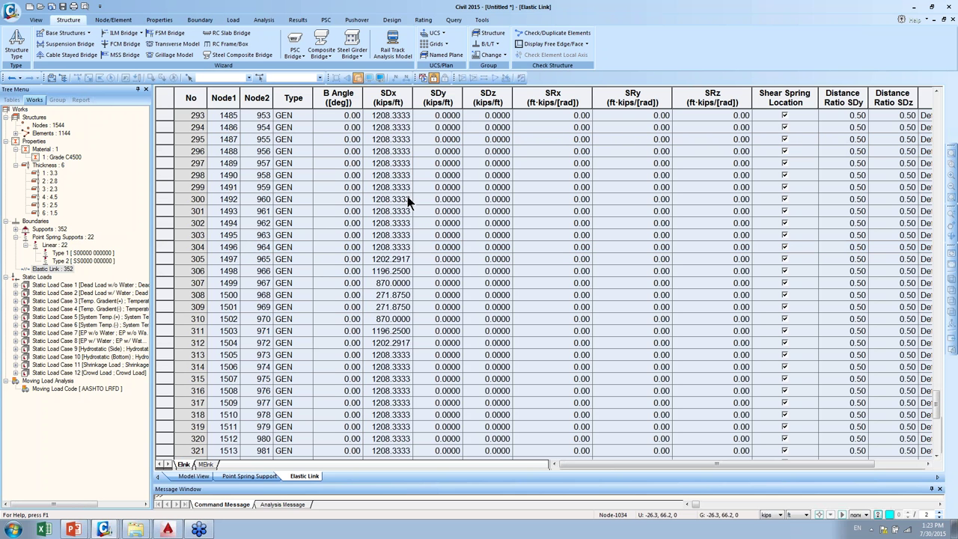
{"action": "scroll", "coordinate": [408, 197], "scroll_direction": "down", "scroll_amount": 7}
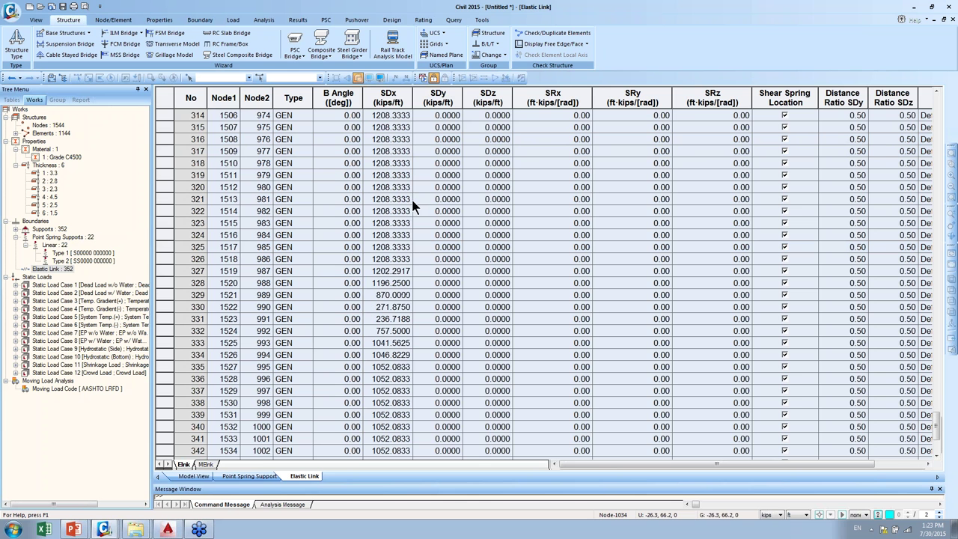
{"action": "left_click", "coordinate": [178, 478]}
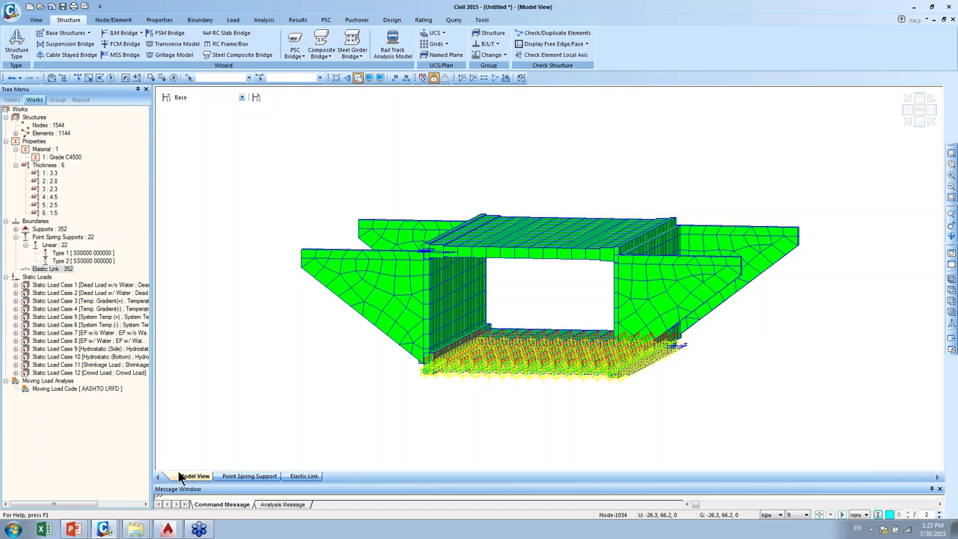
- Display the Type 1 supports under the bottom slab for inspection and hide them again
{"action": "double_click", "coordinate": [53, 229]}
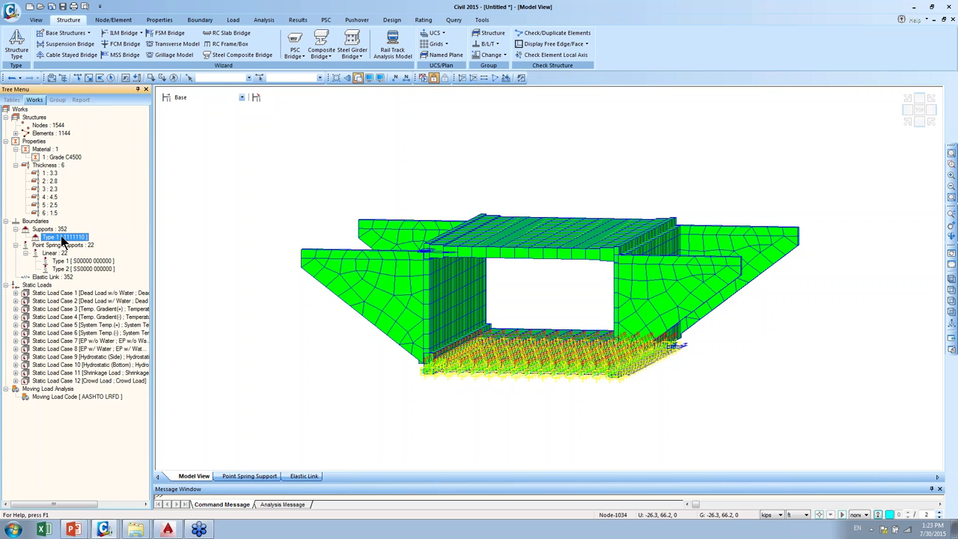
{"action": "right_click", "coordinate": [61, 237]}
{"action": "left_click", "coordinate": [104, 367]}
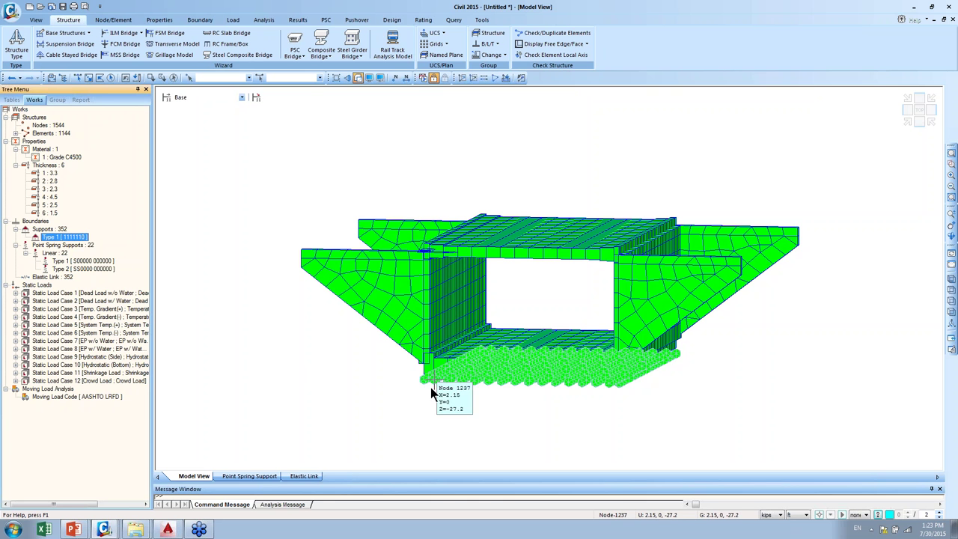
{"action": "right_click", "coordinate": [86, 241]}
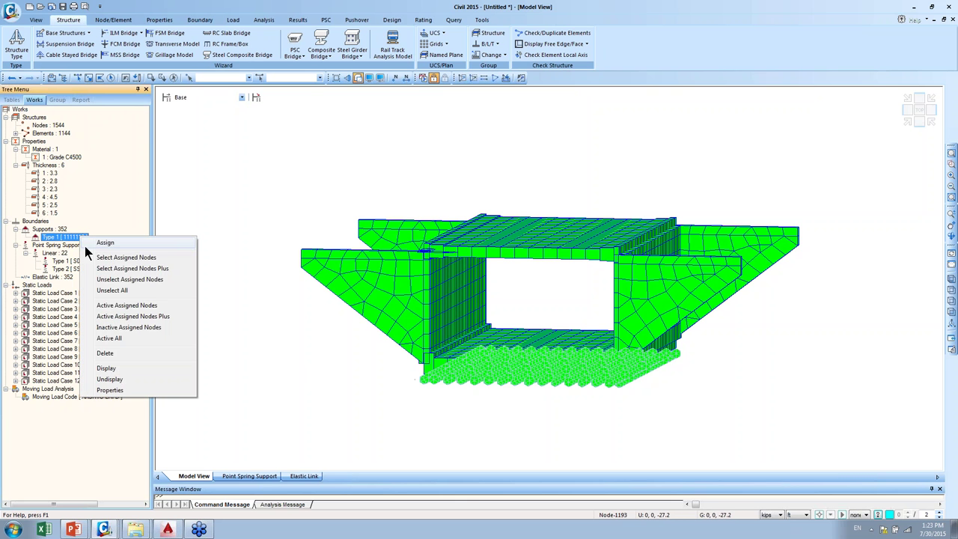
{"action": "left_click", "coordinate": [114, 379]}
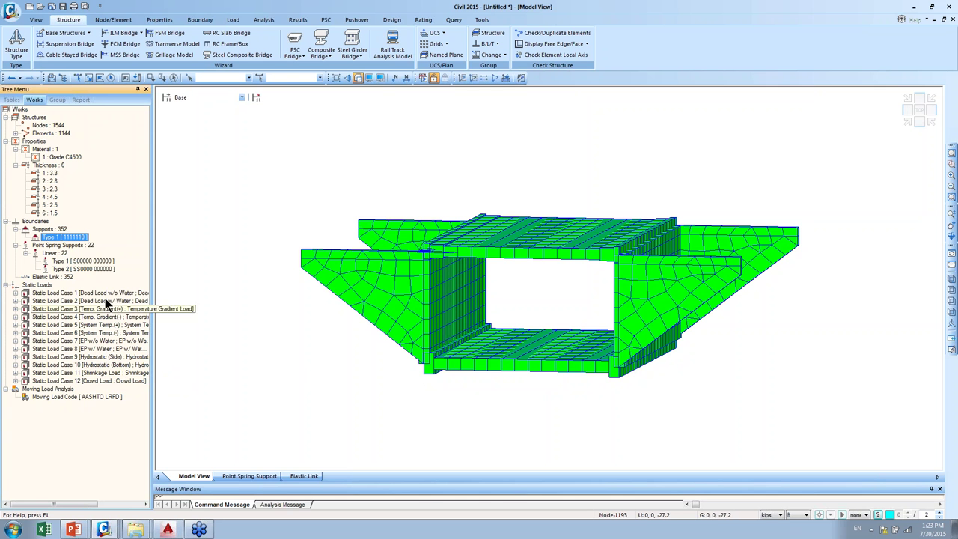
- Widen the works tree and go through static load cases 1 to 6, from dead load to system temperature
{"action": "left_click_drag", "start_coordinate": [154, 331], "coordinate": [180, 331]}
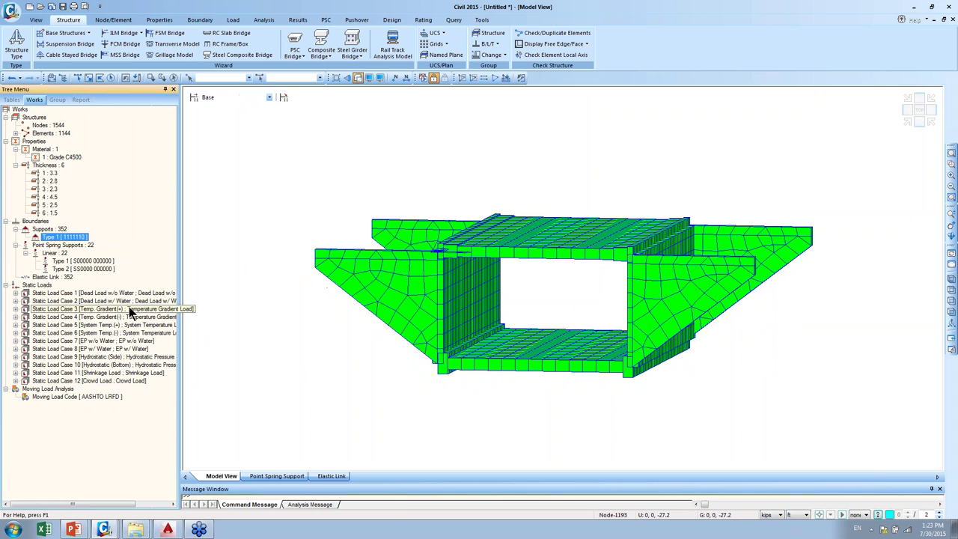
{"action": "left_click", "coordinate": [166, 293]}
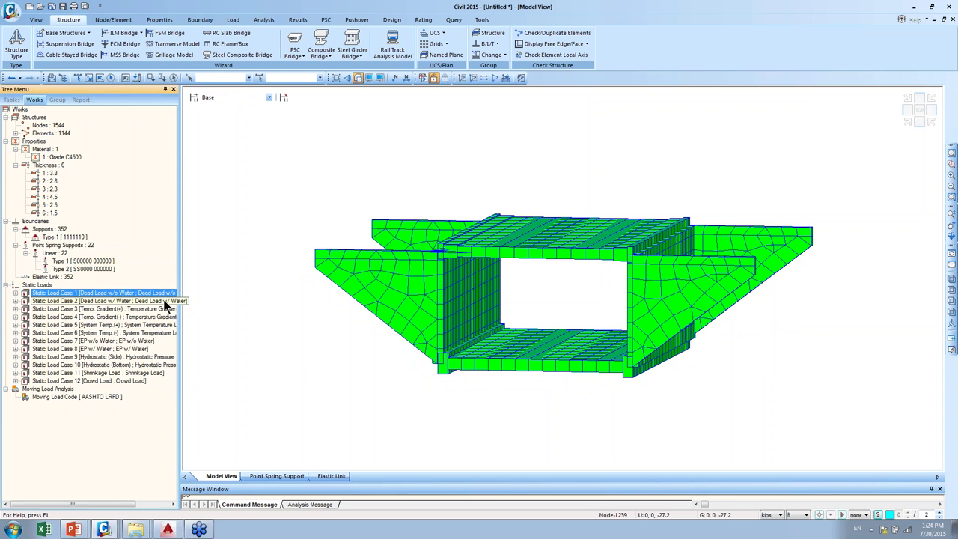
{"action": "left_click", "coordinate": [166, 302]}
{"action": "left_click", "coordinate": [165, 310]}
{"action": "left_click", "coordinate": [164, 317]}
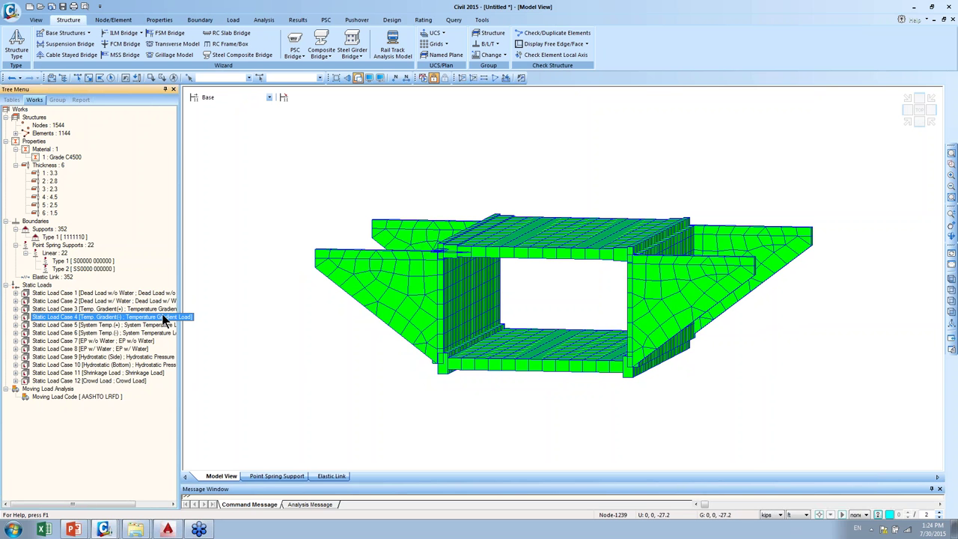
{"action": "left_click", "coordinate": [160, 326]}
{"action": "left_click", "coordinate": [158, 334]}
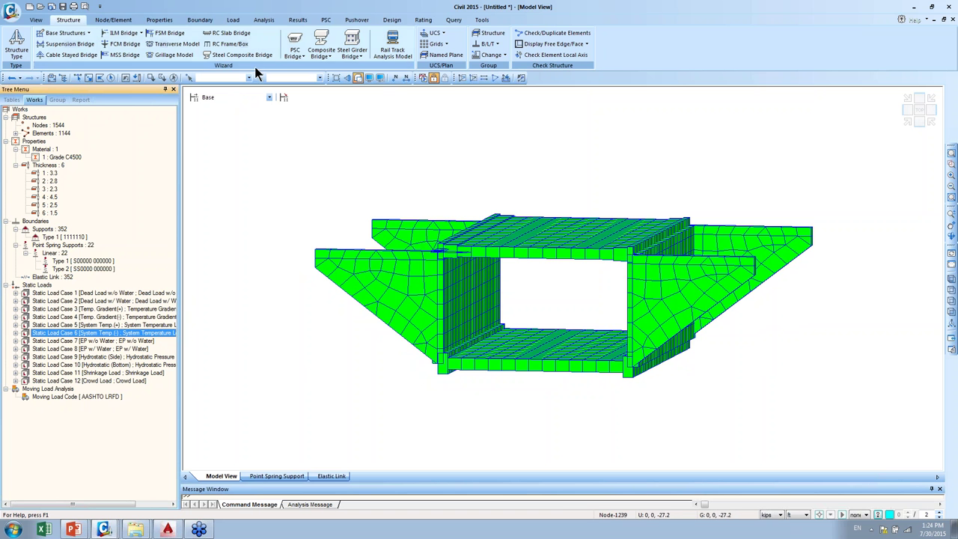
- Open the load combinations list and widen its Name column so the full combination names can be read
{"action": "left_click", "coordinate": [297, 21]}
{"action": "left_click", "coordinate": [22, 45]}
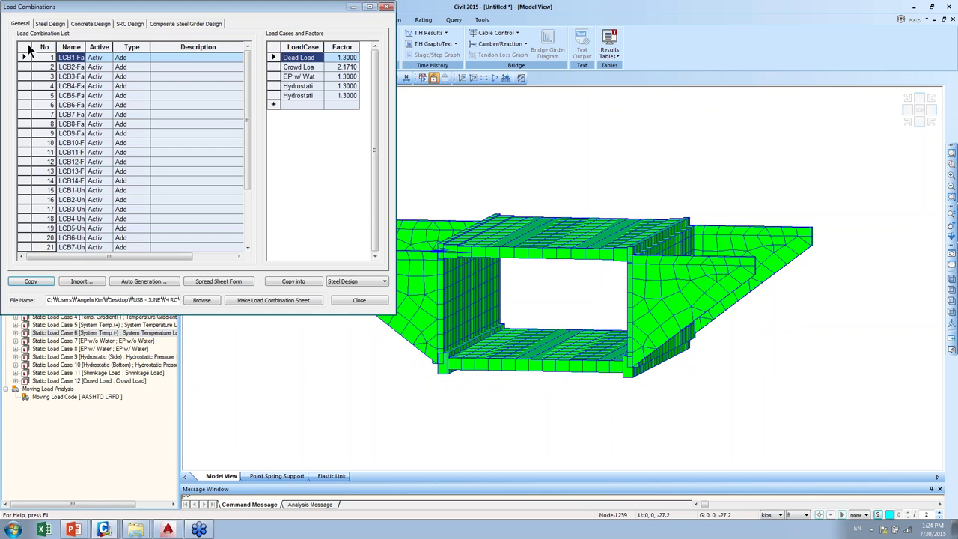
{"action": "left_click_drag", "start_coordinate": [79, 4], "coordinate": [286, 99]}
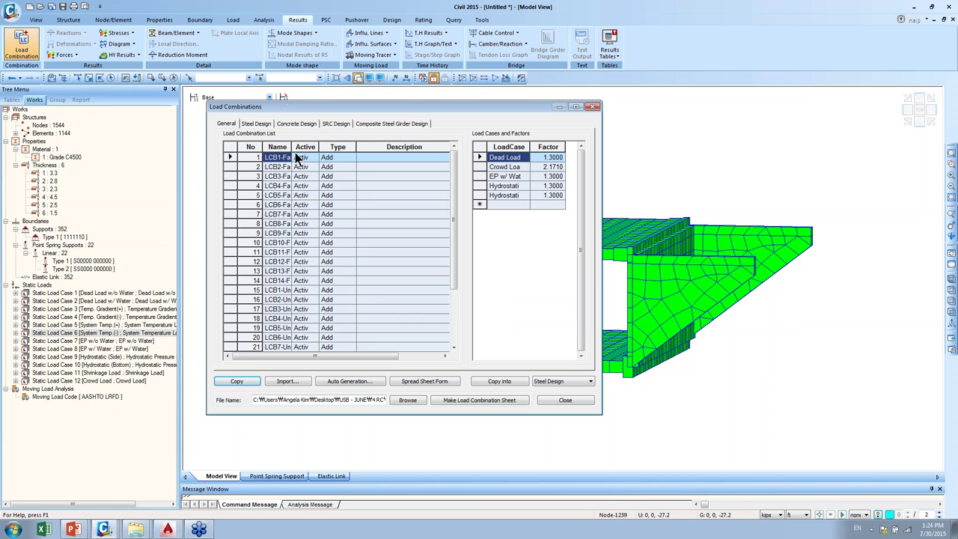
{"action": "left_click_drag", "start_coordinate": [292, 147], "coordinate": [337, 159]}
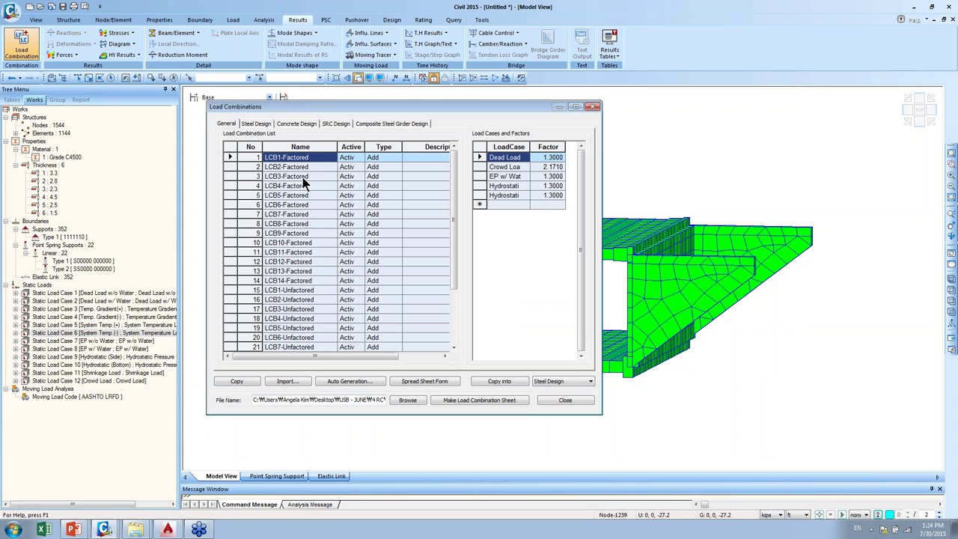
- Review the factored combinations with their load cases and factors, then the unfactored and envelope combinations, and close the list
{"action": "left_click", "coordinate": [303, 177]}
{"action": "key", "text": "Down"}
{"action": "key", "text": "Down"}
{"action": "key", "text": "Down"}
{"action": "key", "text": "Down"}
{"action": "key", "text": "Down"}
{"action": "key", "text": "Down"}
{"action": "left_click", "coordinate": [311, 280]}
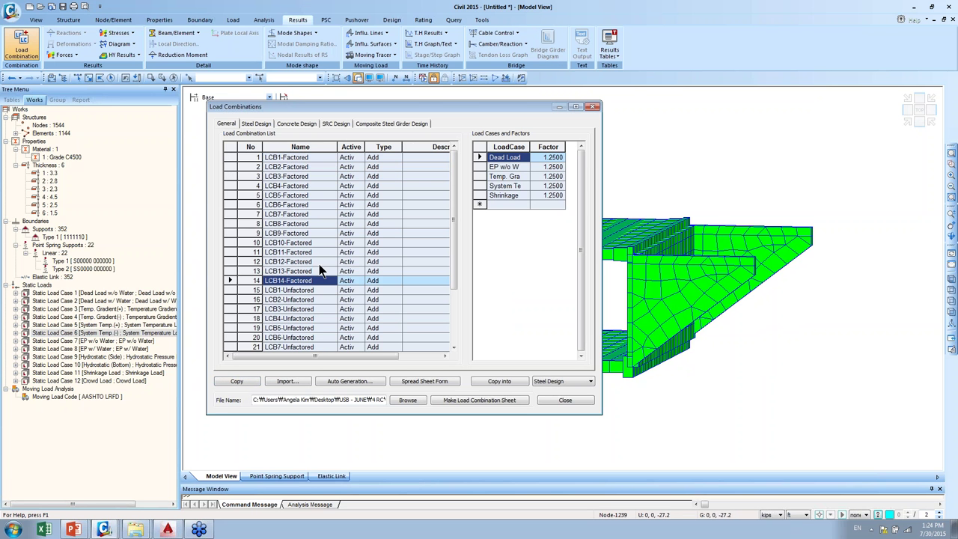
{"action": "scroll", "coordinate": [322, 253], "scroll_direction": "down", "scroll_amount": 3}
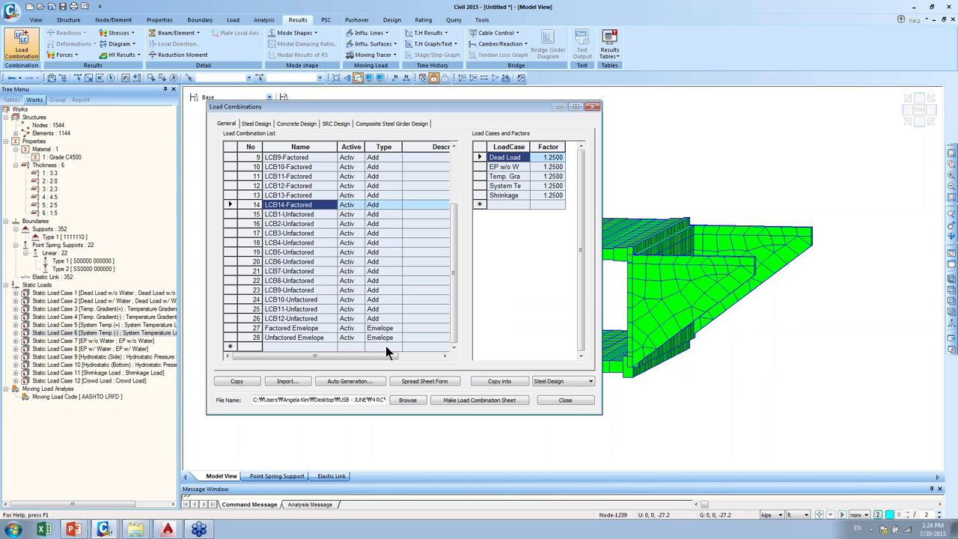
{"action": "left_click", "coordinate": [570, 401]}
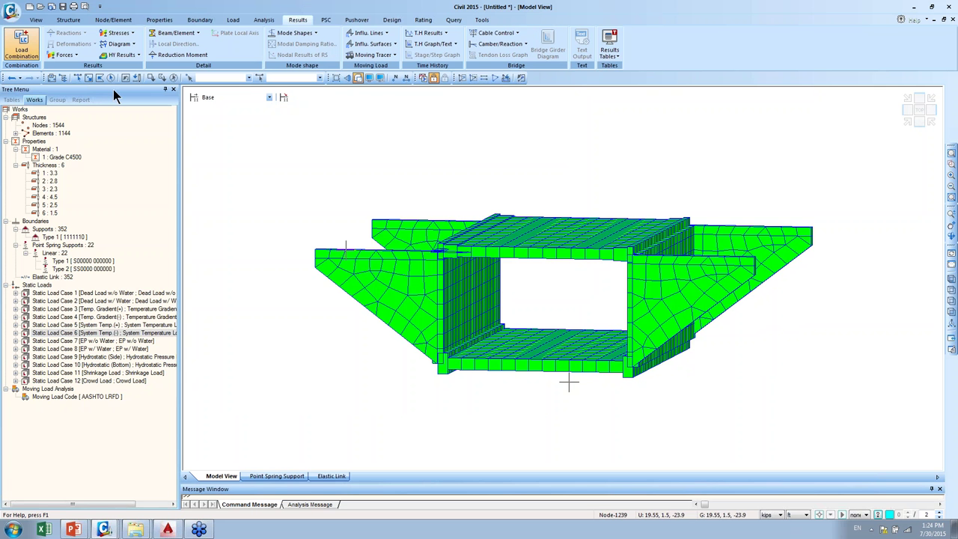
- Undo the RC Frame/Box Culvert Bridge generation and the added moving load code, keeping the Grade C4500 material
{"action": "left_click", "coordinate": [21, 79]}
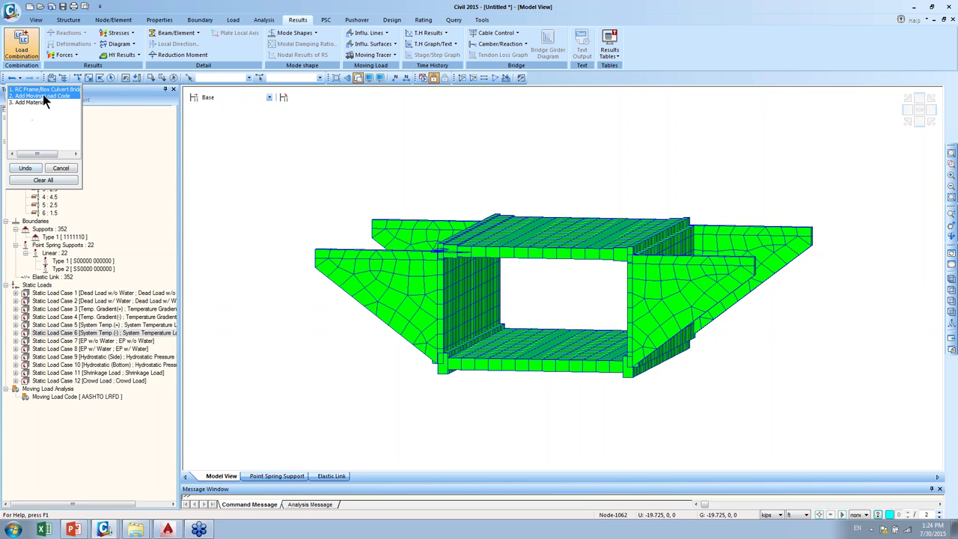
{"action": "left_click", "coordinate": [33, 172]}
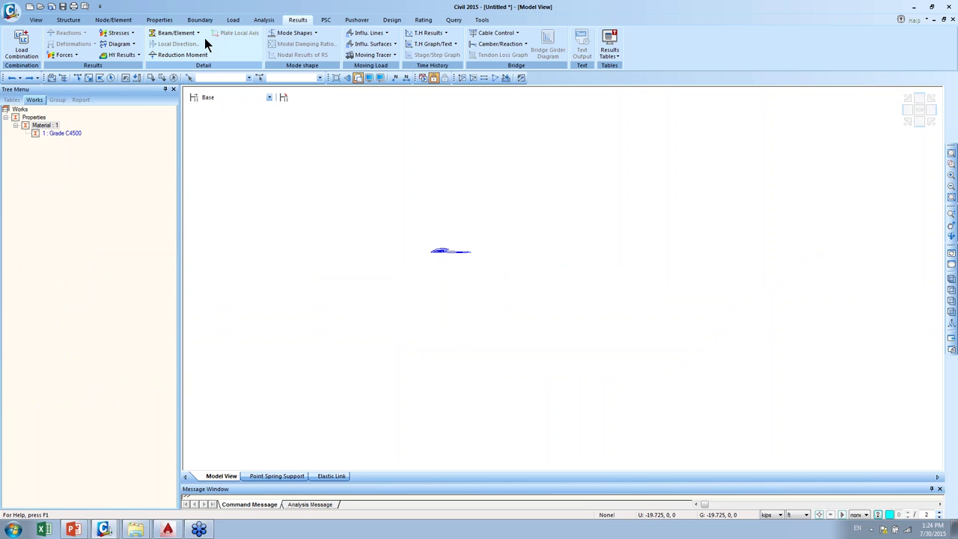
{"action": "left_click", "coordinate": [35, 19]}
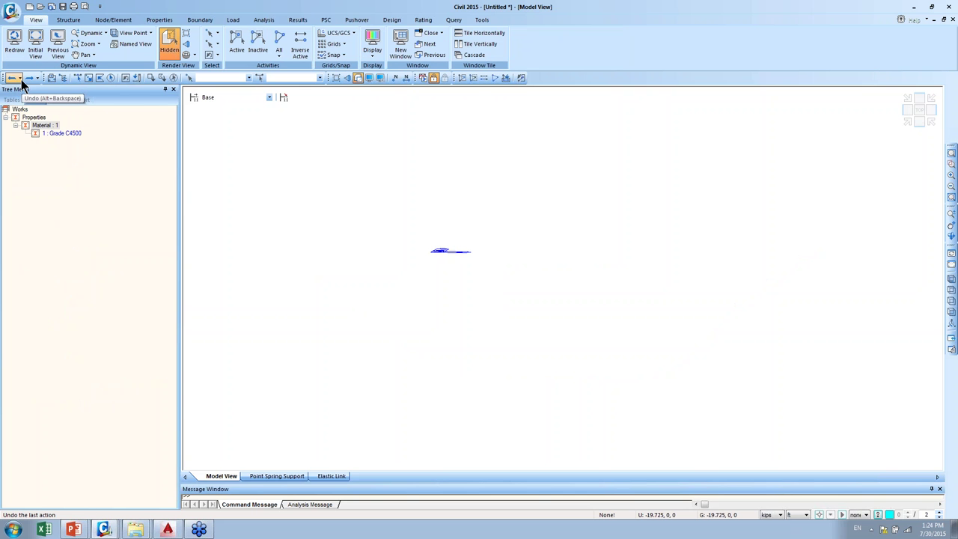
{"action": "left_click", "coordinate": [20, 79]}
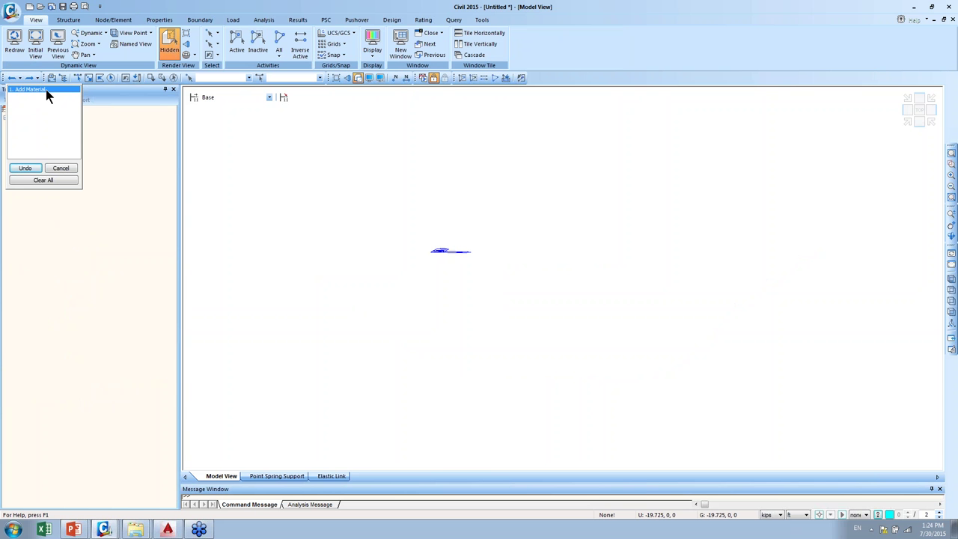
{"action": "left_click", "coordinate": [130, 130]}
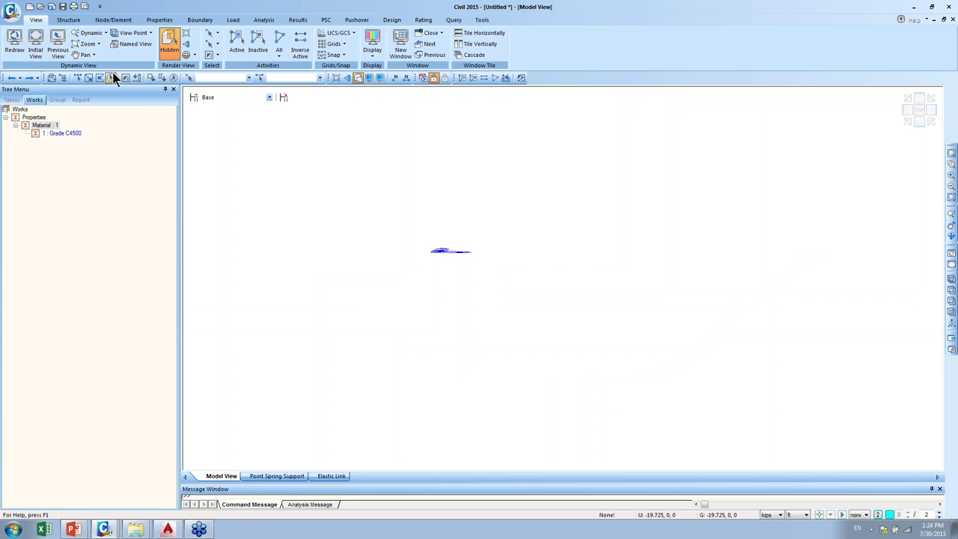
- Generate a 3-dimensional Normal Type Frame bridge with a 42 ft span, 20° skew and 1.5 ft wing walls, and undo it
{"action": "left_click", "coordinate": [81, 21]}
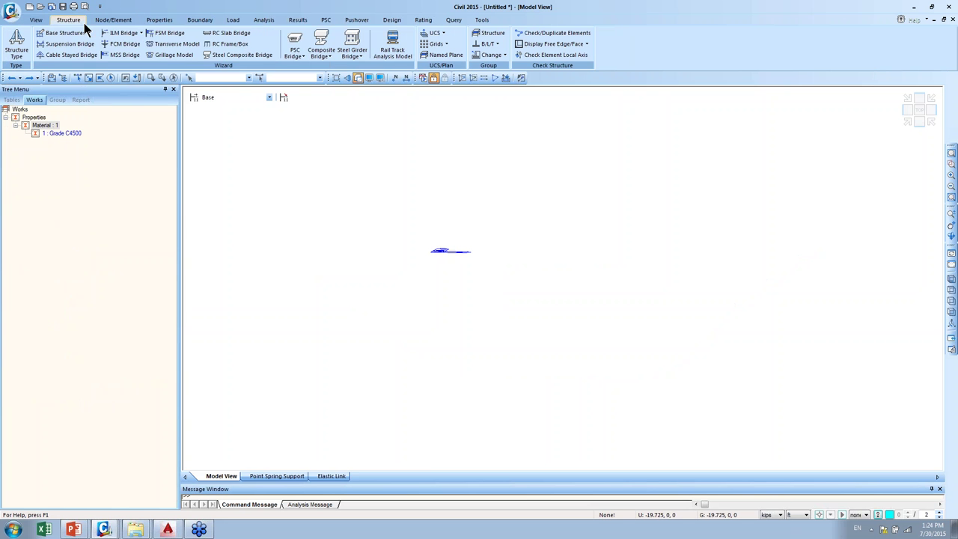
{"action": "left_click", "coordinate": [247, 47]}
{"action": "left_click_drag", "start_coordinate": [242, 38], "coordinate": [514, 119]}
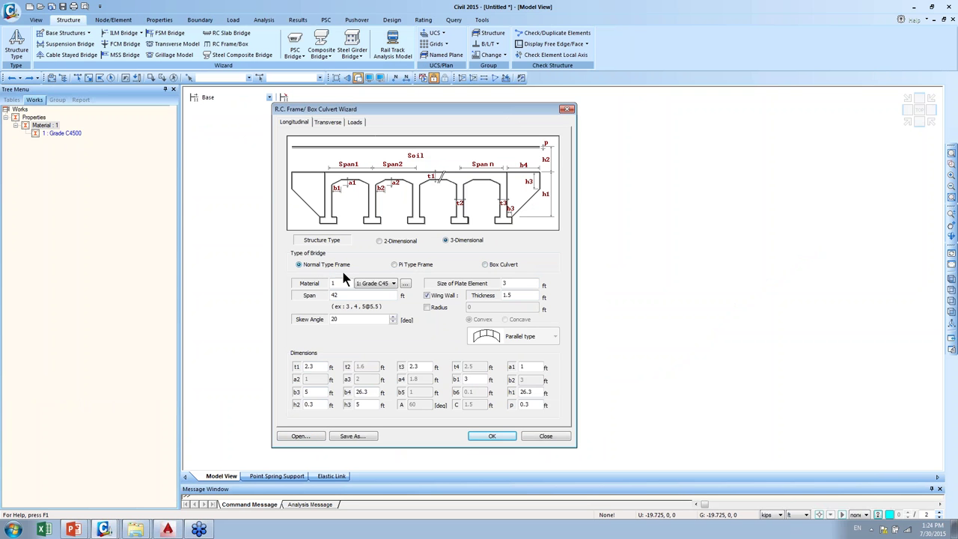
{"action": "left_click", "coordinate": [357, 319]}
{"action": "left_click", "coordinate": [313, 405]}
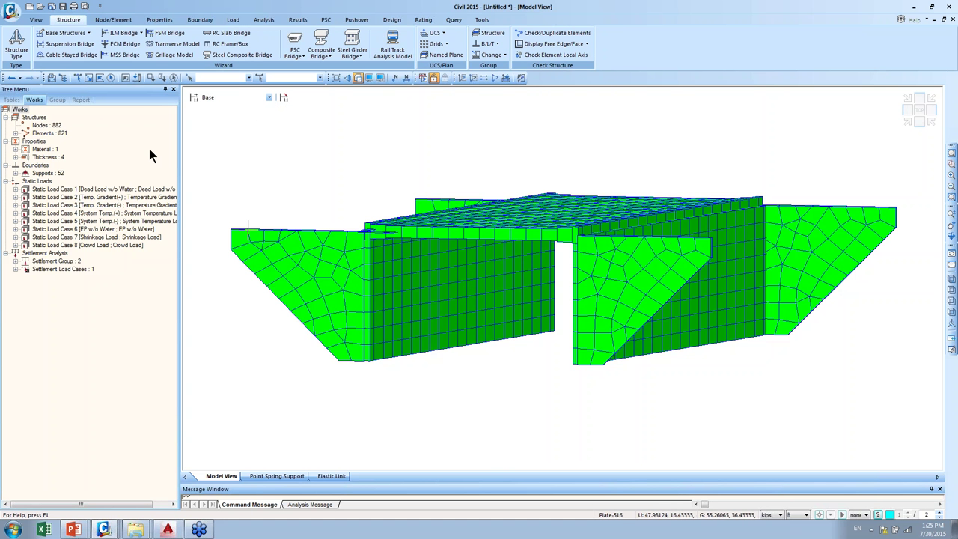
{"action": "left_click", "coordinate": [13, 79]}
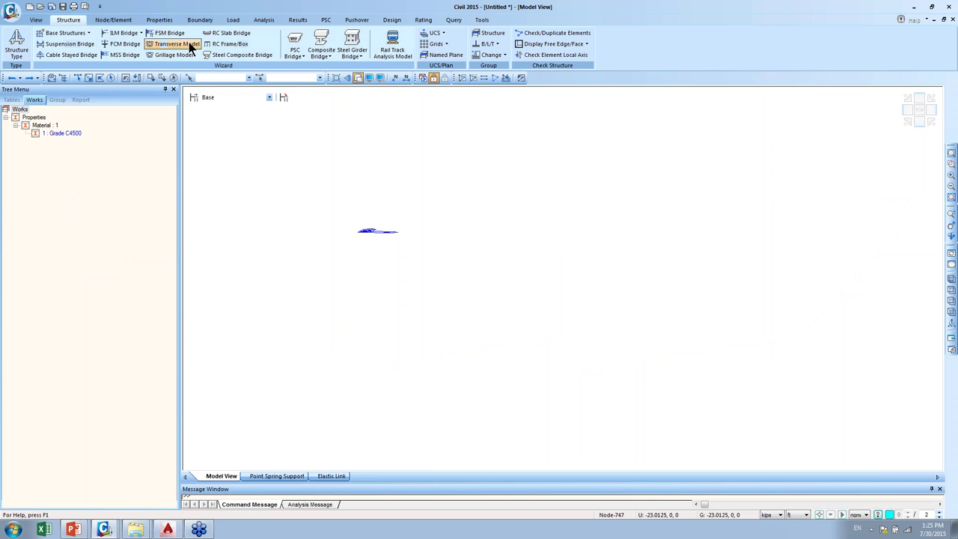
- Generate a 2-dimensional Normal Type Frame with a 42 ft span using the R.C. Frame/Box Culvert wizard, and undo it
{"action": "left_click", "coordinate": [223, 43]}
{"action": "left_click_drag", "start_coordinate": [197, 34], "coordinate": [485, 108]}
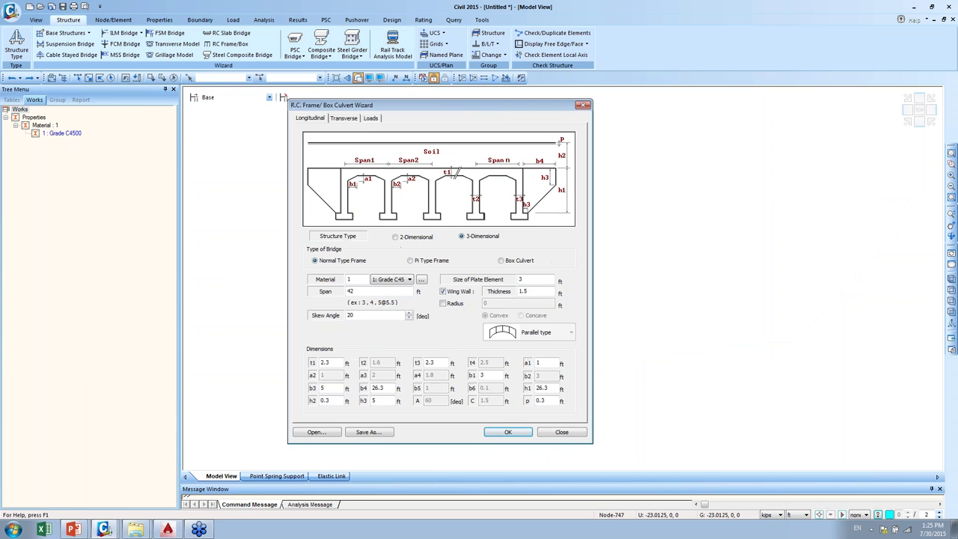
{"action": "left_click", "coordinate": [409, 237]}
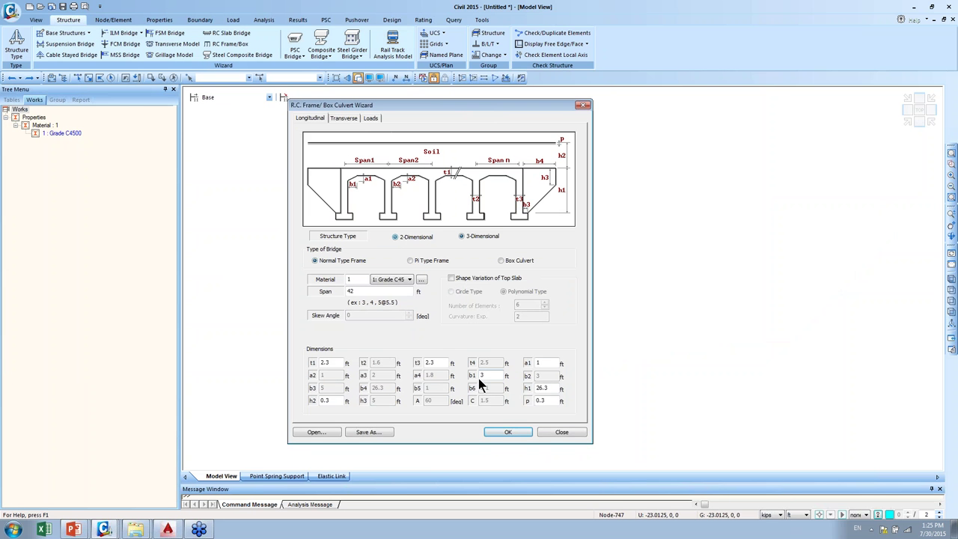
{"action": "left_click", "coordinate": [418, 241]}
{"action": "left_click", "coordinate": [350, 119]}
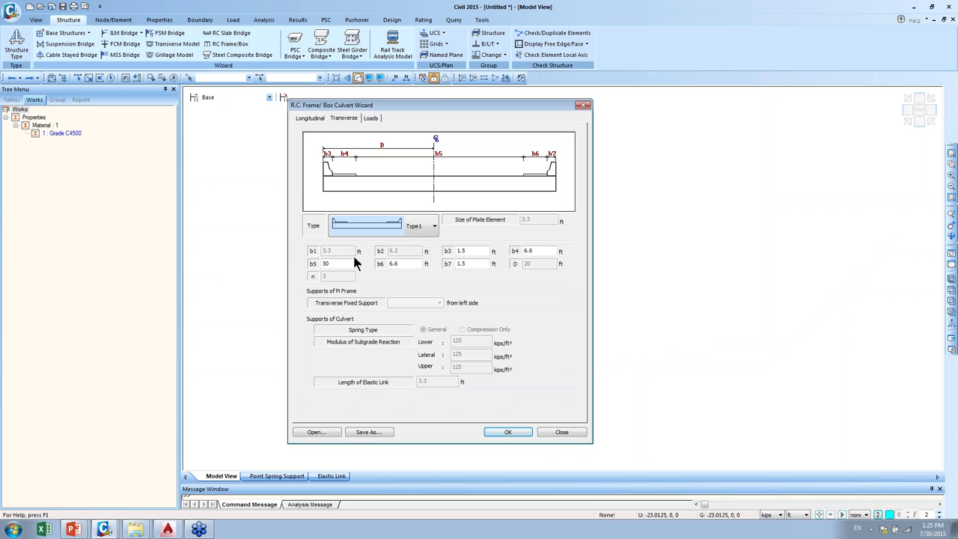
{"action": "left_click", "coordinate": [310, 118]}
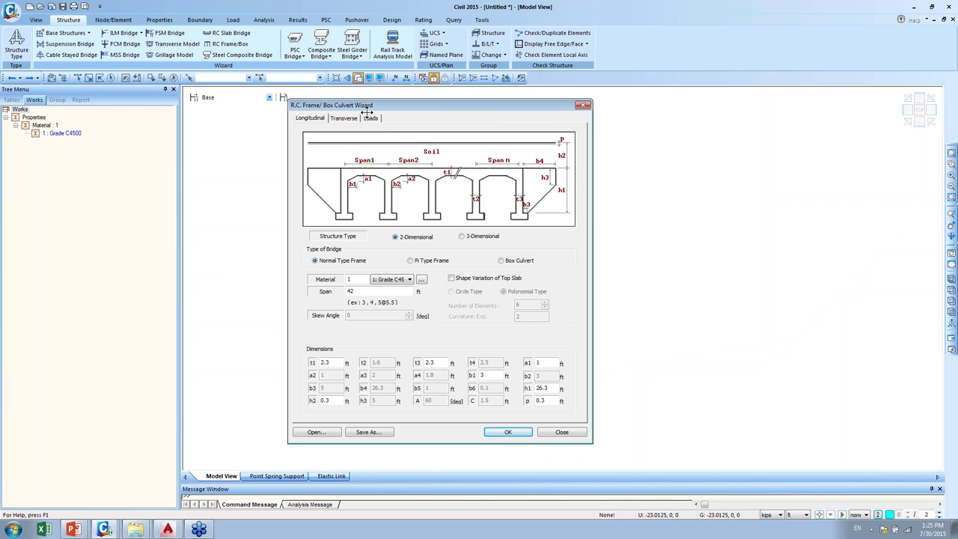
{"action": "left_click", "coordinate": [508, 432]}
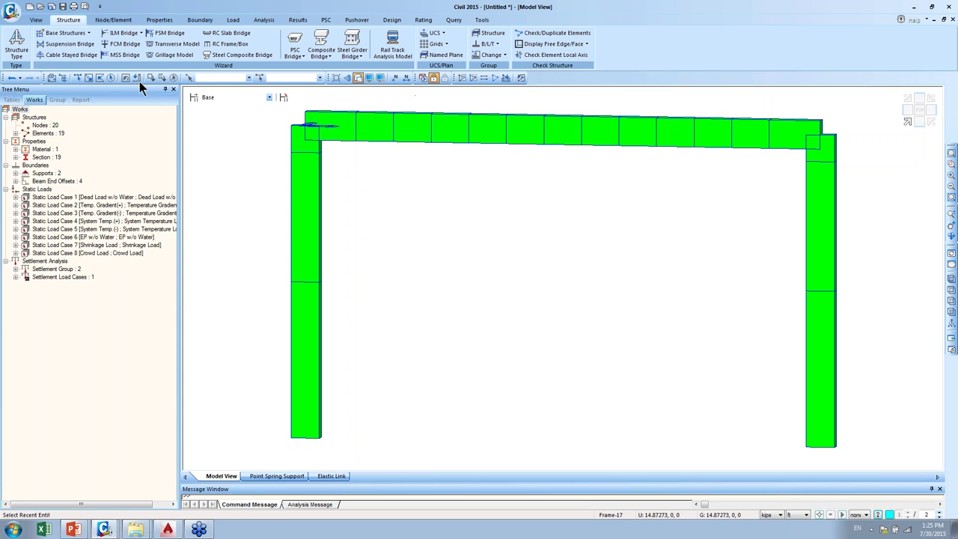
{"action": "left_click", "coordinate": [20, 78]}
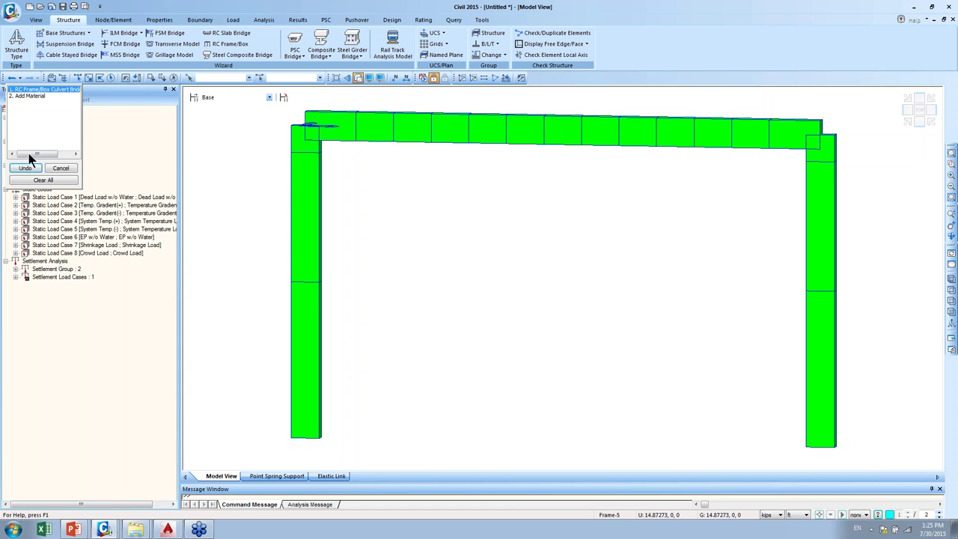
{"action": "left_click", "coordinate": [625, 49]}
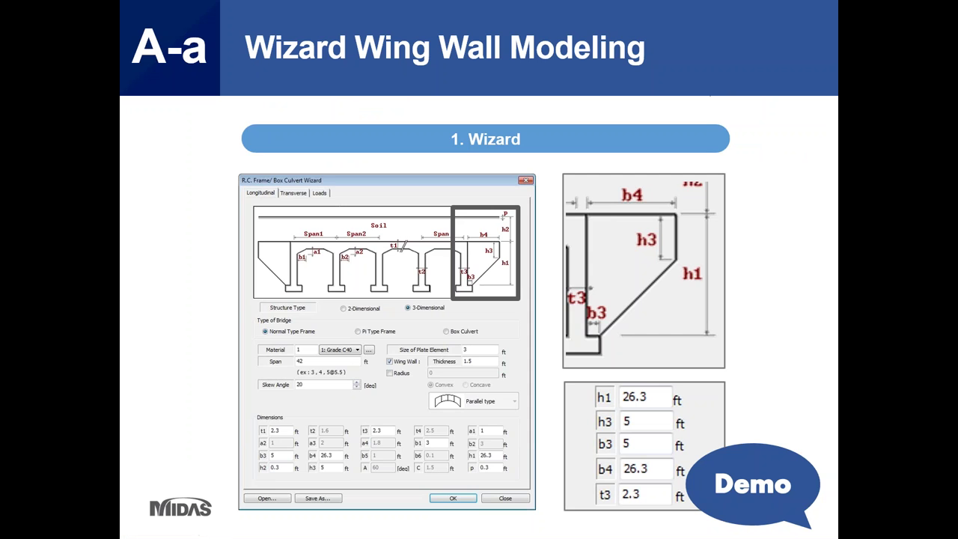
{"action": "left_click", "coordinate": [305, 156]}
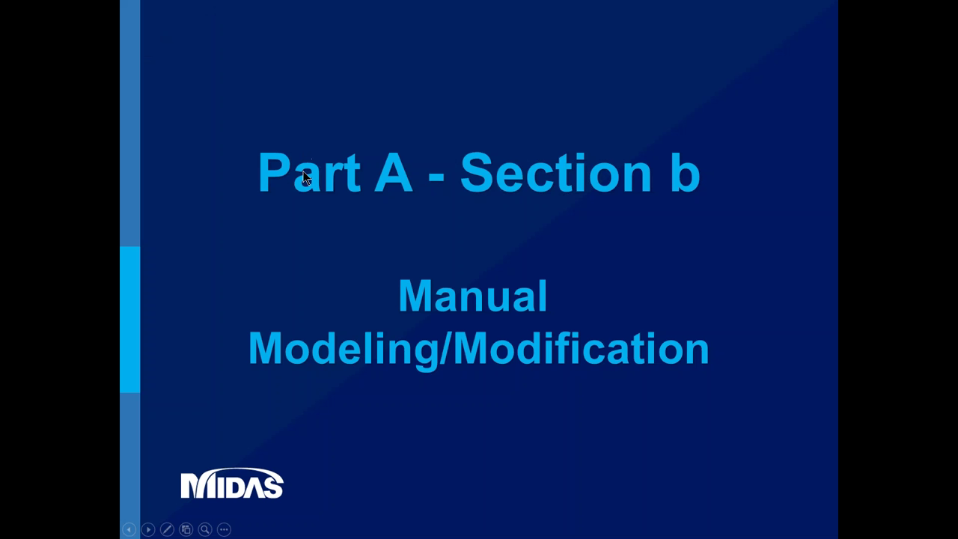
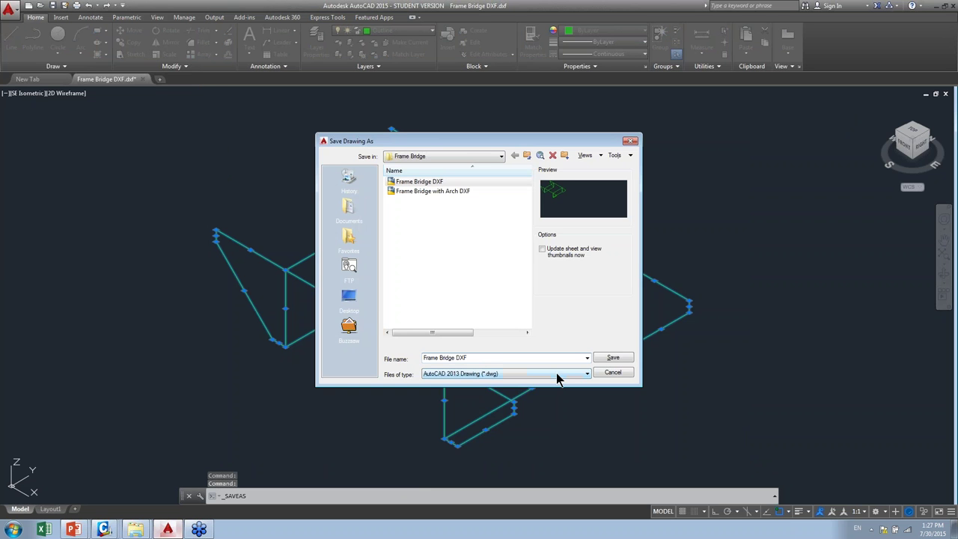
- Set the format for saving the Frame Bridge drawing to AutoCAD 2013 DXF and switch to midas Civil
{"action": "left_click", "coordinate": [558, 375]}
{"action": "left_click", "coordinate": [526, 440]}
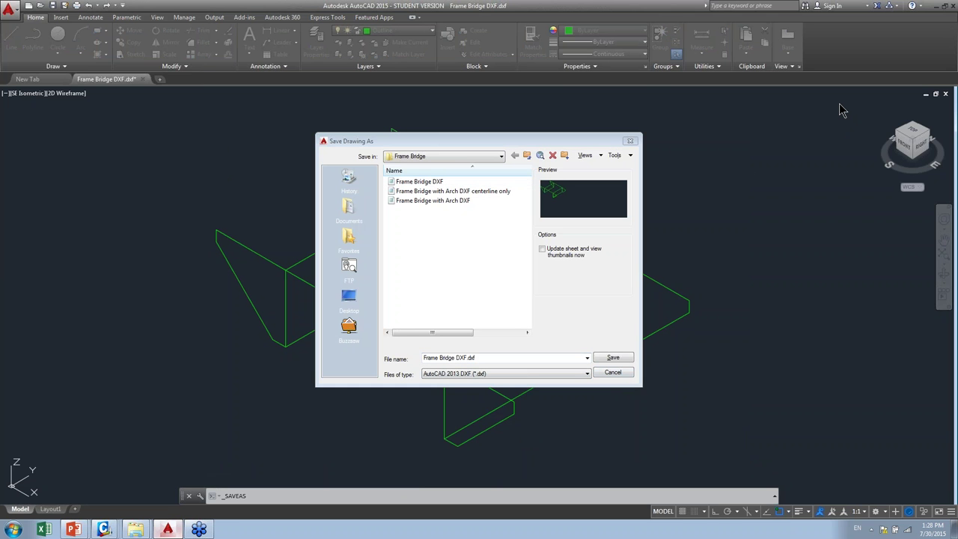
{"action": "key", "text": "alt+Tab"}
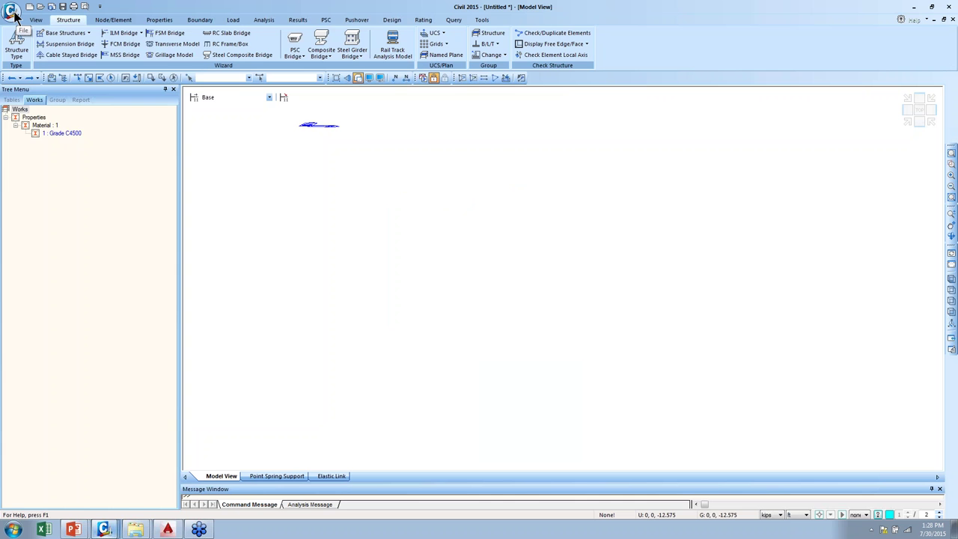
- Start an AutoCAD DXF import and load the Frame Bridge DXF file from the Frame Bridge folder
{"action": "key", "text": "super"}
{"action": "key", "text": "super"}
{"action": "left_click", "coordinate": [13, 12]}
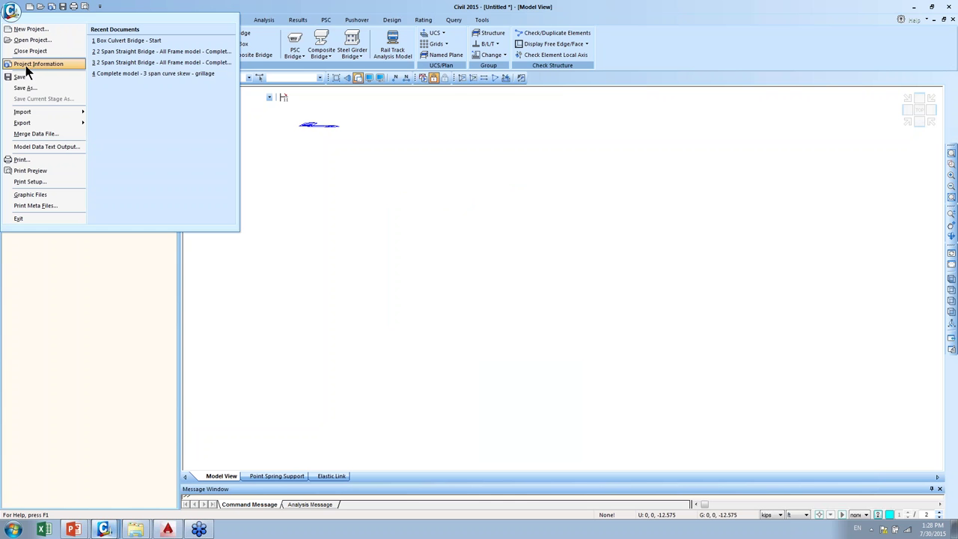
{"action": "mouse_move", "coordinate": [41, 117]}
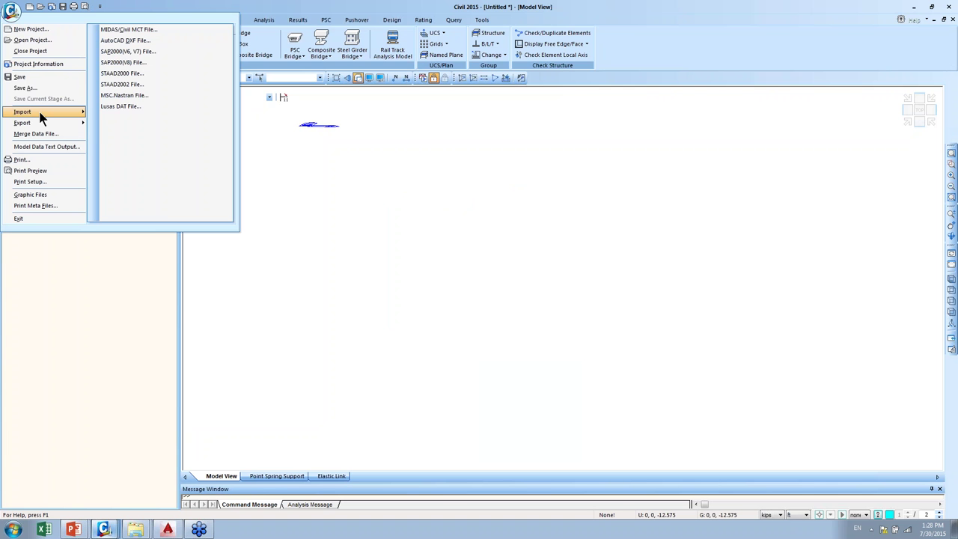
{"action": "left_click", "coordinate": [200, 40]}
{"action": "left_click_drag", "start_coordinate": [61, 8], "coordinate": [414, 96]}
{"action": "left_click", "coordinate": [455, 127]}
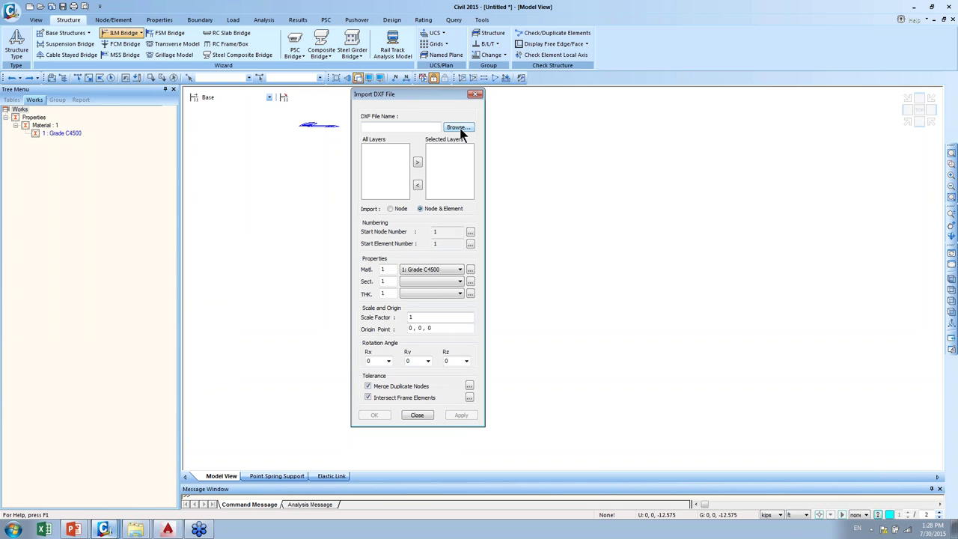
{"action": "left_click", "coordinate": [458, 129]}
{"action": "double_click", "coordinate": [383, 200]}
{"action": "left_click", "coordinate": [392, 198]}
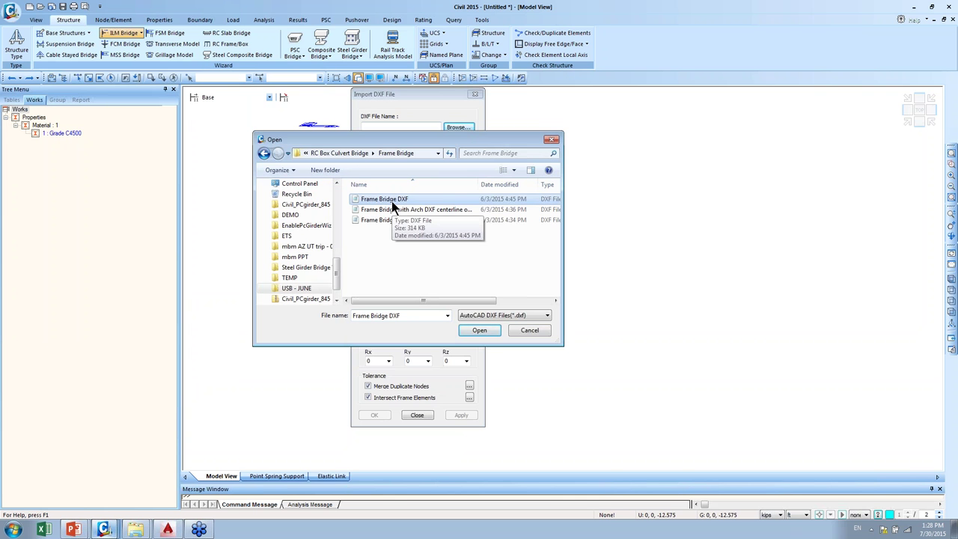
{"action": "double_click", "coordinate": [393, 200]}
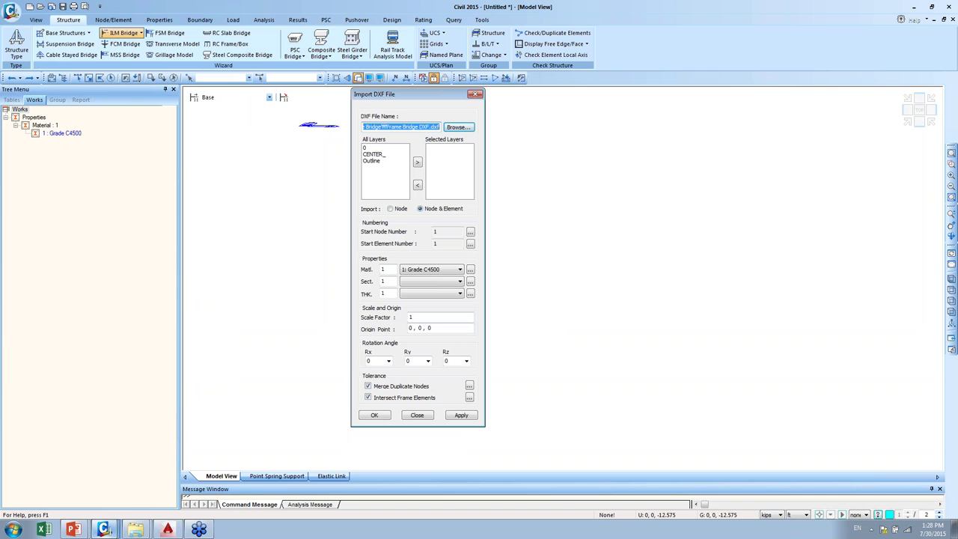
- Import the Outline, 0 and CENTER_ layers of the DXF as nodes and elements with material Grade C4500 and scale factor 1
{"action": "left_click", "coordinate": [383, 162]}
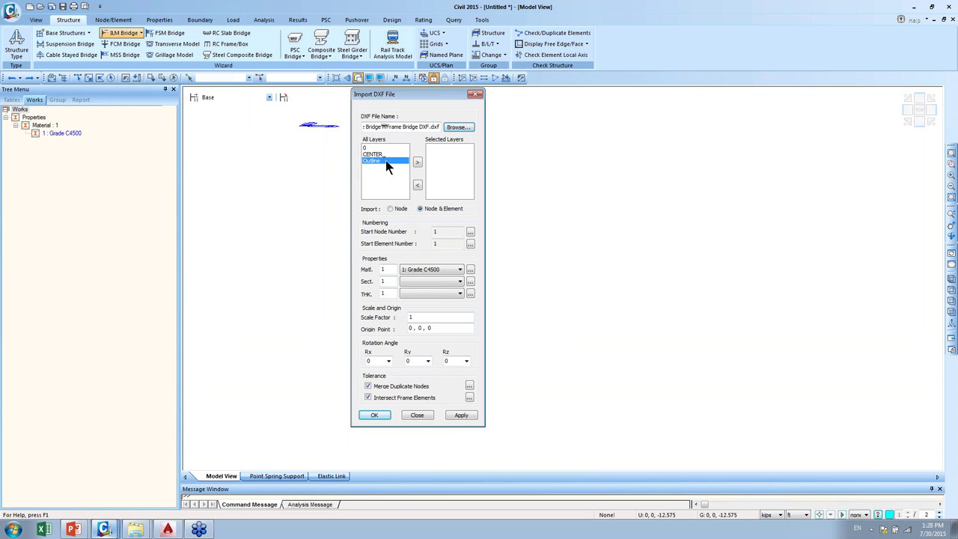
{"action": "left_click", "coordinate": [386, 163]}
{"action": "left_click", "coordinate": [418, 163]}
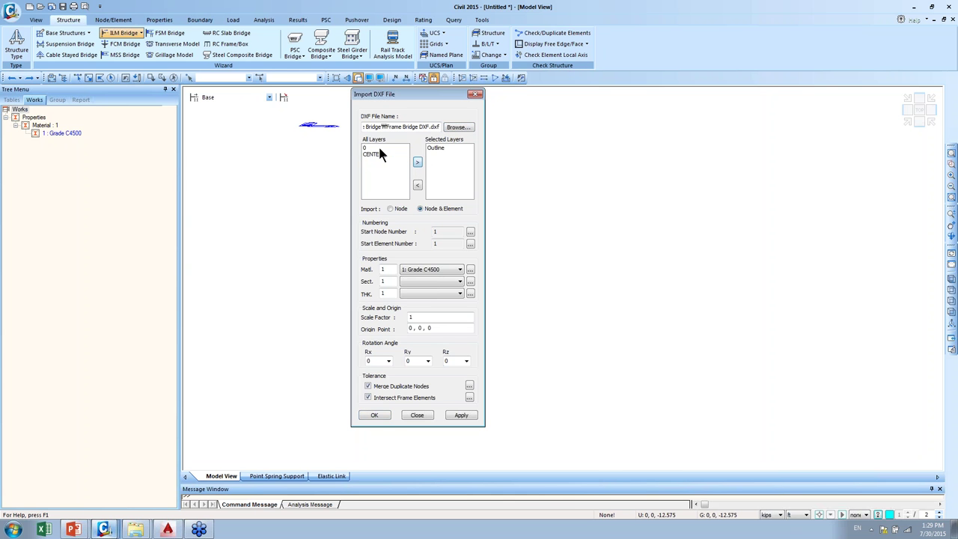
{"action": "left_click", "coordinate": [418, 162]}
{"action": "left_click", "coordinate": [428, 282]}
{"action": "left_click", "coordinate": [443, 259]}
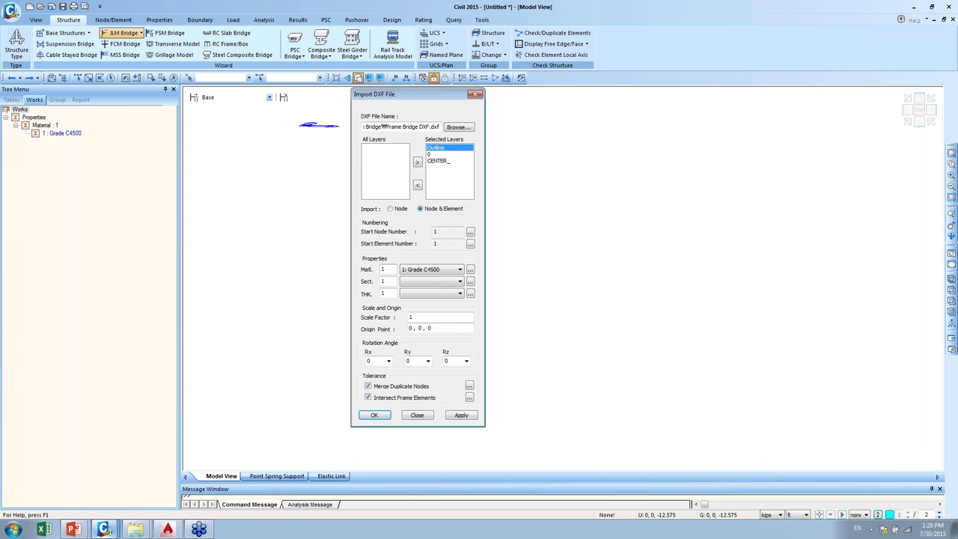
{"action": "double_click", "coordinate": [384, 270]}
{"action": "double_click", "coordinate": [390, 292]}
{"action": "left_click", "coordinate": [412, 322]}
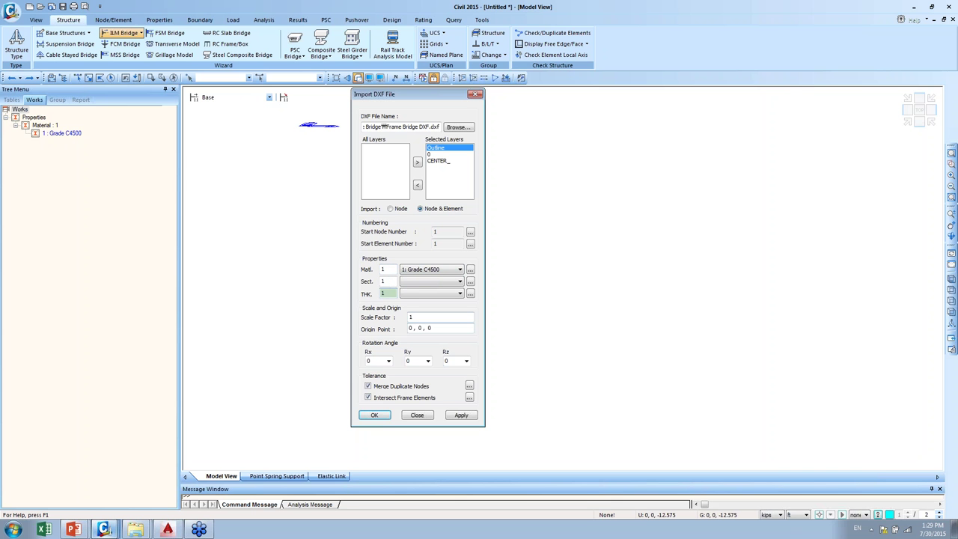
{"action": "left_click", "coordinate": [384, 422]}
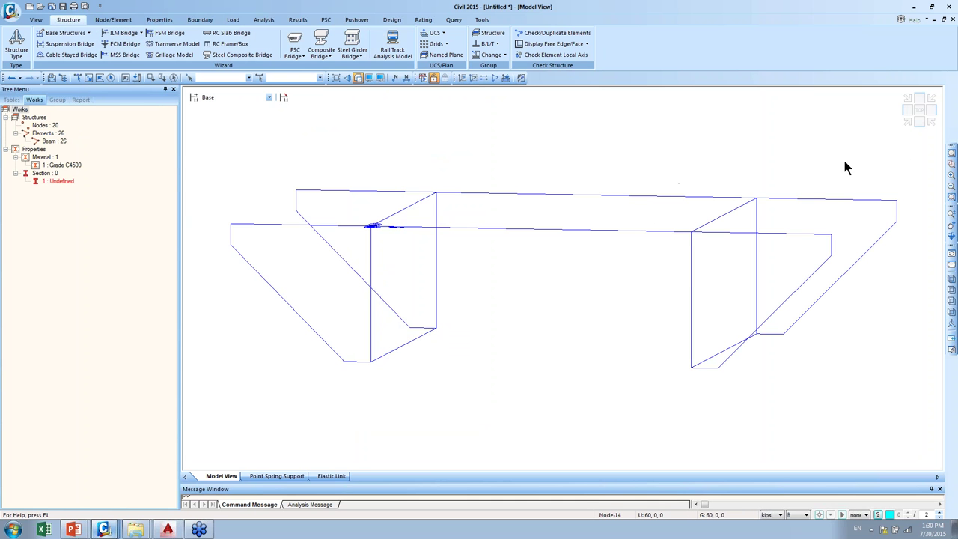
{"action": "left_click", "coordinate": [126, 19]}
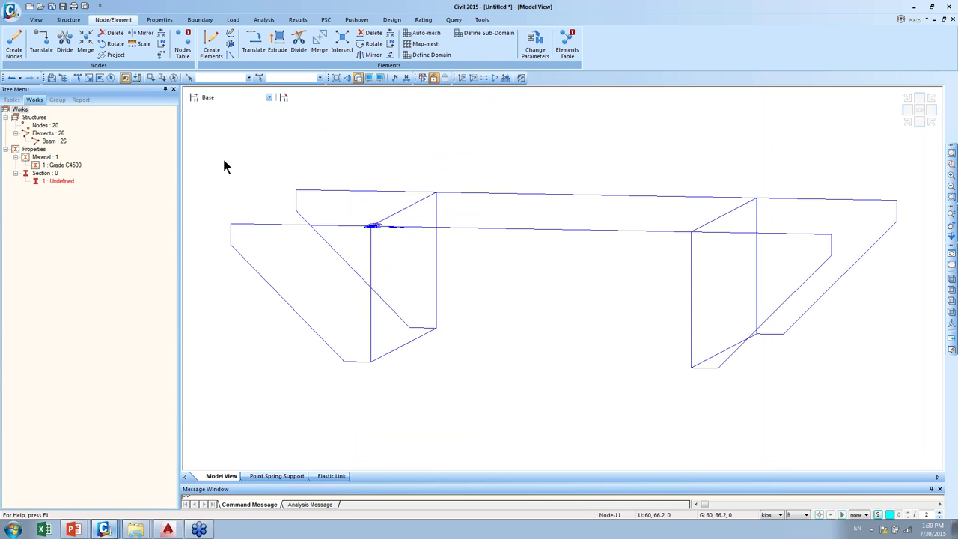
{"action": "left_click", "coordinate": [89, 77]}
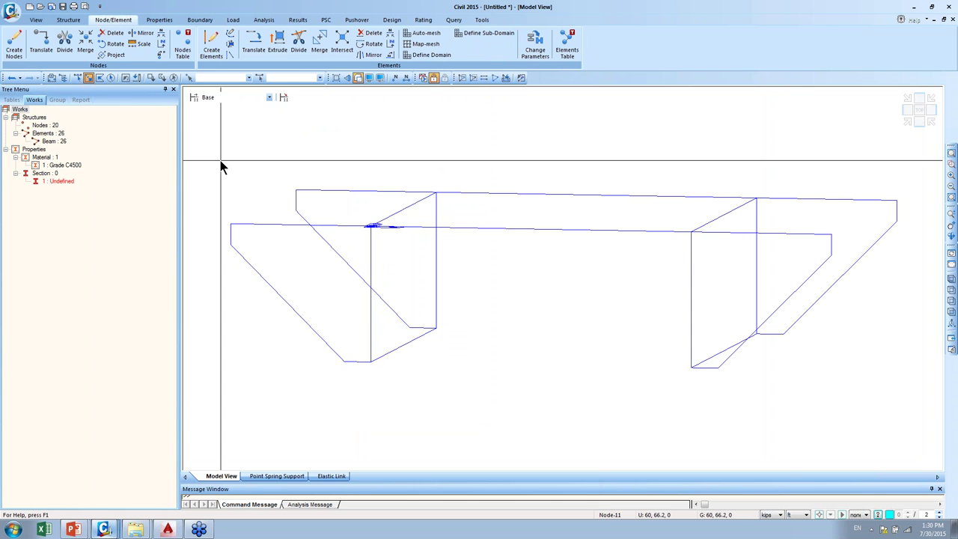
{"action": "key", "text": "ctrl+a"}
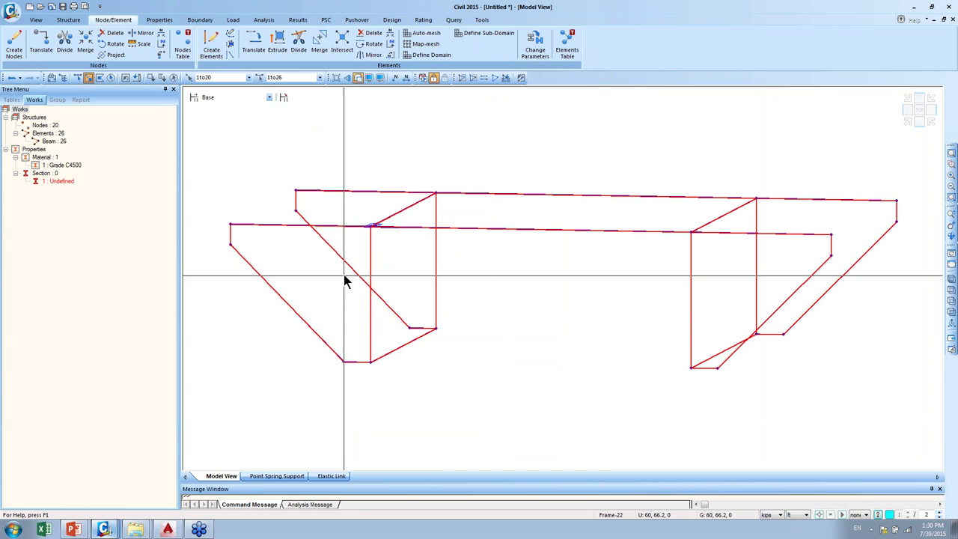
{"action": "left_click", "coordinate": [15, 51]}
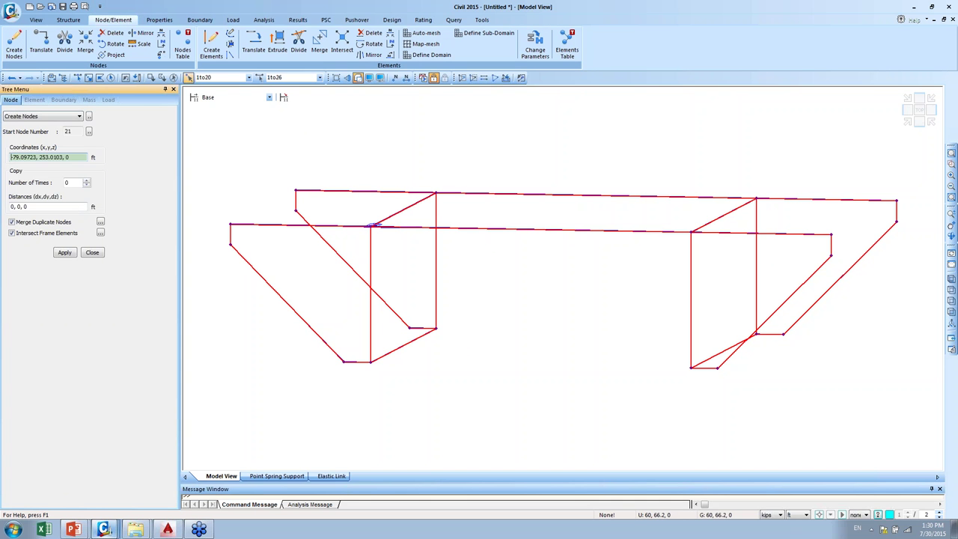
- Clear the selection of the imported frame and turn on the display of nodes
{"action": "left_click", "coordinate": [174, 79]}
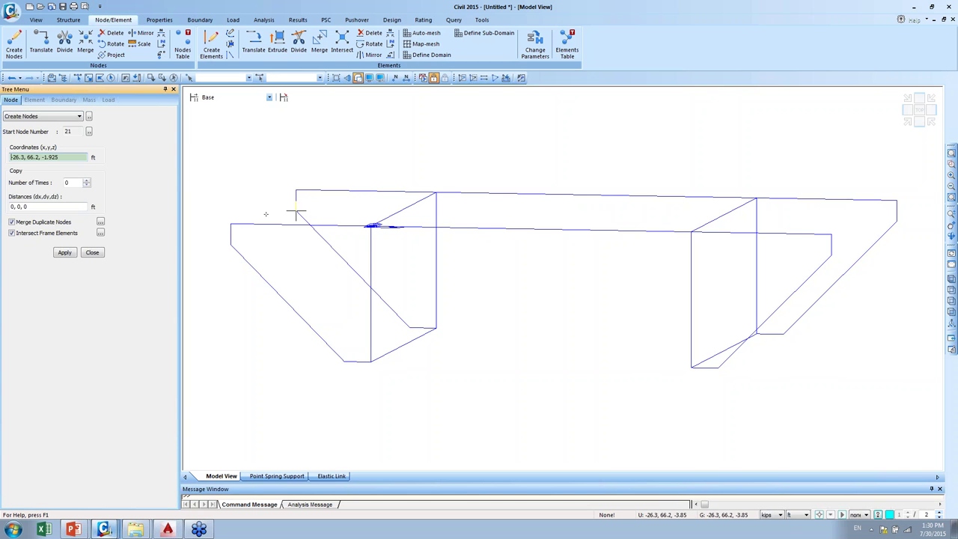
{"action": "left_click", "coordinate": [369, 78]}
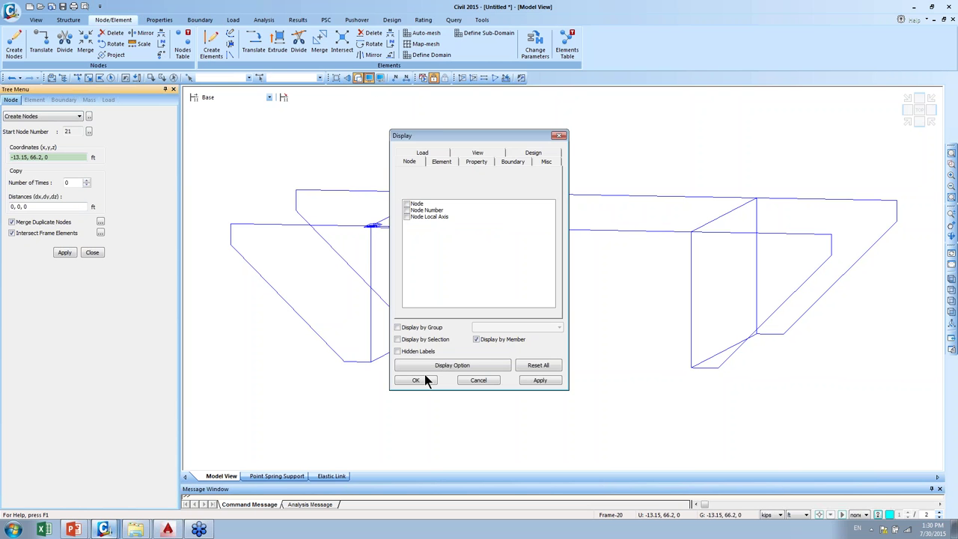
{"action": "left_click", "coordinate": [417, 380]}
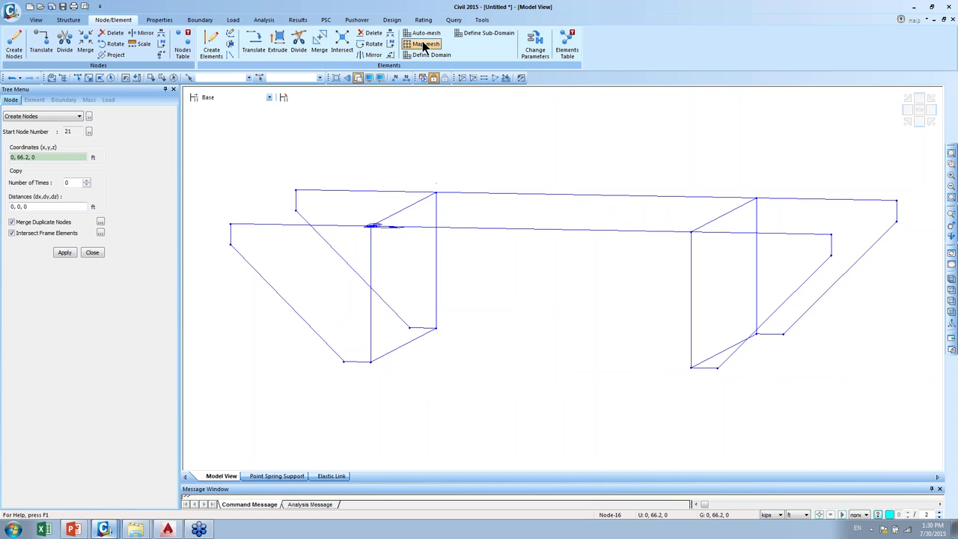
- Switch to the Box Culvert Bridge Arch Analysis model, view it isometrically, and return to the imported frame model
{"action": "mouse_move", "coordinate": [104, 530]}
{"action": "left_click", "coordinate": [112, 494]}
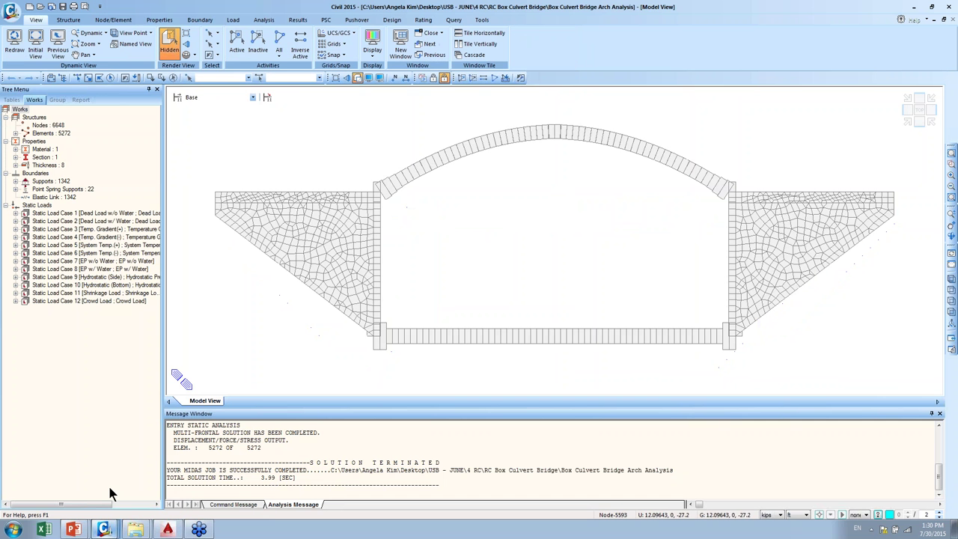
{"action": "left_click", "coordinate": [908, 119]}
{"action": "left_click", "coordinate": [927, 123]}
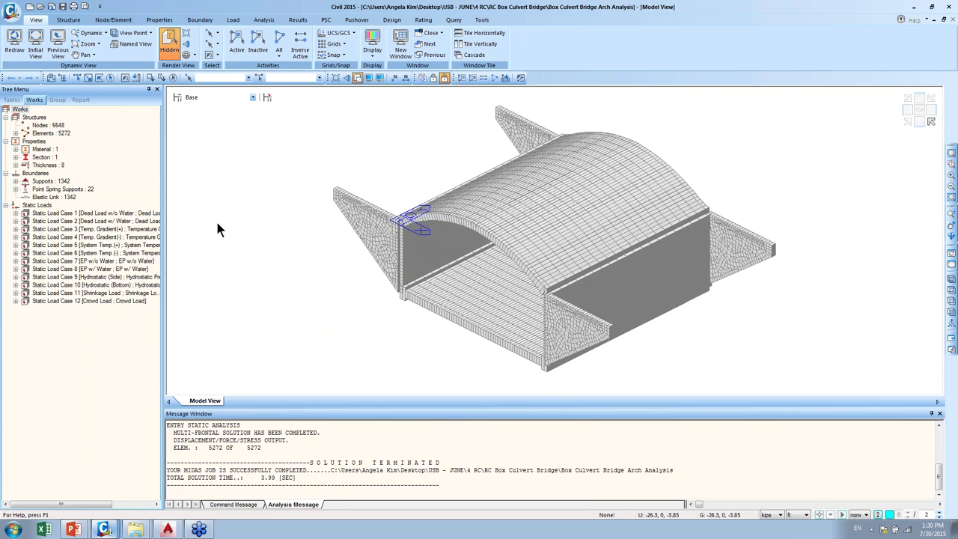
{"action": "mouse_move", "coordinate": [105, 528]}
{"action": "left_click", "coordinate": [109, 498]}
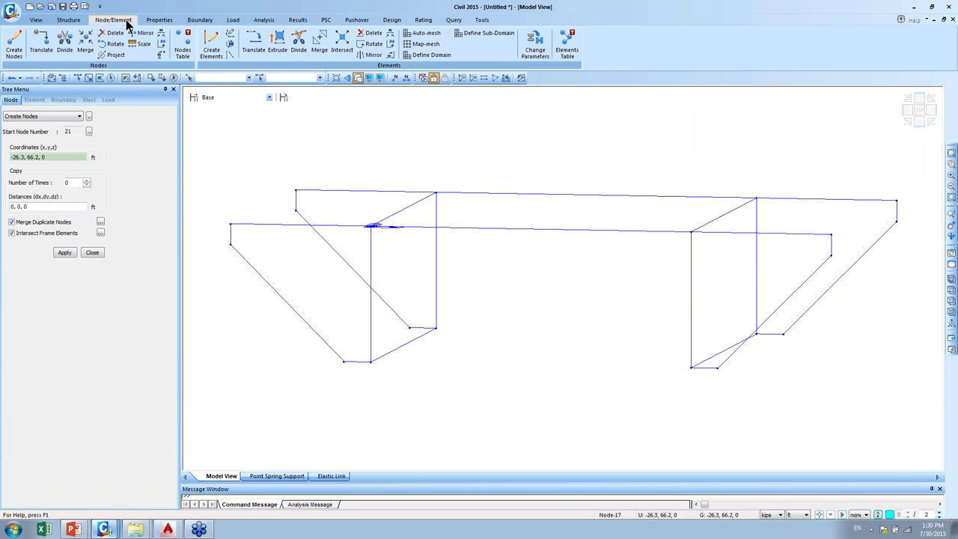
- Start auto-meshing a planar area with the Planar Elements method and the Quadrilateral mesh type
{"action": "left_click", "coordinate": [438, 37]}
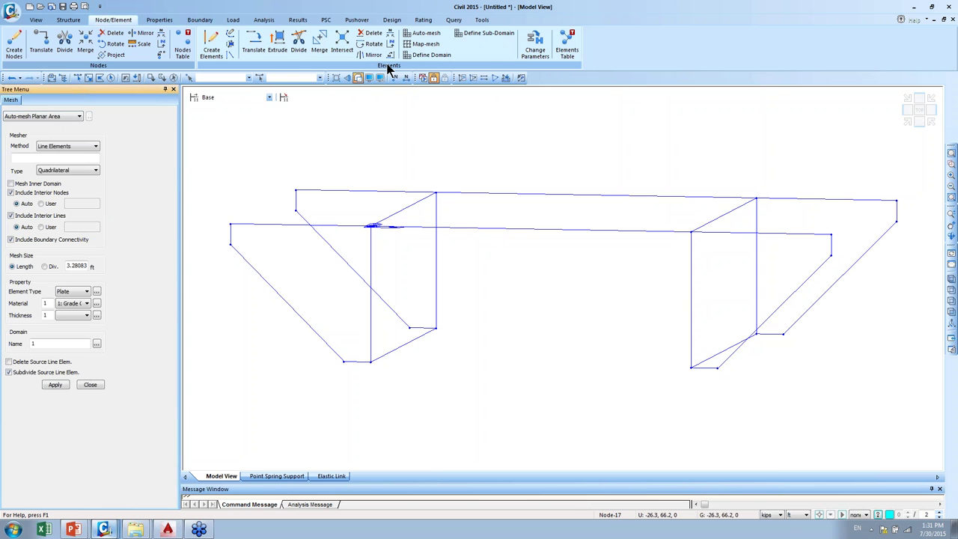
{"action": "left_click", "coordinate": [440, 42]}
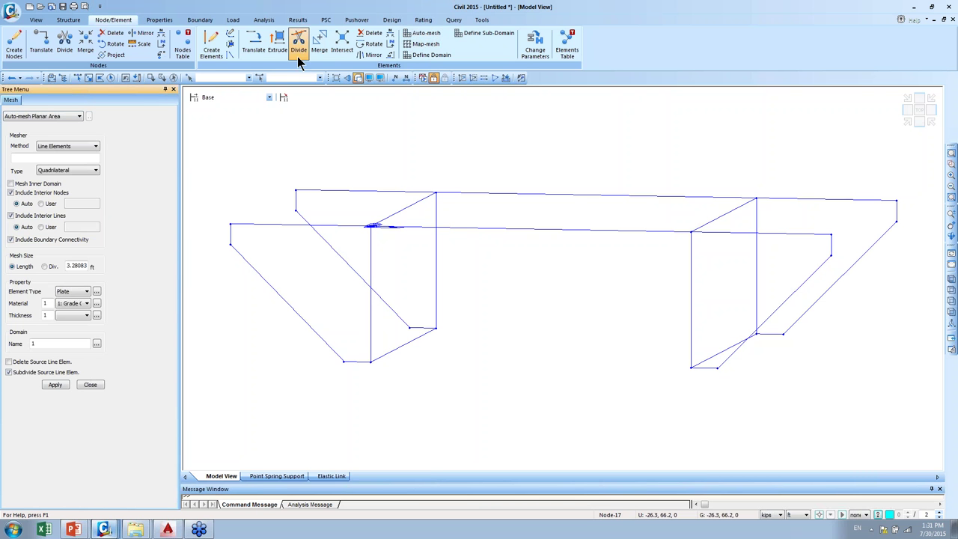
{"action": "left_click", "coordinate": [82, 152]}
{"action": "left_click", "coordinate": [79, 165]}
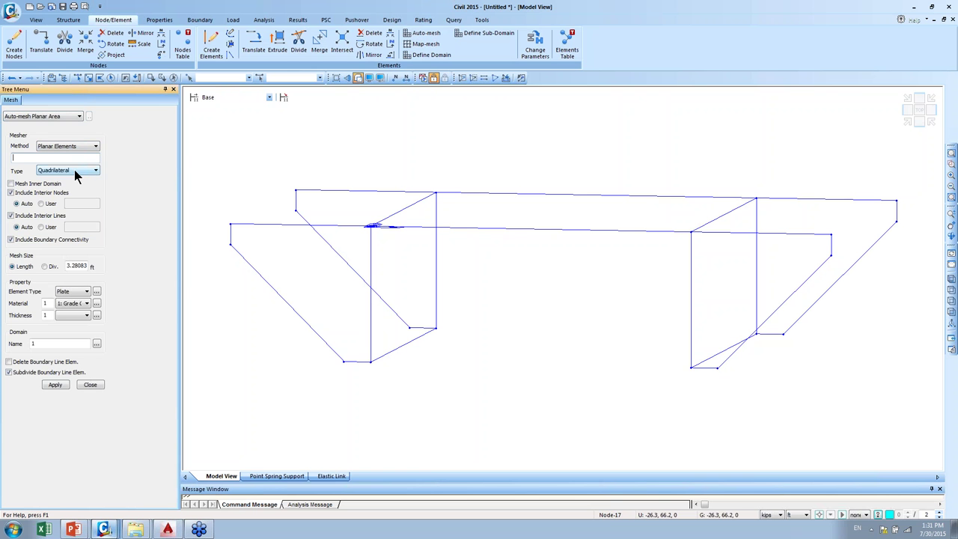
{"action": "left_click", "coordinate": [74, 170]}
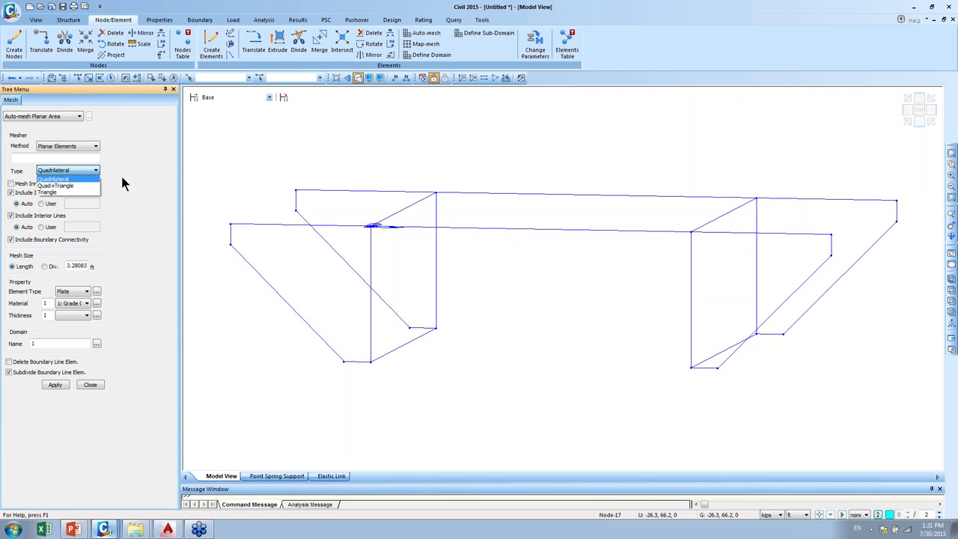
{"action": "left_click", "coordinate": [89, 180]}
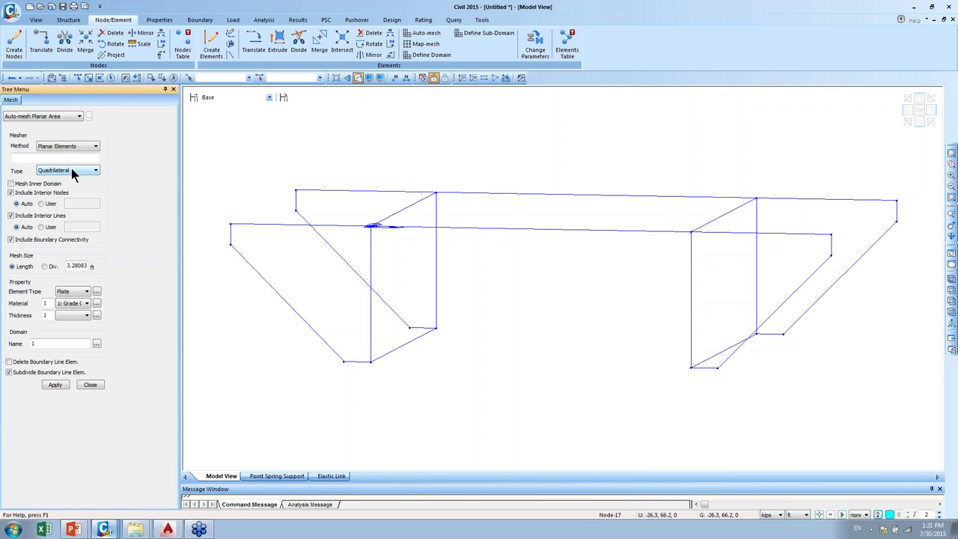
- Select the outline elements of the two wing walls along Y = 0, elements 1to5 and 7to11
{"action": "left_click", "coordinate": [918, 110]}
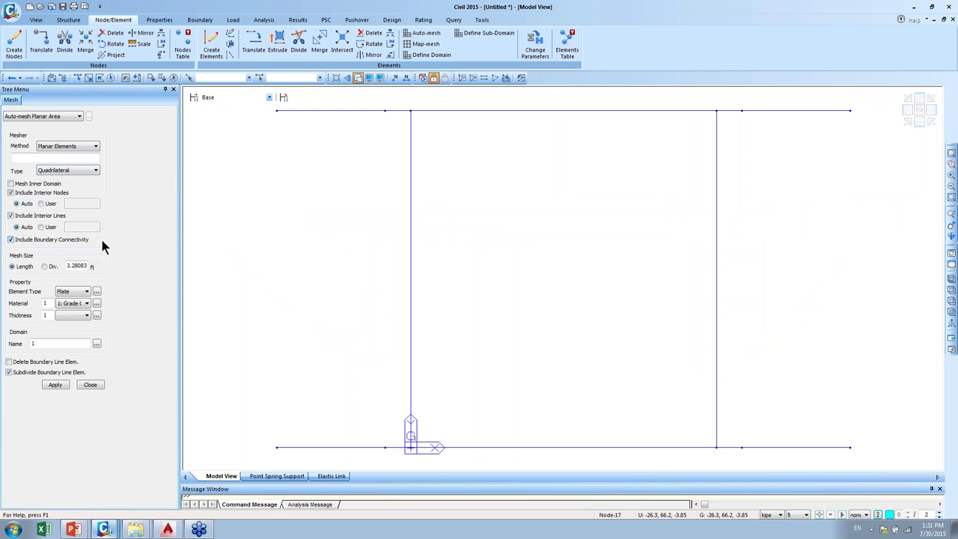
{"action": "left_click", "coordinate": [89, 77]}
{"action": "left_click", "coordinate": [255, 439]}
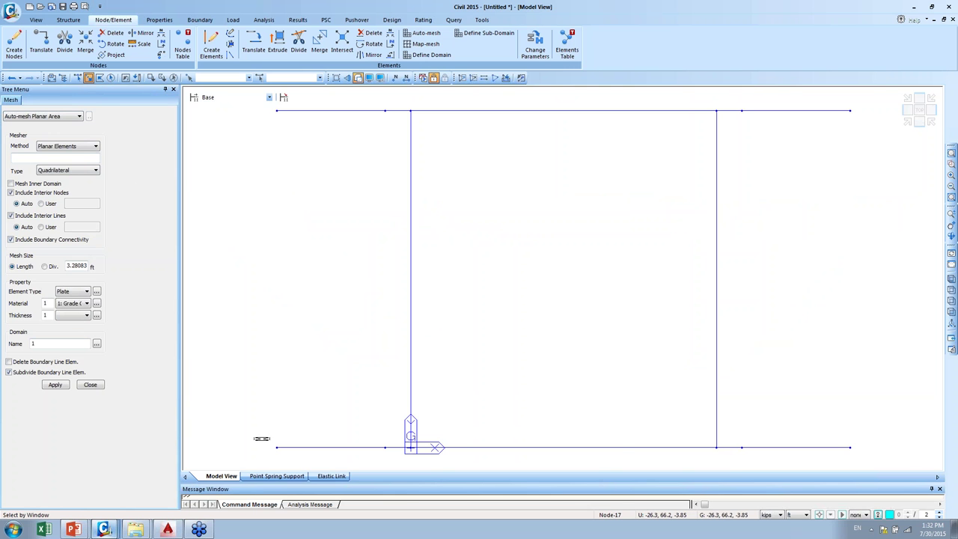
{"action": "left_click", "coordinate": [720, 457]}
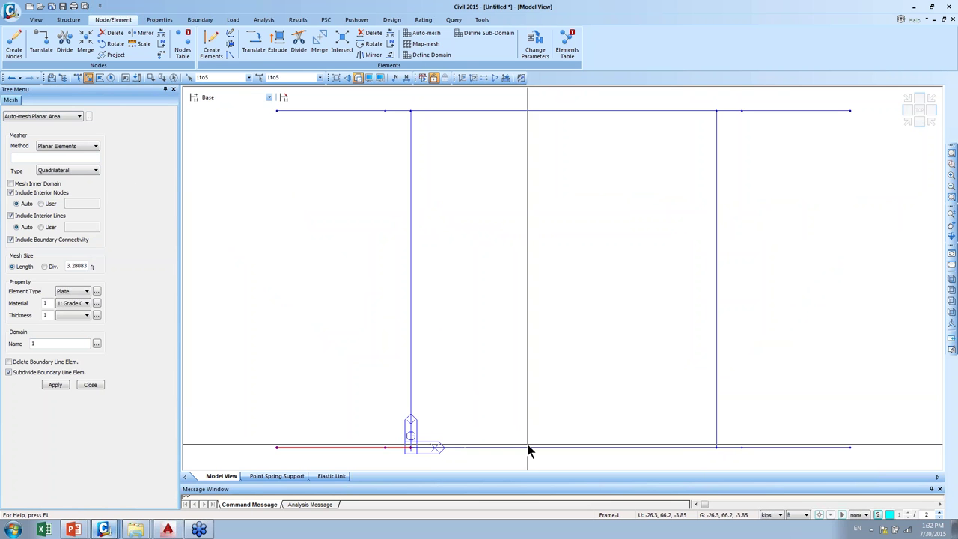
{"action": "left_click", "coordinate": [713, 445]}
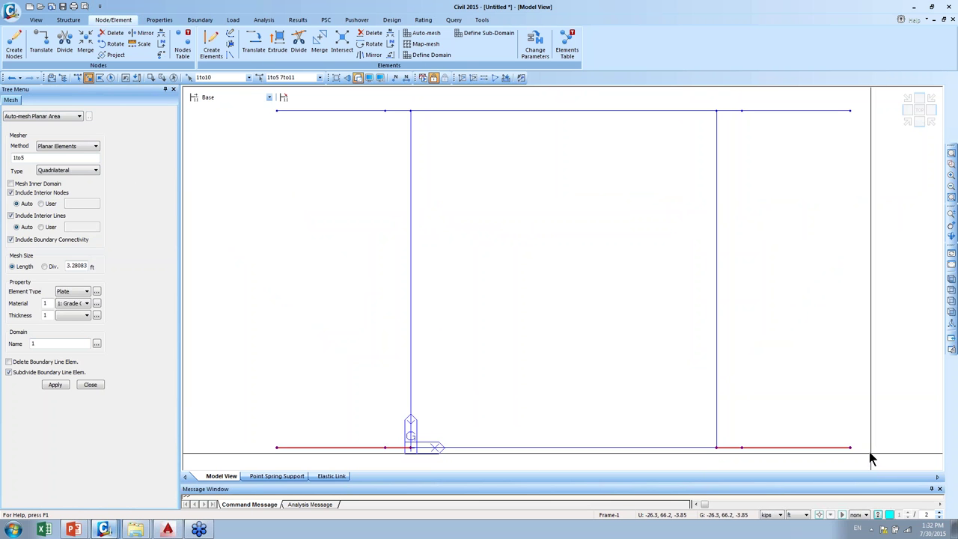
{"action": "left_click", "coordinate": [869, 452]}
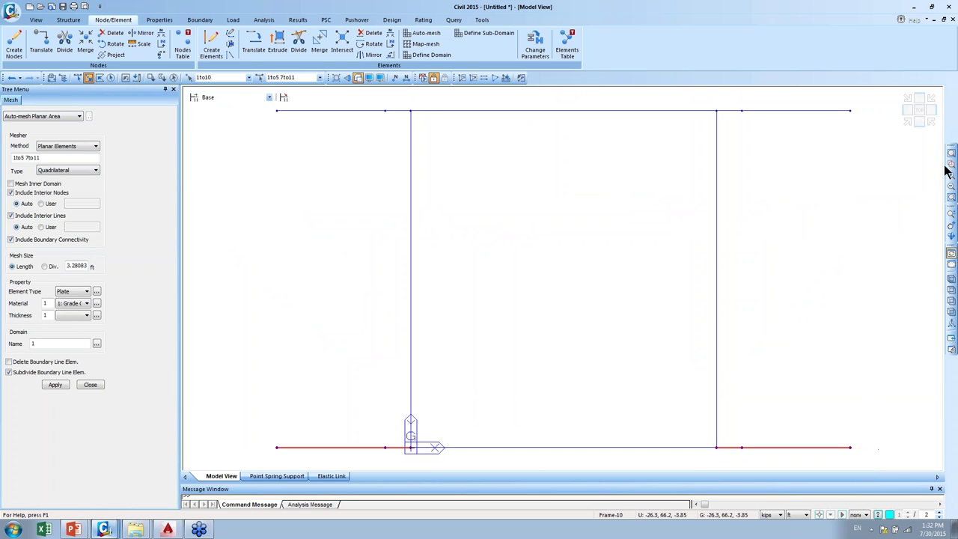
{"action": "left_click", "coordinate": [906, 121]}
{"action": "left_click", "coordinate": [925, 125]}
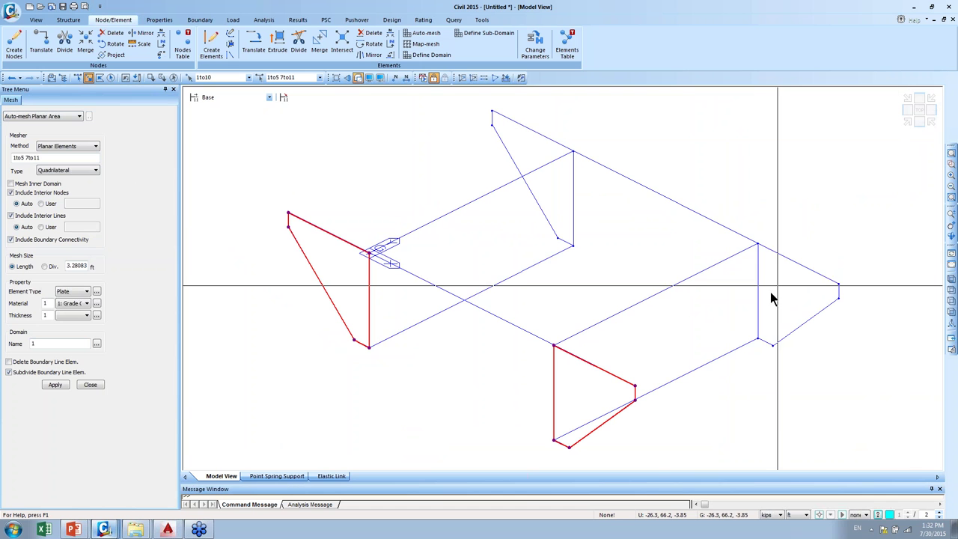
- Auto-mesh the two selected wing walls with plate elements, using the Line Elements method and a 3 ft mesh size
{"action": "left_click", "coordinate": [67, 341]}
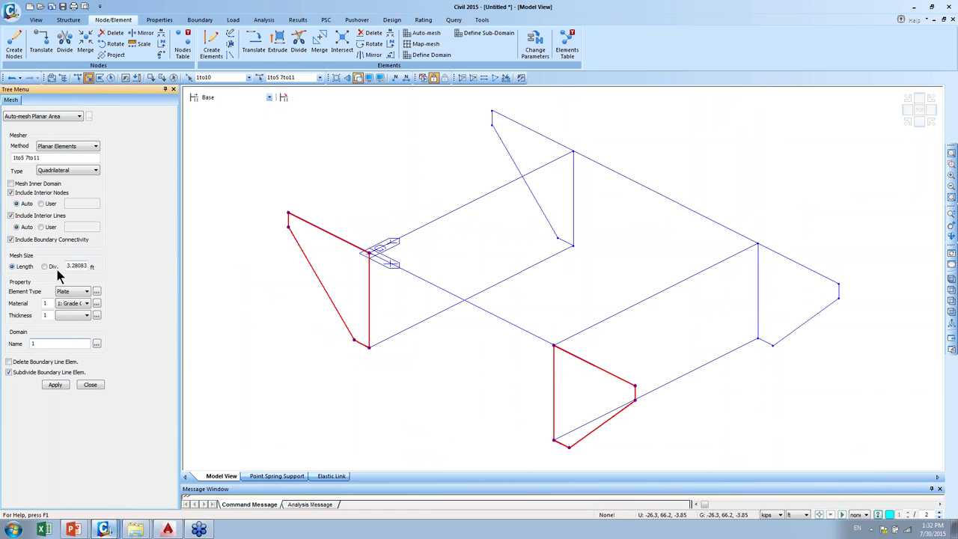
{"action": "left_click_drag", "start_coordinate": [69, 266], "coordinate": [181, 277]}
{"action": "type", "text": "1"}
{"action": "type", "text": "3"}
{"action": "left_click", "coordinate": [64, 385]}
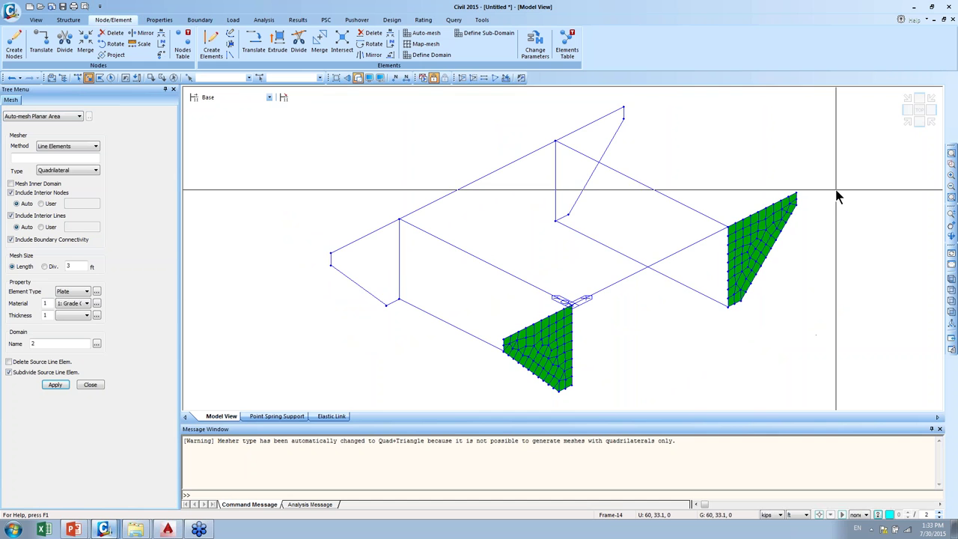
- Auto-mesh the two wing walls along Y = 66.2 ft from their outline elements with a 3 ft mesh size
{"action": "left_click", "coordinate": [922, 111]}
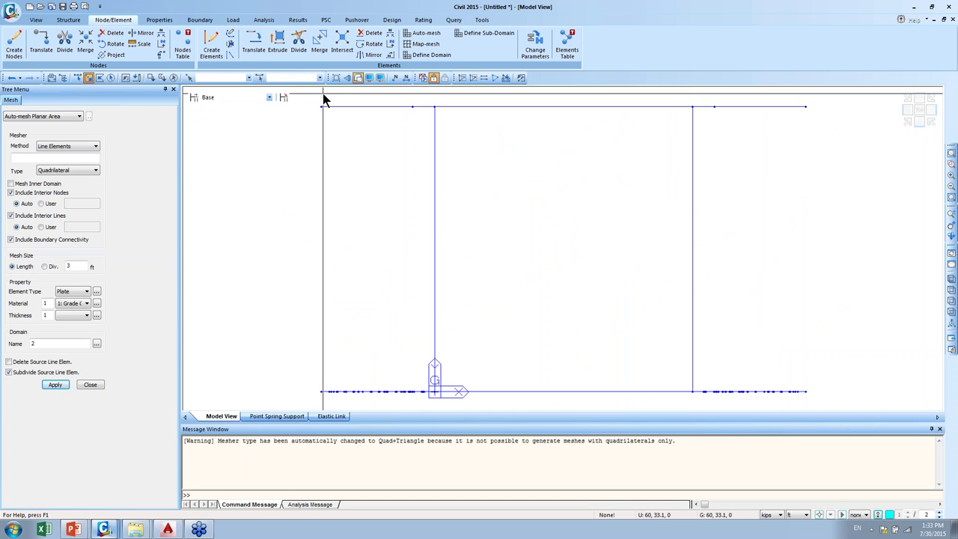
{"action": "left_click_drag", "start_coordinate": [314, 93], "coordinate": [873, 152]}
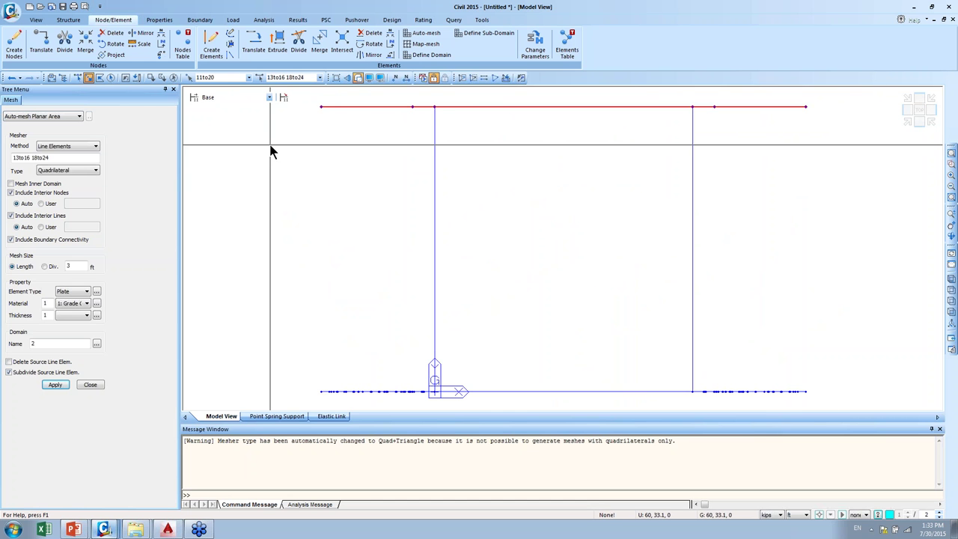
{"action": "left_click", "coordinate": [55, 385]}
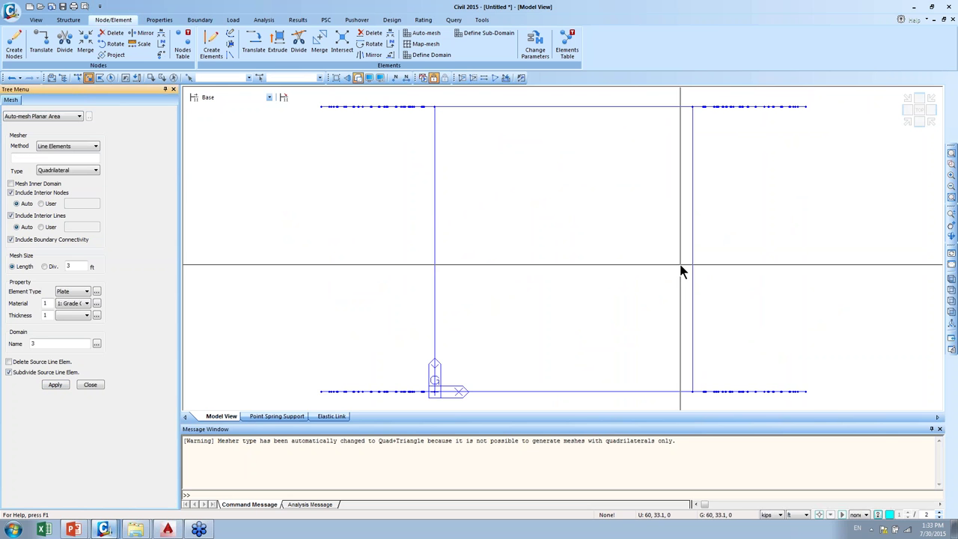
{"action": "left_click", "coordinate": [907, 120]}
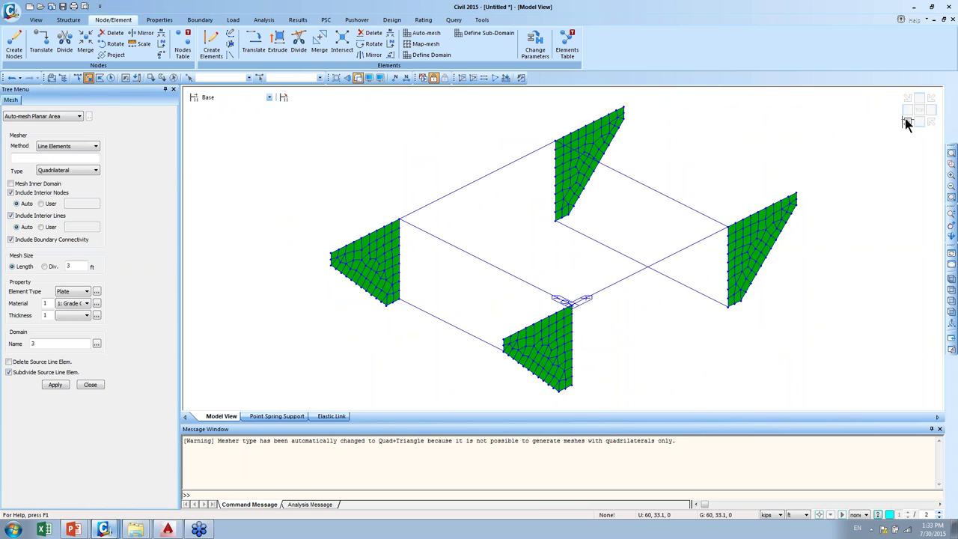
- Try to auto-mesh both abutment walls together from their outline elements with a 3 ft mesh size
{"action": "left_click", "coordinate": [921, 112]}
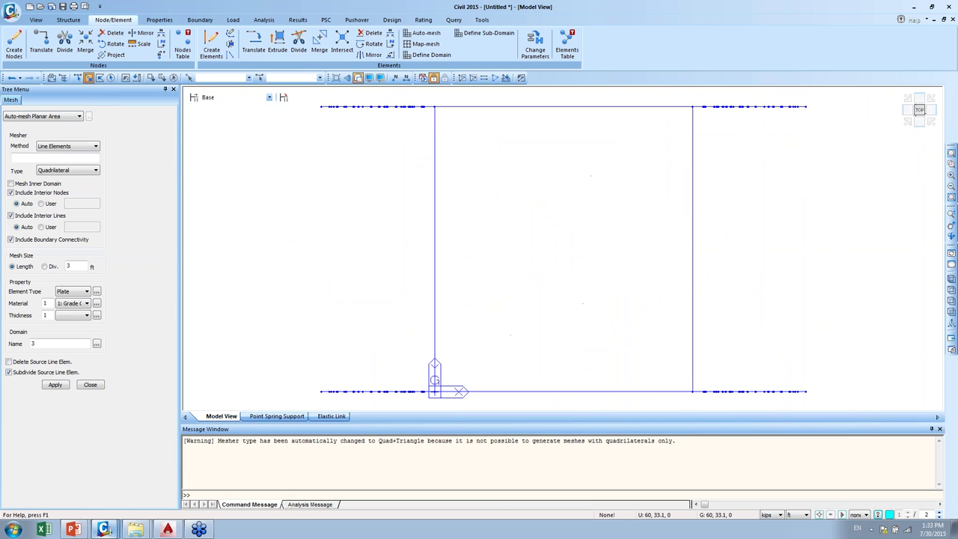
{"action": "left_click_drag", "start_coordinate": [428, 99], "coordinate": [442, 399]}
{"action": "left_click_drag", "start_coordinate": [702, 93], "coordinate": [700, 407]}
{"action": "left_click", "coordinate": [55, 385]}
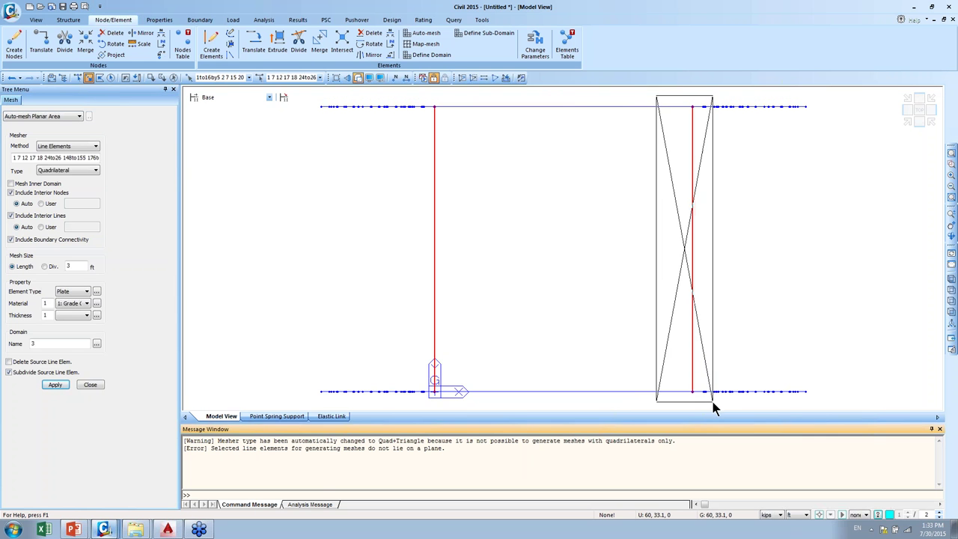
- Remove the abutment wall at X = 60 ft from the mesh selection and enlarge the message window text
{"action": "left_click", "coordinate": [693, 387]}
{"action": "left_click", "coordinate": [315, 454]}
{"action": "scroll", "coordinate": [315, 454], "scroll_direction": "up", "scroll_amount": 2, "text": "ctrl"}
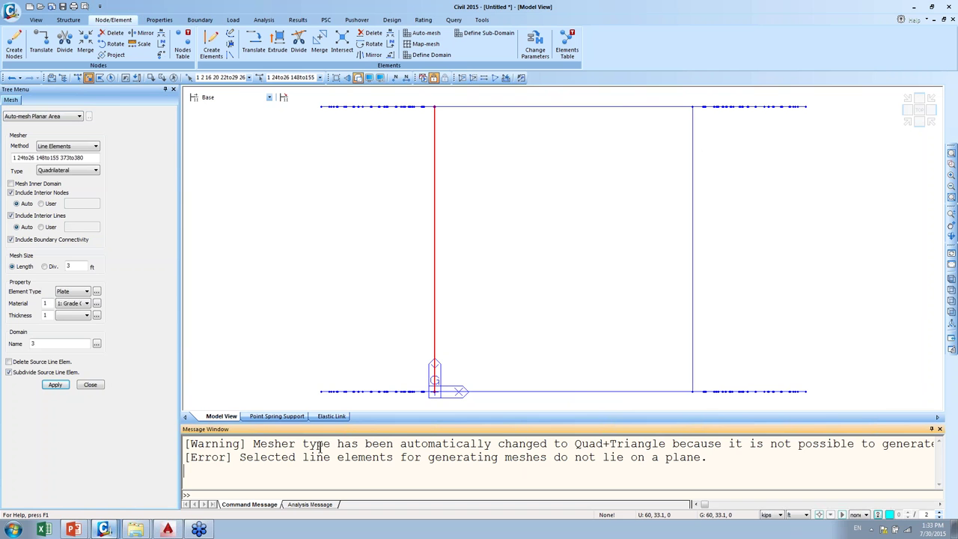
- Read the full meshing error message and auto-mesh the abutment wall at X = 0 with plate elements at a 3 ft mesh size
{"action": "scroll", "coordinate": [324, 447], "scroll_direction": "down", "scroll_amount": 1}
{"action": "scroll", "coordinate": [300, 449], "scroll_direction": "up", "scroll_amount": 2, "text": "ctrl"}
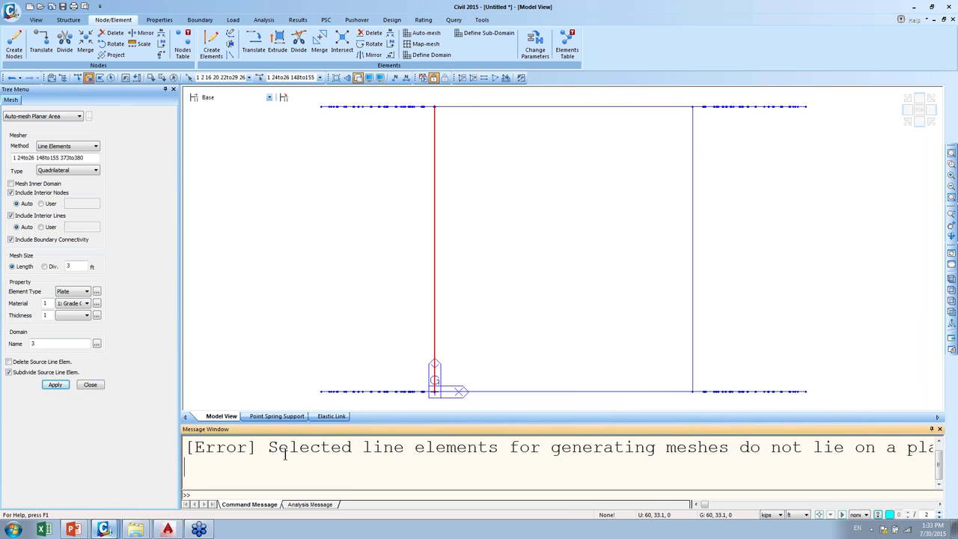
{"action": "left_click_drag", "start_coordinate": [608, 465], "coordinate": [869, 476]}
{"action": "left_click", "coordinate": [883, 461]}
{"action": "left_click", "coordinate": [942, 506]}
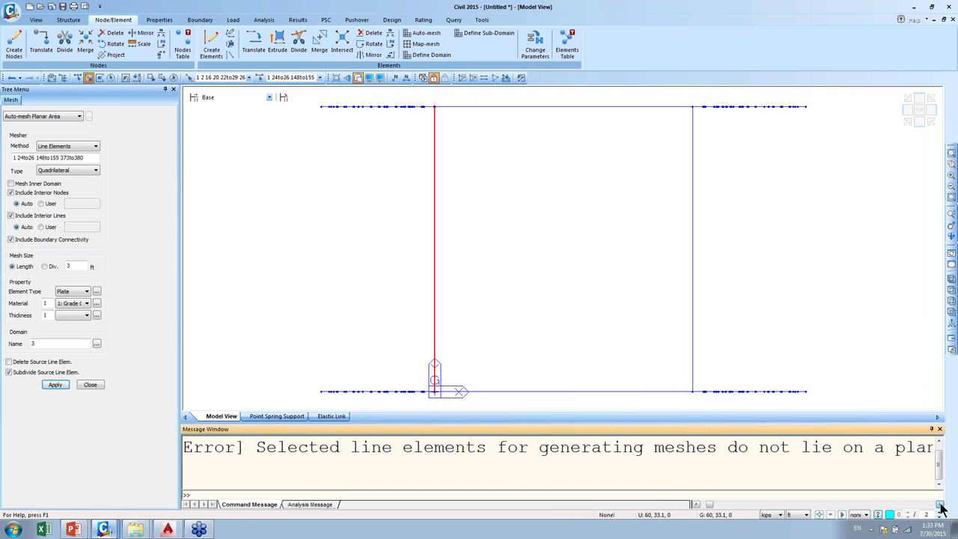
{"action": "left_click_drag", "start_coordinate": [731, 506], "coordinate": [698, 508]}
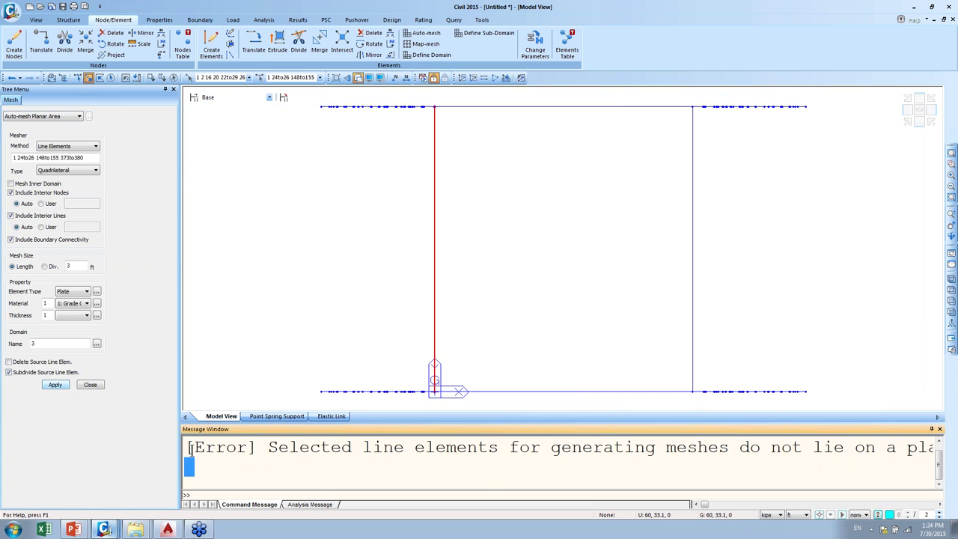
{"action": "left_click", "coordinate": [54, 386]}
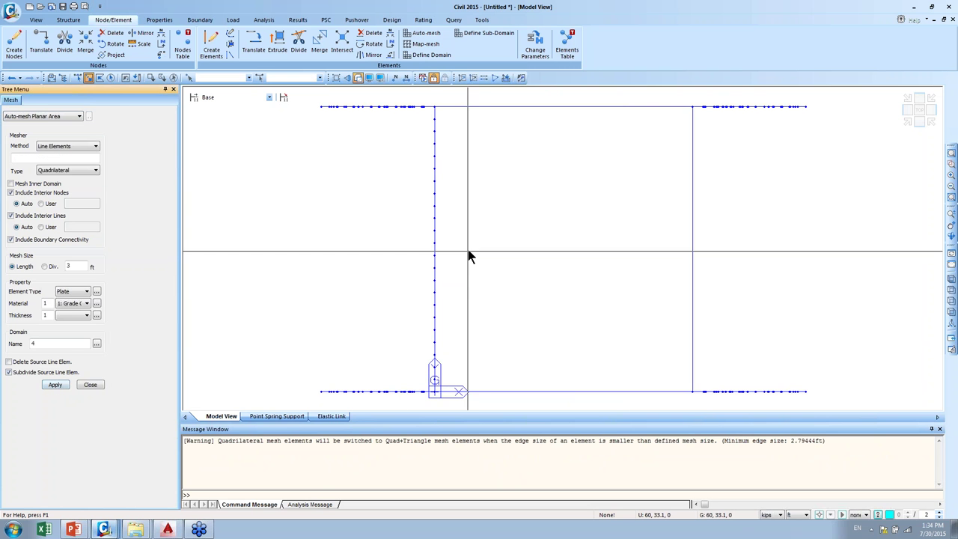
{"action": "left_click", "coordinate": [907, 121]}
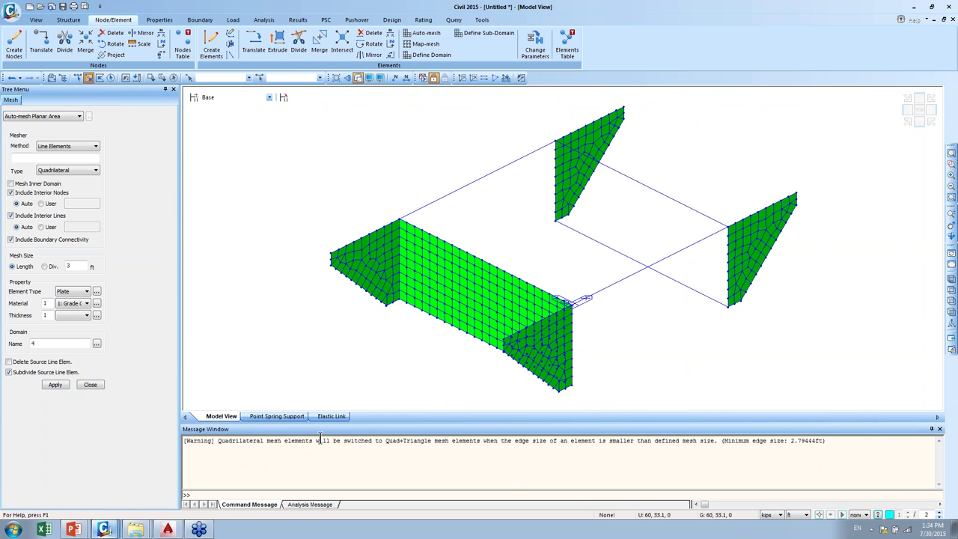
- Auto-mesh the abutment wall at X = 60 ft from its outline elements with a 3 ft mesh size
{"action": "left_click", "coordinate": [921, 127]}
{"action": "left_click", "coordinate": [922, 118]}
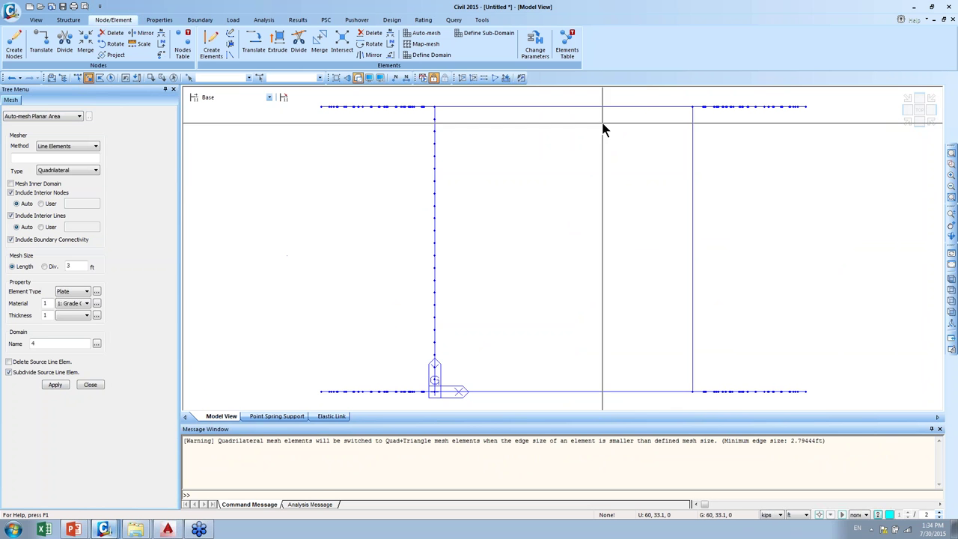
{"action": "left_click_drag", "start_coordinate": [686, 95], "coordinate": [700, 403]}
{"action": "left_click", "coordinate": [55, 385]}
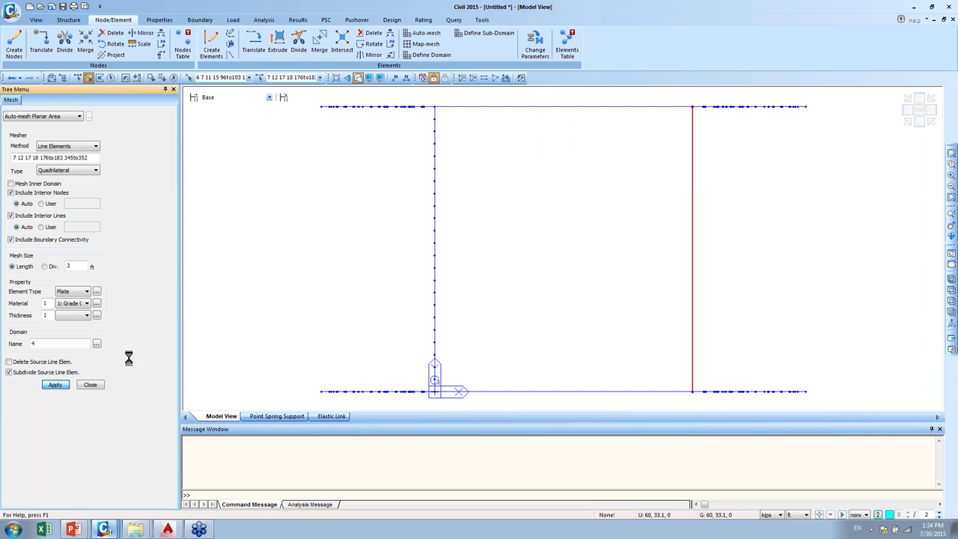
- Auto-mesh the top slab between the two abutment walls with plate elements at a 3 ft mesh size
{"action": "left_click", "coordinate": [915, 112]}
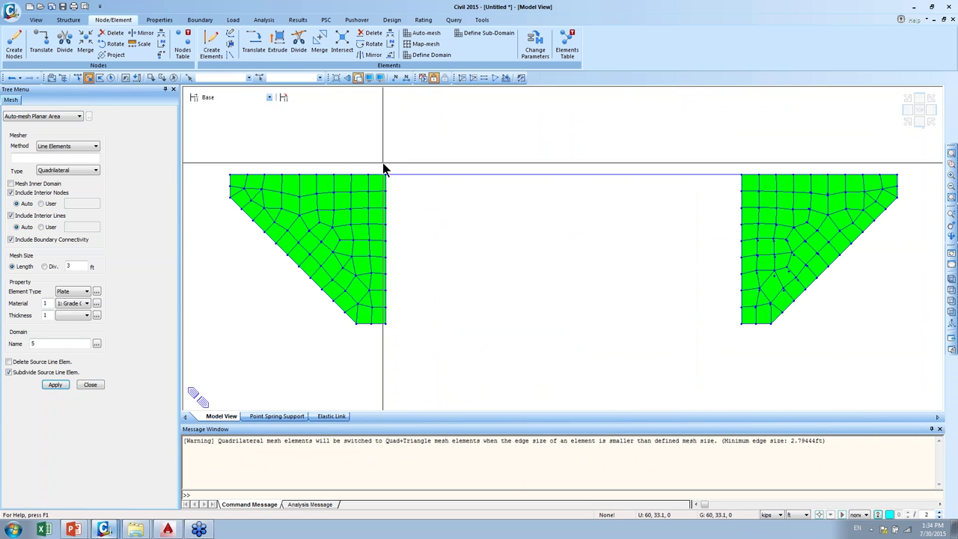
{"action": "left_click_drag", "start_coordinate": [384, 88], "coordinate": [741, 408]}
{"action": "left_click", "coordinate": [54, 385]}
{"action": "left_click", "coordinate": [909, 125]}
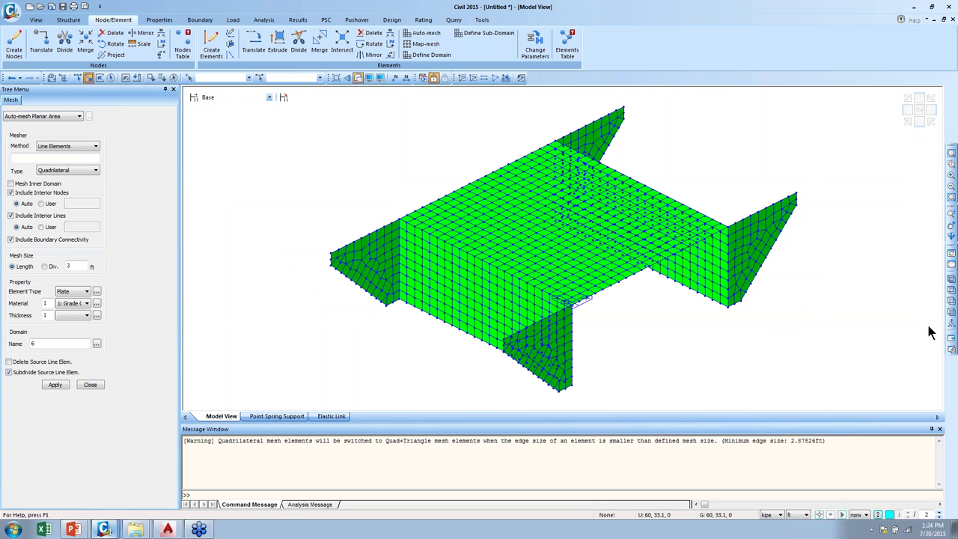
{"action": "middle_click_drag", "start_coordinate": [745, 173], "coordinate": [642, 150], "text": "ctrl"}
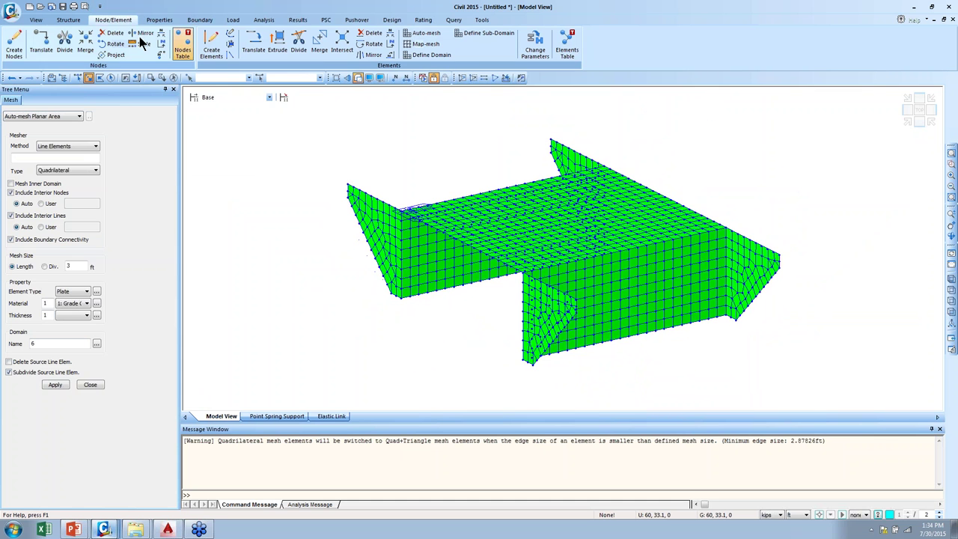
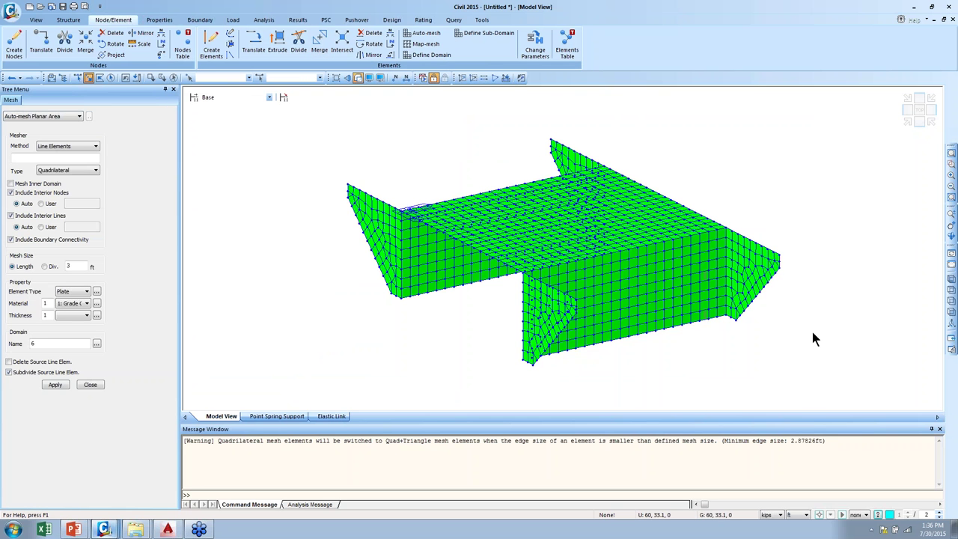
{"action": "left_click", "coordinate": [919, 109]}
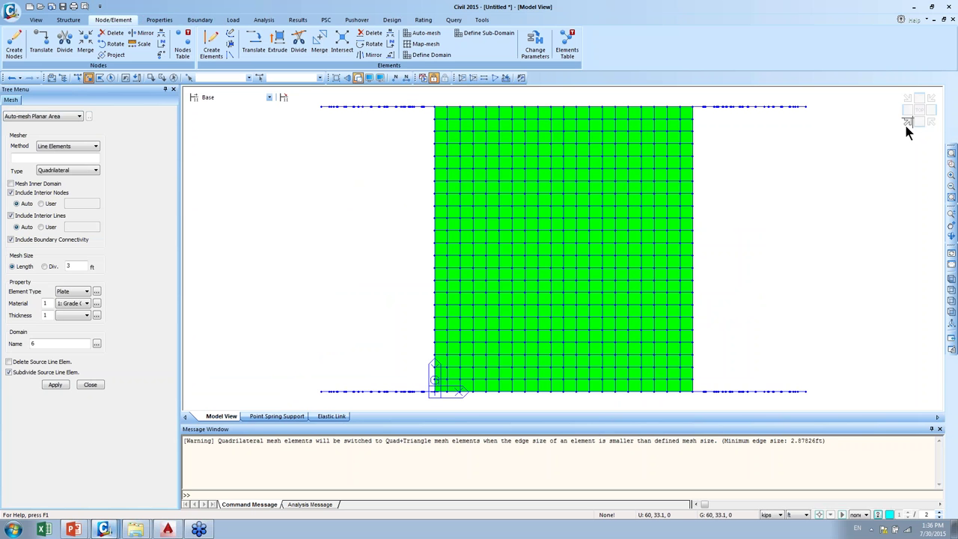
{"action": "left_click", "coordinate": [909, 123]}
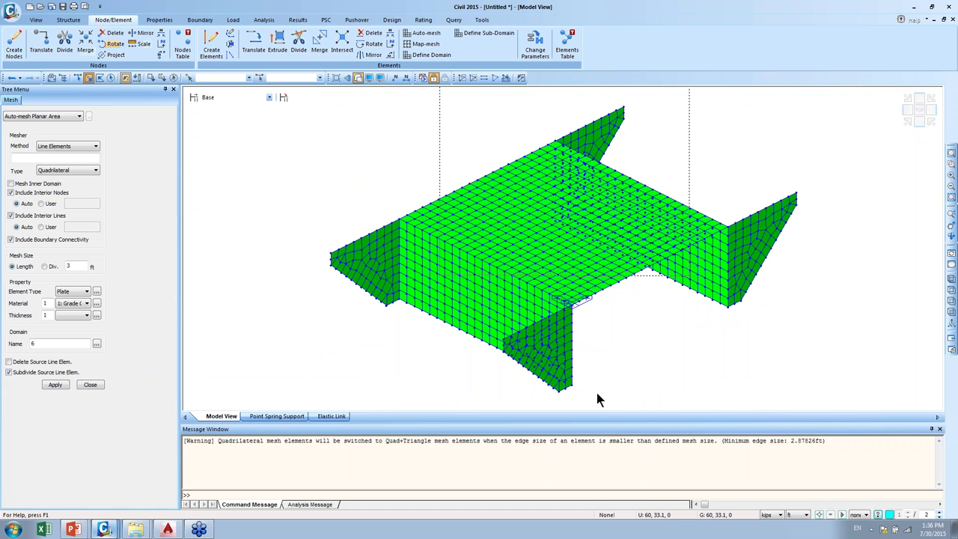
{"action": "left_click", "coordinate": [951, 339]}
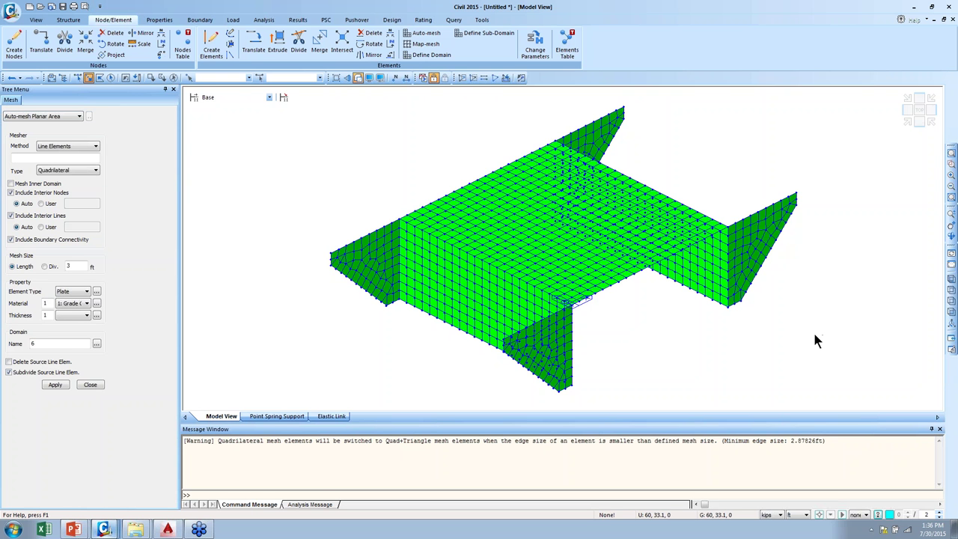
- Rotate the wing wall elements extending from the origin along Y = 0 by 20 degrees about the z-axis at 0, 0, 0, in Move mode
{"action": "left_click", "coordinate": [921, 113]}
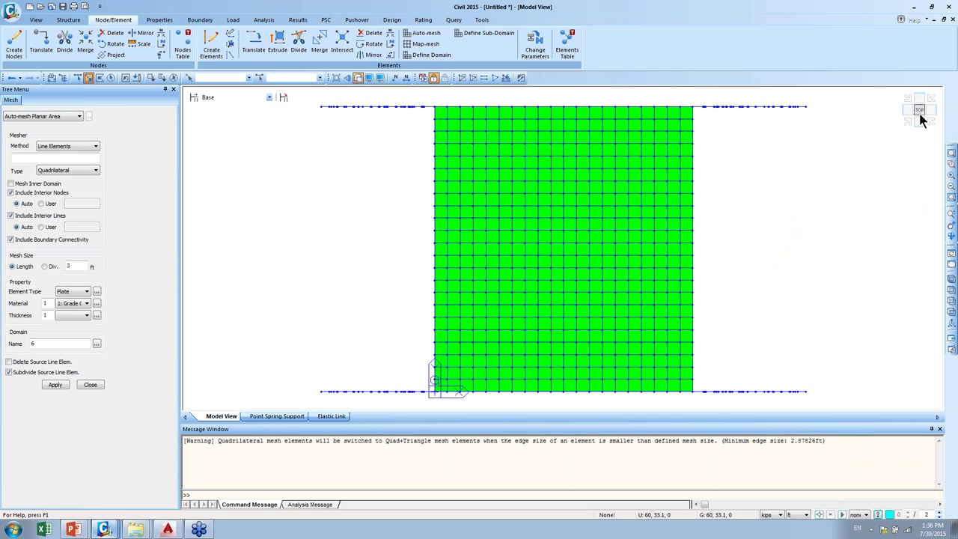
{"action": "left_click_drag", "start_coordinate": [901, 121], "coordinate": [802, 225]}
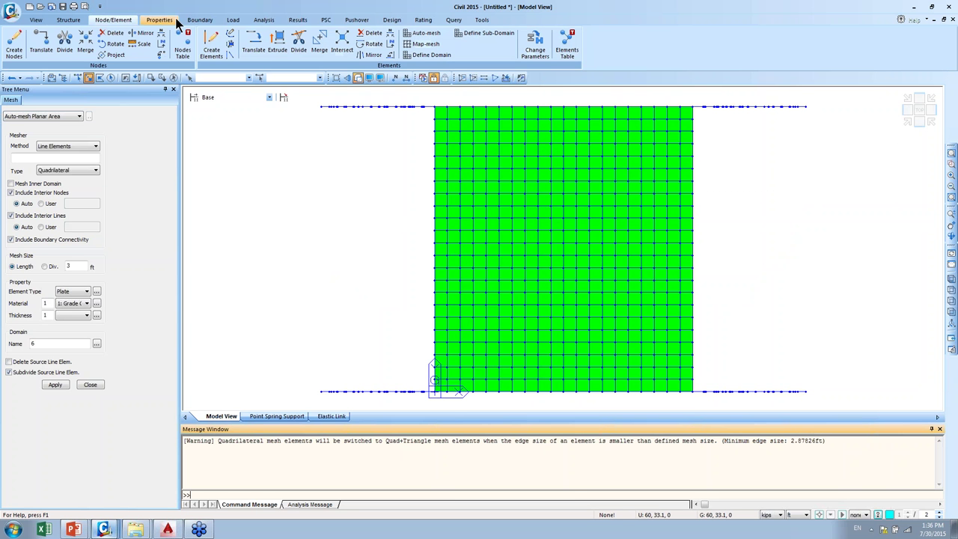
{"action": "left_click", "coordinate": [370, 46]}
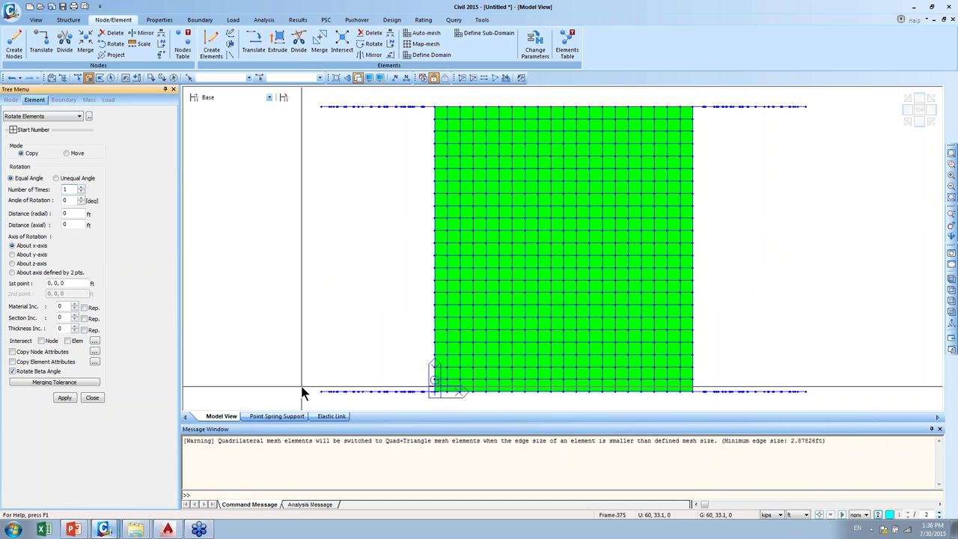
{"action": "left_click_drag", "start_coordinate": [304, 384], "coordinate": [440, 404]}
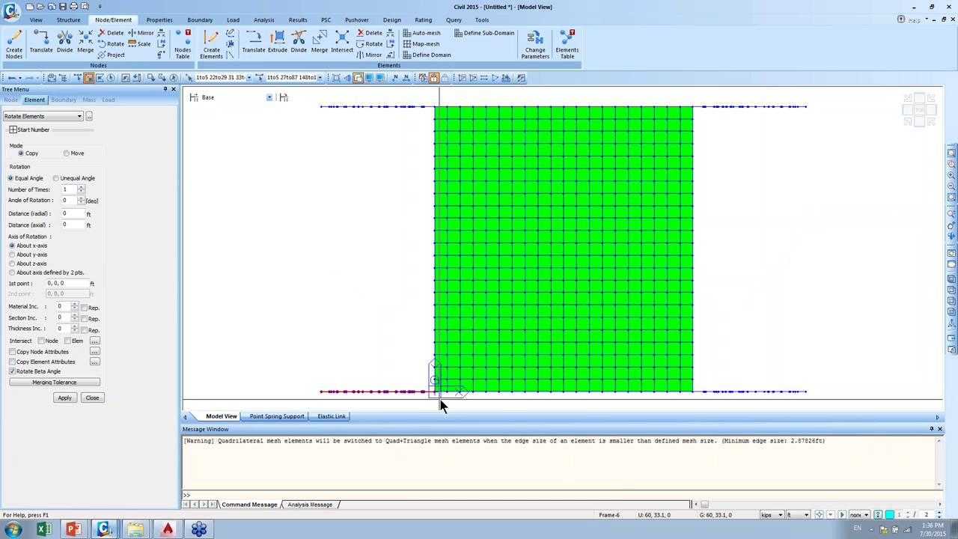
{"action": "left_click", "coordinate": [931, 122]}
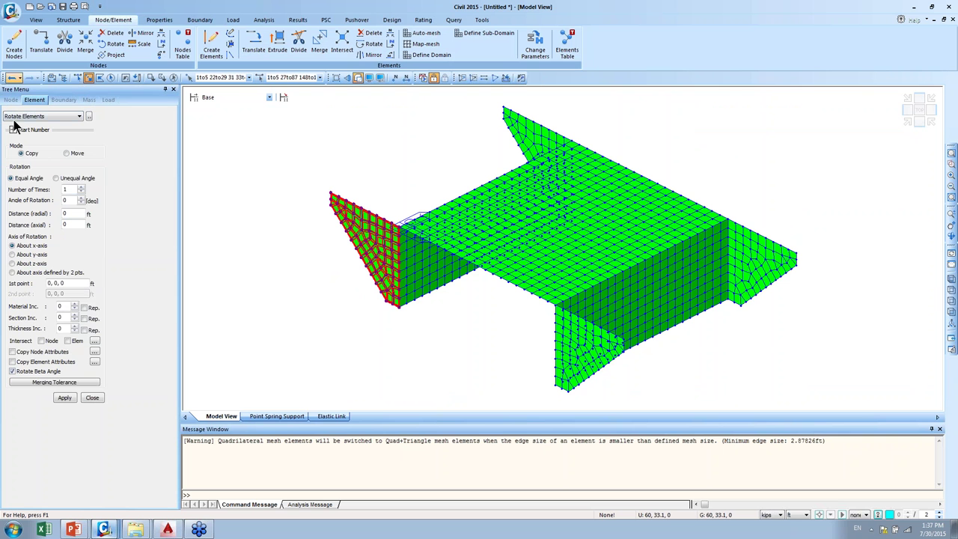
{"action": "left_click", "coordinate": [67, 154]}
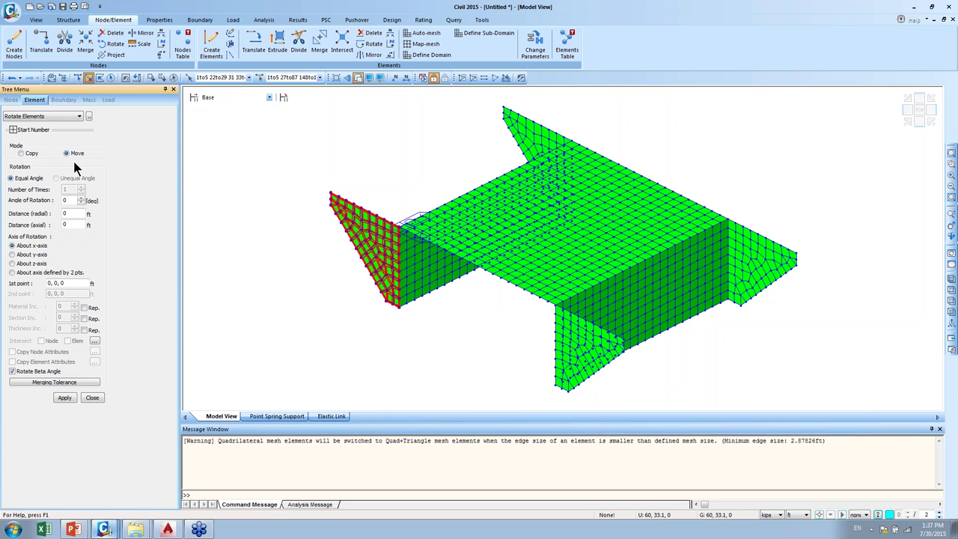
{"action": "double_click", "coordinate": [66, 201]}
{"action": "type", "text": "20"}
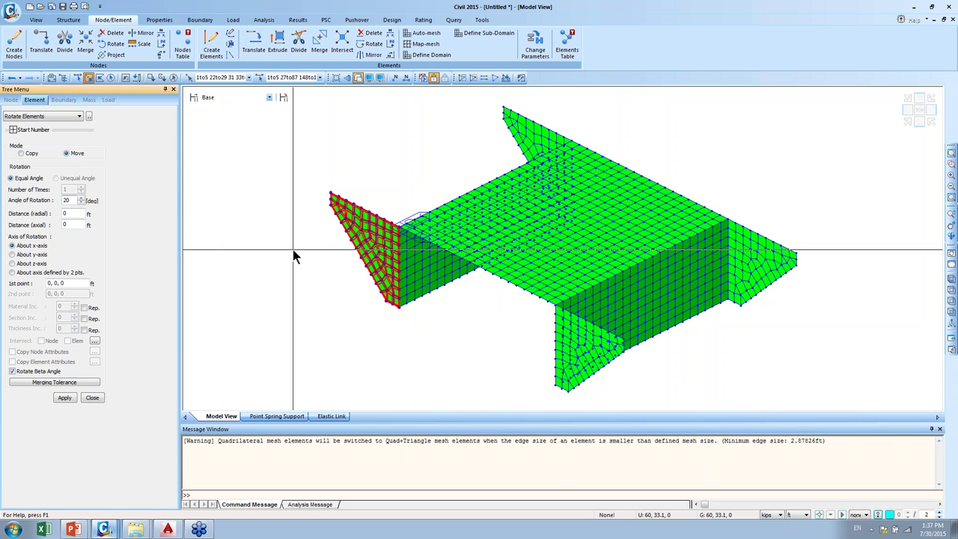
{"action": "left_click", "coordinate": [65, 213]}
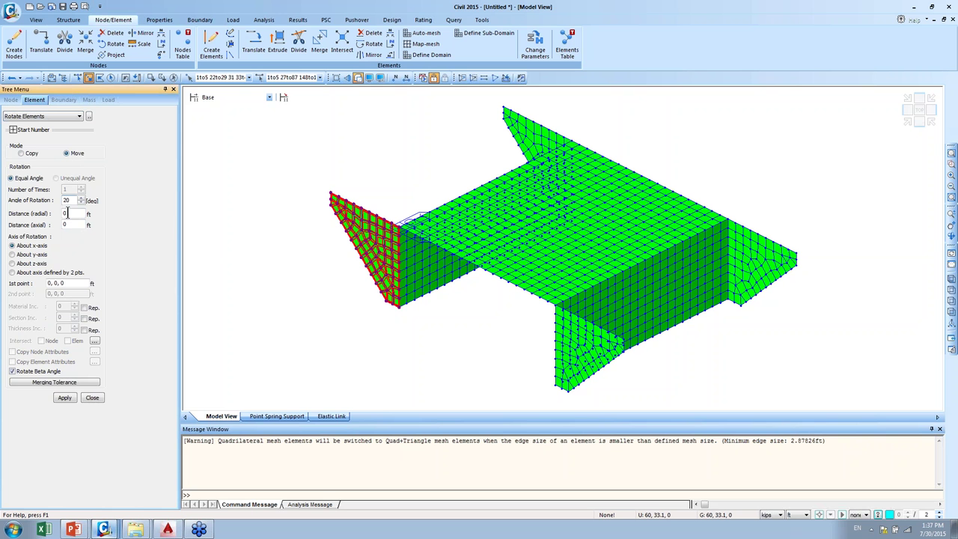
{"action": "left_click", "coordinate": [35, 263]}
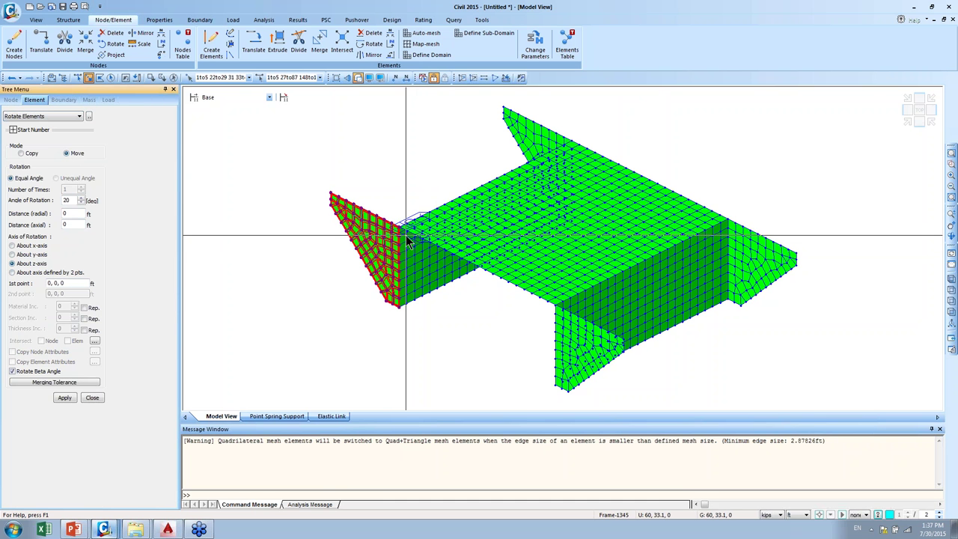
{"action": "left_click", "coordinate": [79, 283]}
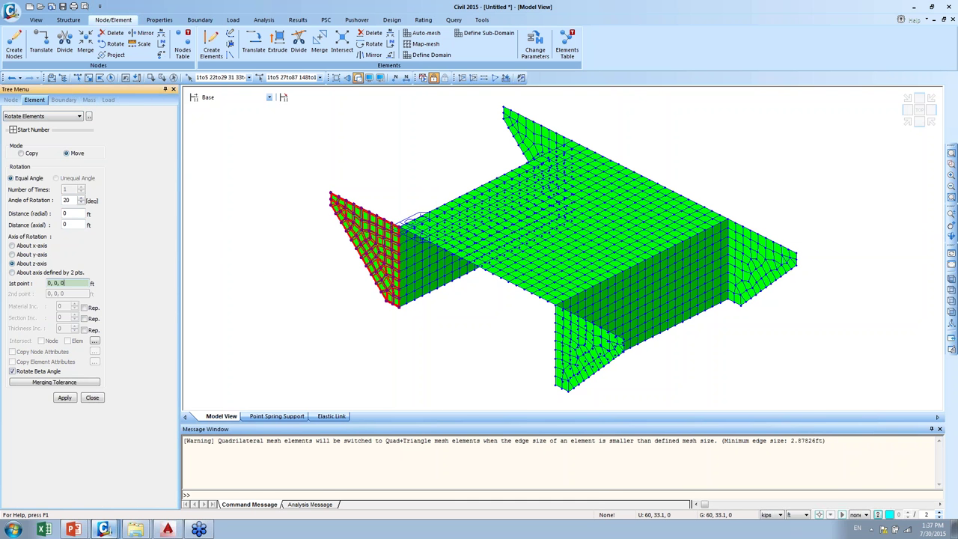
{"action": "left_click", "coordinate": [402, 232]}
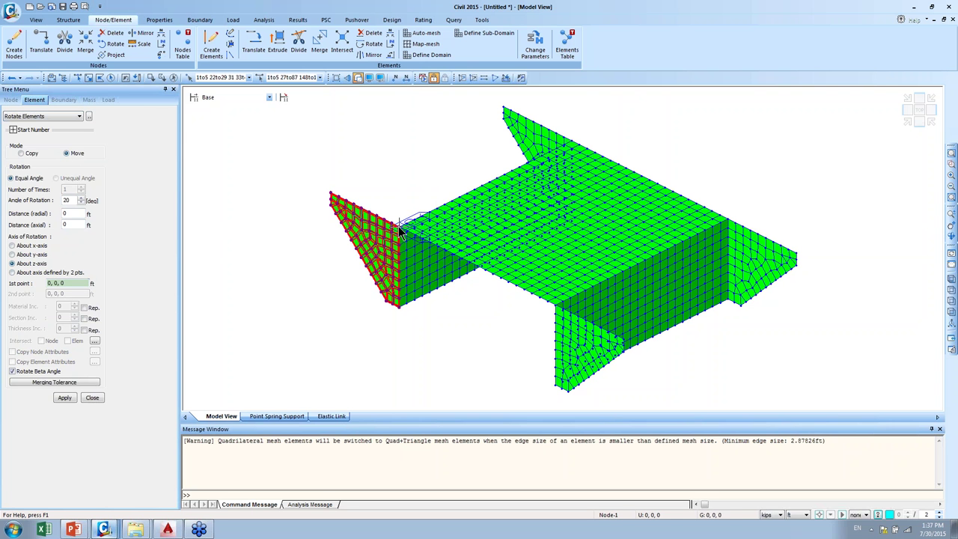
{"action": "left_click", "coordinate": [63, 398]}
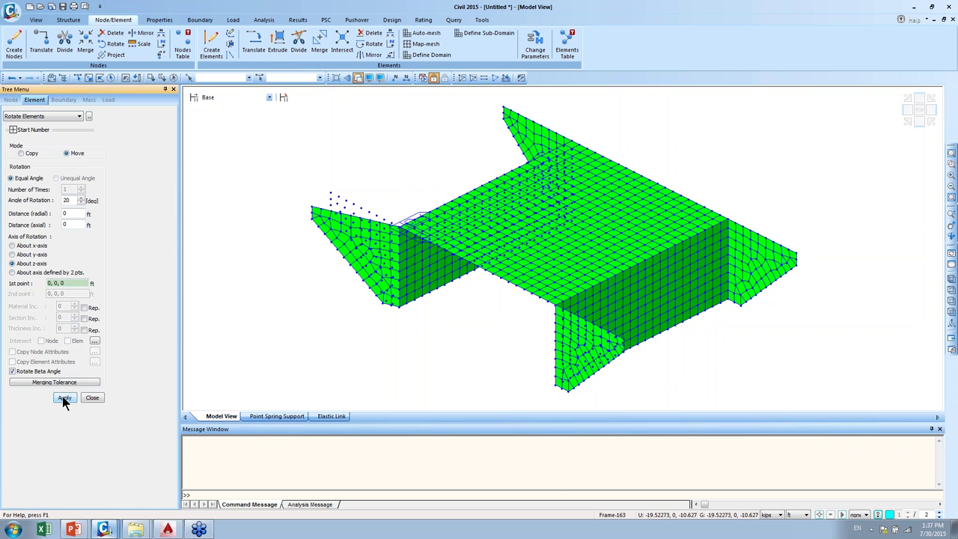
- Rotate the leftover nodes at the wing wall's original position by 20 degrees about the z-axis through 0, 0, 0, in Move mode
{"action": "middle_click_drag", "start_coordinate": [350, 343], "coordinate": [459, 336]}
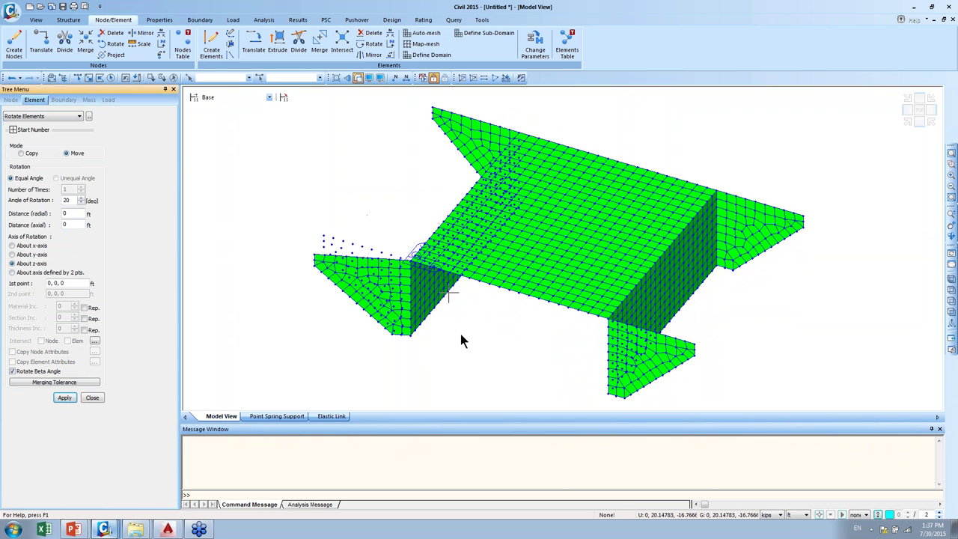
{"action": "left_click", "coordinate": [911, 99]}
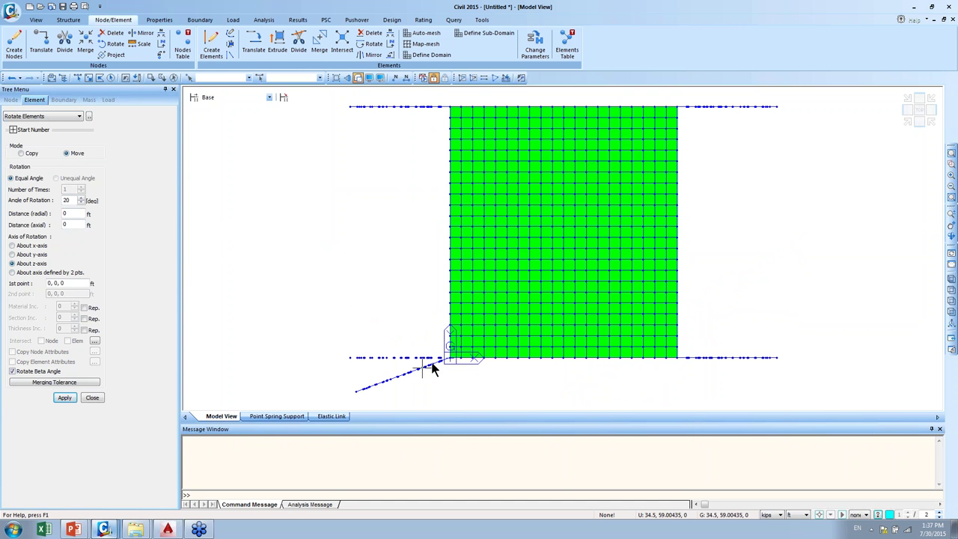
{"action": "left_click", "coordinate": [88, 80]}
{"action": "left_click_drag", "start_coordinate": [335, 349], "coordinate": [451, 362]}
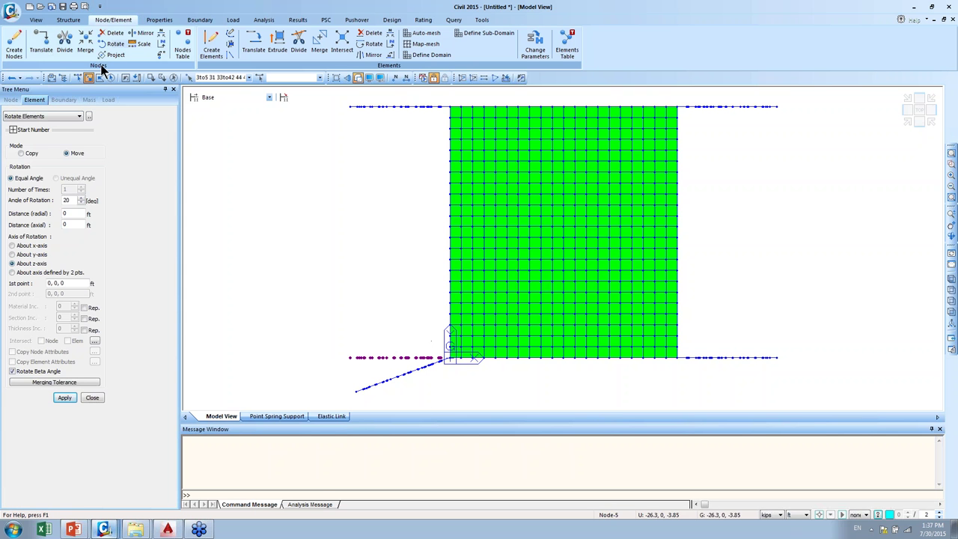
{"action": "left_click", "coordinate": [114, 46]}
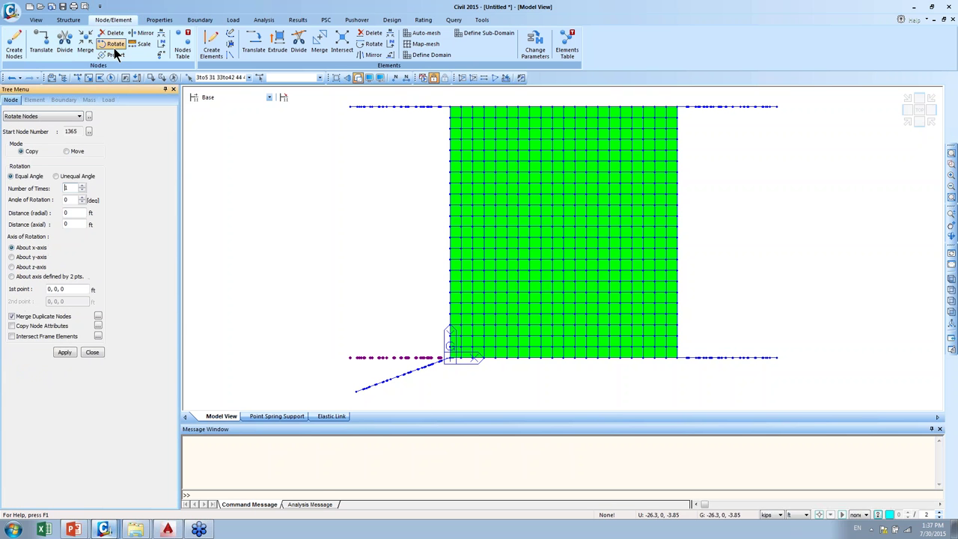
{"action": "left_click", "coordinate": [69, 152]}
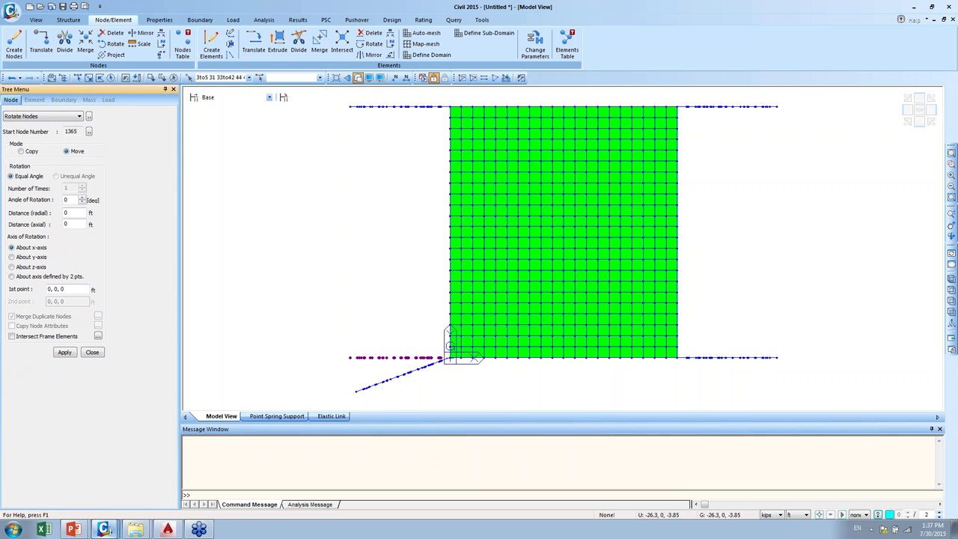
{"action": "double_click", "coordinate": [70, 200]}
{"action": "type", "text": "20"}
{"action": "left_click", "coordinate": [31, 267]}
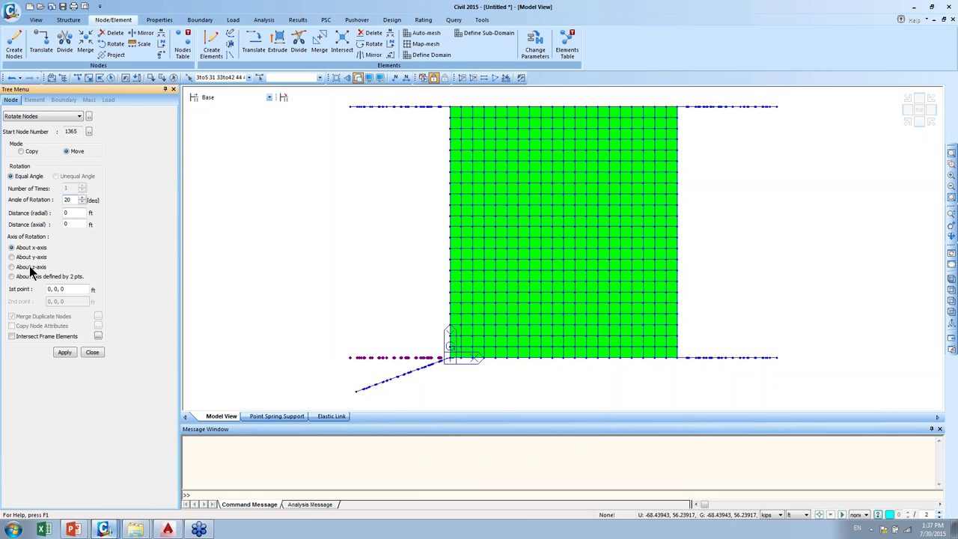
{"action": "left_click", "coordinate": [65, 353]}
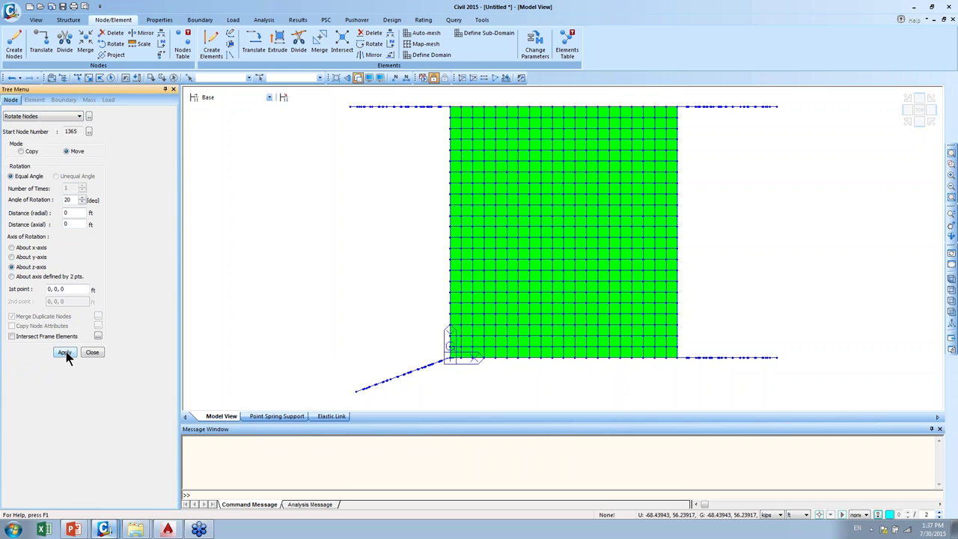
{"action": "left_click", "coordinate": [908, 122]}
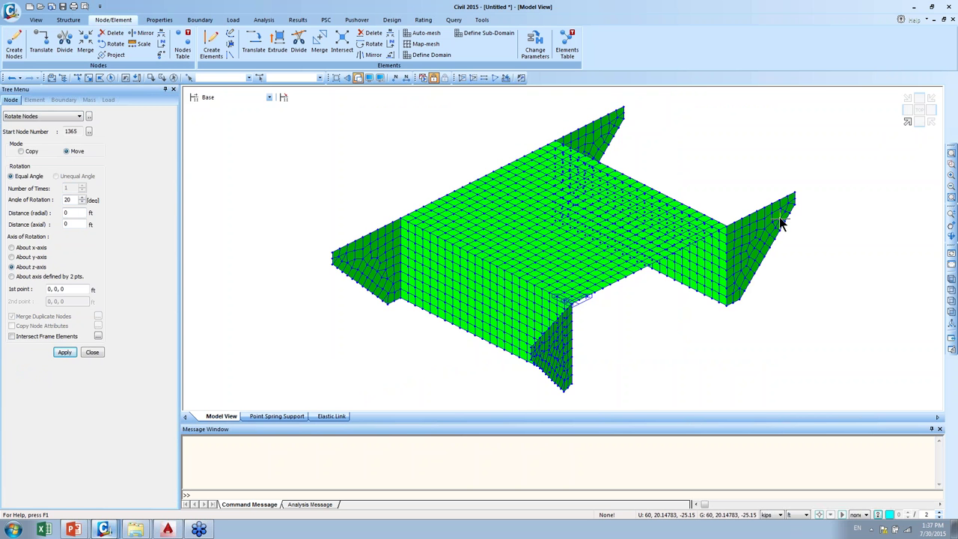
{"action": "middle_click_drag", "start_coordinate": [877, 150], "coordinate": [788, 225], "text": "ctrl"}
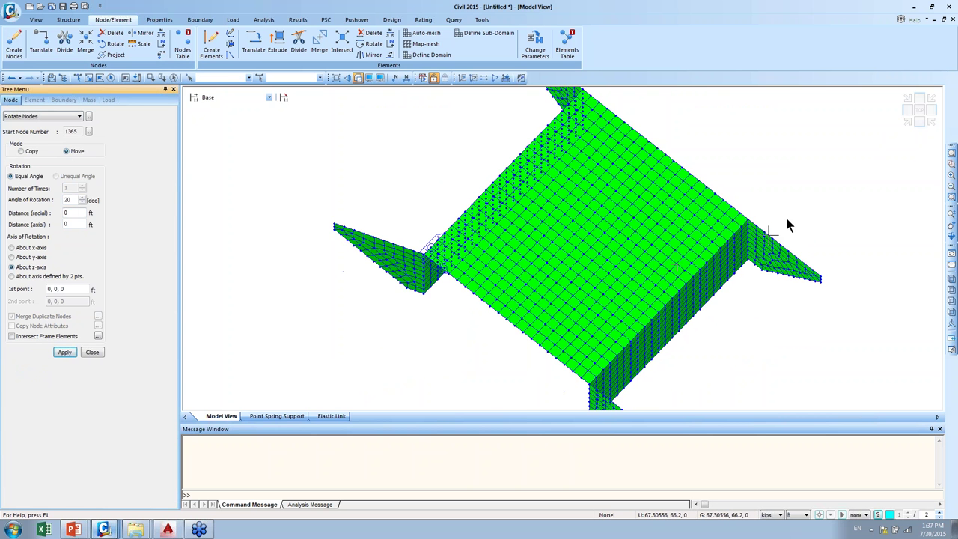
- Try to rotate the wing wall at X = 60 ft, Y = 0 by -20 degrees about the z-axis through 0, 0, 0, and undo it
{"action": "left_click", "coordinate": [920, 111]}
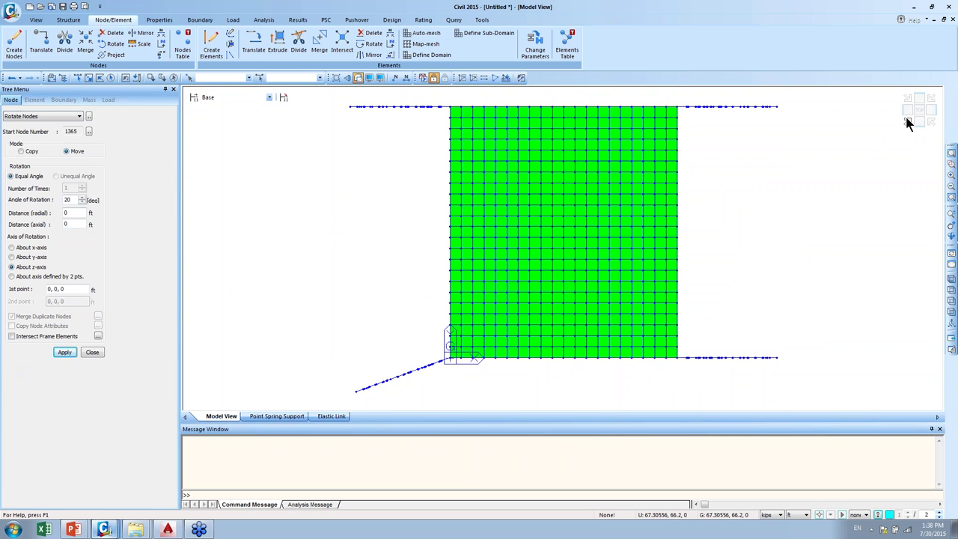
{"action": "left_click", "coordinate": [89, 78]}
{"action": "left_click_drag", "start_coordinate": [791, 382], "coordinate": [677, 349]}
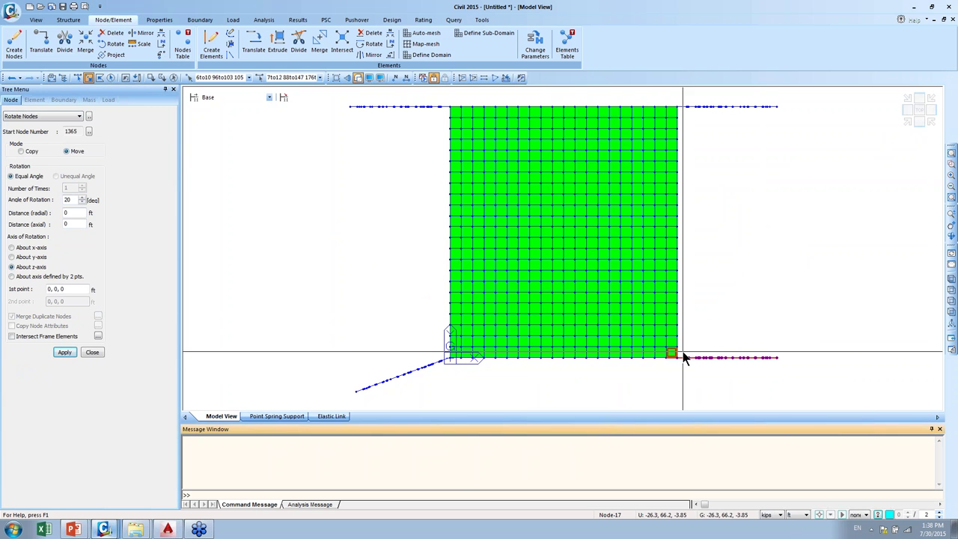
{"action": "left_click", "coordinate": [656, 346]}
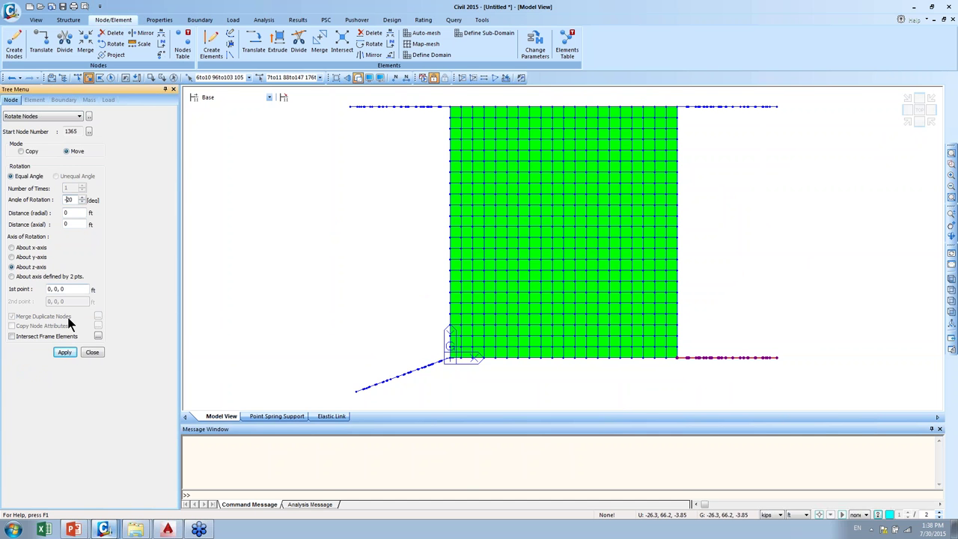
{"action": "left_click", "coordinate": [64, 352]}
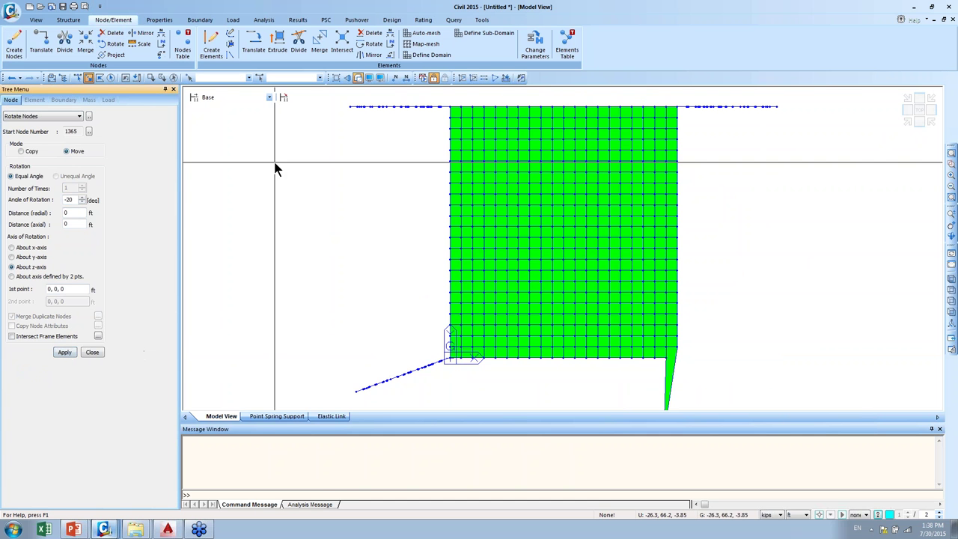
{"action": "left_click", "coordinate": [11, 79]}
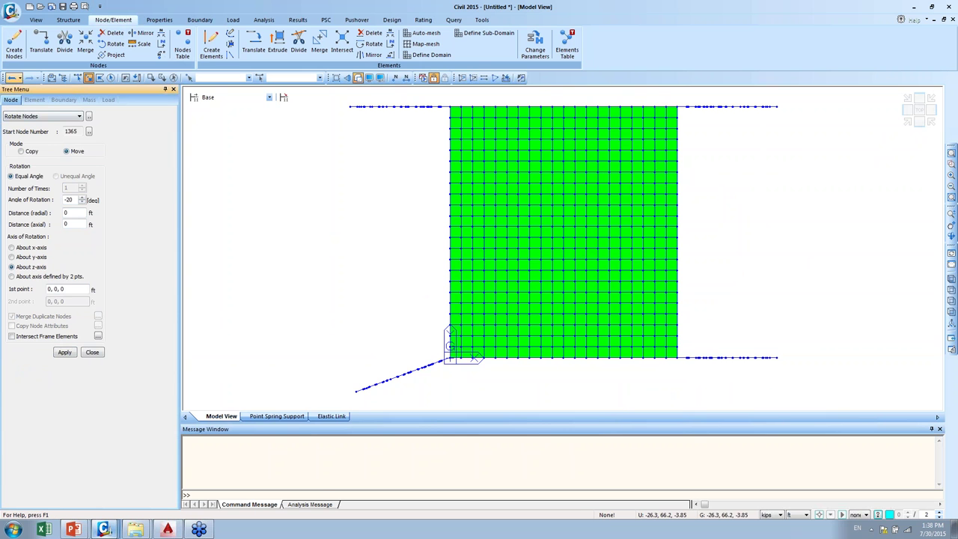
- Rotate the wing wall at X = 60 ft, Y = 0 by -20 degrees about the z-axis through 60, 0, 0, in Move mode
{"action": "left_click", "coordinate": [72, 290]}
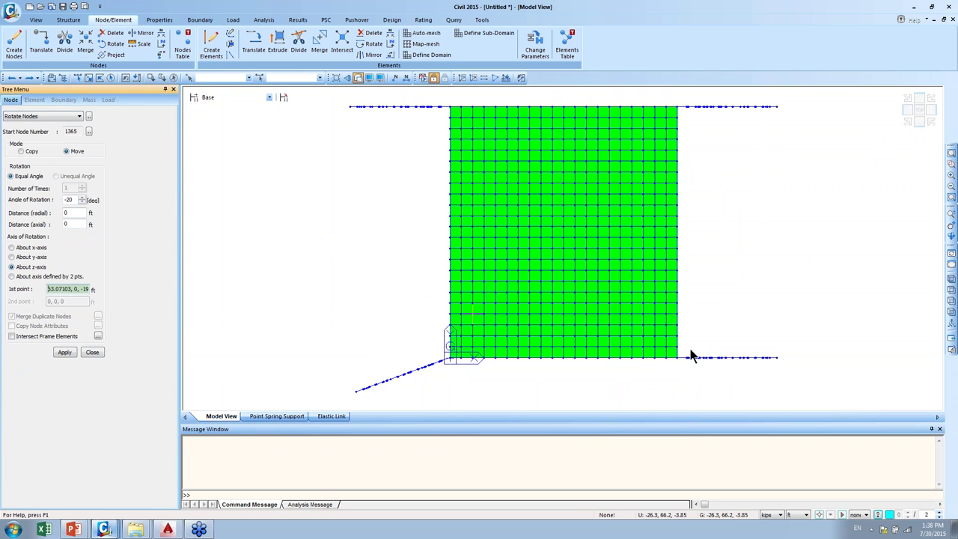
{"action": "left_click", "coordinate": [680, 364]}
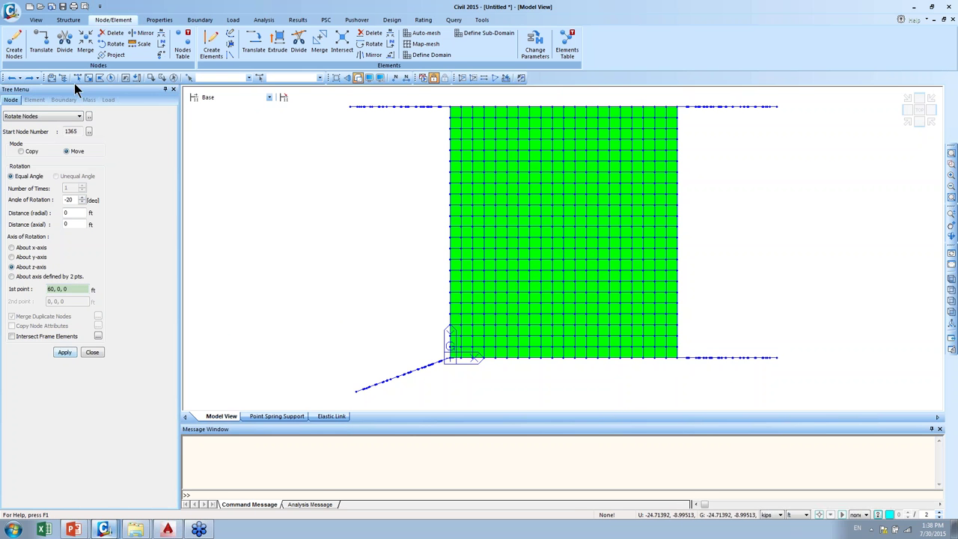
{"action": "left_click", "coordinate": [65, 352]}
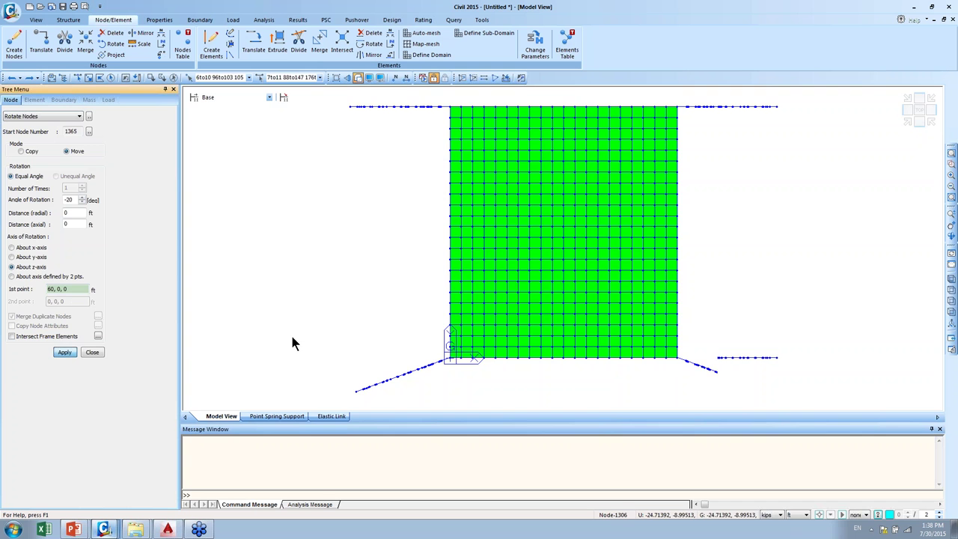
- Inspect the skewed wing walls in isometric and front views, and close the node rotation settings
{"action": "left_click", "coordinate": [907, 122]}
{"action": "middle_click_drag", "start_coordinate": [909, 127], "coordinate": [724, 207], "text": "ctrl"}
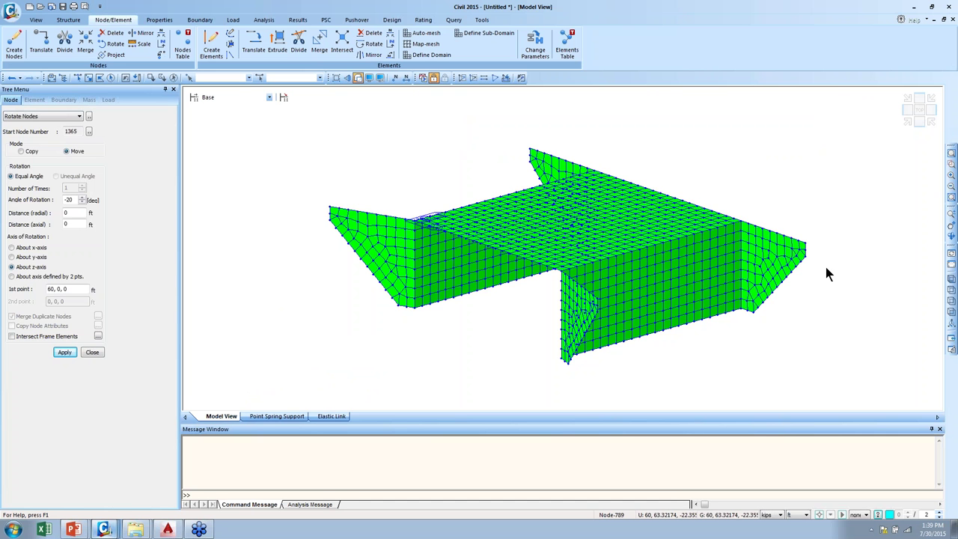
{"action": "left_click", "coordinate": [919, 124]}
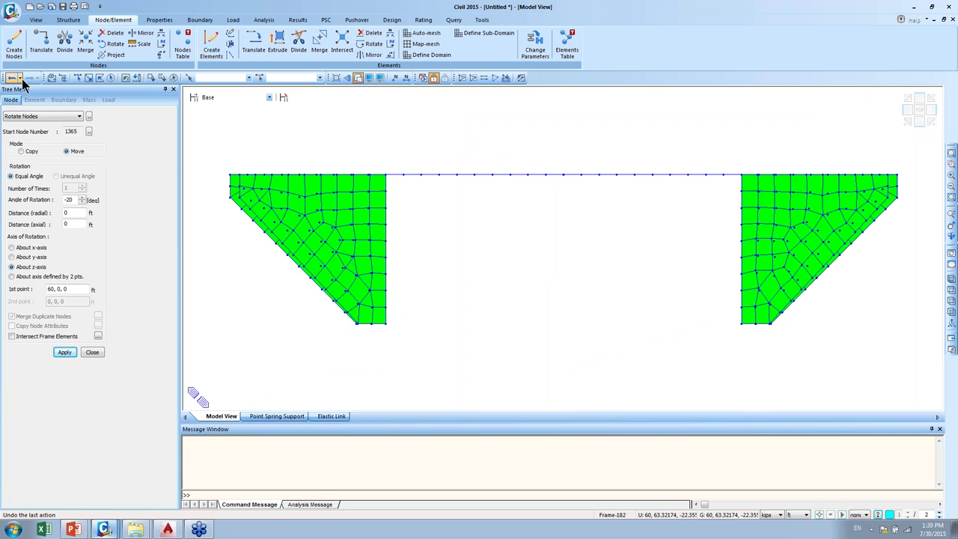
{"action": "left_click", "coordinate": [908, 123]}
{"action": "left_click", "coordinate": [918, 122]}
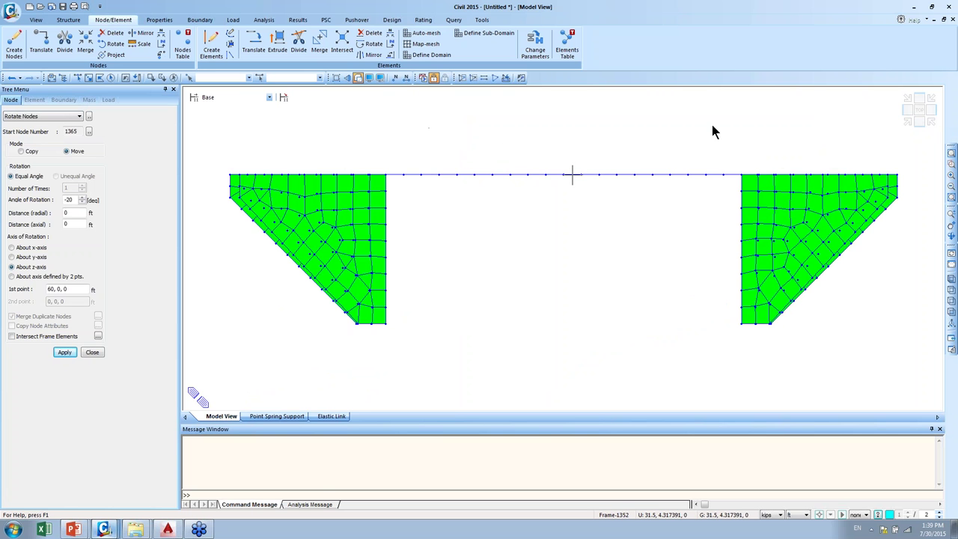
{"action": "left_click", "coordinate": [909, 121]}
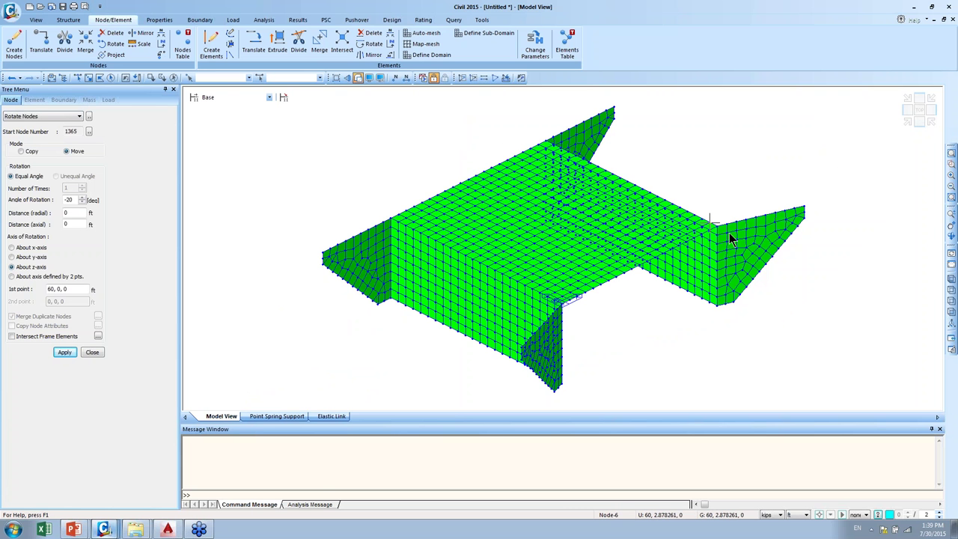
{"action": "left_click", "coordinate": [89, 353]}
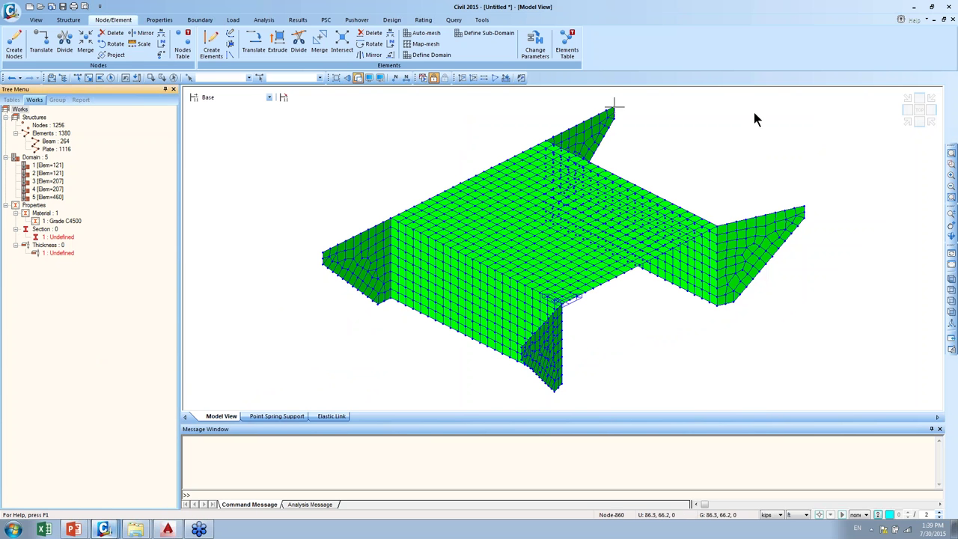
- Open the Arch Wizard from the base structures and move its dialog away from the screen corner
{"action": "left_click", "coordinate": [68, 20]}
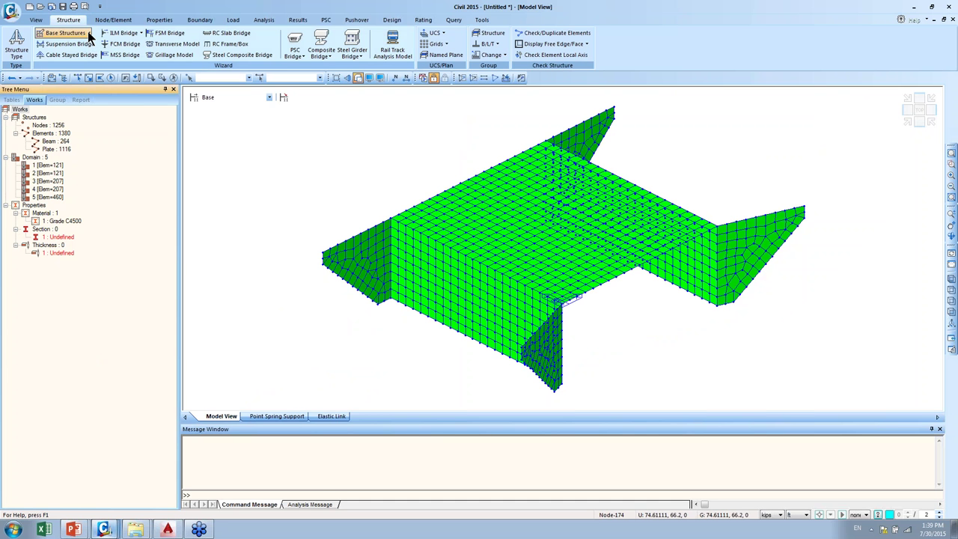
{"action": "left_click", "coordinate": [88, 31]}
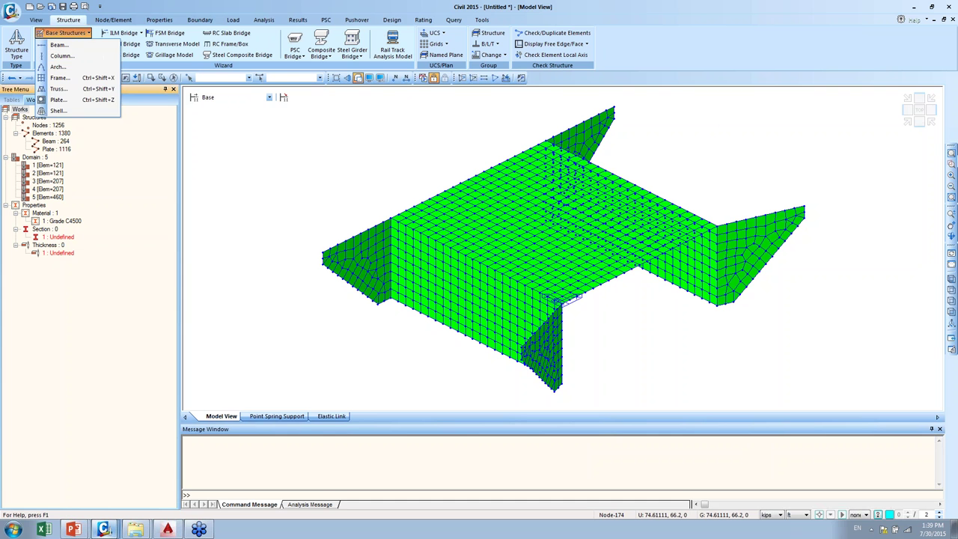
{"action": "left_click", "coordinate": [939, 329]}
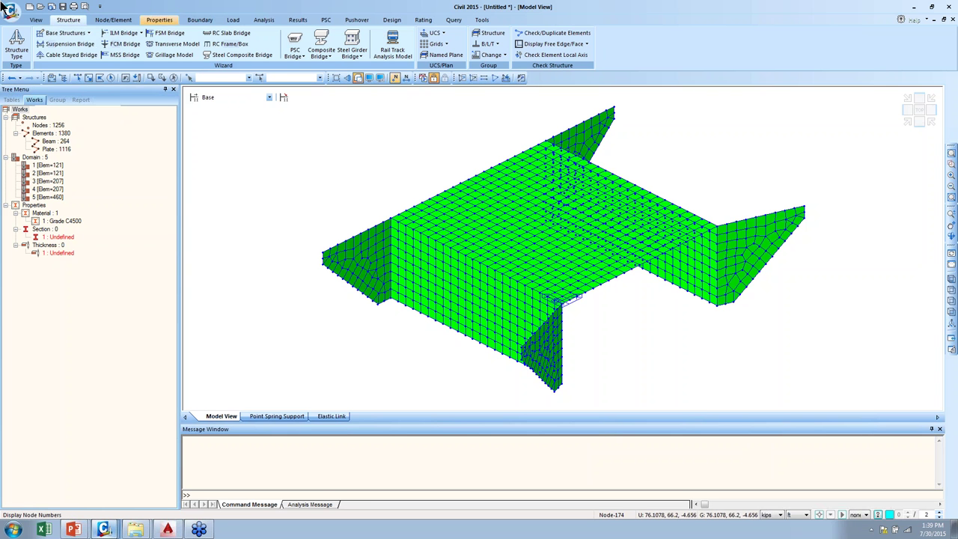
{"action": "left_click", "coordinate": [88, 33]}
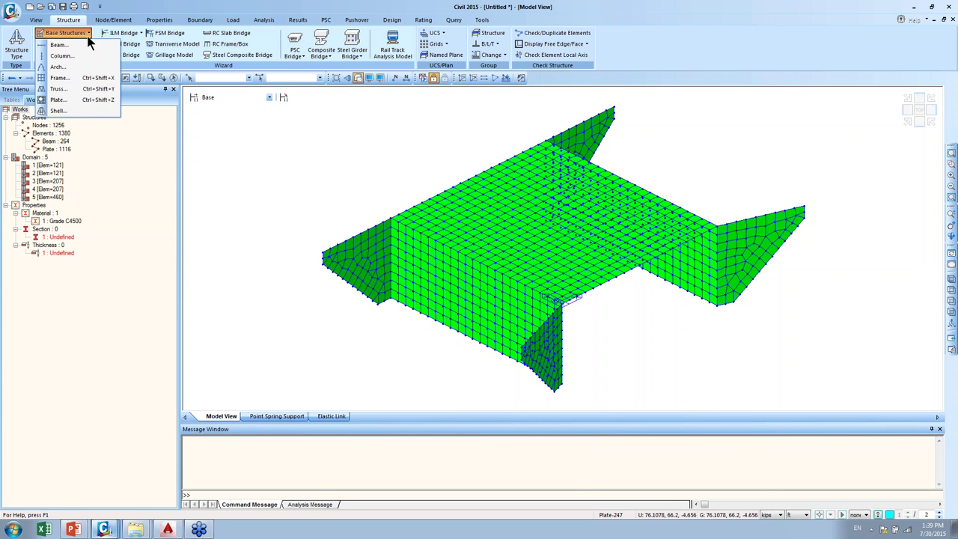
{"action": "left_click", "coordinate": [88, 69]}
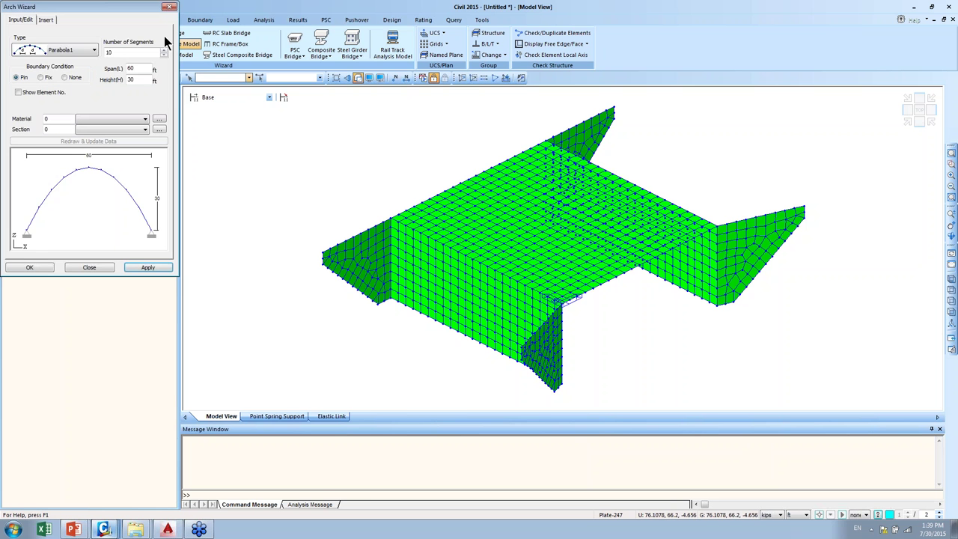
{"action": "left_click_drag", "start_coordinate": [121, 14], "coordinate": [245, 150]}
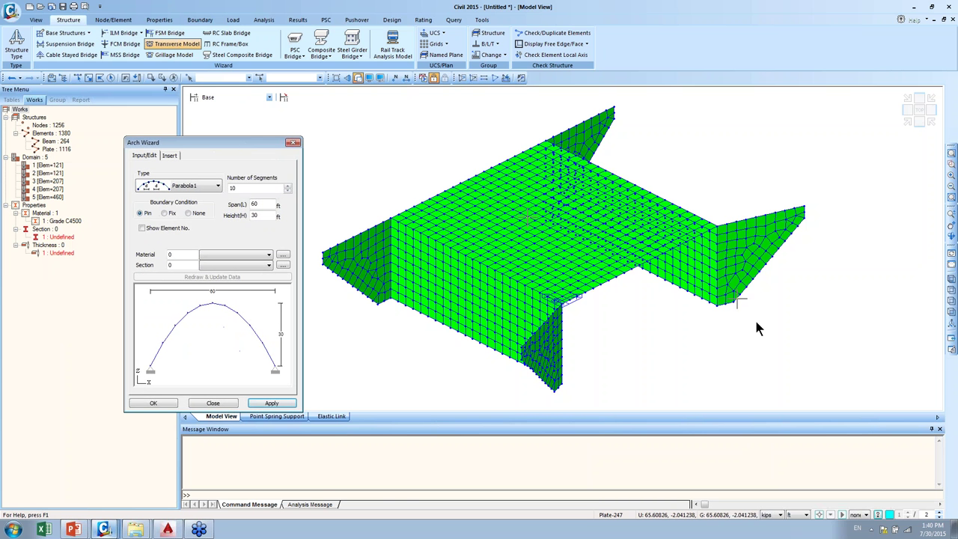
{"action": "left_click", "coordinate": [814, 332]}
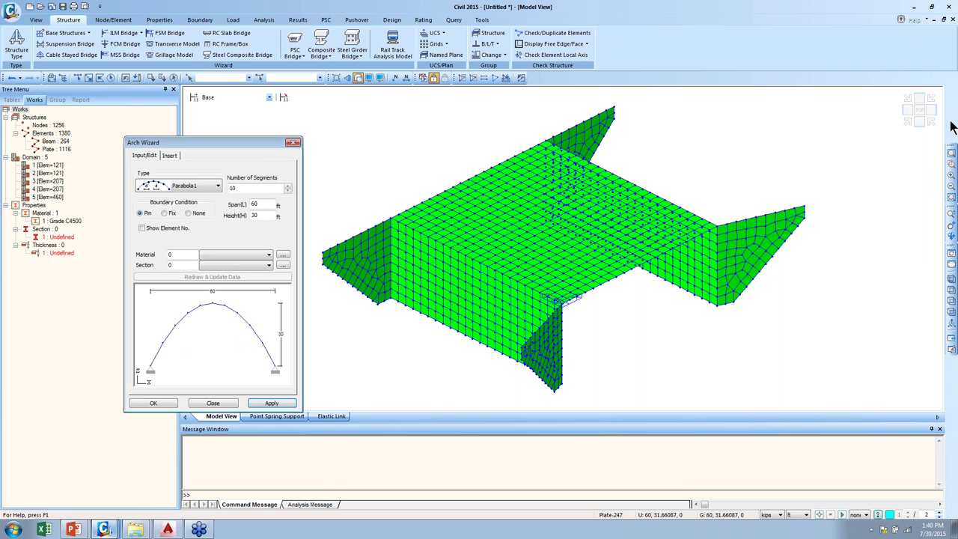
- Query nodes 16 and 11 at the slab edge's two abutment corners to measure the distance between them
{"action": "left_click", "coordinate": [455, 21]}
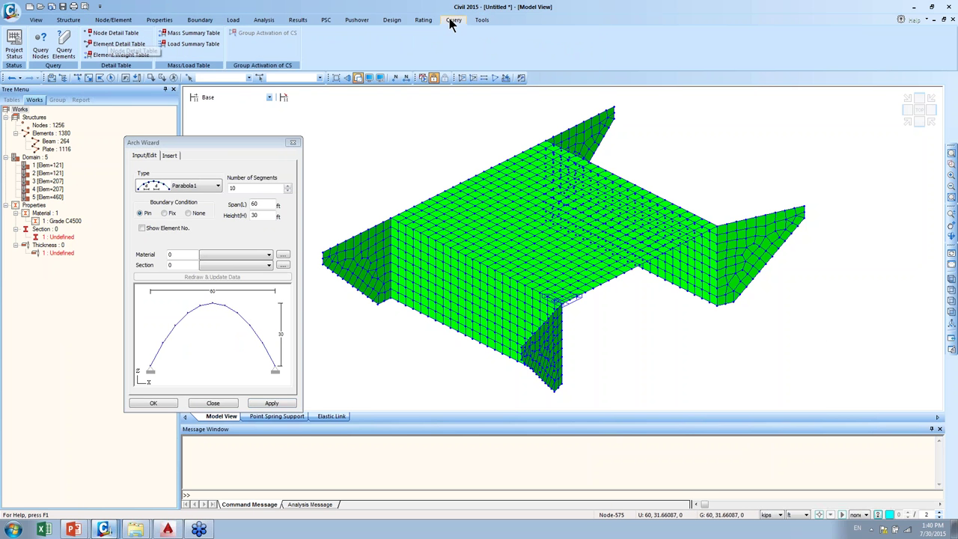
{"action": "left_click", "coordinate": [41, 52]}
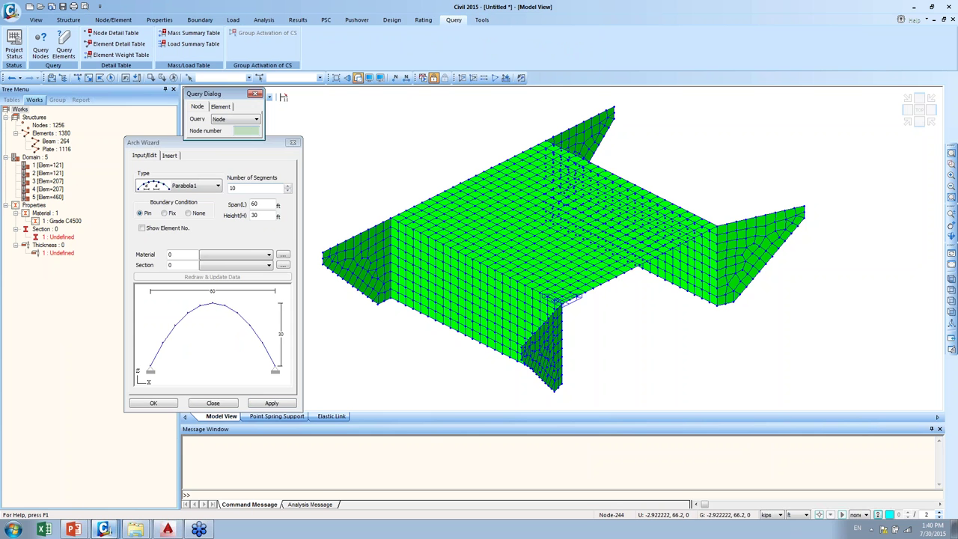
{"action": "double_click", "coordinate": [262, 205]}
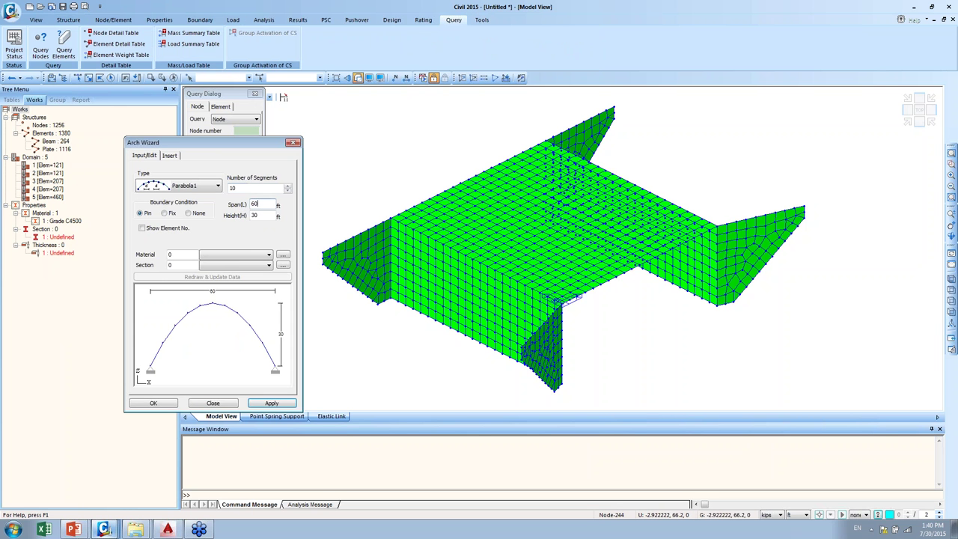
{"action": "left_click", "coordinate": [247, 130]}
{"action": "left_click", "coordinate": [388, 218]}
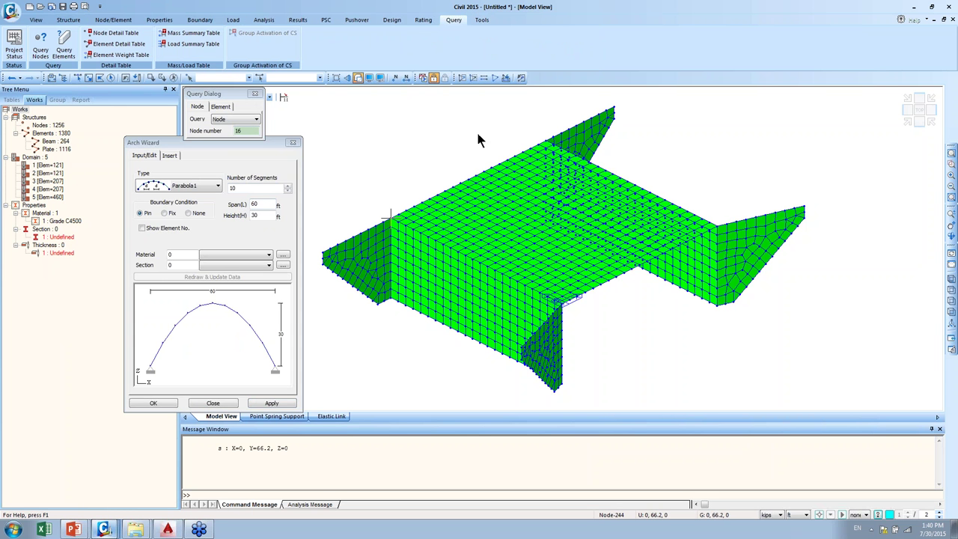
{"action": "left_click", "coordinate": [546, 139]}
{"action": "scroll", "coordinate": [379, 468], "scroll_direction": "up", "scroll_amount": 3, "text": "ctrl"}
{"action": "scroll", "coordinate": [429, 468], "scroll_direction": "up", "scroll_amount": 1}
{"action": "left_click_drag", "start_coordinate": [432, 400], "coordinate": [431, 399]}
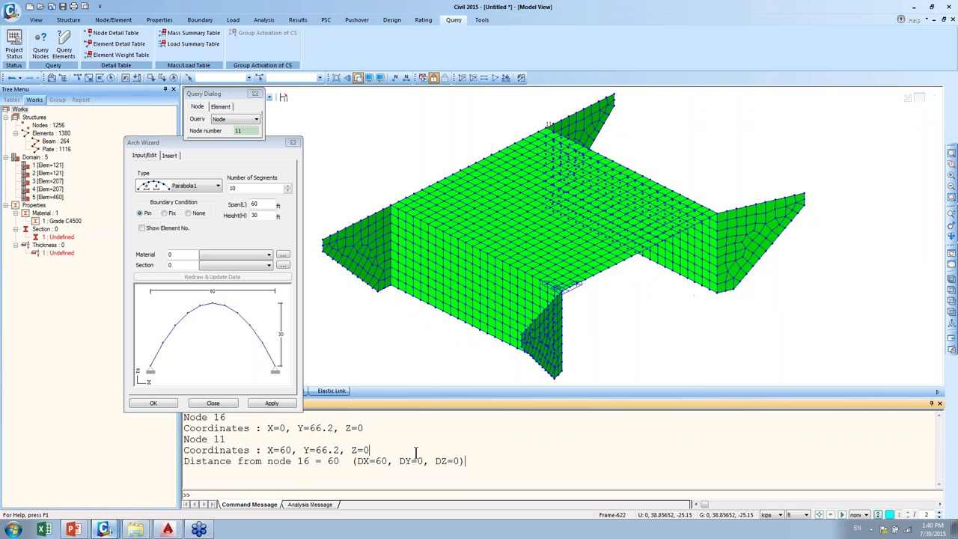
{"action": "left_click", "coordinate": [431, 448]}
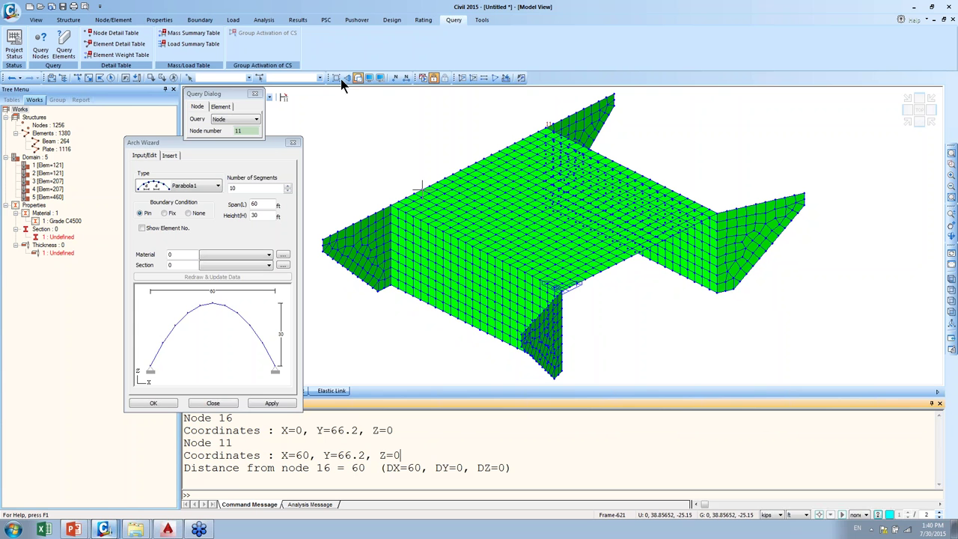
{"action": "left_click", "coordinate": [247, 94]}
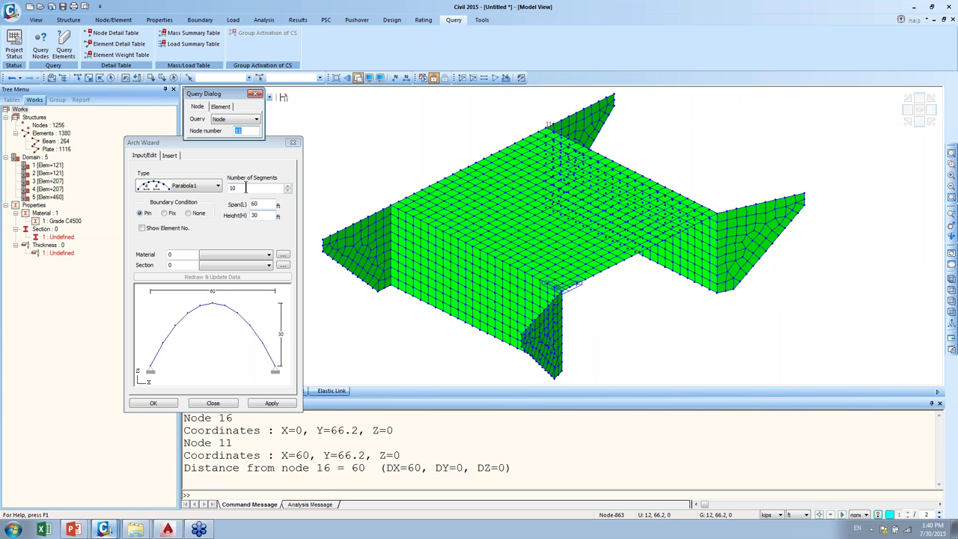
- Set the Parabola1 arch to 20 segments and a height of 15 ft
{"action": "left_click", "coordinate": [920, 126]}
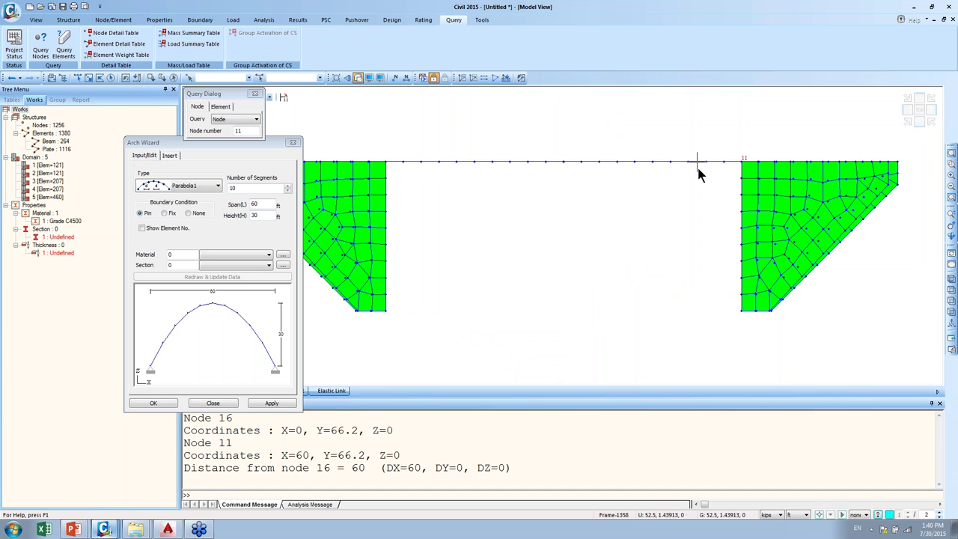
{"action": "left_click", "coordinate": [127, 180]}
{"action": "type", "text": "20"}
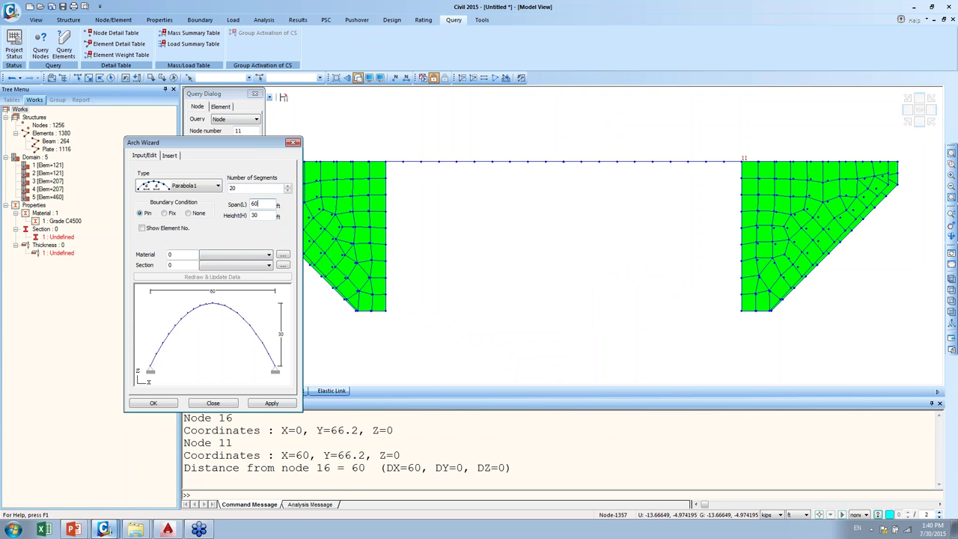
{"action": "left_click", "coordinate": [354, 468]}
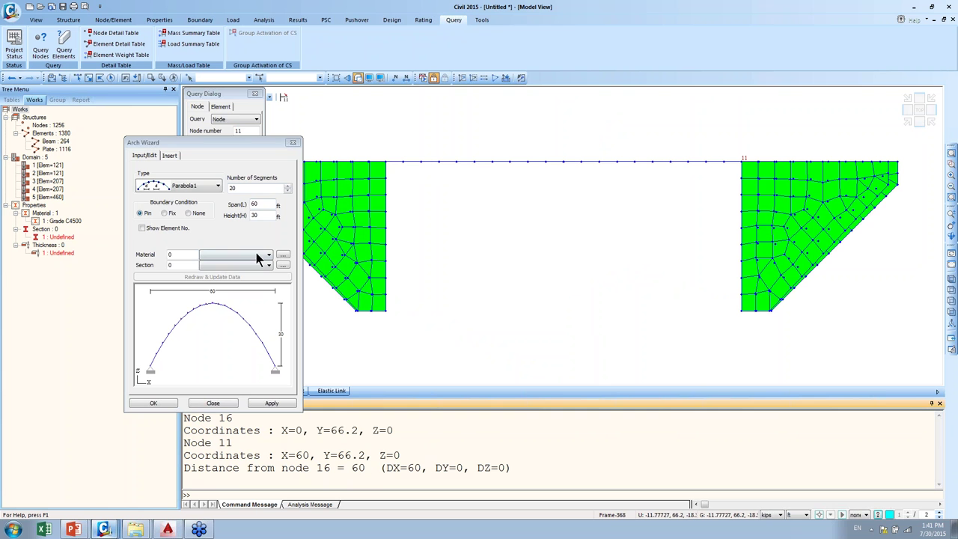
{"action": "double_click", "coordinate": [266, 205]}
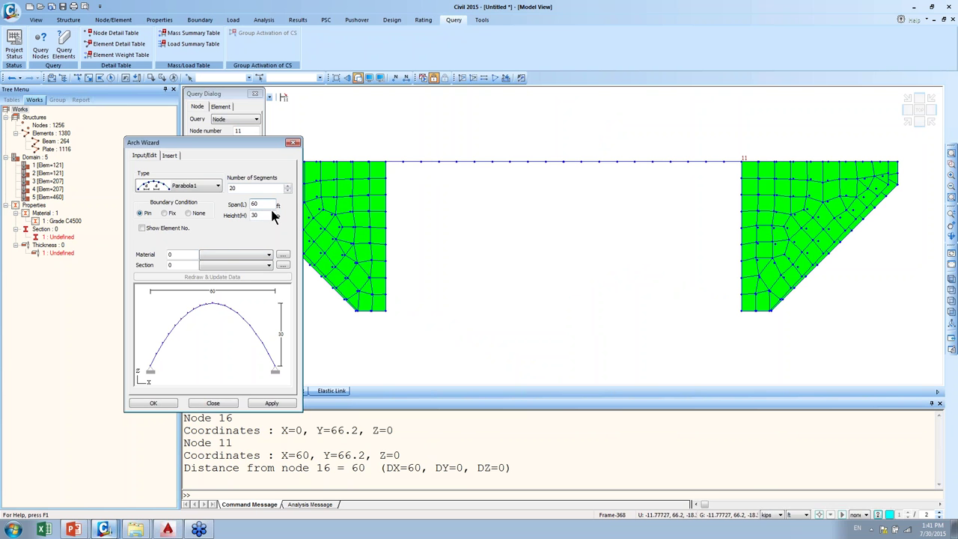
{"action": "double_click", "coordinate": [255, 215]}
{"action": "type", "text": "20"}
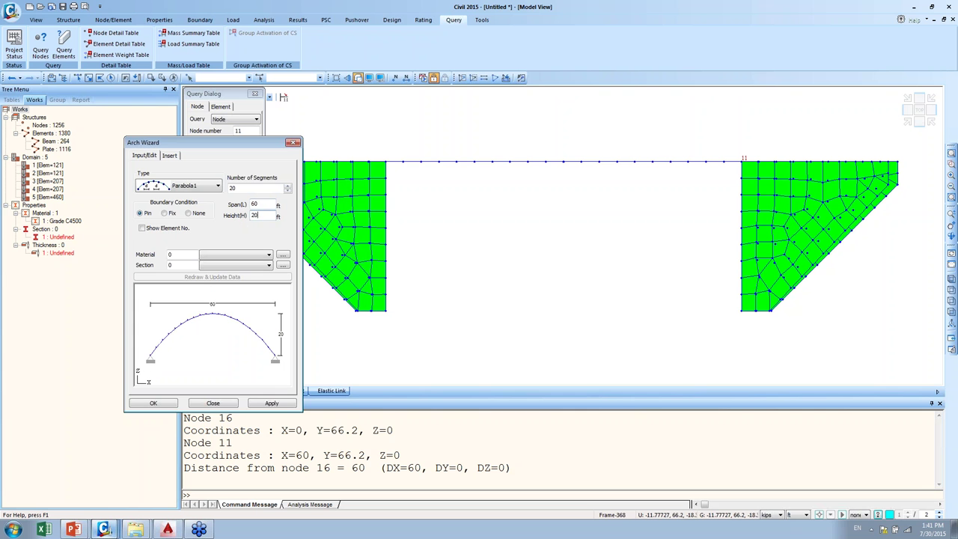
{"action": "key", "text": "BackSpace"}
{"action": "key", "text": "BackSpace"}
{"action": "type", "text": "15"}
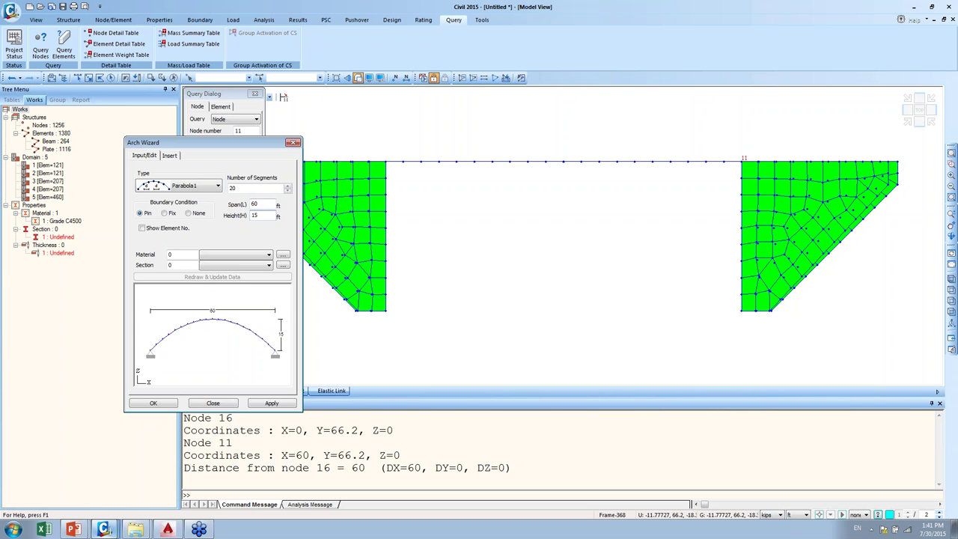
- Assign material 1 (Grade C4500) and section number 1 to the arch
{"action": "left_click", "coordinate": [210, 257]}
{"action": "left_click", "coordinate": [216, 266]}
{"action": "left_click", "coordinate": [214, 266]}
{"action": "left_click", "coordinate": [188, 265]}
{"action": "key", "text": "Tab"}
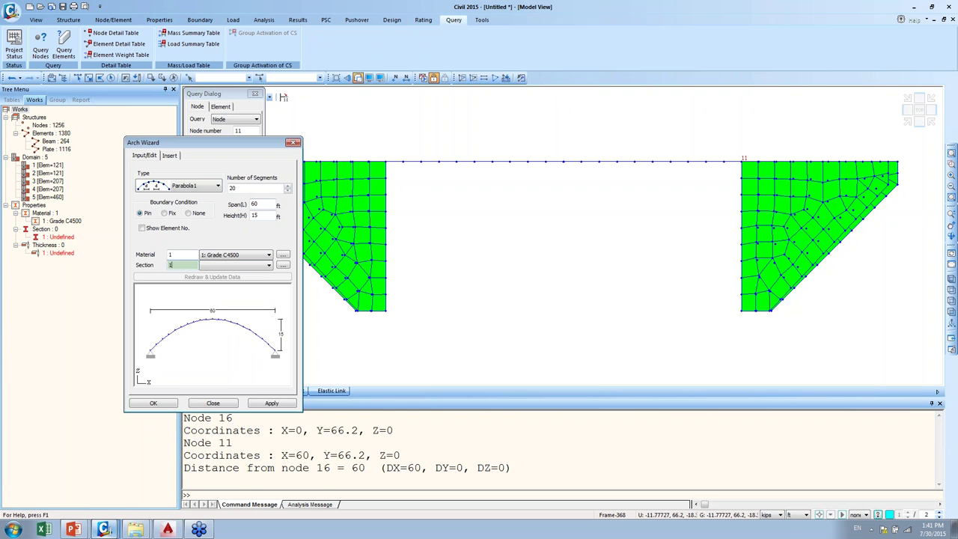
{"action": "double_click", "coordinate": [189, 255]}
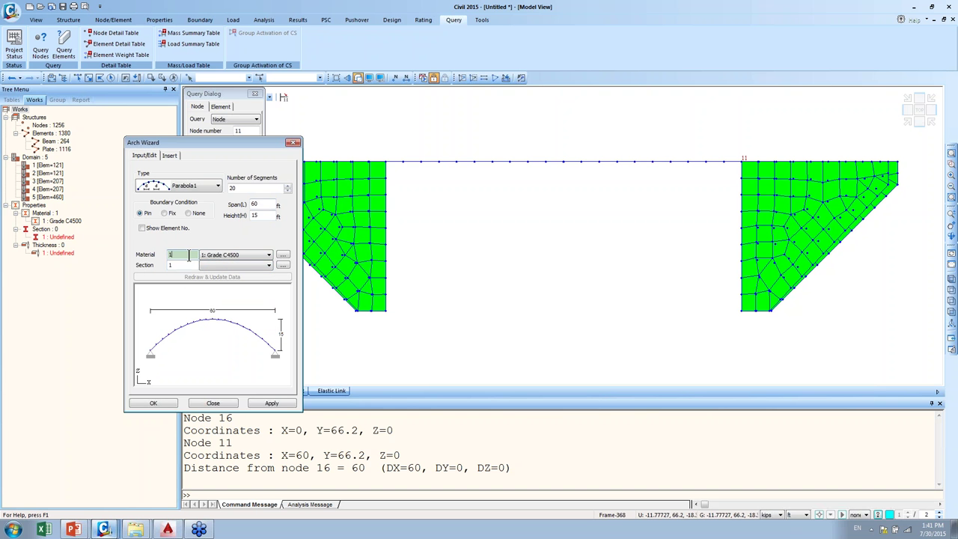
- Insert the parabolic arch with its origin at 0, 0, 0, on the abutment's top corner node
{"action": "left_click", "coordinate": [170, 155]}
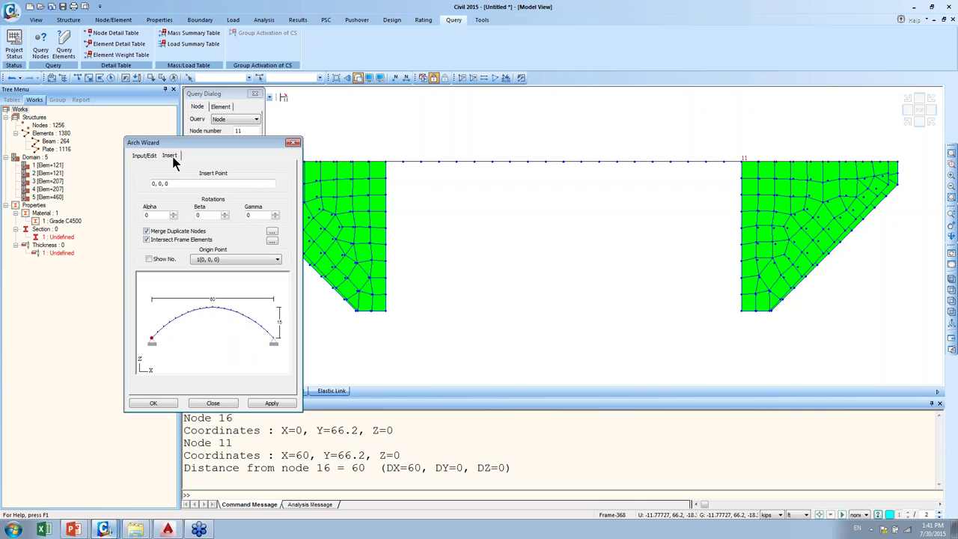
{"action": "left_click", "coordinate": [180, 183]}
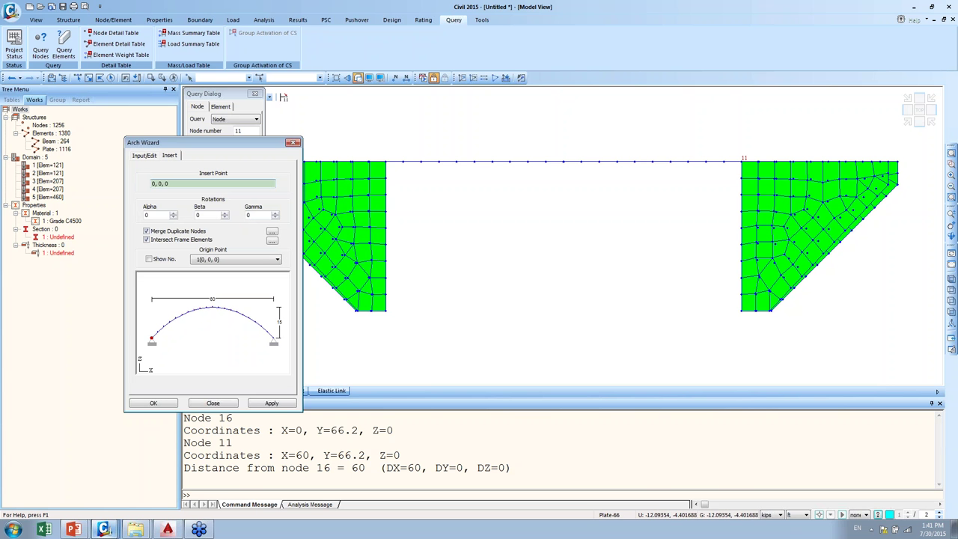
{"action": "left_click", "coordinate": [387, 164]}
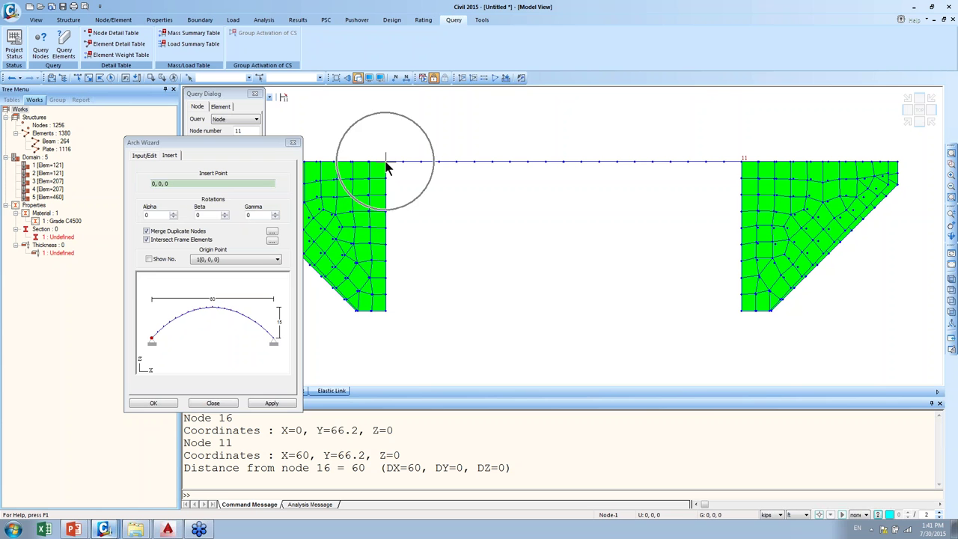
{"action": "left_click", "coordinate": [386, 163]}
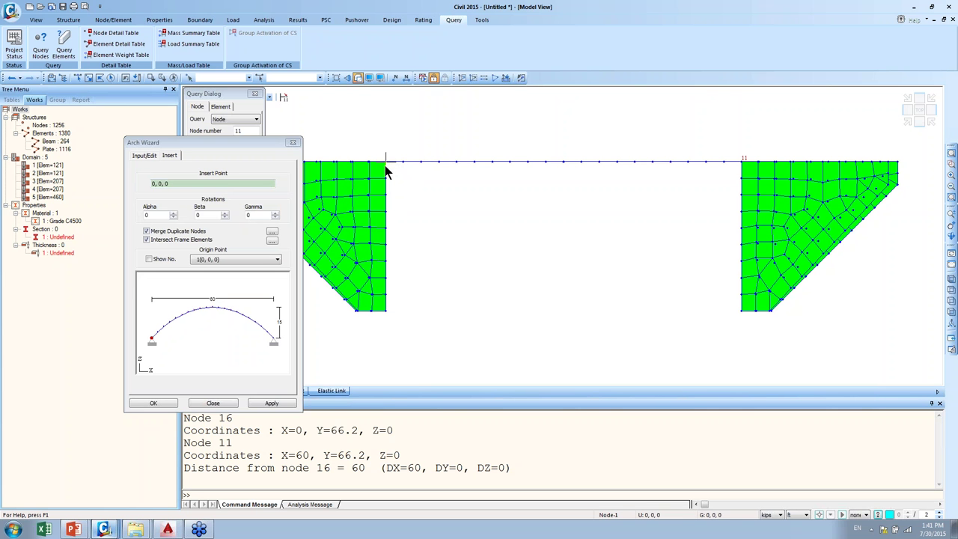
{"action": "left_click", "coordinate": [154, 404]}
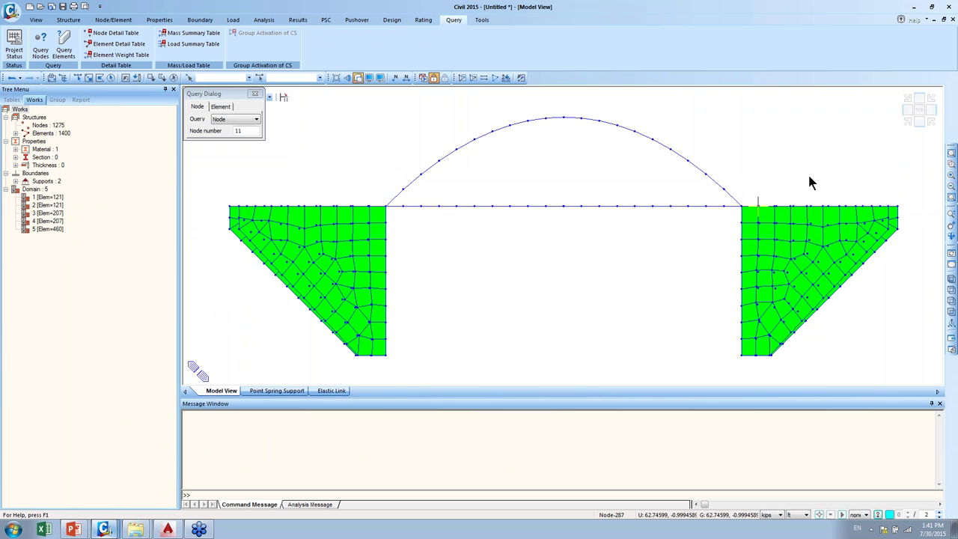
- Start Translate Nodes and, in front view, select the first row of slab nodes inside each abutment
{"action": "middle_click_drag", "start_coordinate": [827, 216], "coordinate": [837, 187]}
{"action": "left_click", "coordinate": [907, 125]}
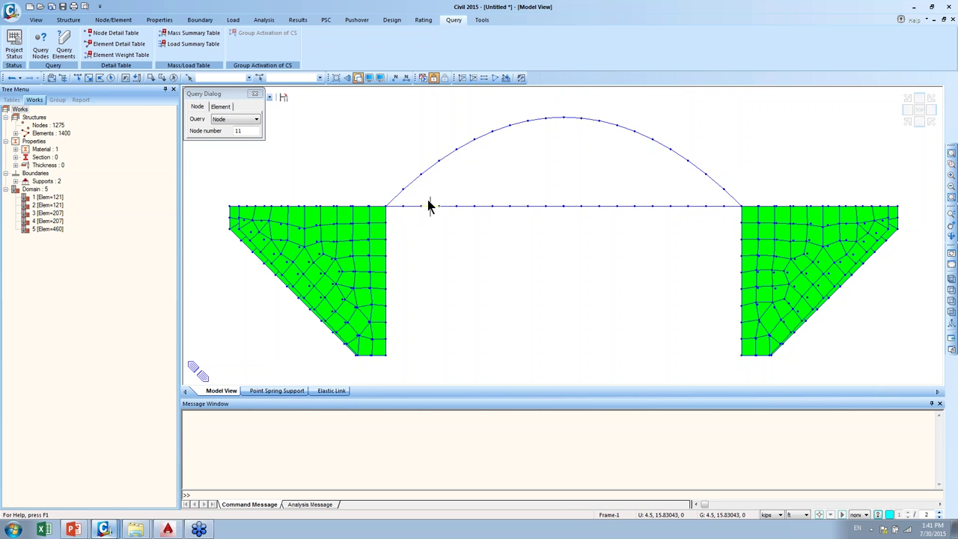
{"action": "left_click", "coordinate": [100, 20]}
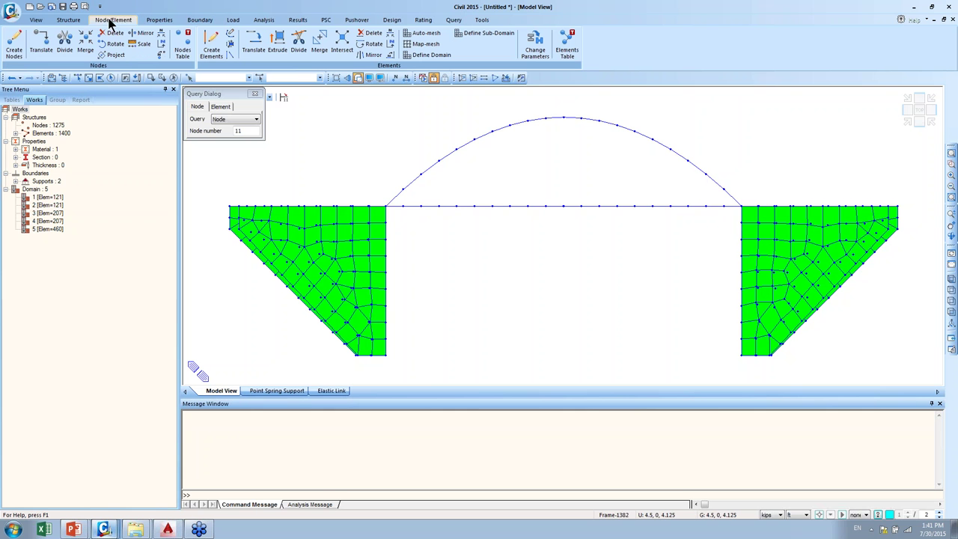
{"action": "left_click", "coordinate": [47, 63]}
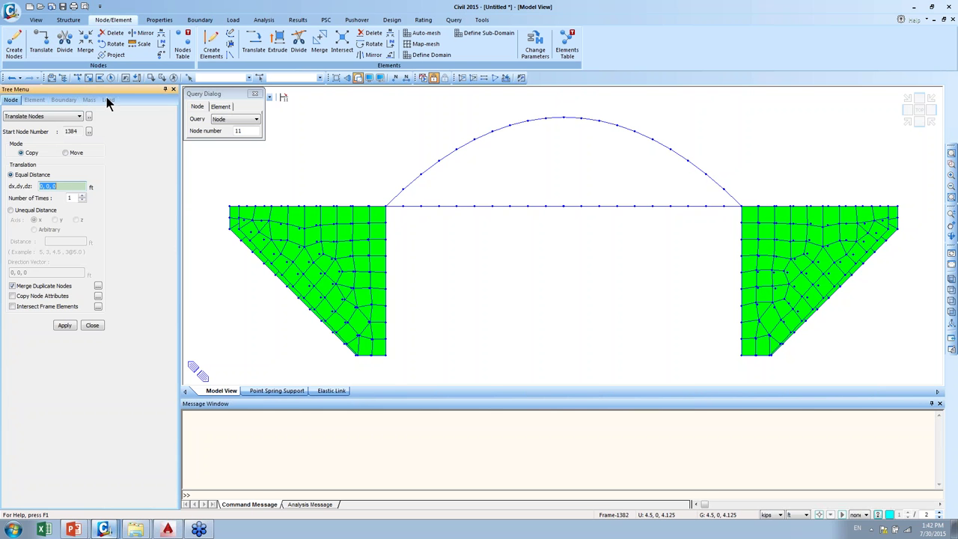
{"action": "left_click", "coordinate": [189, 78]}
{"action": "left_click_drag", "start_coordinate": [396, 207], "coordinate": [413, 216]}
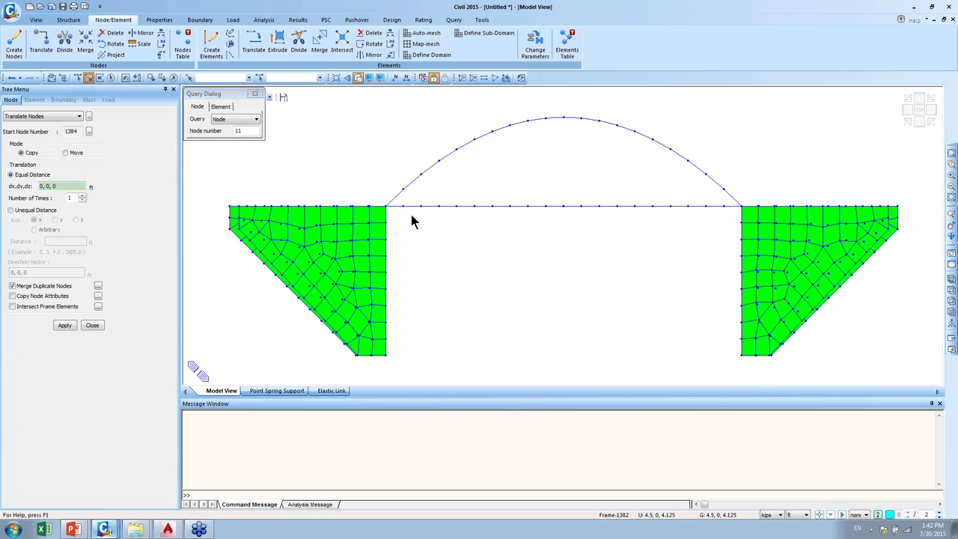
{"action": "left_click_drag", "start_coordinate": [732, 219], "coordinate": [717, 200]}
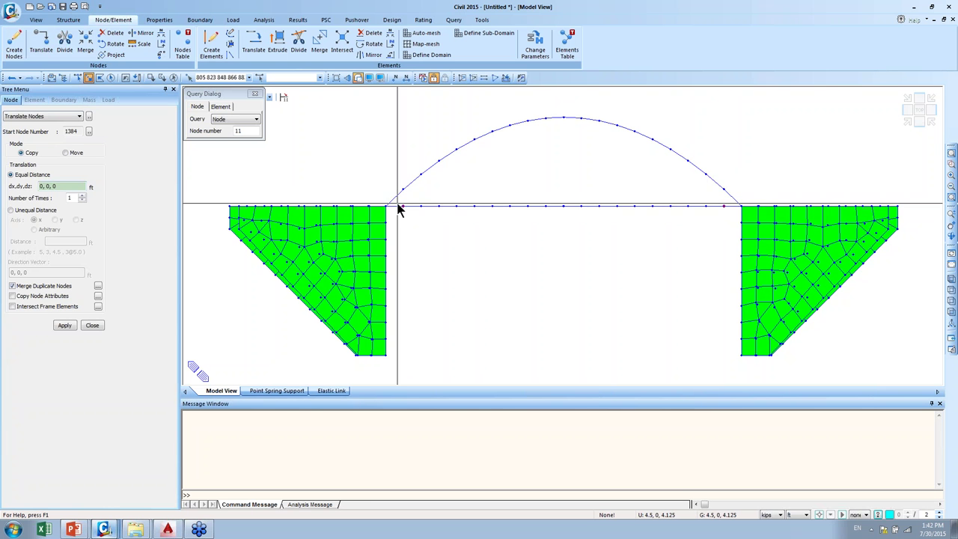
{"action": "left_click", "coordinate": [581, 209]}
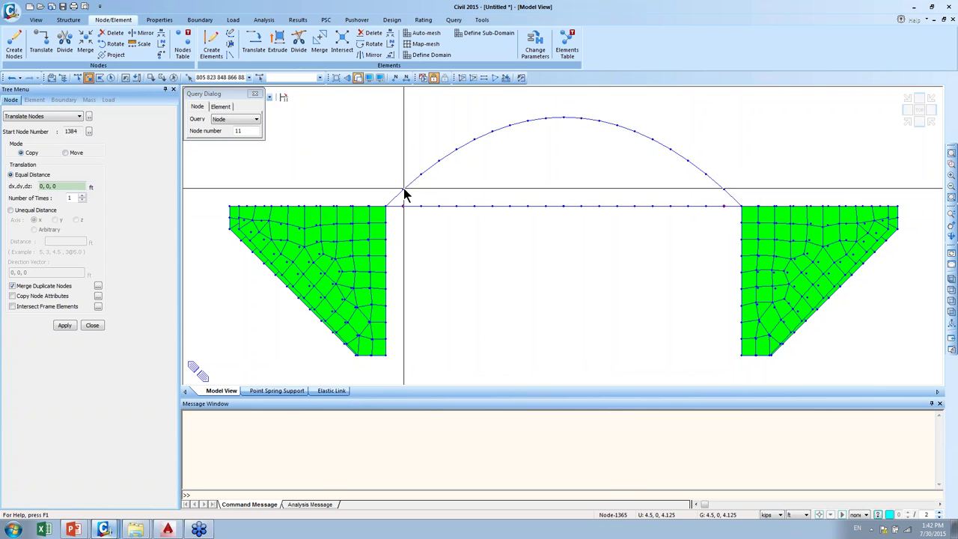
- Query arch node 1365 and slab node 887 to measure their vertical offset, enlarging the message text for reading
{"action": "left_click", "coordinate": [230, 124]}
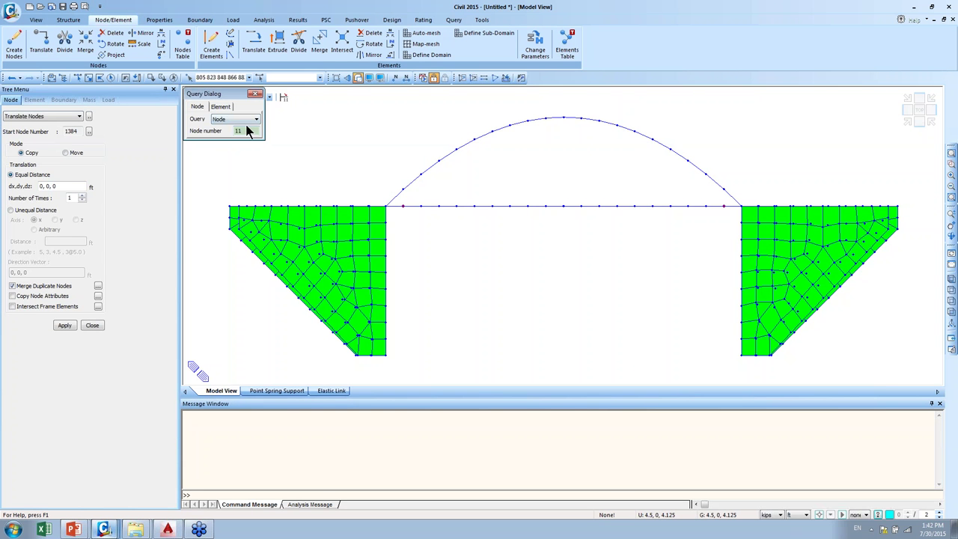
{"action": "left_click", "coordinate": [404, 206]}
{"action": "left_click", "coordinate": [405, 207]}
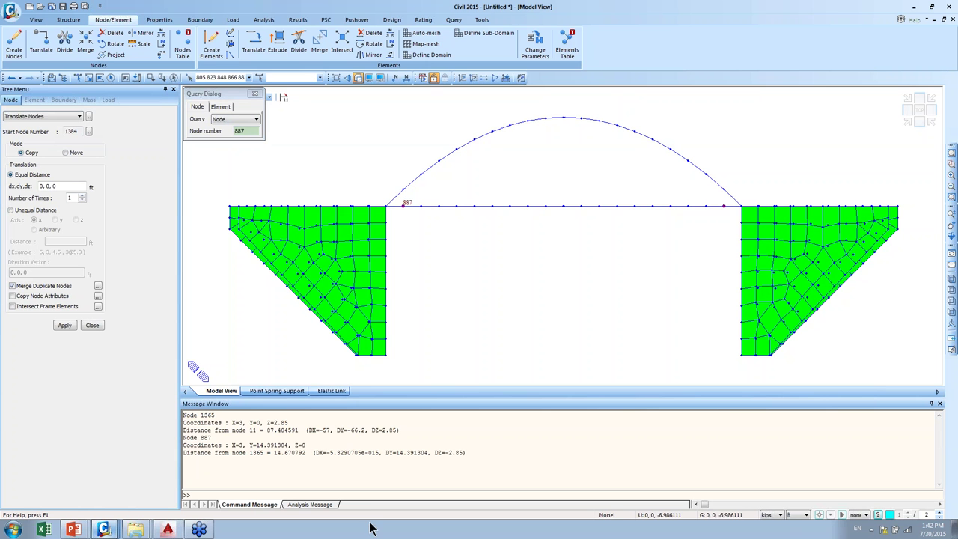
{"action": "left_click", "coordinate": [345, 464]}
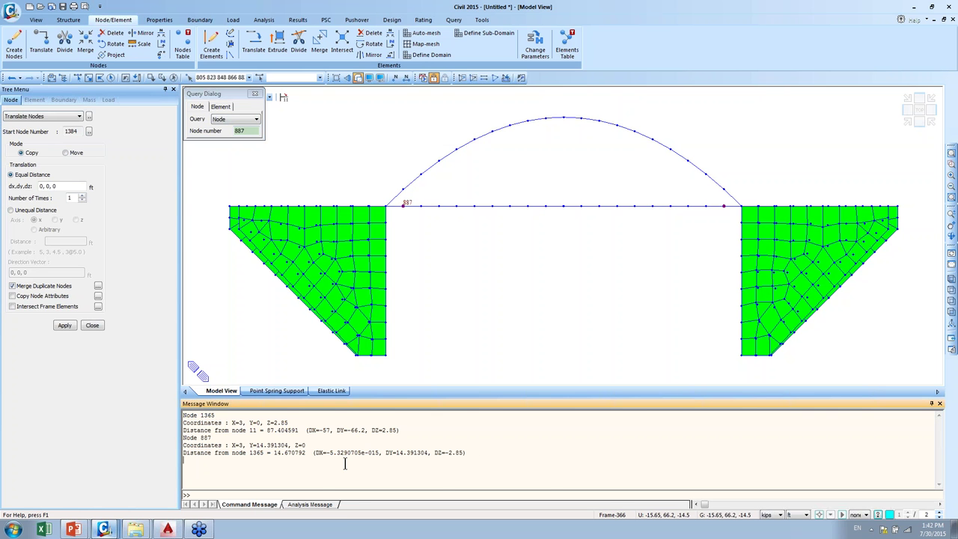
{"action": "scroll", "coordinate": [345, 465], "scroll_direction": "up", "scroll_amount": 5, "text": "ctrl"}
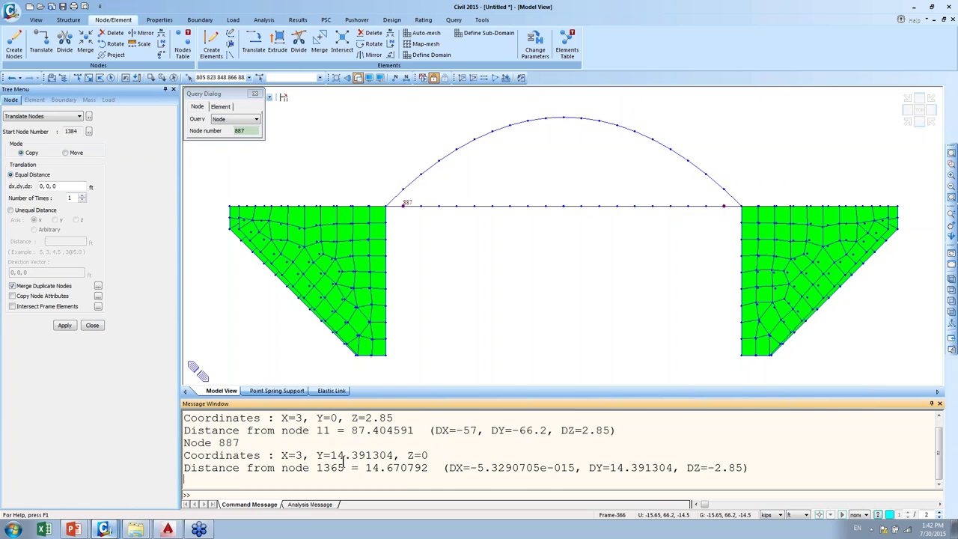
{"action": "scroll", "coordinate": [346, 463], "scroll_direction": "down", "scroll_amount": 3, "text": "ctrl"}
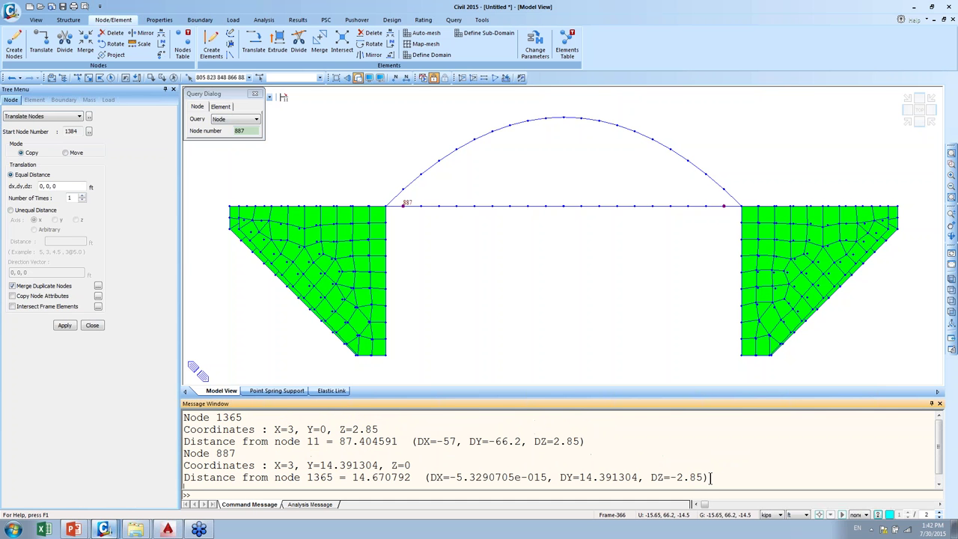
- Move the selected slab node rows by 0, 0, 2.85 ft in Move mode to meet the arch
{"action": "left_click_drag", "start_coordinate": [706, 477], "coordinate": [677, 477]}
{"action": "key", "text": "ctrl+c"}
{"action": "double_click", "coordinate": [54, 186]}
{"action": "key", "text": "ctrl+v"}
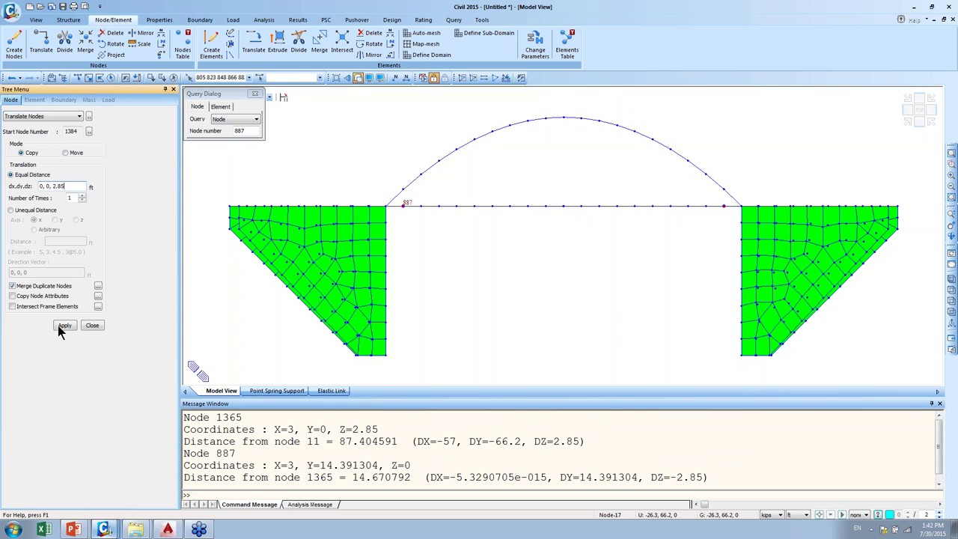
{"action": "left_click", "coordinate": [73, 153]}
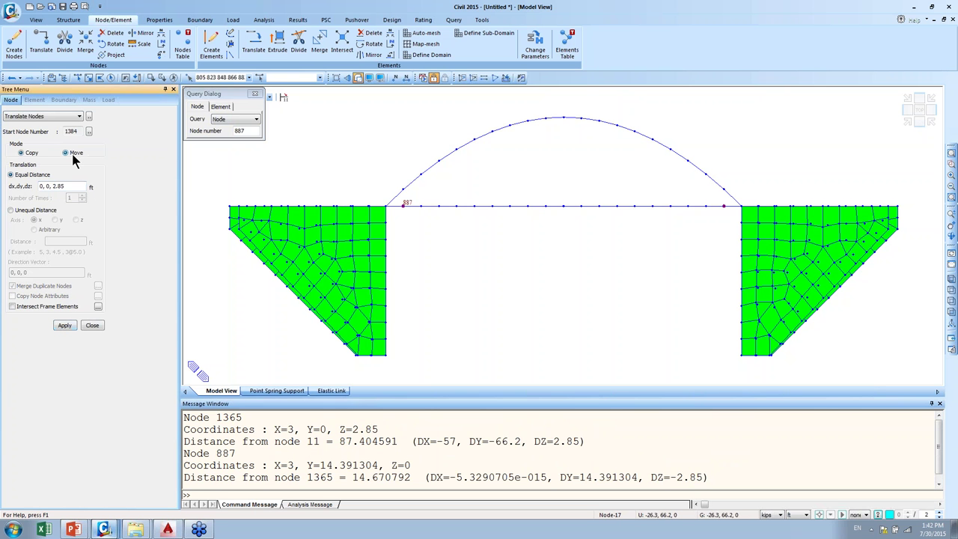
{"action": "left_click", "coordinate": [65, 324]}
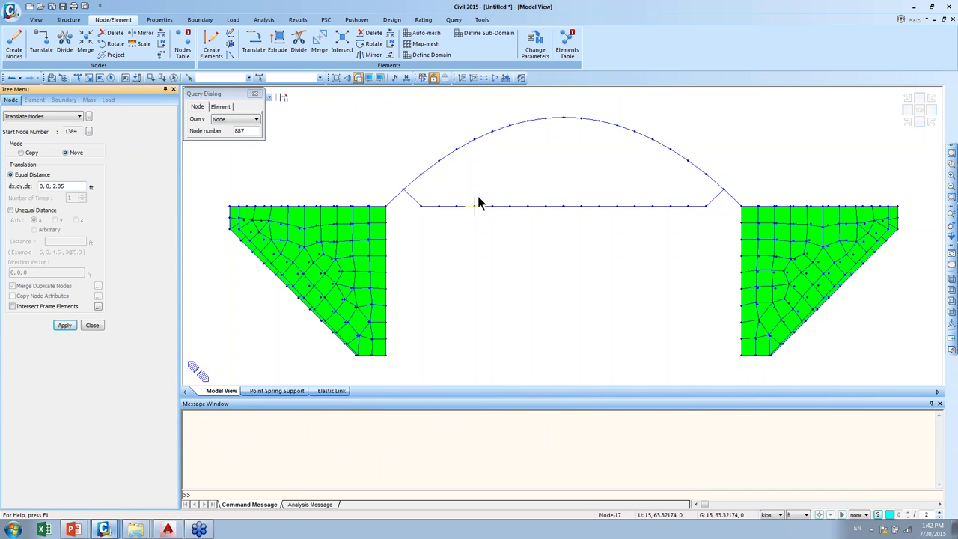
- Select the second row of slab nodes from each abutment and query nodes 905 and 1366 for their vertical offset
{"action": "mouse_move", "coordinate": [480, 203]}
{"action": "middle_mouse_down", "text": "ctrl"}
{"action": "mouse_move", "coordinate": [578, 265]}
{"action": "mouse_move", "coordinate": [589, 247]}
{"action": "mouse_move", "coordinate": [542, 238]}
{"action": "mouse_move", "coordinate": [481, 271]}
{"action": "mouse_move", "coordinate": [516, 259]}
{"action": "mouse_move", "coordinate": [594, 178]}
{"action": "middle_mouse_up", "text": "ctrl"}
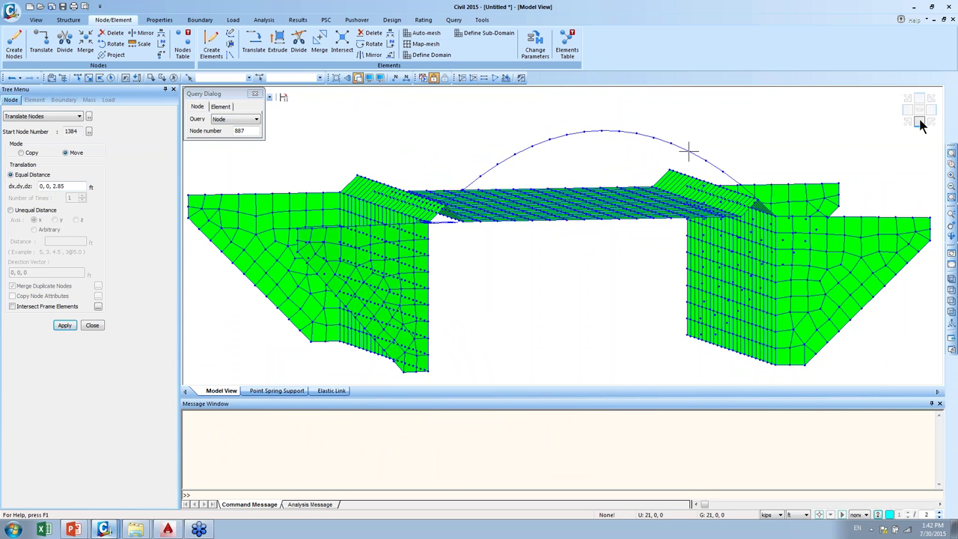
{"action": "left_click", "coordinate": [905, 126]}
{"action": "left_click", "coordinate": [88, 77]}
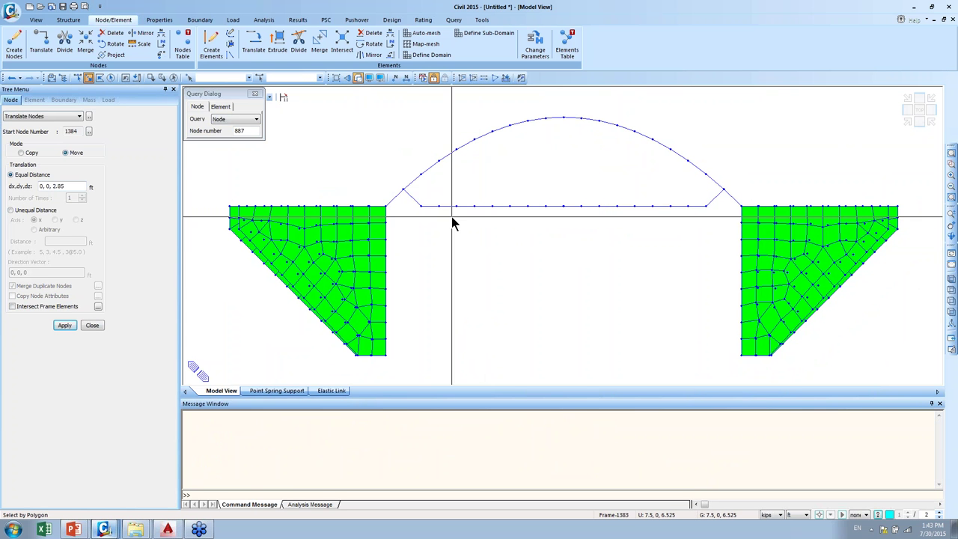
{"action": "left_click_drag", "start_coordinate": [432, 226], "coordinate": [646, 182]}
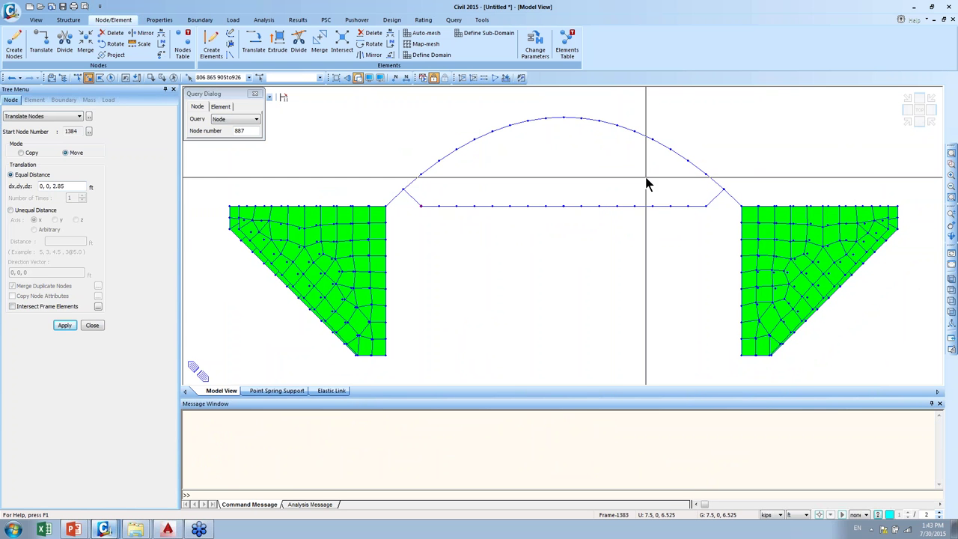
{"action": "left_click", "coordinate": [706, 205]}
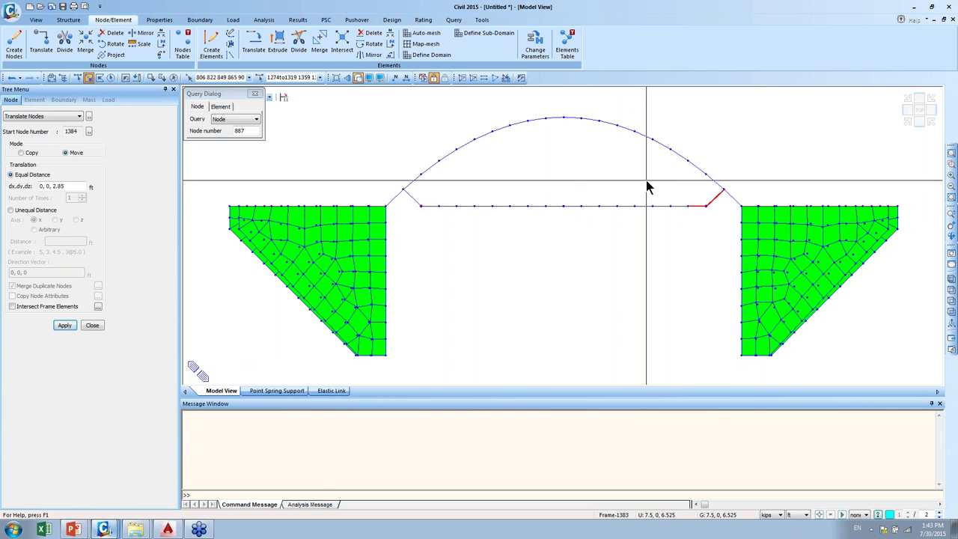
{"action": "left_click", "coordinate": [421, 206]}
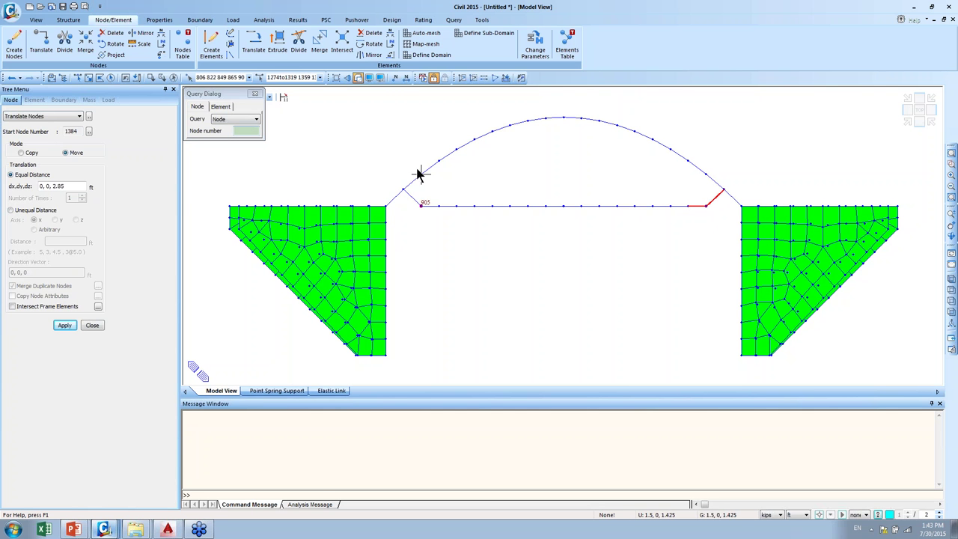
{"action": "left_click", "coordinate": [425, 172]}
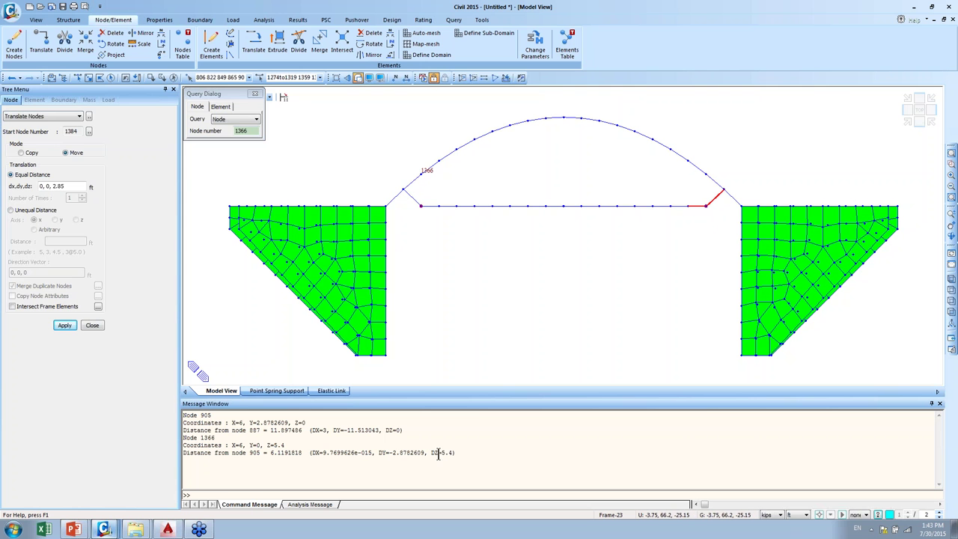
- Move the second slab node rows by 0, 0, 5.4 ft up to the arch
{"action": "left_click", "coordinate": [75, 185]}
{"action": "key", "text": "BackSpace"}
{"action": "key", "text": "BackSpace"}
{"action": "key", "text": "BackSpace"}
{"action": "key", "text": "BackSpace"}
{"action": "type", "text": "5.4"}
{"action": "left_click", "coordinate": [65, 325]}
- Select the third row of slab nodes from each abutment and query nodes 1367 and 929 for their vertical offset
{"action": "left_click", "coordinate": [89, 77]}
{"action": "left_click_drag", "start_coordinate": [450, 225], "coordinate": [696, 223]}
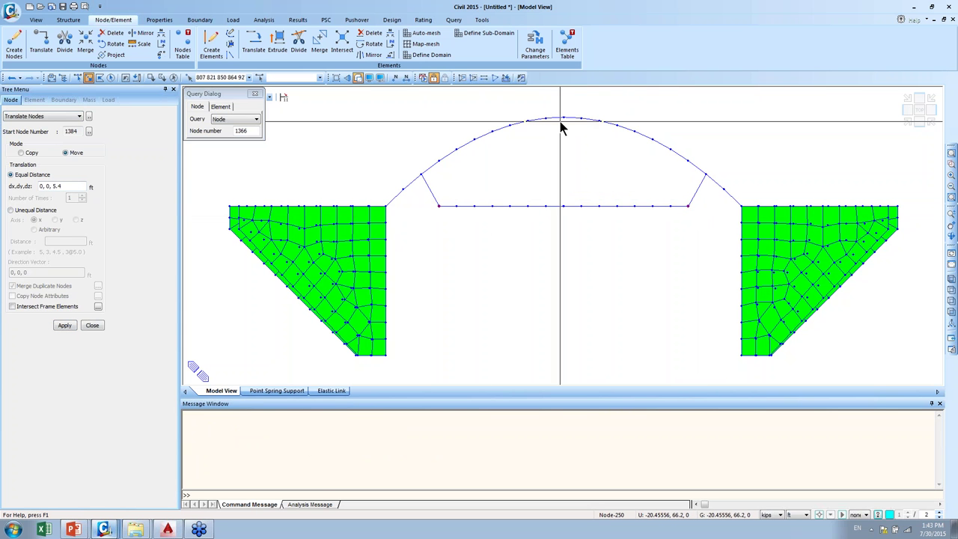
{"action": "left_click", "coordinate": [439, 159]}
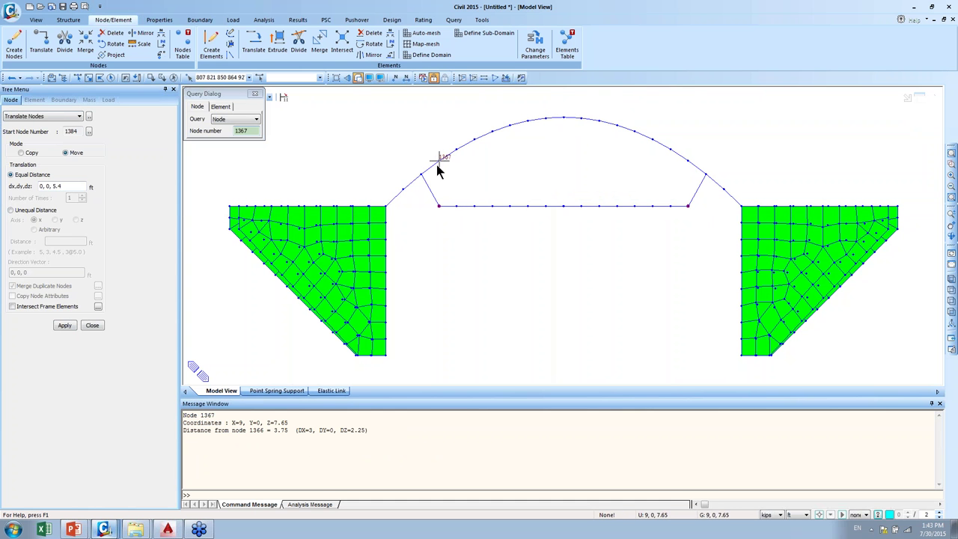
{"action": "left_click", "coordinate": [439, 208]}
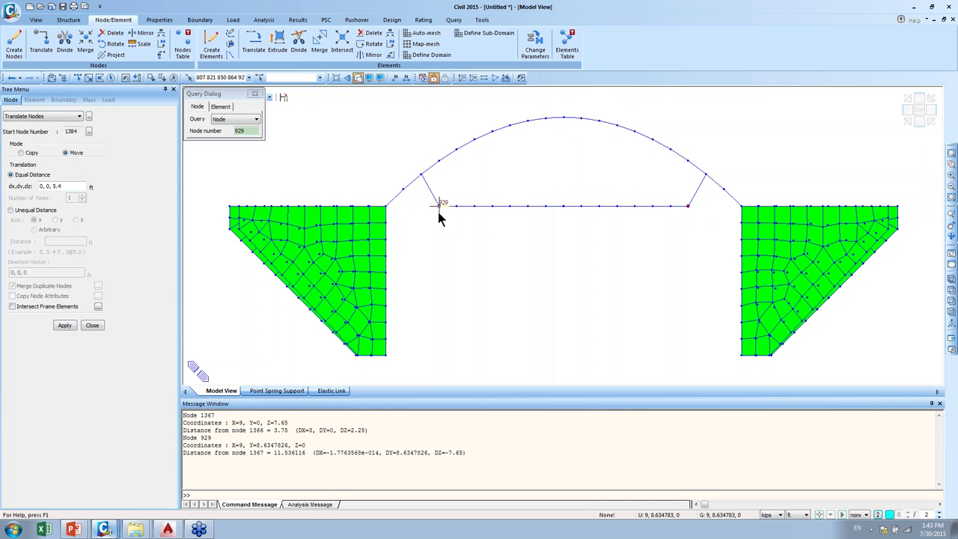
{"action": "left_click", "coordinate": [387, 451]}
- Move the third slab node rows by 0, 0, 7.65 ft up to the arch
{"action": "left_click", "coordinate": [75, 187]}
{"action": "type", "text": "0, 0, 5"}
{"action": "key", "text": "BackSpace"}
{"action": "type", "text": "7.65"}
{"action": "left_click", "coordinate": [65, 326]}
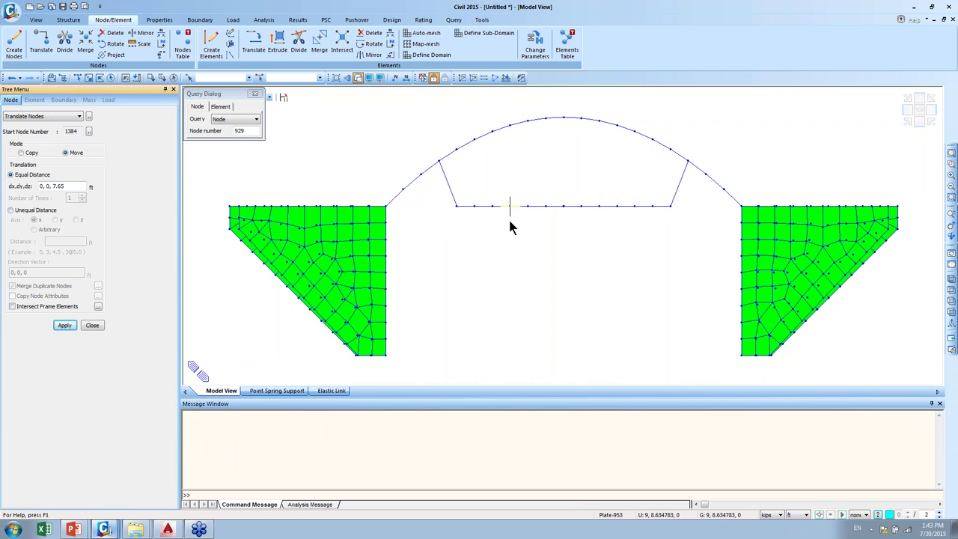
- Inspect the partly raised slab in 3D, switch to the Box Culvert Bridge Arch Analysis model and examine its arched roof from several angles
{"action": "middle_click_drag", "start_coordinate": [514, 225], "coordinate": [360, 330], "text": "ctrl"}
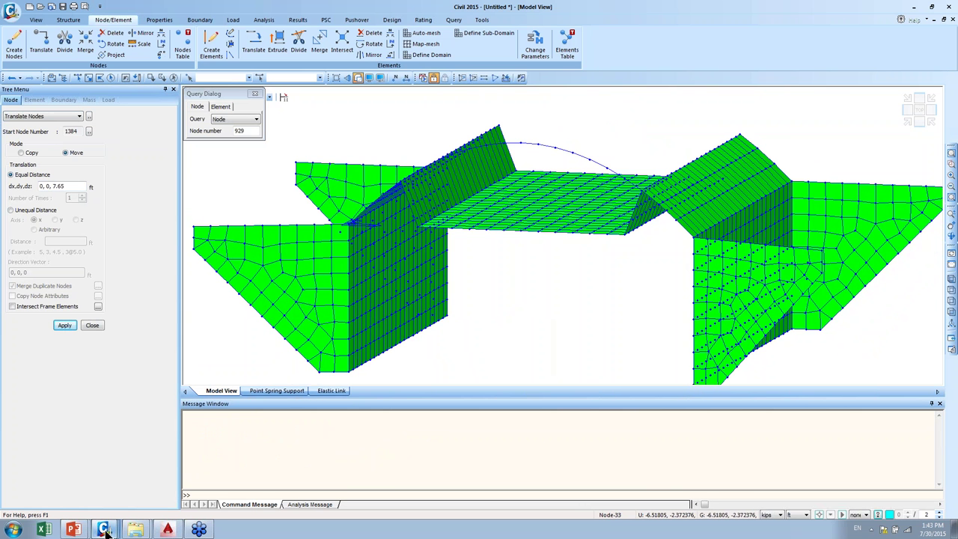
{"action": "mouse_move", "coordinate": [107, 531]}
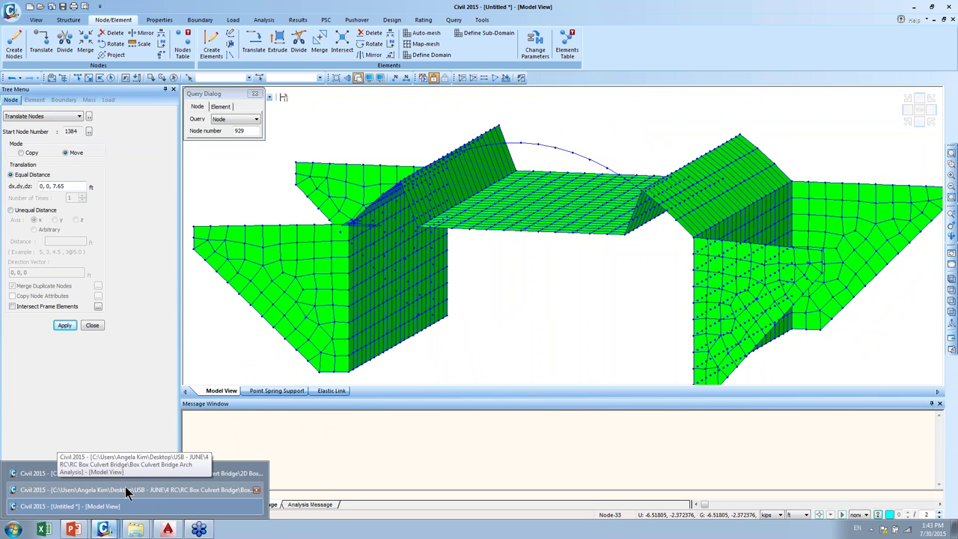
{"action": "left_click", "coordinate": [125, 487]}
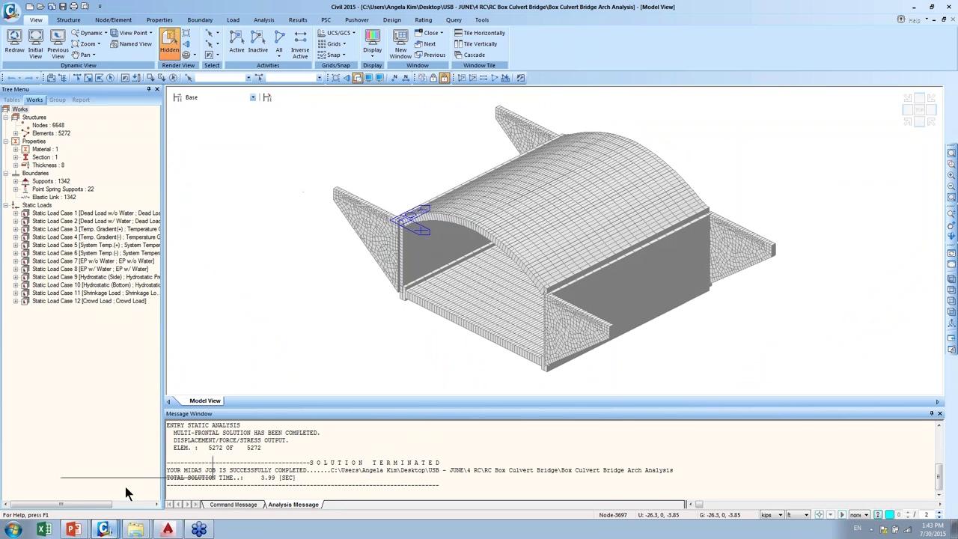
{"action": "left_click", "coordinate": [915, 123]}
{"action": "left_click", "coordinate": [908, 121]}
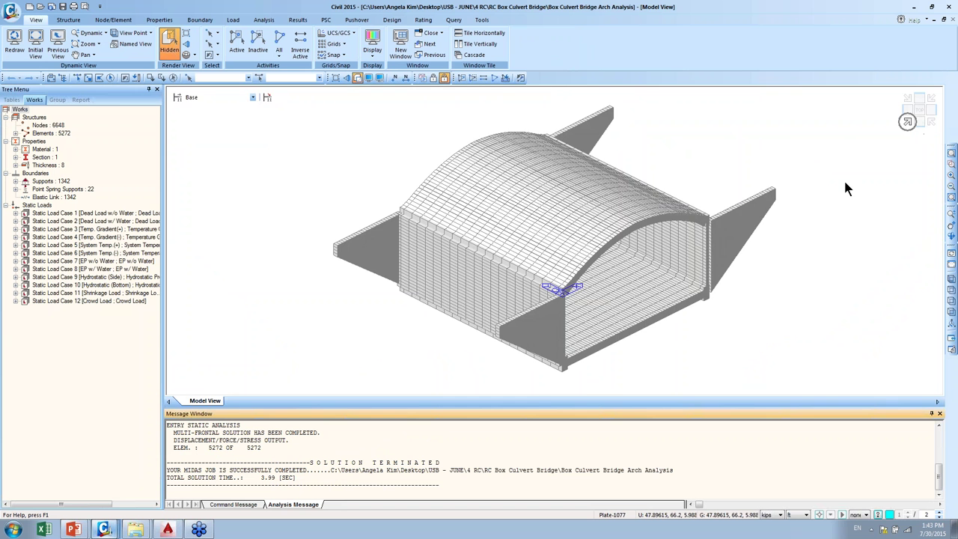
{"action": "middle_click_drag", "start_coordinate": [841, 184], "coordinate": [768, 177], "text": "ctrl"}
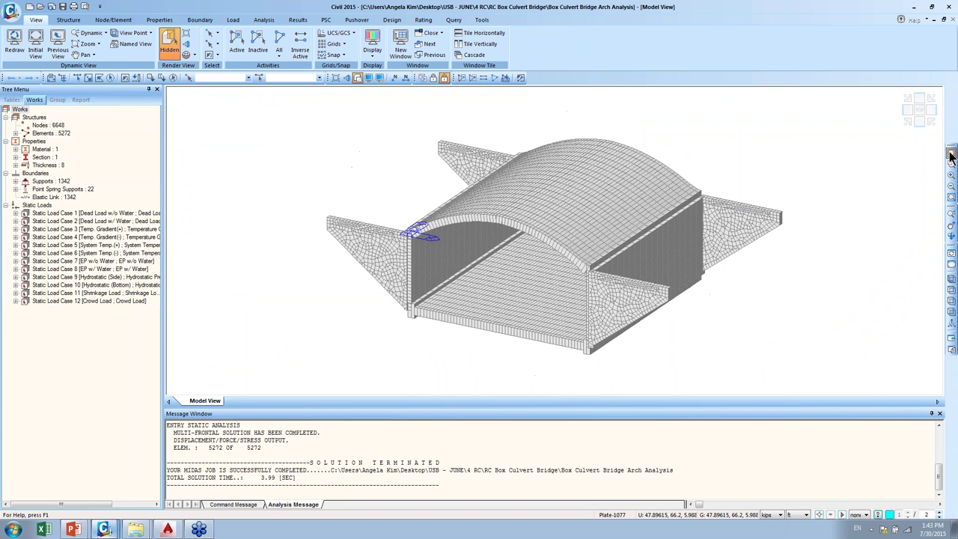
{"action": "scroll", "coordinate": [836, 221], "scroll_direction": "up", "scroll_amount": 1}
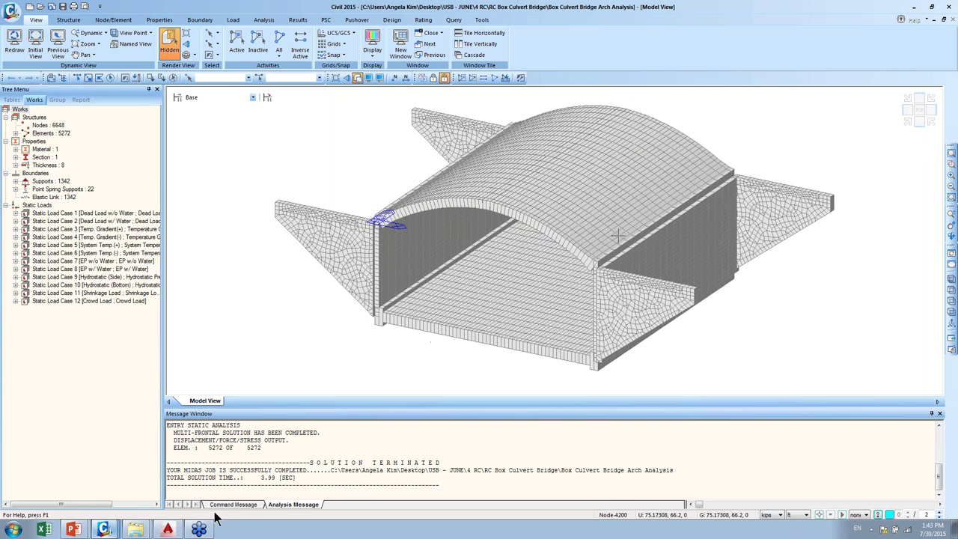
{"action": "mouse_move", "coordinate": [127, 534]}
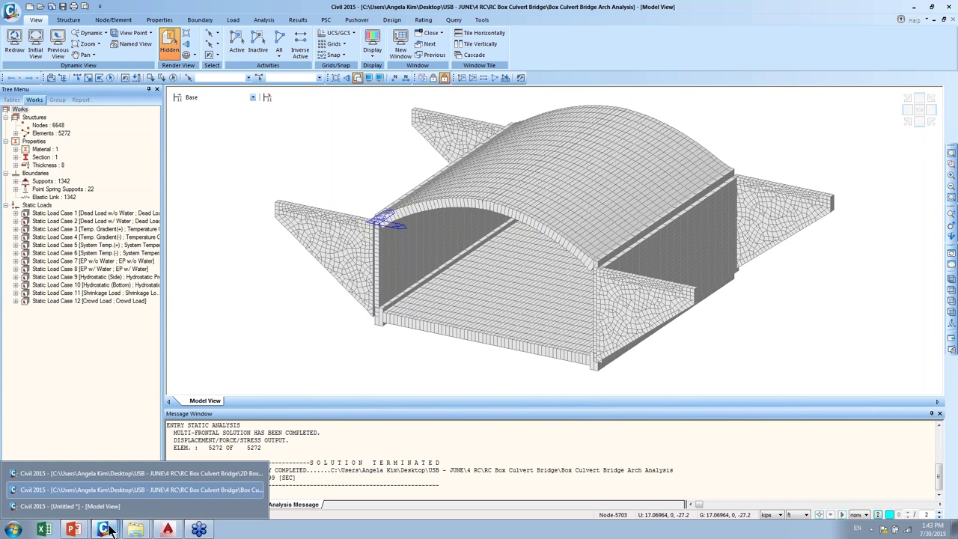
{"action": "left_click", "coordinate": [68, 20]}
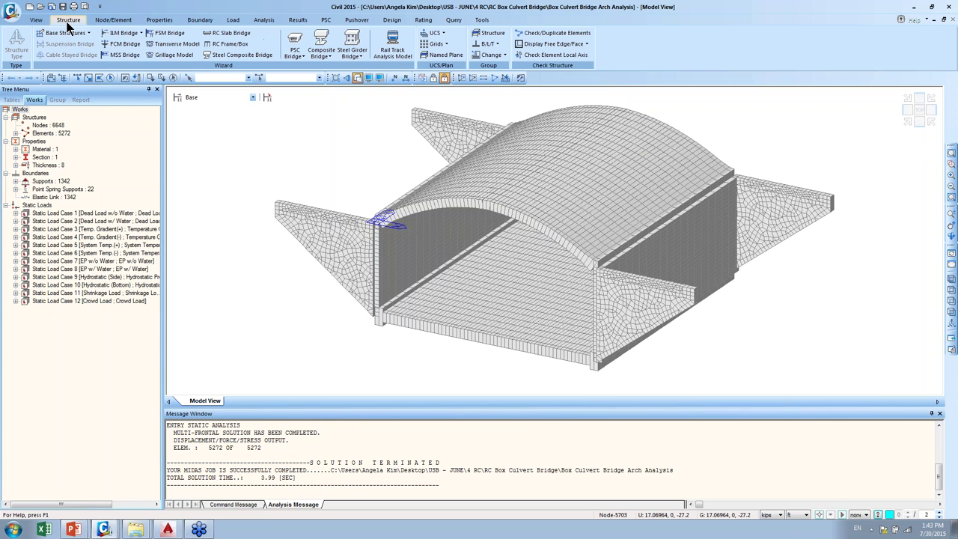
{"action": "left_click", "coordinate": [115, 21]}
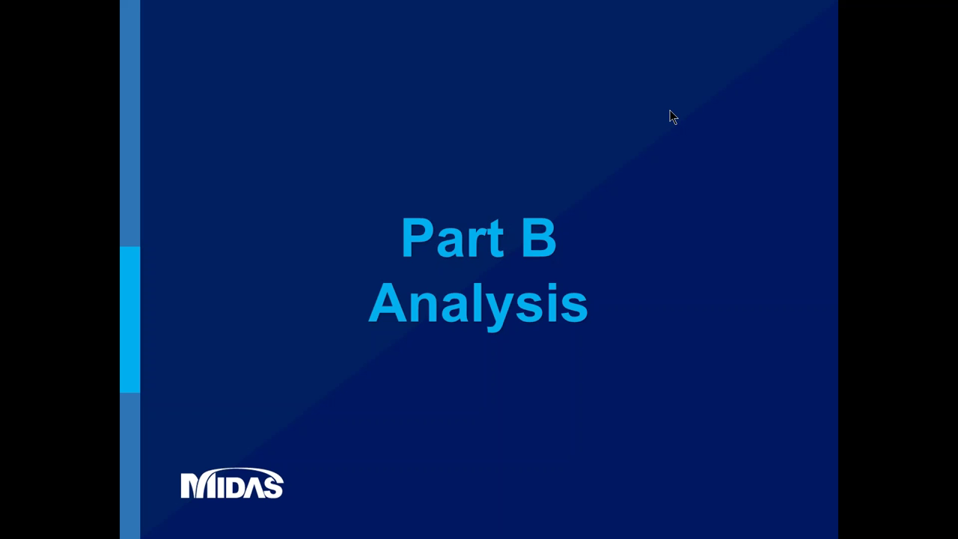
{"action": "left_click", "coordinate": [716, 320]}
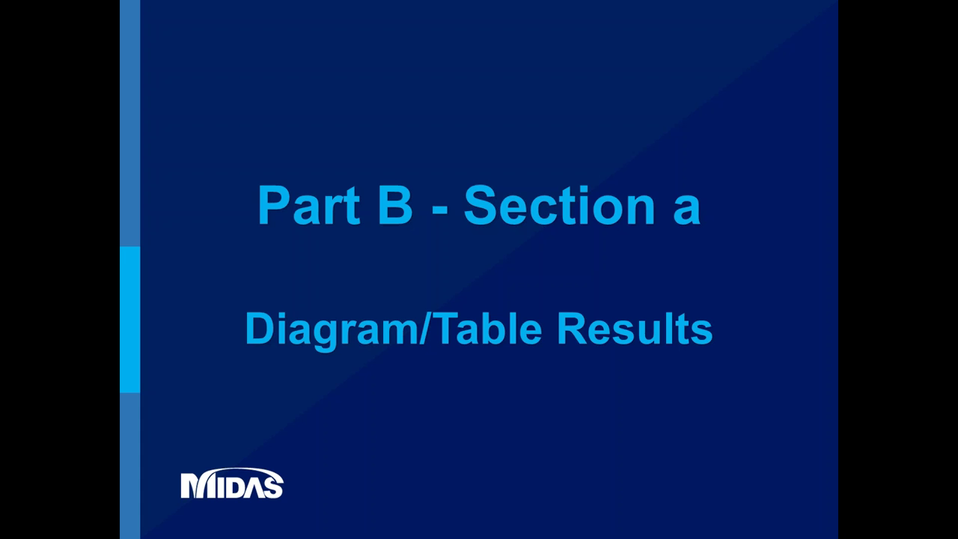
{"action": "left_click", "coordinate": [477, 275]}
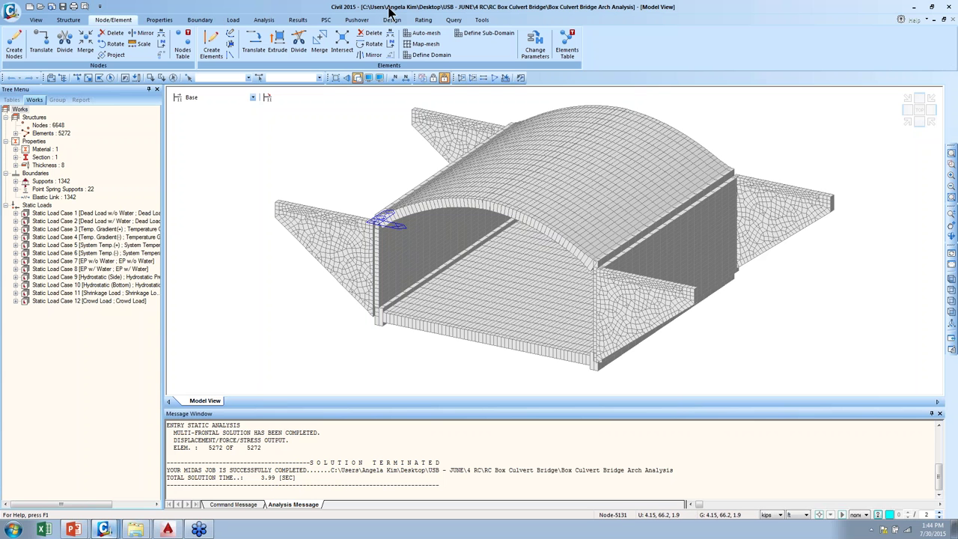
{"action": "left_click", "coordinate": [289, 21]}
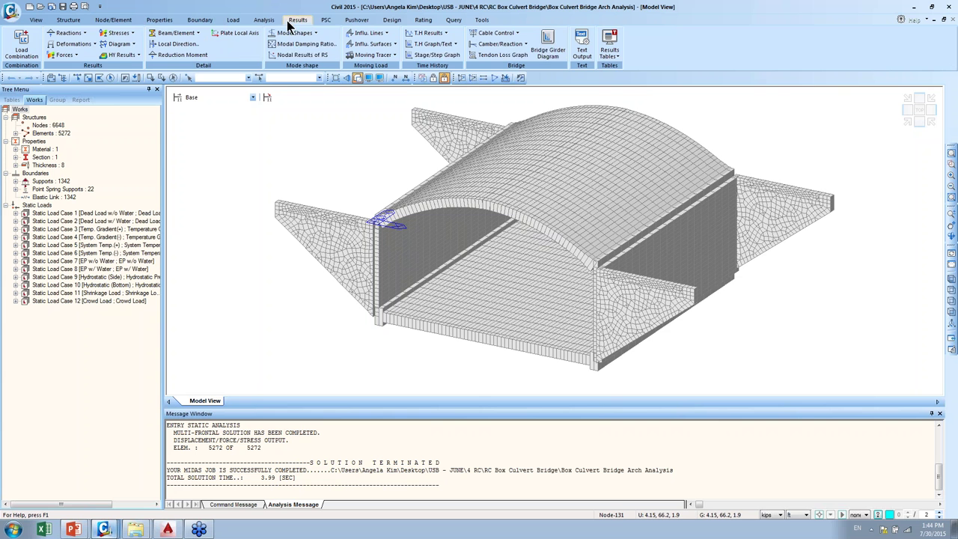
{"action": "left_click", "coordinate": [94, 60]}
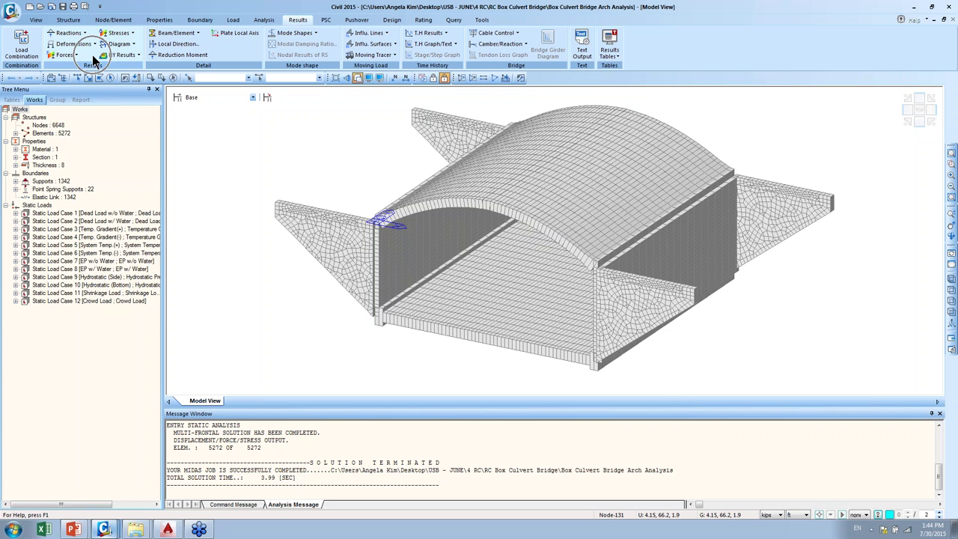
{"action": "left_click", "coordinate": [262, 21]}
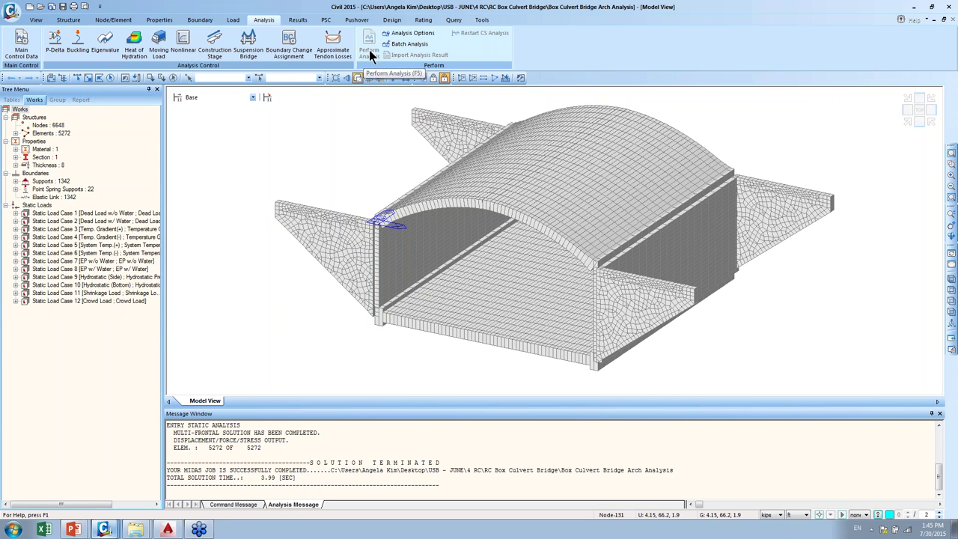
- Display the Mxx plate moment contour with legend for the Dead Load w/o Water case
{"action": "left_click", "coordinate": [305, 20]}
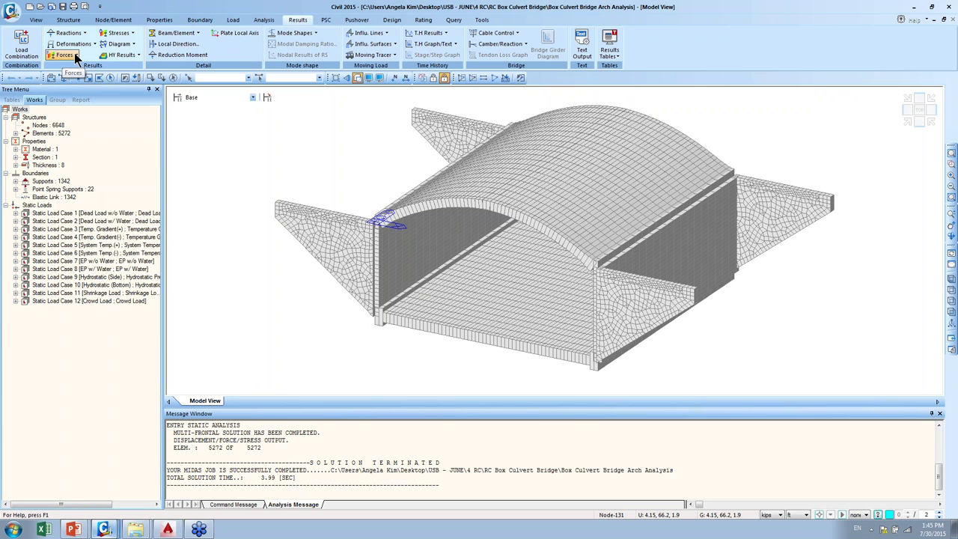
{"action": "left_click", "coordinate": [74, 54]}
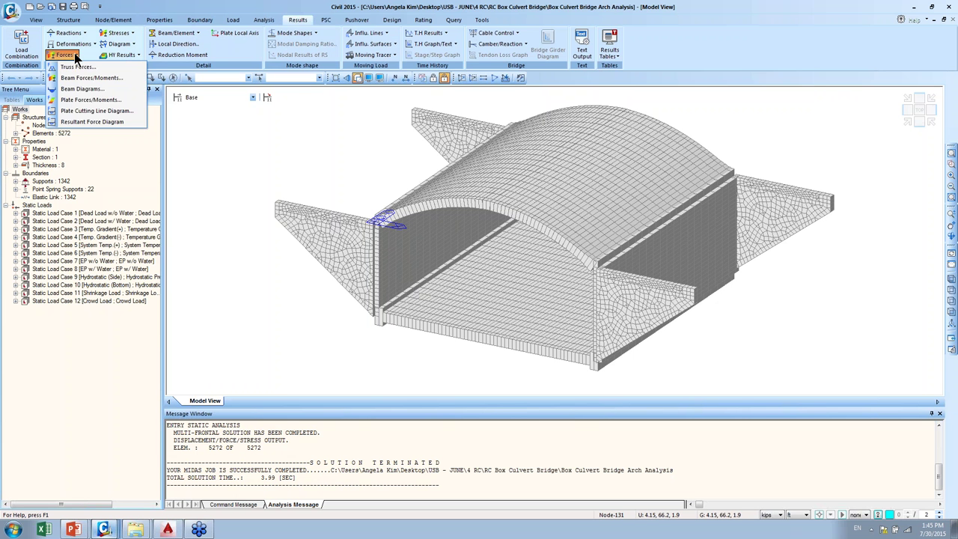
{"action": "left_click", "coordinate": [126, 100]}
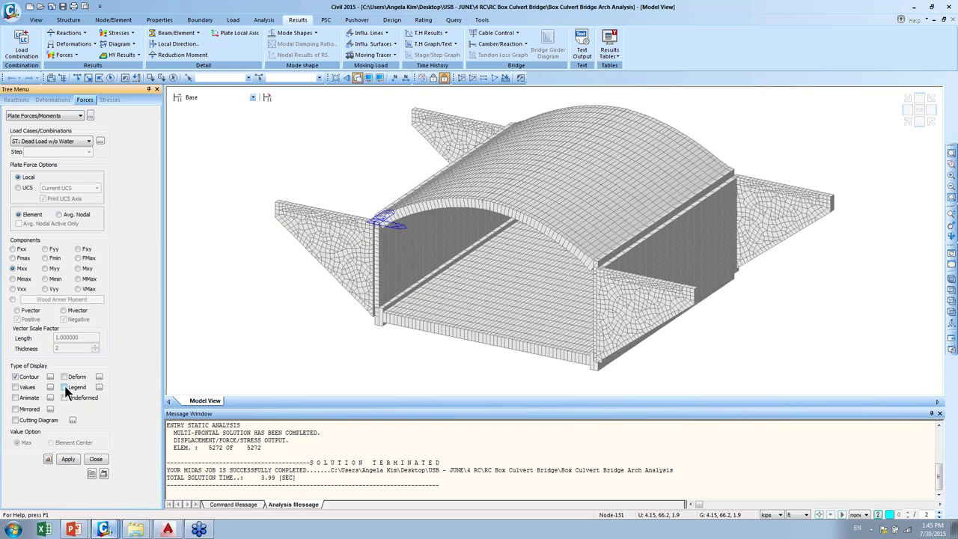
{"action": "left_click", "coordinate": [70, 460]}
{"action": "left_click", "coordinate": [67, 461]}
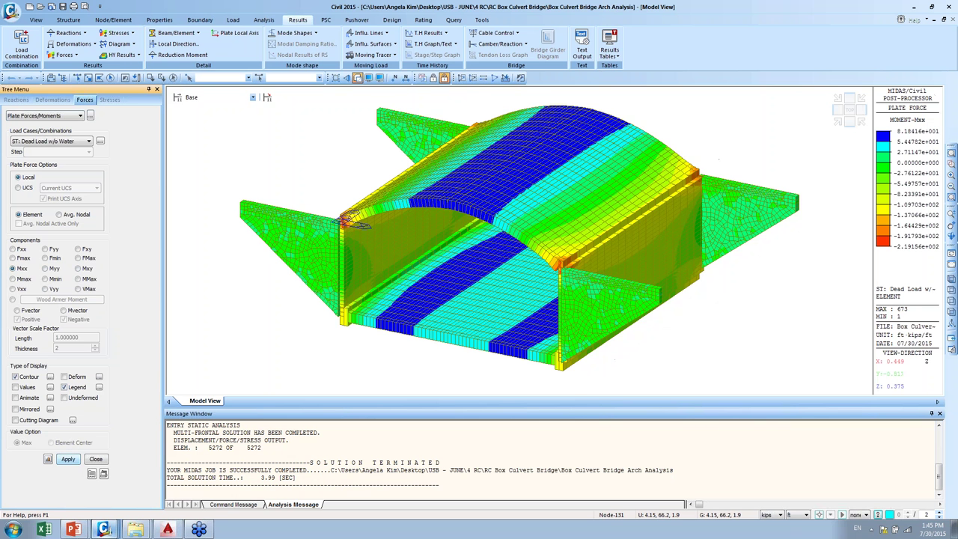
- Display the Mxx moment contour for combination LCB1-Factored and view the culvert from its other side
{"action": "left_click", "coordinate": [69, 141]}
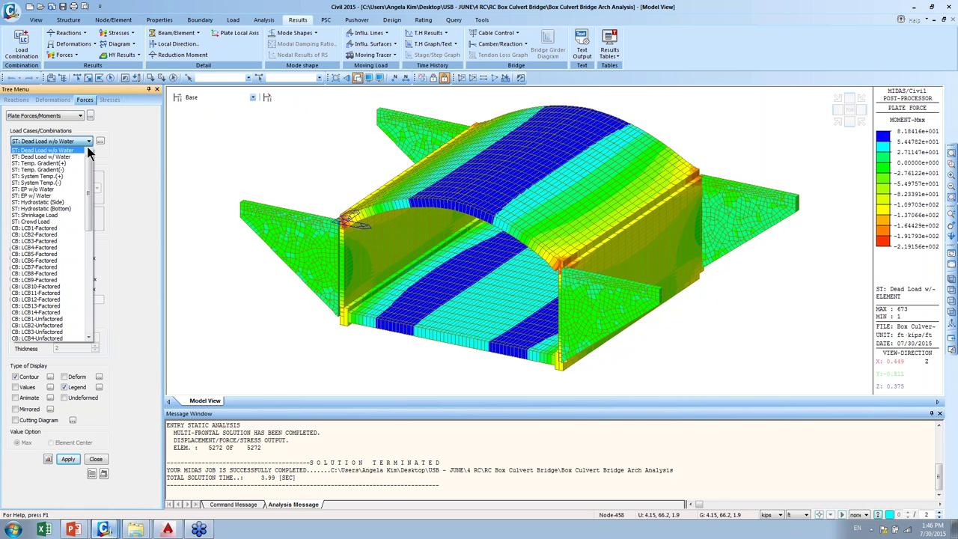
{"action": "left_click", "coordinate": [69, 229]}
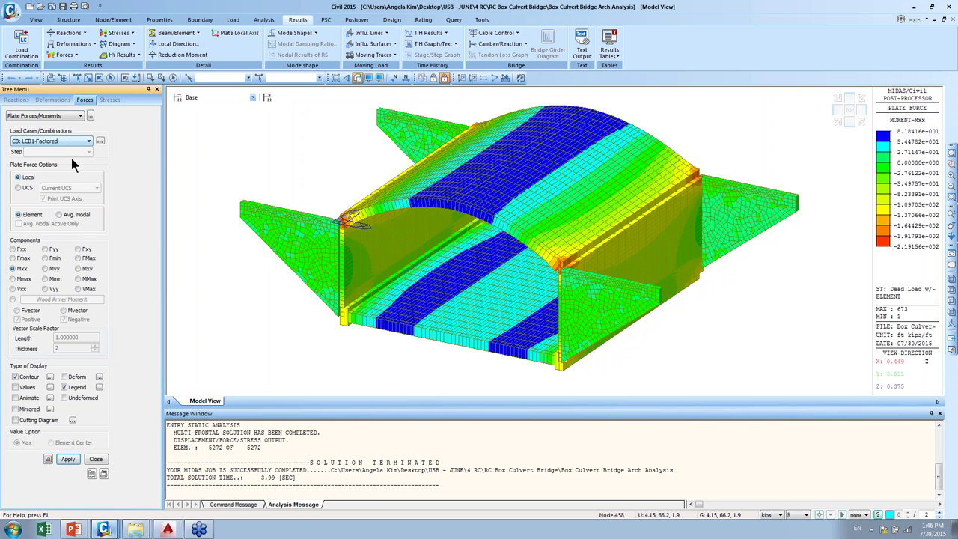
{"action": "left_click", "coordinate": [68, 460]}
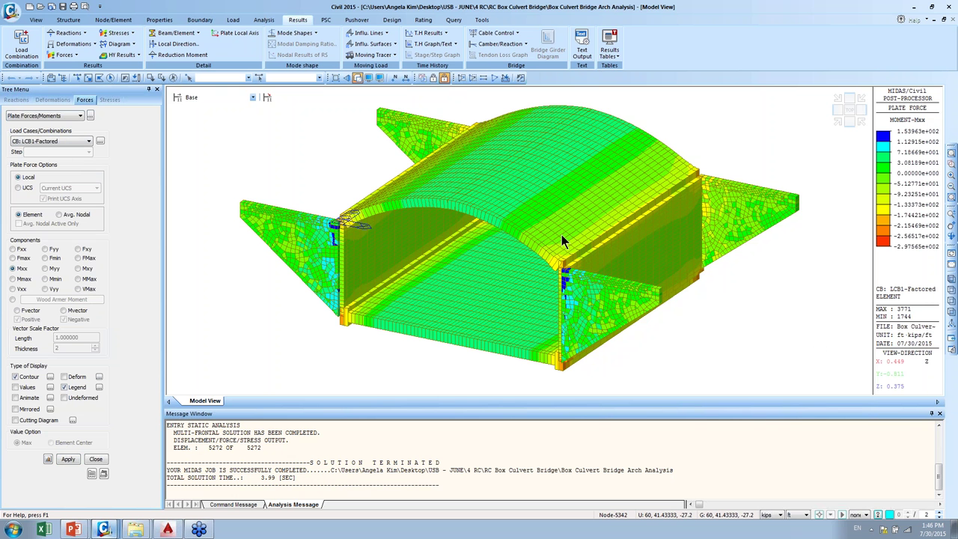
{"action": "middle_click_drag", "start_coordinate": [561, 235], "coordinate": [634, 239], "text": "ctrl"}
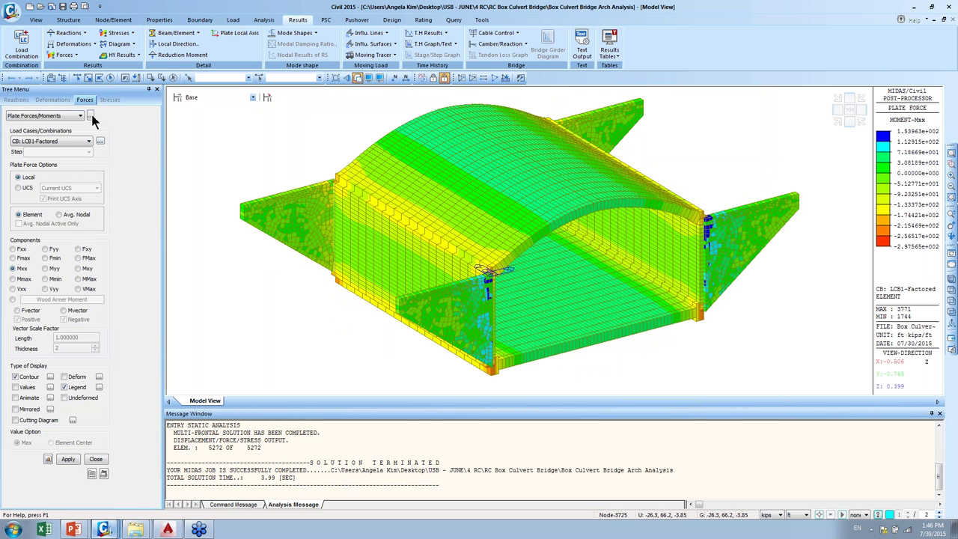
{"action": "left_click", "coordinate": [132, 33]}
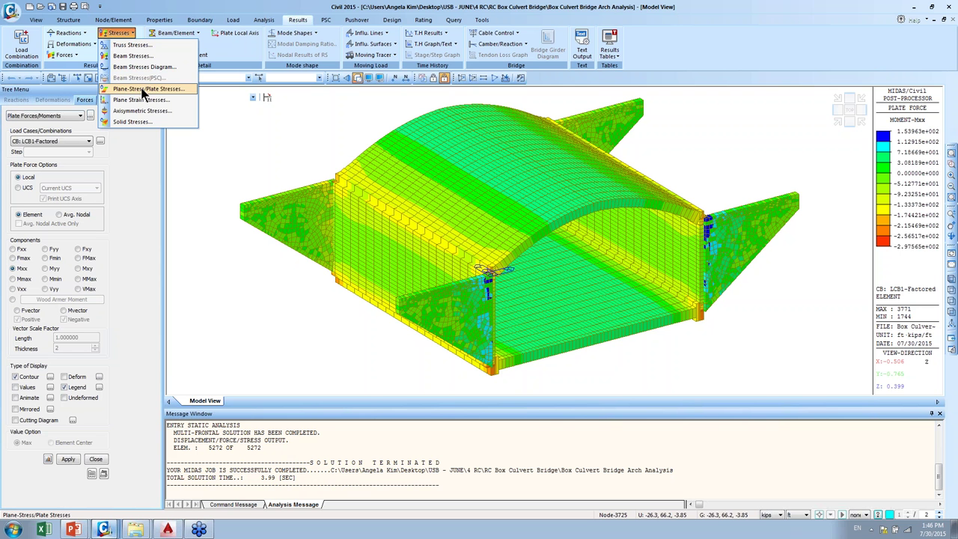
{"action": "left_click", "coordinate": [119, 158]}
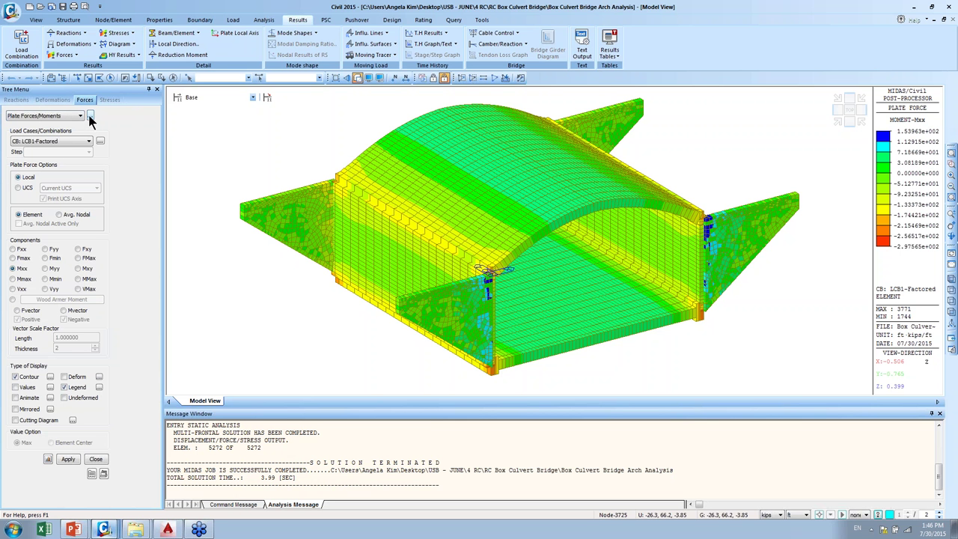
- Start a local plate force results table and set its record selection type to Structure Group
{"action": "left_click", "coordinate": [620, 57]}
{"action": "left_click", "coordinate": [620, 58]}
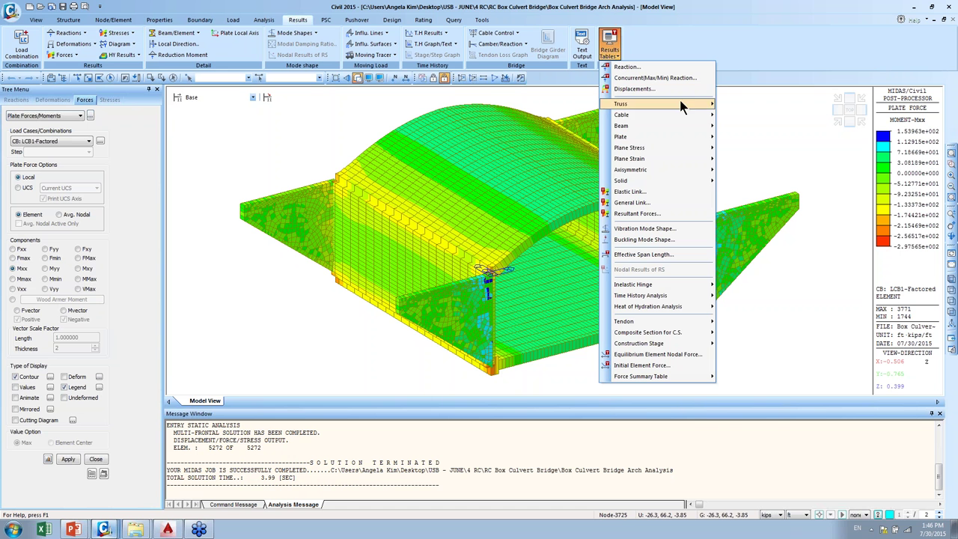
{"action": "mouse_move", "coordinate": [670, 129]}
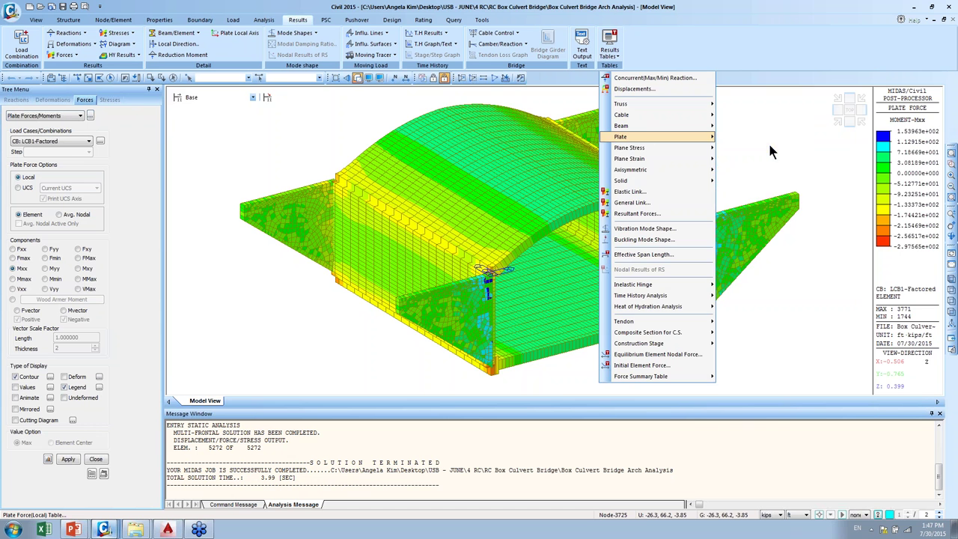
{"action": "left_click", "coordinate": [771, 149]}
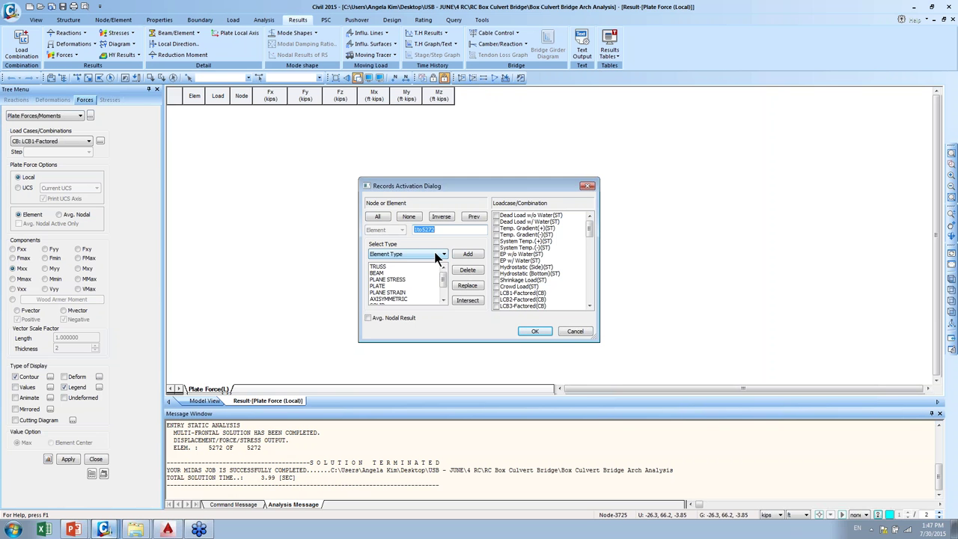
{"action": "left_click", "coordinate": [443, 255]}
{"action": "left_click", "coordinate": [436, 298]}
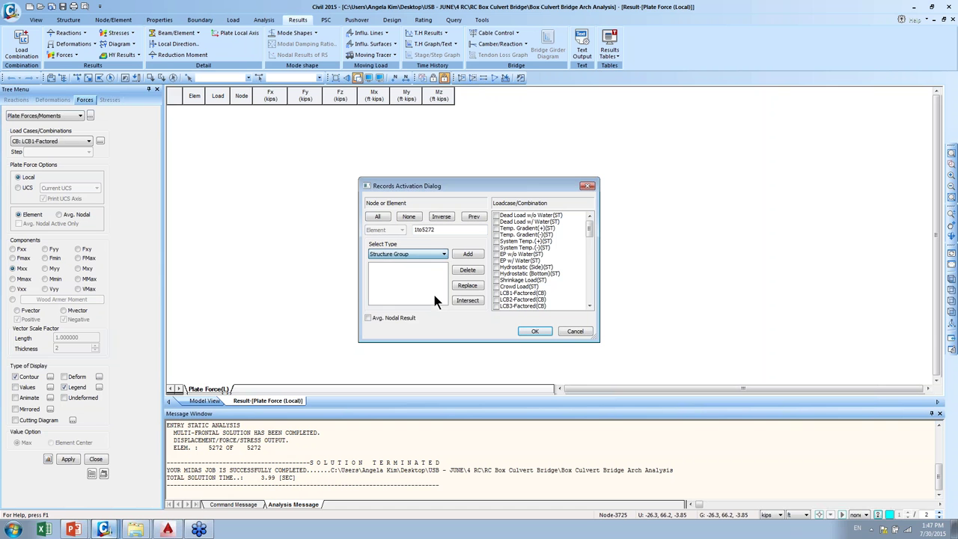
{"action": "left_click", "coordinate": [442, 255]}
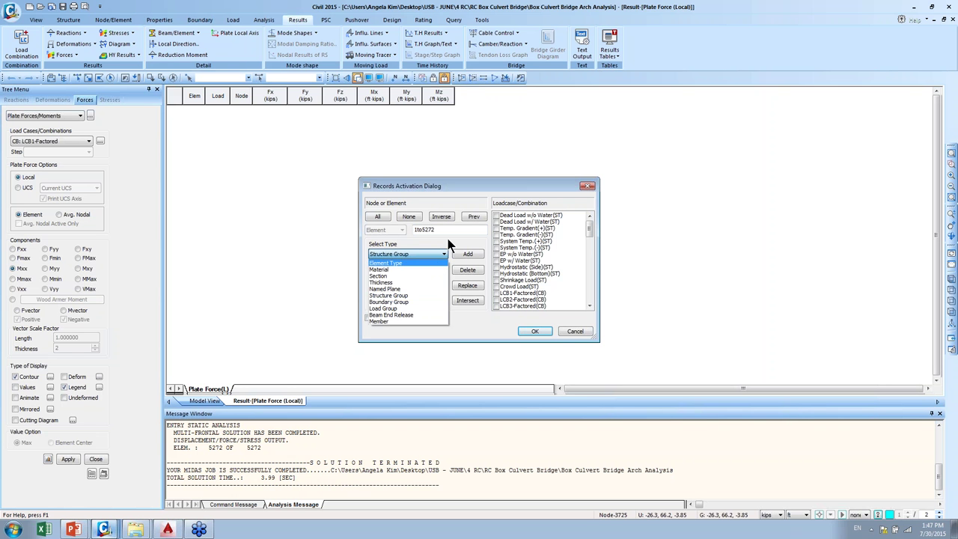
{"action": "key", "text": "Escape"}
{"action": "left_click", "coordinate": [438, 265]}
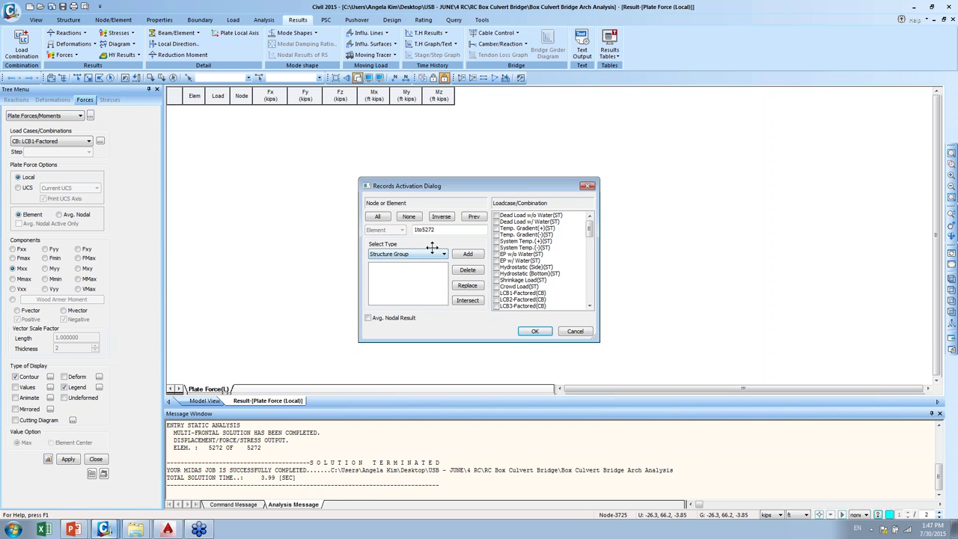
{"action": "left_click", "coordinate": [461, 232]}
- Tabulate the plate forces of elements 1to5272 for Dead Load w/o Water(ST) and LCB1-Factored(CB), and enlarge the table text
{"action": "left_click", "coordinate": [496, 215]}
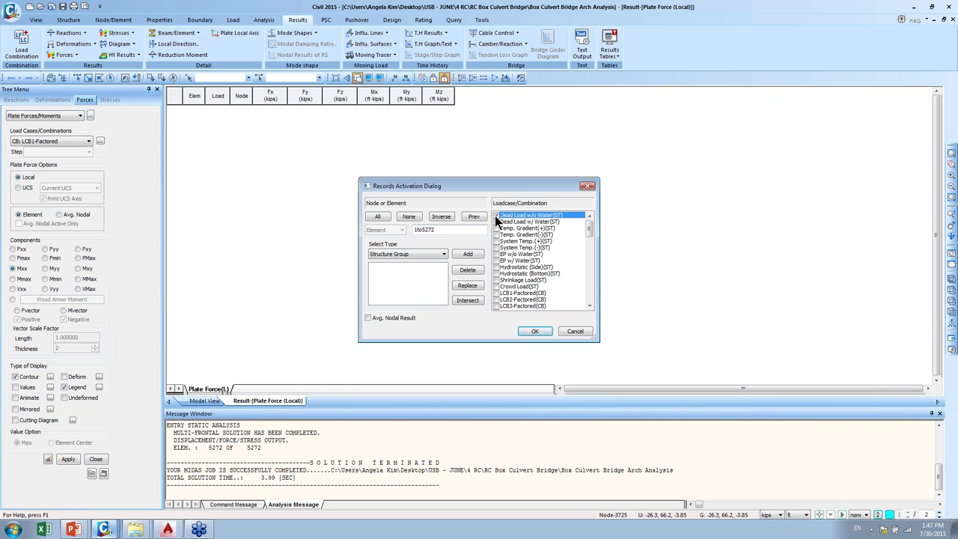
{"action": "left_click", "coordinate": [496, 293]}
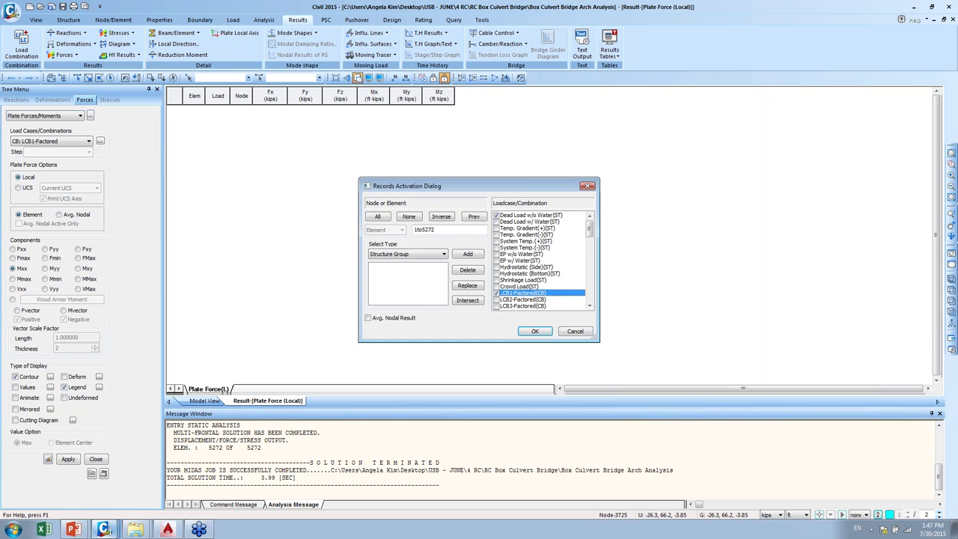
{"action": "left_click", "coordinate": [534, 332]}
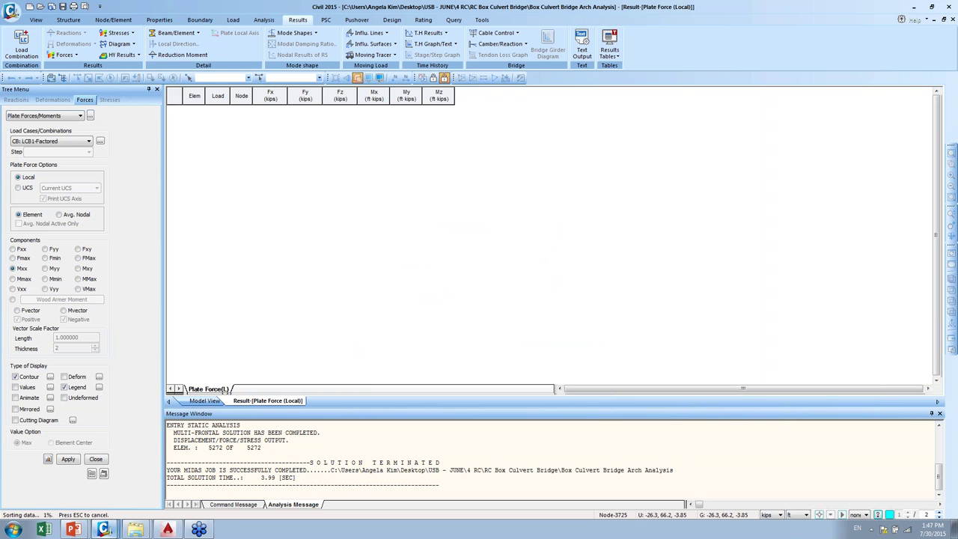
{"action": "left_click", "coordinate": [270, 164]}
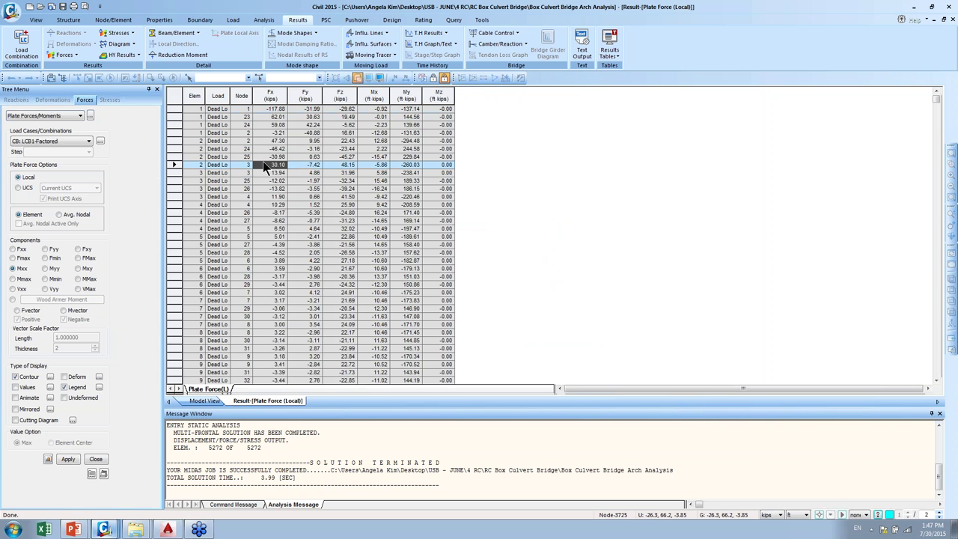
{"action": "scroll", "coordinate": [296, 180], "scroll_direction": "up", "scroll_amount": 2, "text": "ctrl"}
{"action": "scroll", "coordinate": [303, 182], "scroll_direction": "up", "scroll_amount": 1, "text": "ctrl"}
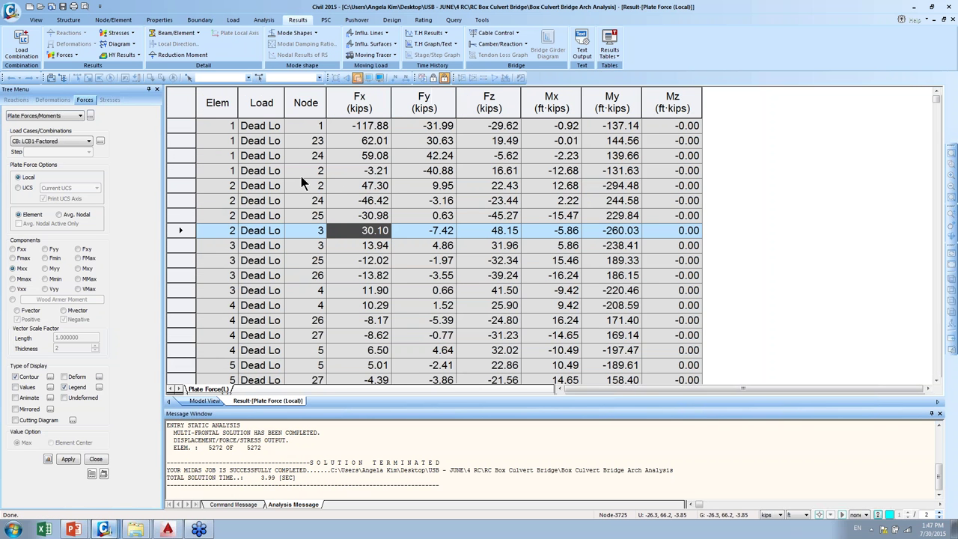
- Review the local plate force results for the dead load across the elements and nodes
{"action": "scroll", "coordinate": [693, 215], "scroll_direction": "down", "scroll_amount": 2}
{"action": "scroll", "coordinate": [693, 215], "scroll_direction": "down", "scroll_amount": 7}
{"action": "scroll", "coordinate": [697, 201], "scroll_direction": "down", "scroll_amount": 11}
{"action": "scroll", "coordinate": [698, 199], "scroll_direction": "down", "scroll_amount": 14}
{"action": "scroll", "coordinate": [700, 199], "scroll_direction": "down", "scroll_amount": 5}
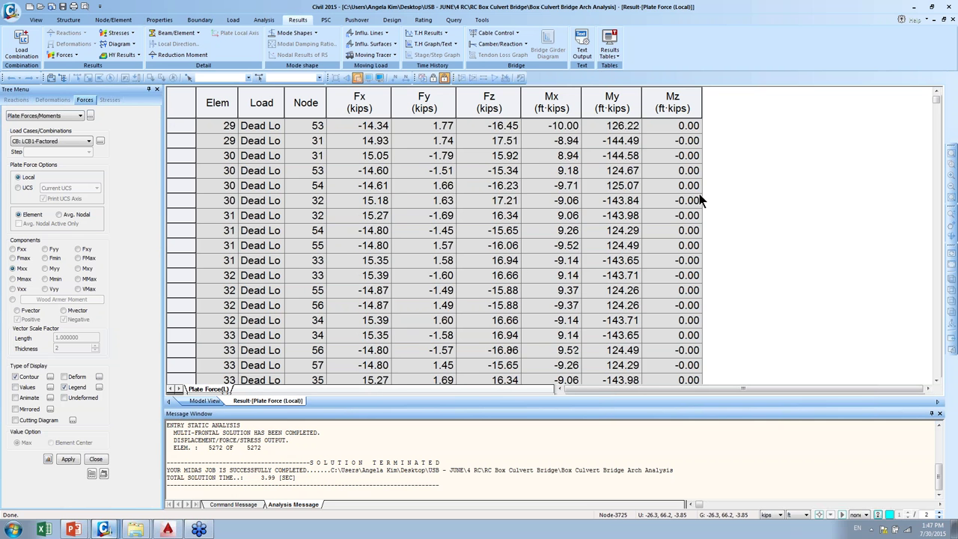
- Generate the global plate stress table for elements 1to5272 under Dead Load w/o Water and look through its rows
{"action": "left_click", "coordinate": [207, 403]}
{"action": "left_click", "coordinate": [609, 45]}
{"action": "mouse_move", "coordinate": [634, 137]}
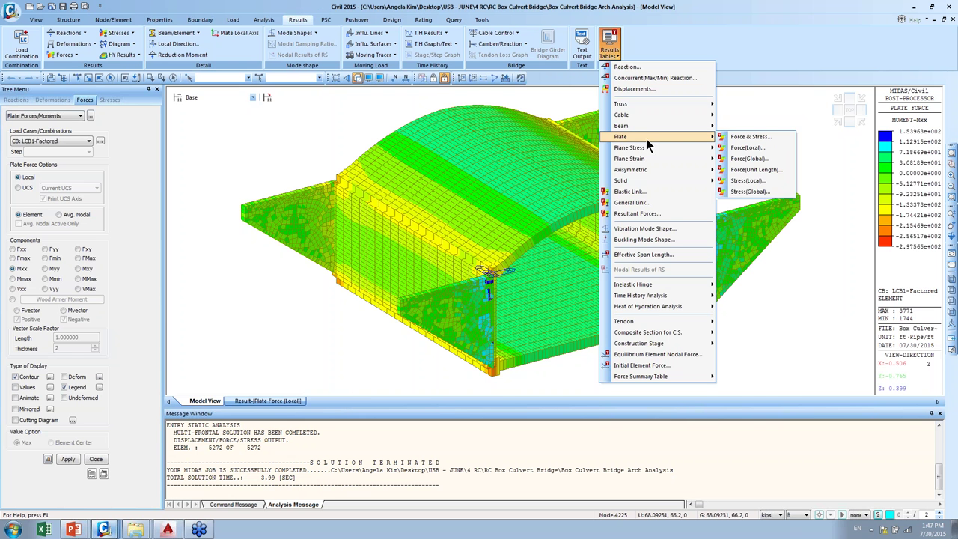
{"action": "left_click", "coordinate": [772, 190]}
{"action": "left_click", "coordinate": [474, 216]}
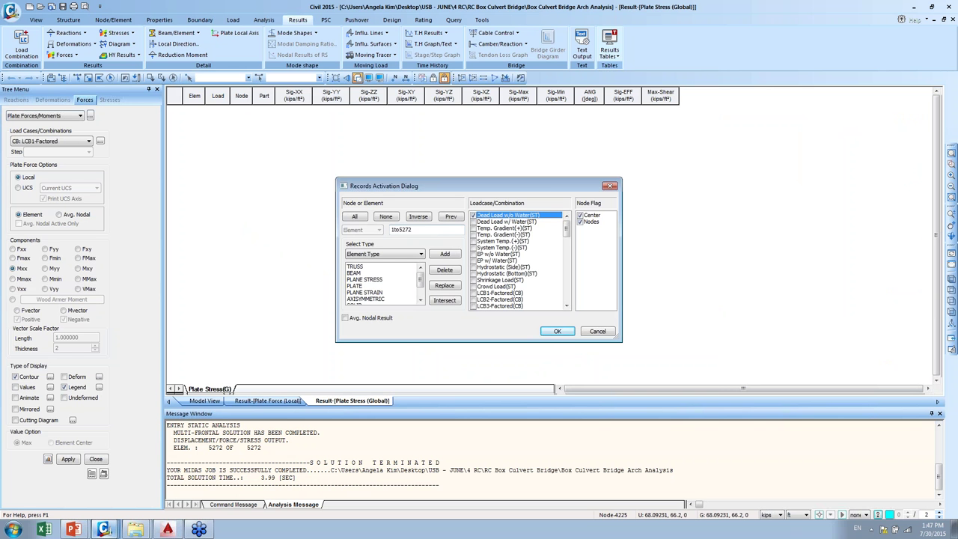
{"action": "left_click", "coordinate": [558, 333]}
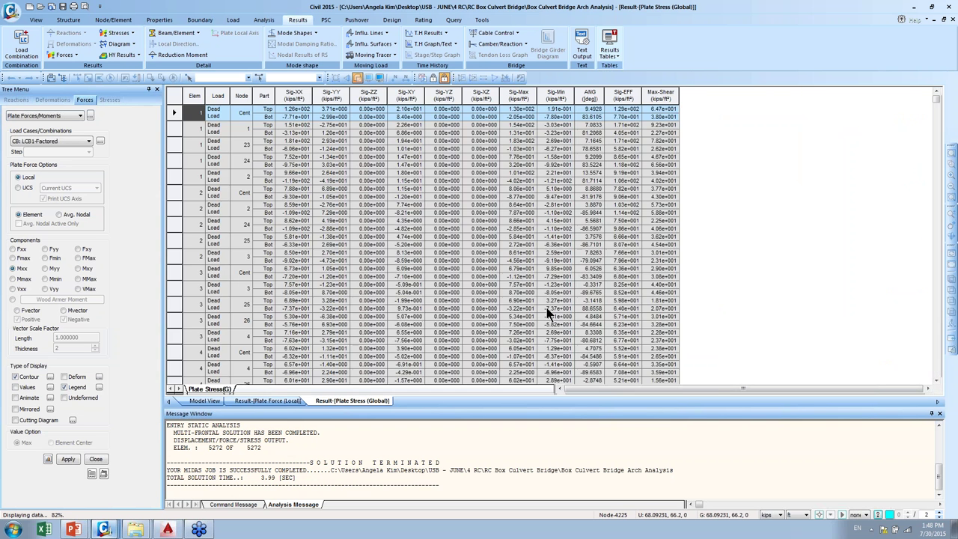
{"action": "left_click", "coordinate": [483, 213]}
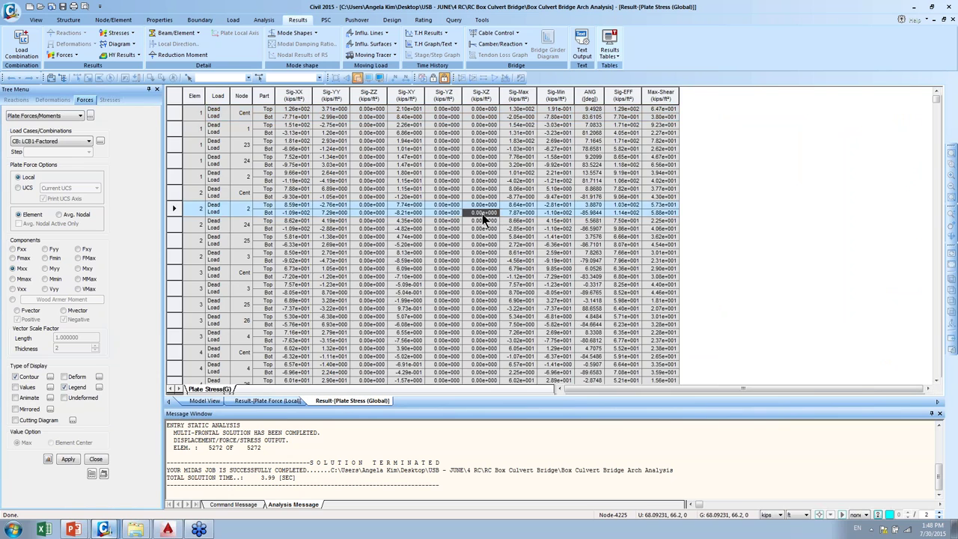
{"action": "scroll", "coordinate": [486, 217], "scroll_direction": "up", "scroll_amount": 3, "text": "ctrl"}
{"action": "scroll", "coordinate": [486, 217], "scroll_direction": "down", "scroll_amount": 15}
{"action": "scroll", "coordinate": [485, 215], "scroll_direction": "down", "scroll_amount": 1}
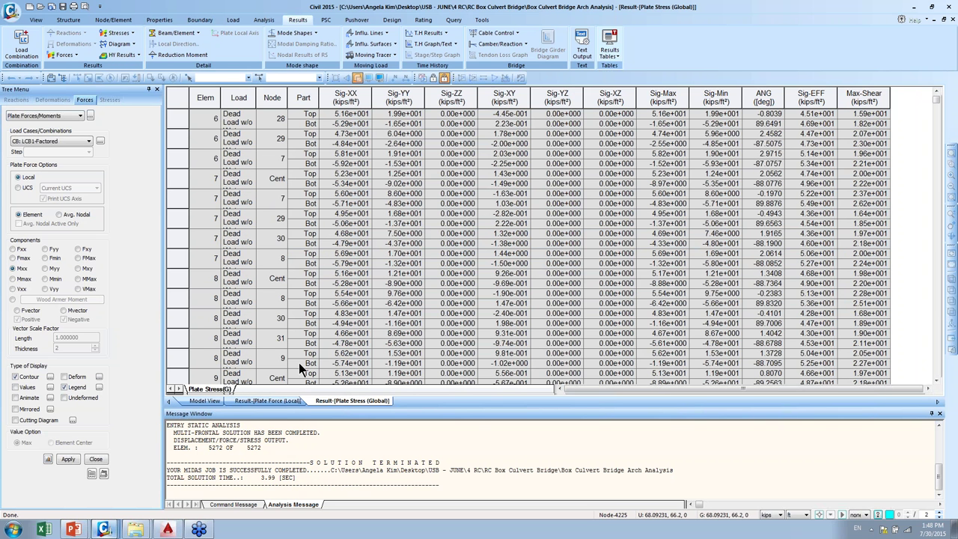
- Switch to the 2D Box Culvert Bridge model and open the Beam Diagrams force results
{"action": "mouse_move", "coordinate": [110, 531]}
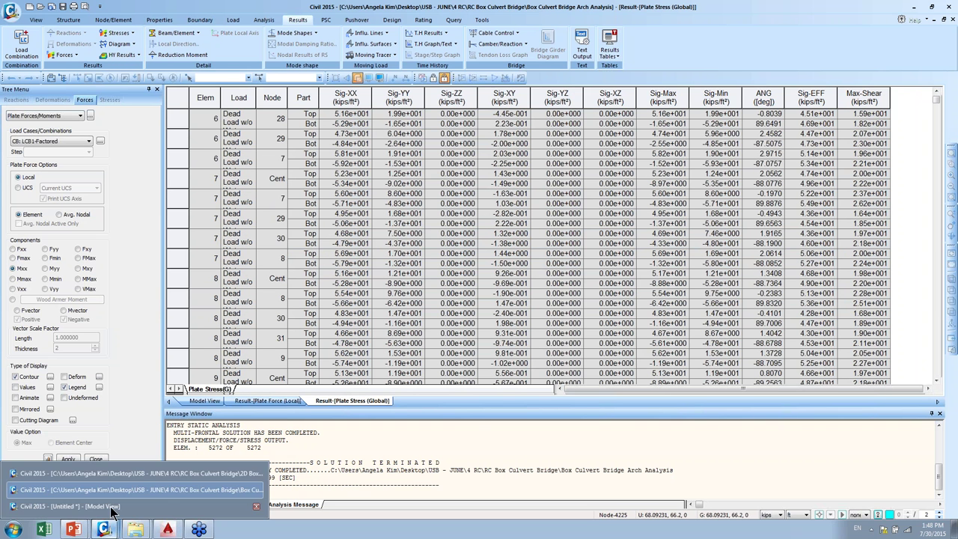
{"action": "left_click", "coordinate": [108, 472]}
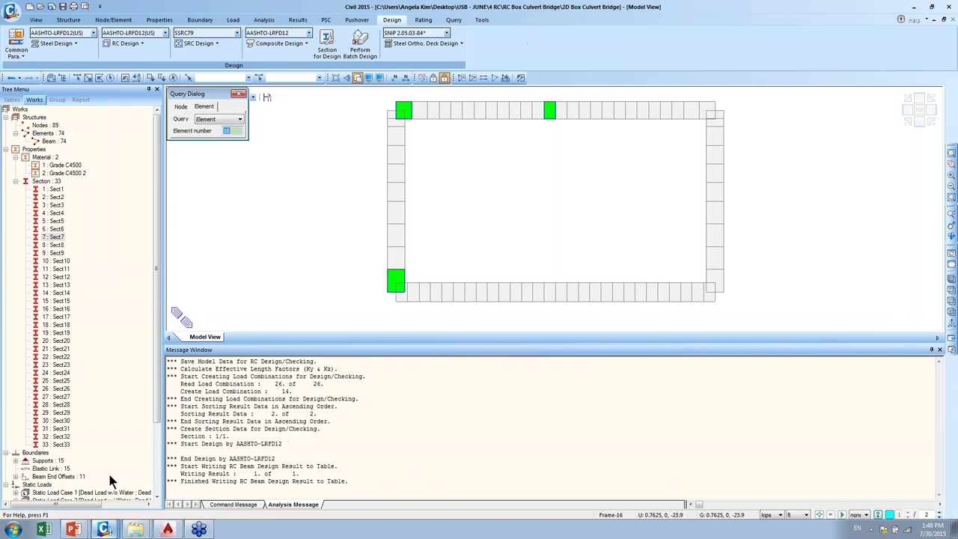
{"action": "left_click", "coordinate": [309, 21]}
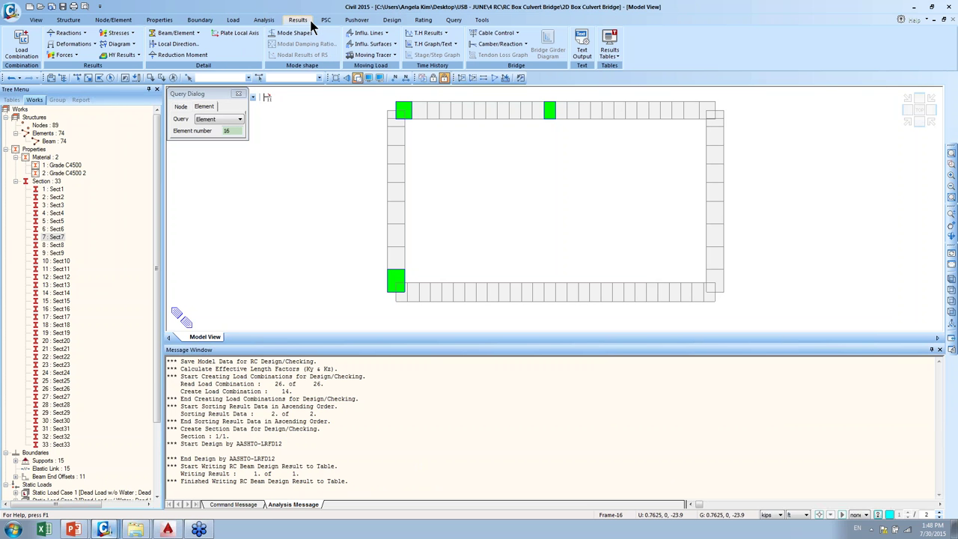
{"action": "left_click", "coordinate": [78, 57]}
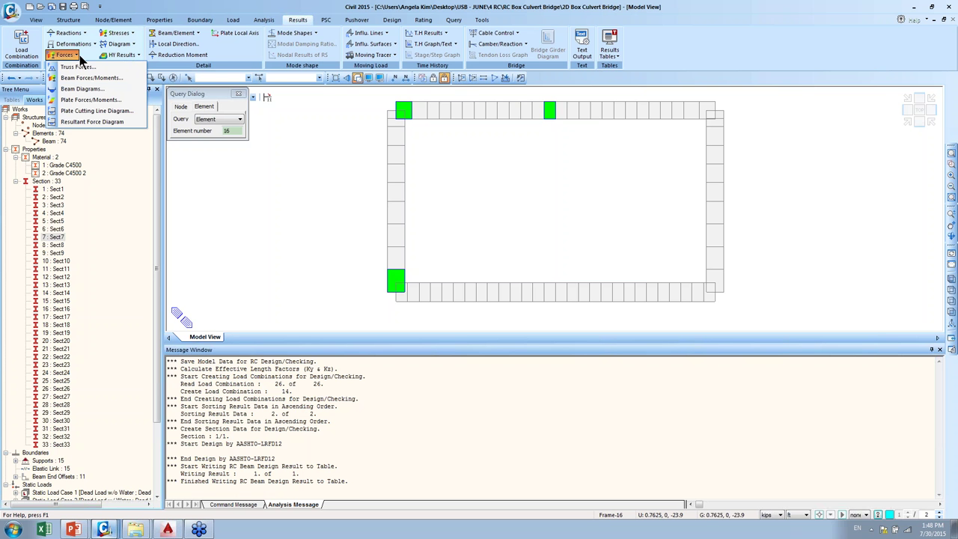
{"action": "left_click", "coordinate": [105, 89]}
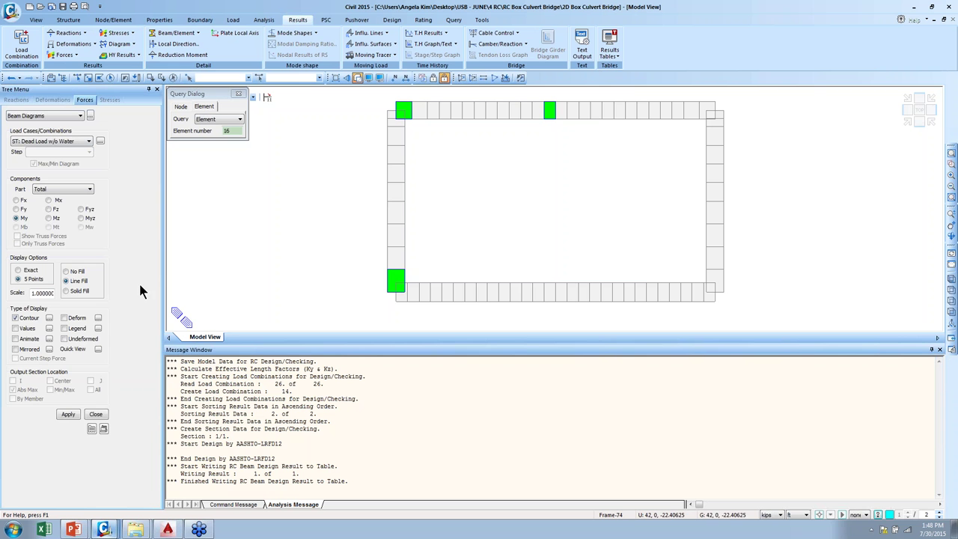
- Display the My beam diagram for the LCB1-Factored combination with its legend
{"action": "left_click", "coordinate": [62, 139]}
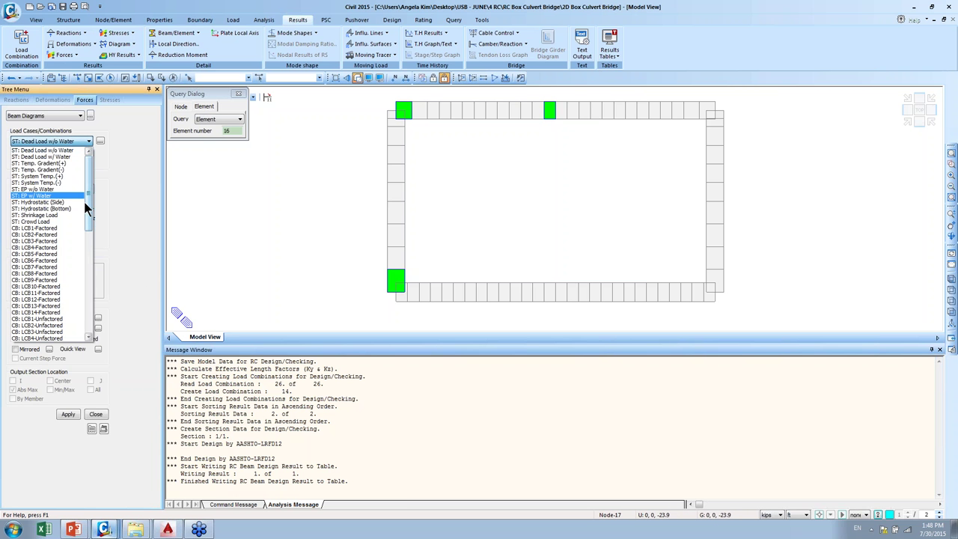
{"action": "left_click", "coordinate": [66, 226]}
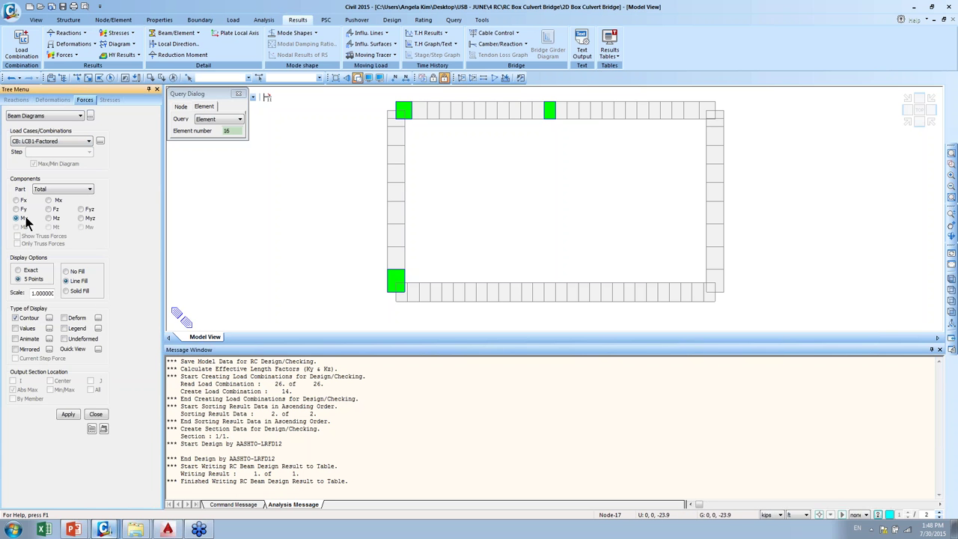
{"action": "left_click", "coordinate": [65, 329]}
{"action": "left_click", "coordinate": [68, 415]}
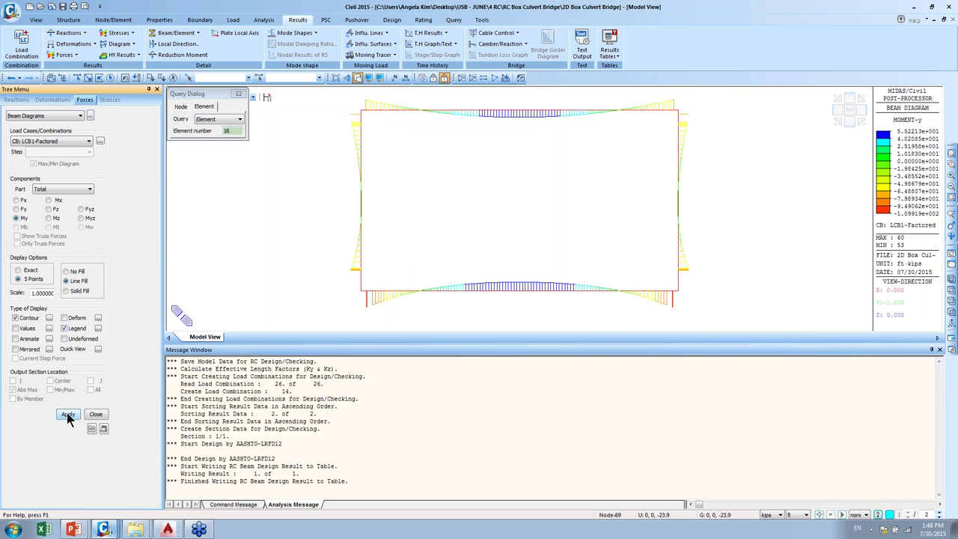
- Show the beam moment diagram with Solid Fill and its values
{"action": "left_click", "coordinate": [67, 291]}
{"action": "left_click", "coordinate": [67, 415]}
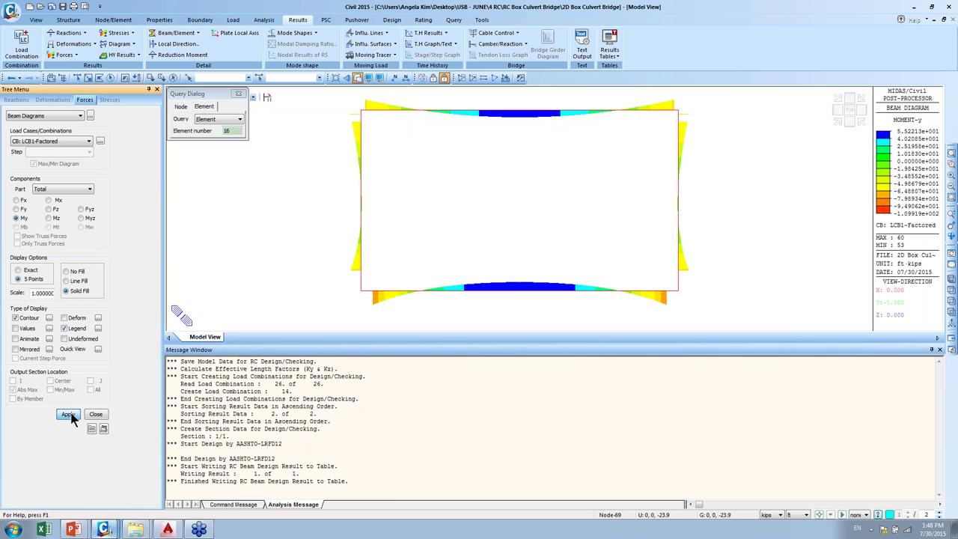
{"action": "middle_click_drag", "start_coordinate": [492, 212], "coordinate": [517, 208], "text": "ctrl"}
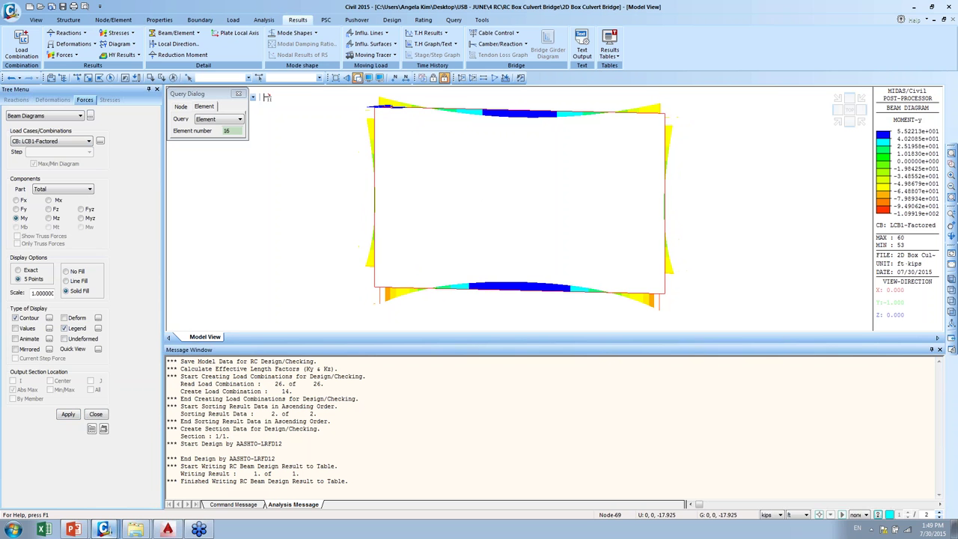
{"action": "left_click", "coordinate": [15, 329]}
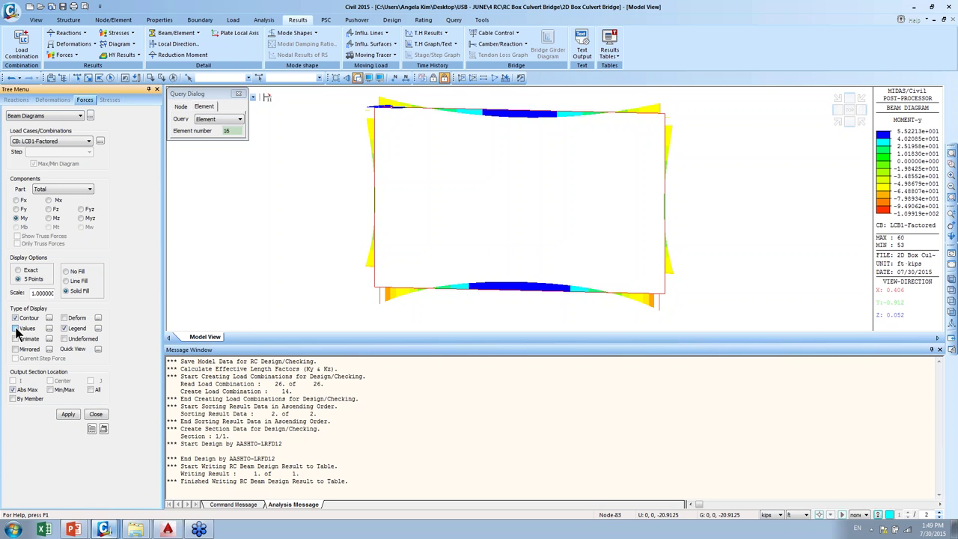
{"action": "left_click", "coordinate": [68, 415]}
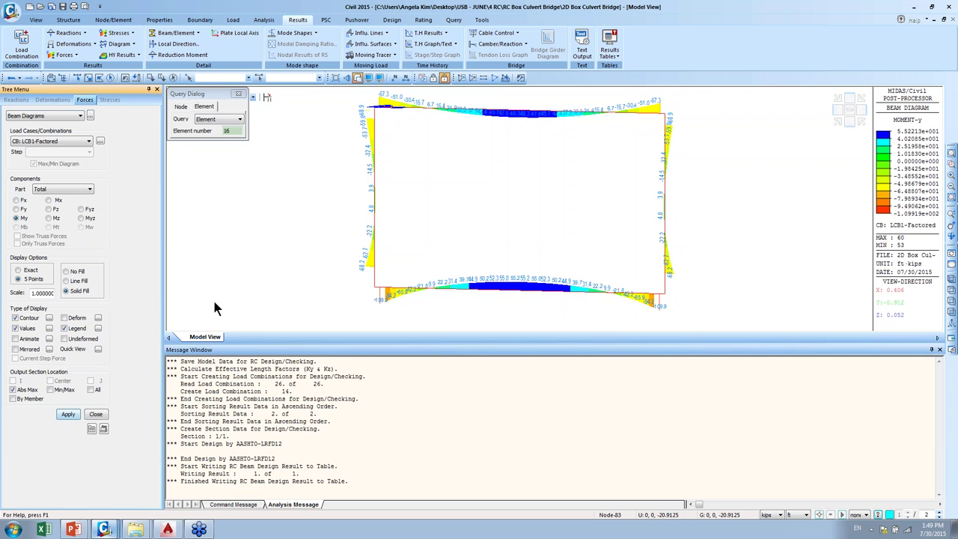
- Inspect the moment values along the top slab and its upper right corner close up
{"action": "left_click", "coordinate": [952, 168]}
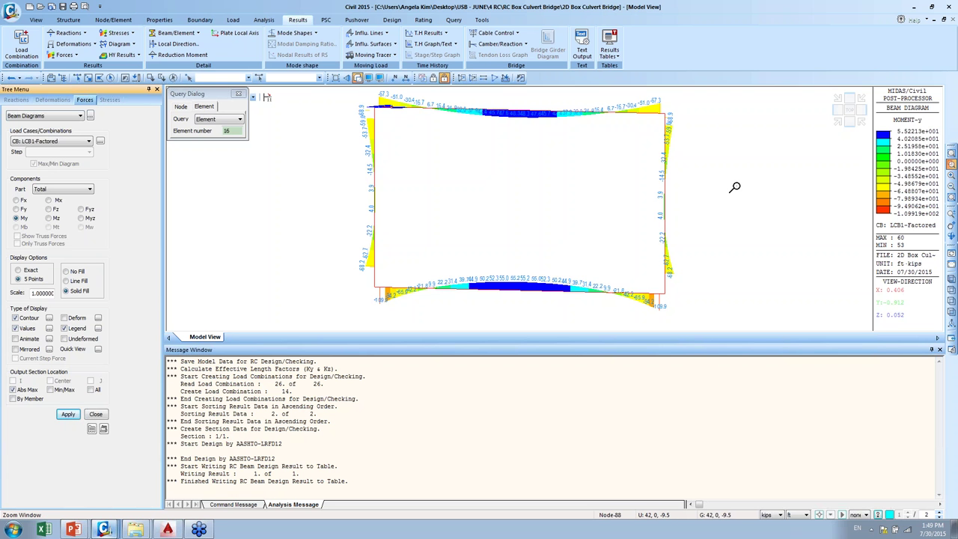
{"action": "left_click_drag", "start_coordinate": [735, 184], "coordinate": [597, 89]}
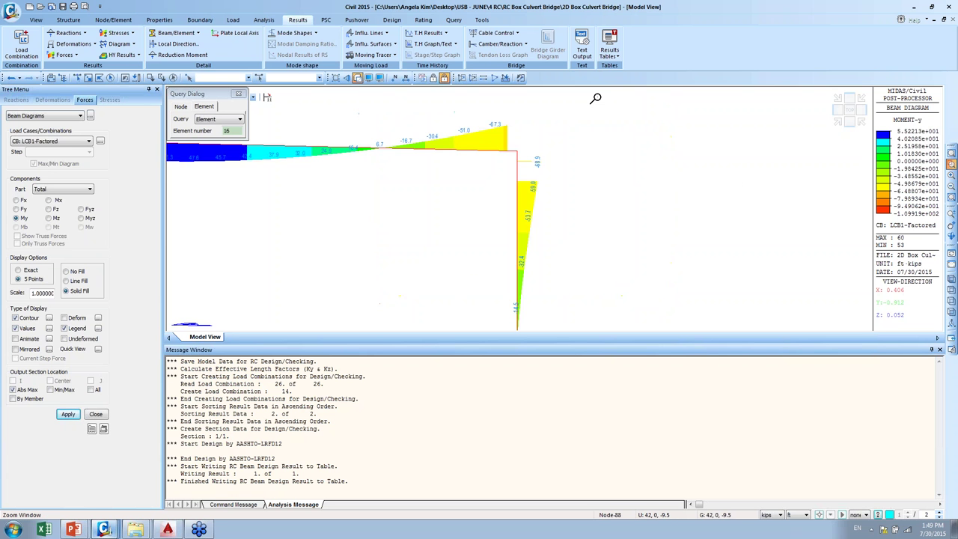
{"action": "scroll", "coordinate": [425, 129], "scroll_direction": "up", "scroll_amount": 2}
{"action": "middle_click_drag", "start_coordinate": [456, 152], "coordinate": [751, 211]}
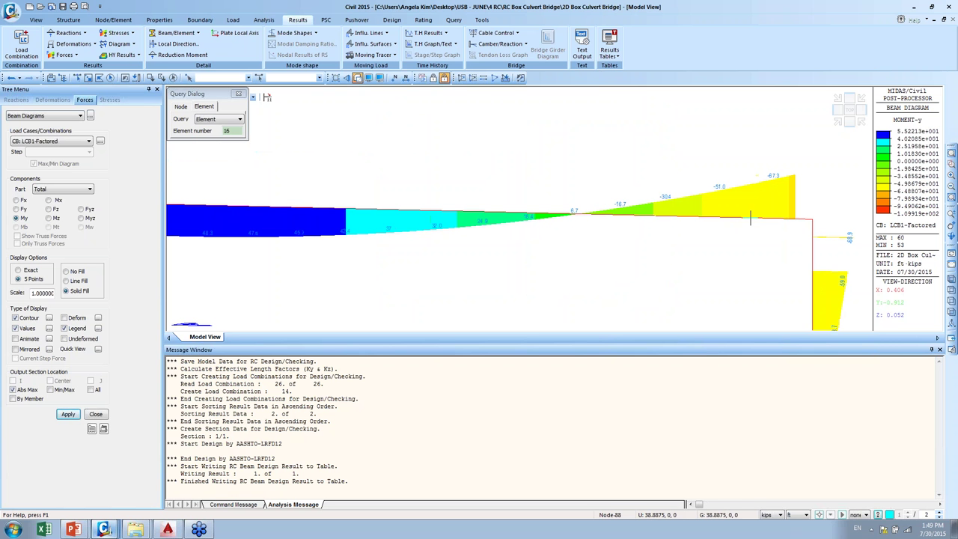
{"action": "left_click", "coordinate": [614, 57]}
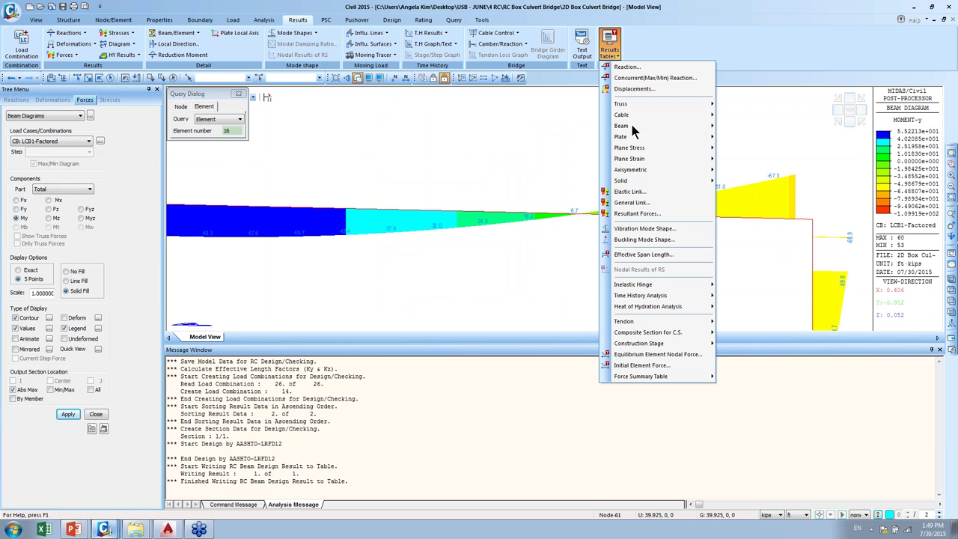
{"action": "mouse_move", "coordinate": [633, 126]}
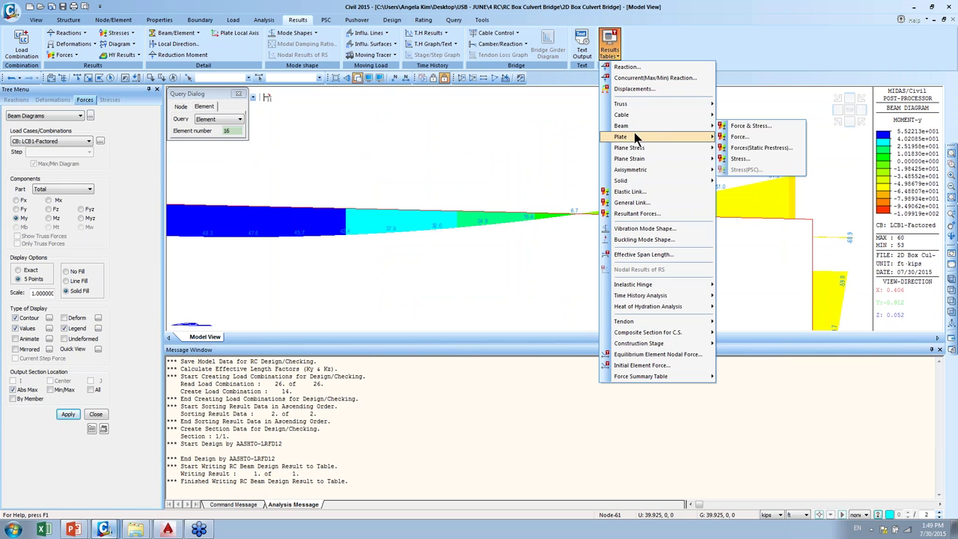
{"action": "left_click", "coordinate": [811, 39]}
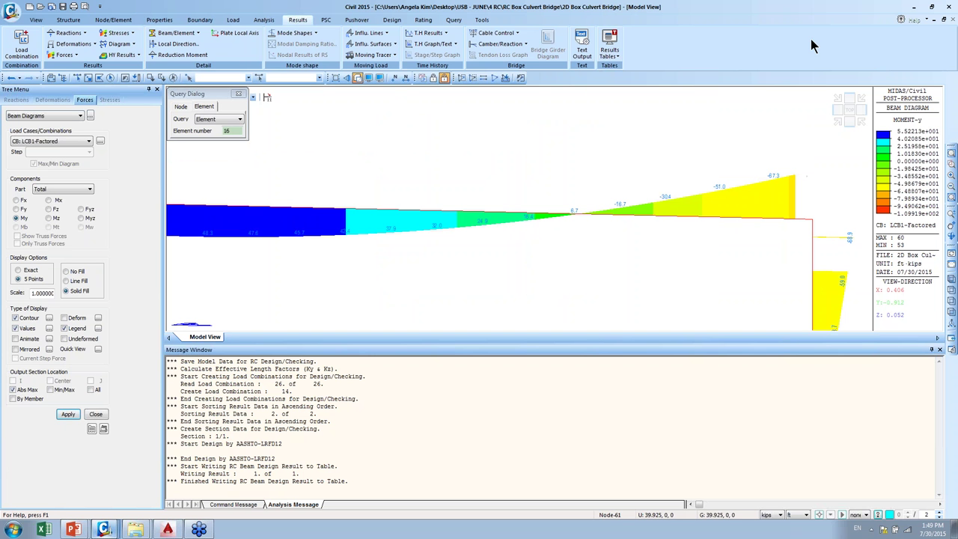
- Enlarge the model view and examine the whole frame's moment diagram from isometric directions
{"action": "left_click", "coordinate": [838, 123]}
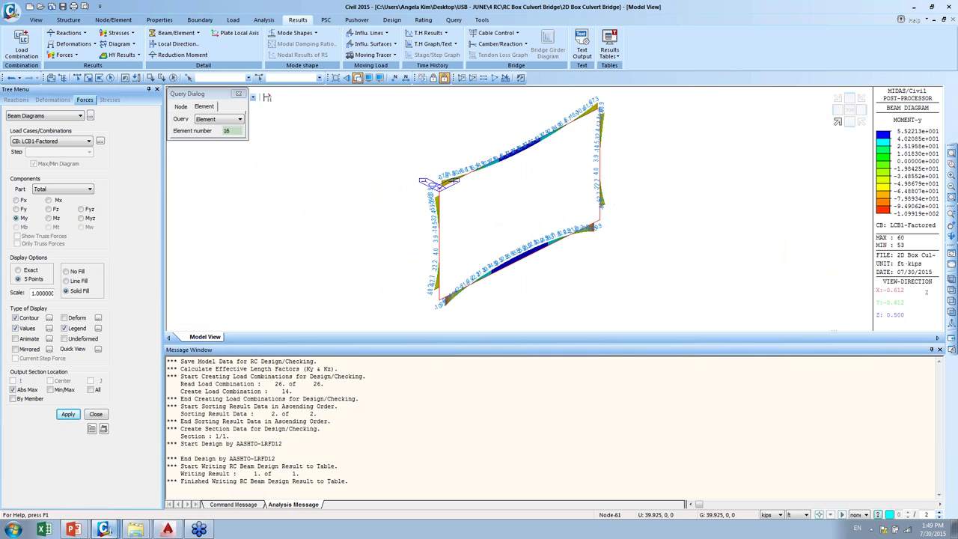
{"action": "middle_click_drag", "start_coordinate": [702, 192], "coordinate": [555, 300]}
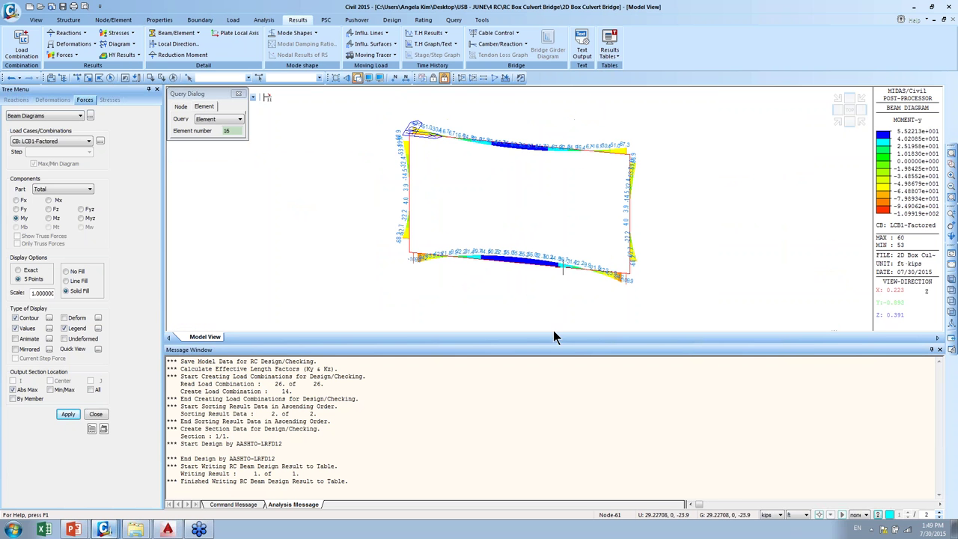
{"action": "left_click_drag", "start_coordinate": [553, 345], "coordinate": [554, 458]}
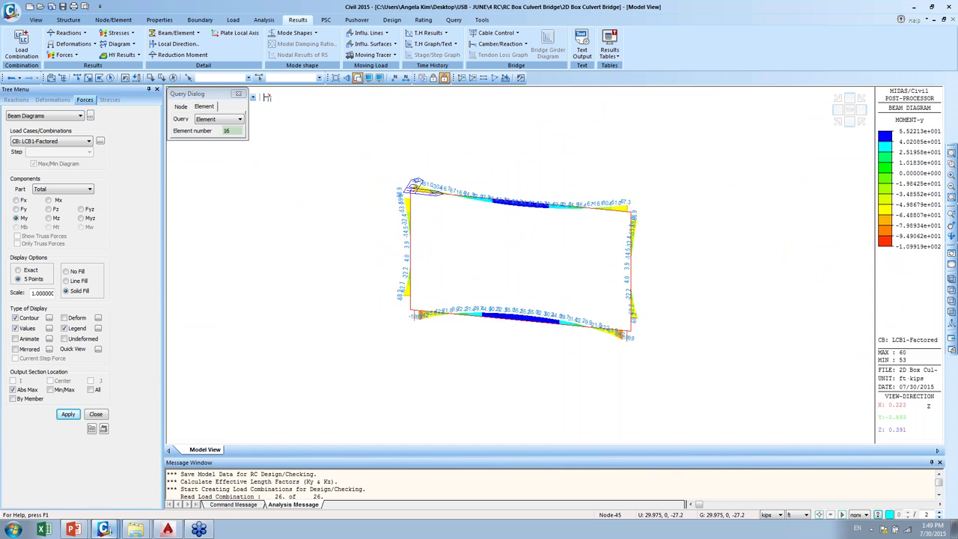
{"action": "left_click", "coordinate": [838, 124]}
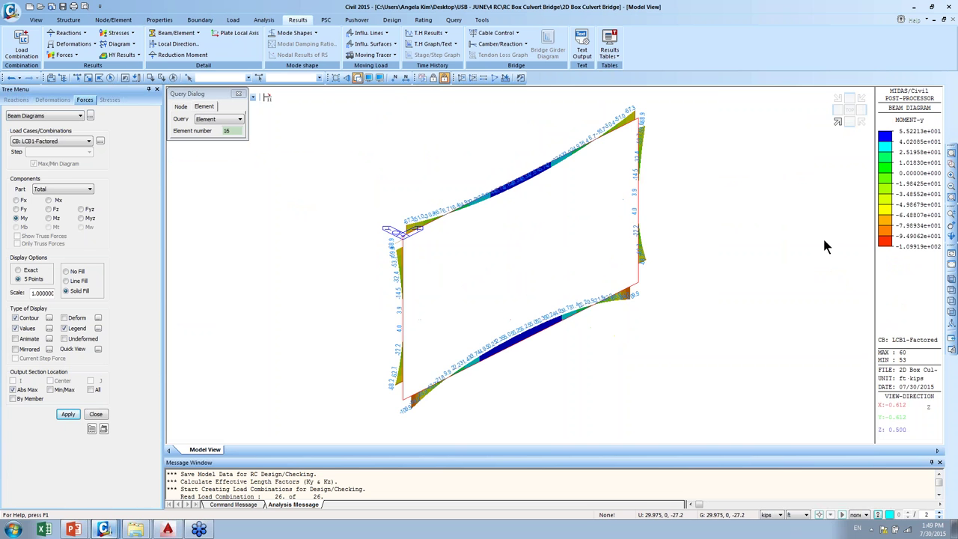
{"action": "left_click", "coordinate": [864, 123]}
- Switch back to the Box Culvert Bridge Arch Analysis file and show its 3D model view
{"action": "mouse_move", "coordinate": [103, 529]}
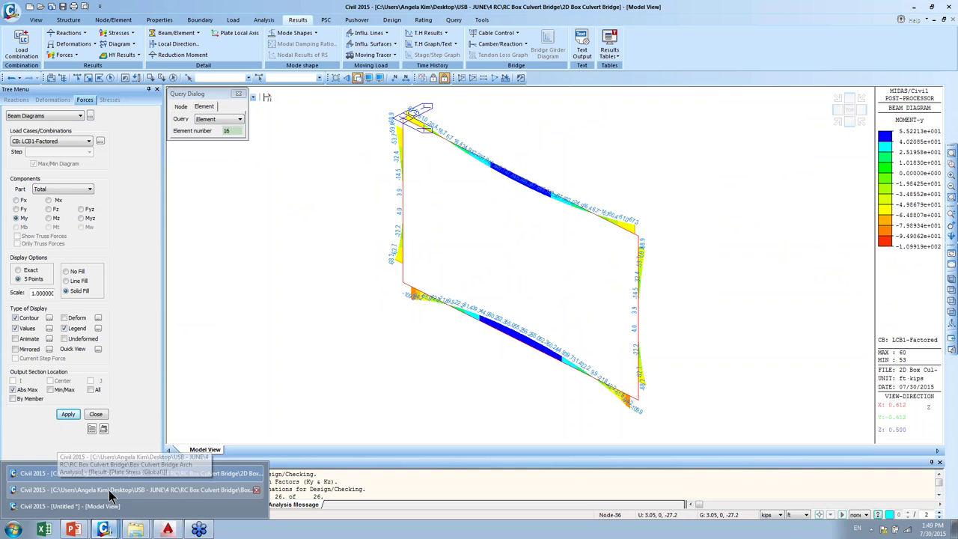
{"action": "left_click", "coordinate": [111, 490]}
{"action": "left_click", "coordinate": [199, 402]}
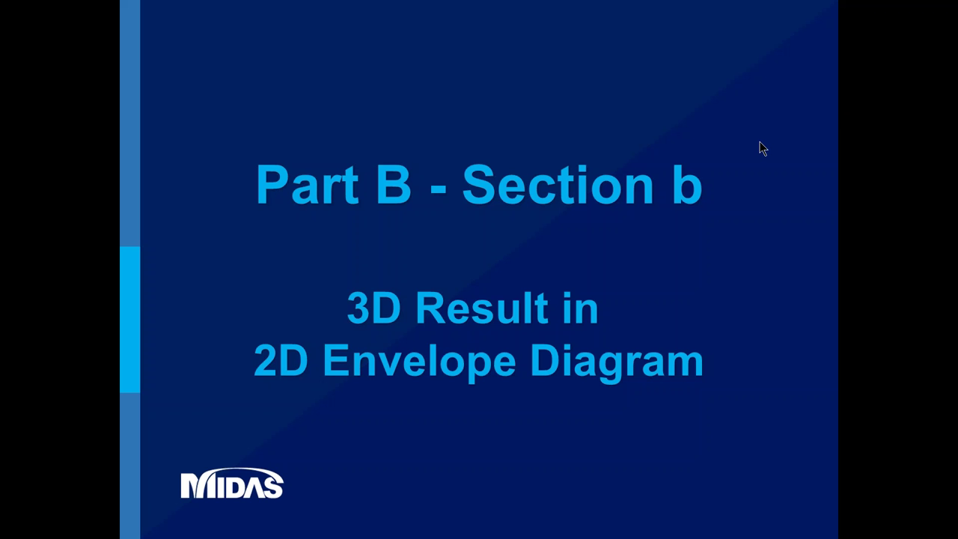
{"action": "left_click", "coordinate": [472, 118]}
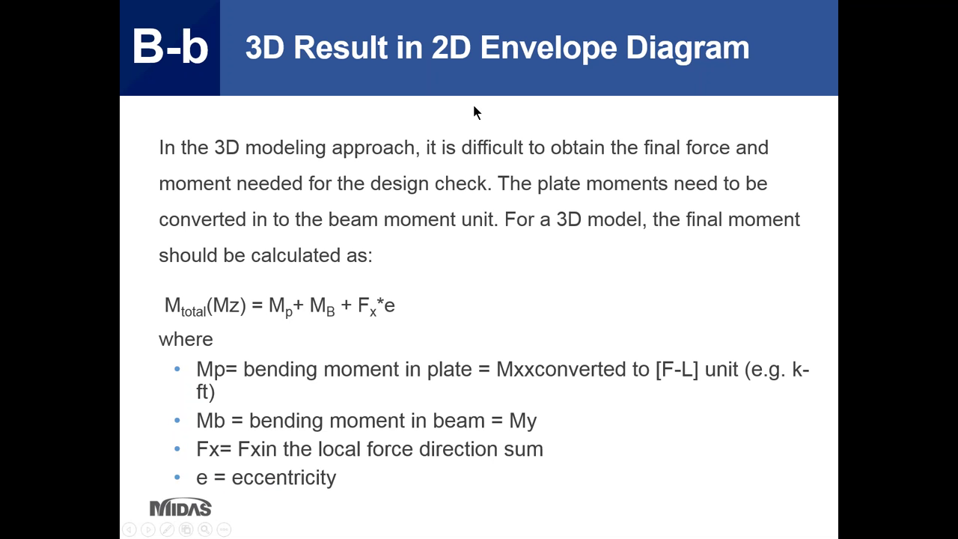
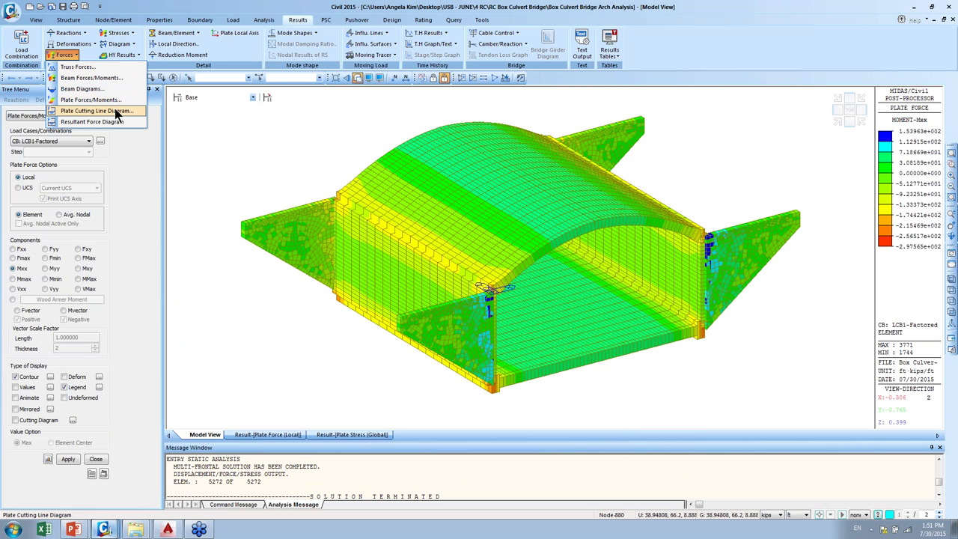
- Display the Fxx Plate Cutting Line Diagram for LCB1-Factored on the Depth, Width and Length planes
{"action": "left_click", "coordinate": [116, 112]}
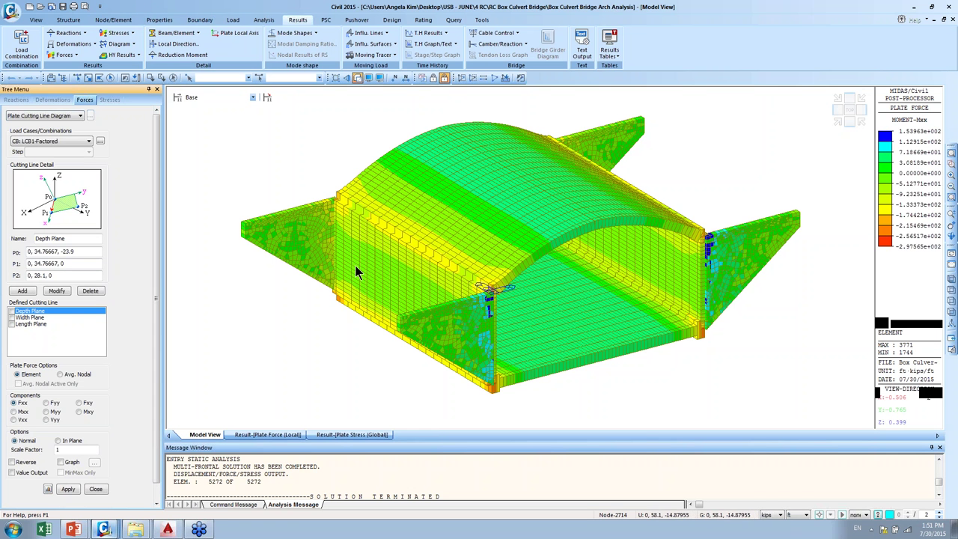
{"action": "left_click", "coordinate": [11, 311]}
{"action": "left_click", "coordinate": [12, 318]}
{"action": "left_click", "coordinate": [11, 323]}
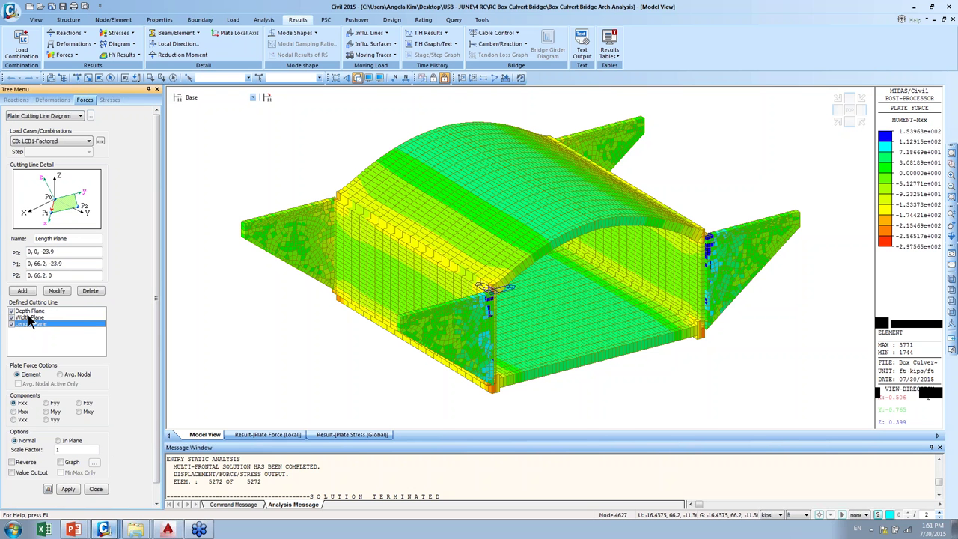
{"action": "left_click", "coordinate": [68, 491]}
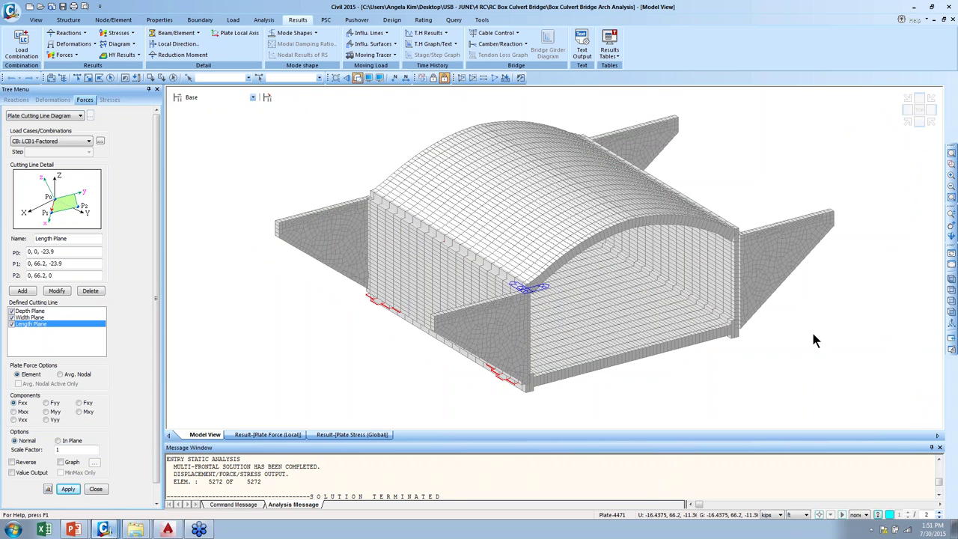
- Display the Myy cutting line diagram for LCB1-Factored with its value output turned on
{"action": "left_click", "coordinate": [52, 413]}
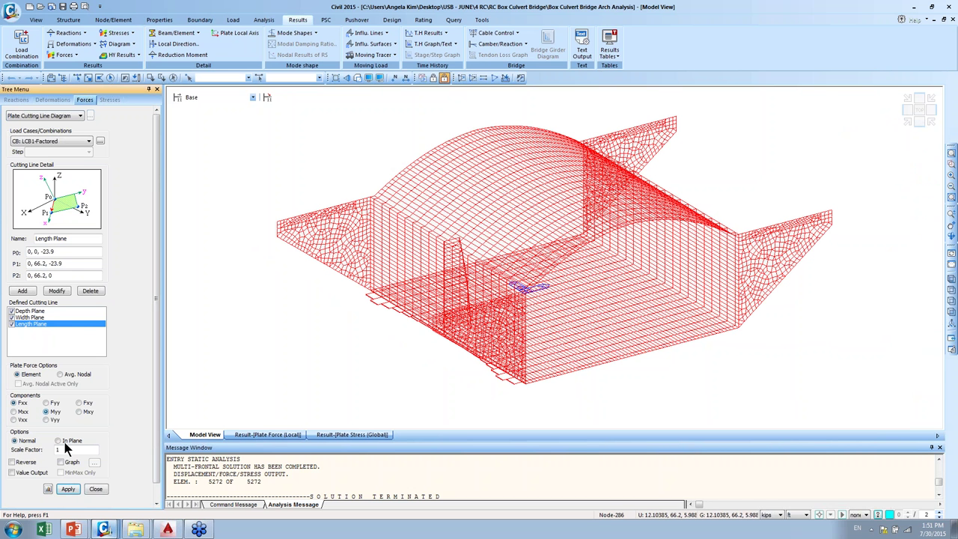
{"action": "left_click", "coordinate": [68, 489]}
{"action": "mouse_move", "coordinate": [637, 295]}
{"action": "middle_mouse_down", "text": "ctrl"}
{"action": "mouse_move", "coordinate": [599, 300]}
{"action": "mouse_move", "coordinate": [628, 282]}
{"action": "mouse_move", "coordinate": [659, 293]}
{"action": "mouse_move", "coordinate": [657, 307]}
{"action": "mouse_move", "coordinate": [573, 328]}
{"action": "mouse_move", "coordinate": [665, 302]}
{"action": "mouse_move", "coordinate": [671, 311]}
{"action": "mouse_move", "coordinate": [591, 321]}
{"action": "mouse_move", "coordinate": [618, 297]}
{"action": "mouse_move", "coordinate": [637, 298]}
{"action": "middle_mouse_up", "text": "ctrl"}
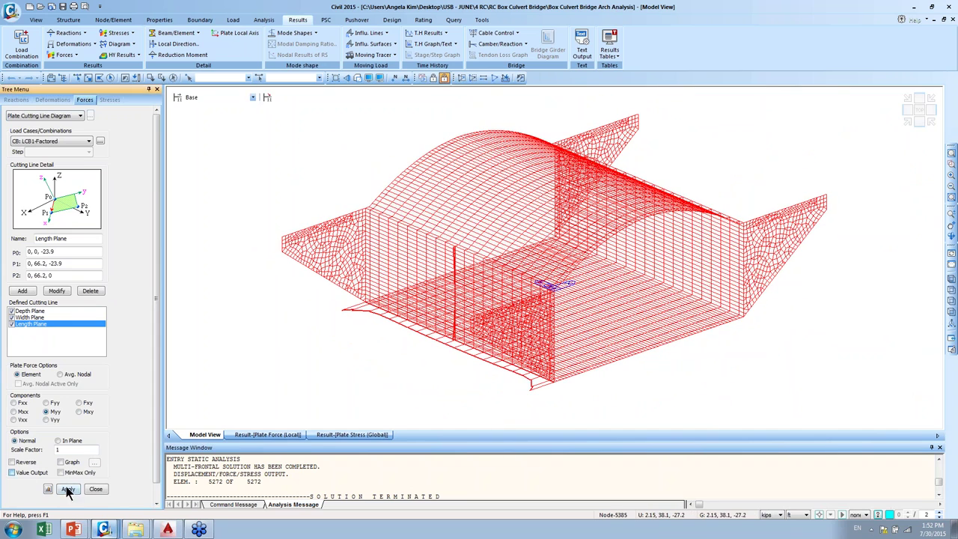
{"action": "left_click", "coordinate": [11, 473]}
{"action": "left_click", "coordinate": [67, 489]}
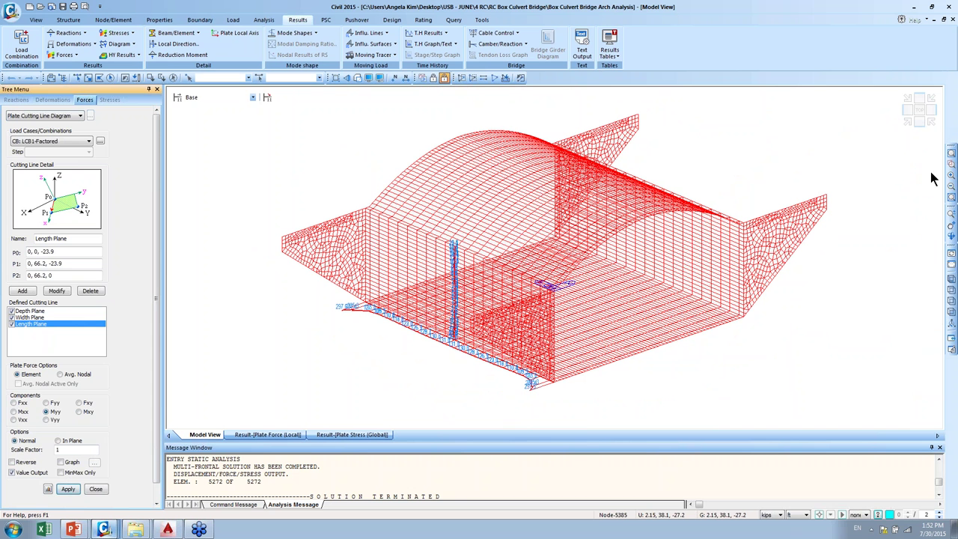
- Examine the Myy values along the base of the side wall and review the Depth, Width and Length plane definitions
{"action": "left_click_drag", "start_coordinate": [583, 418], "coordinate": [269, 266]}
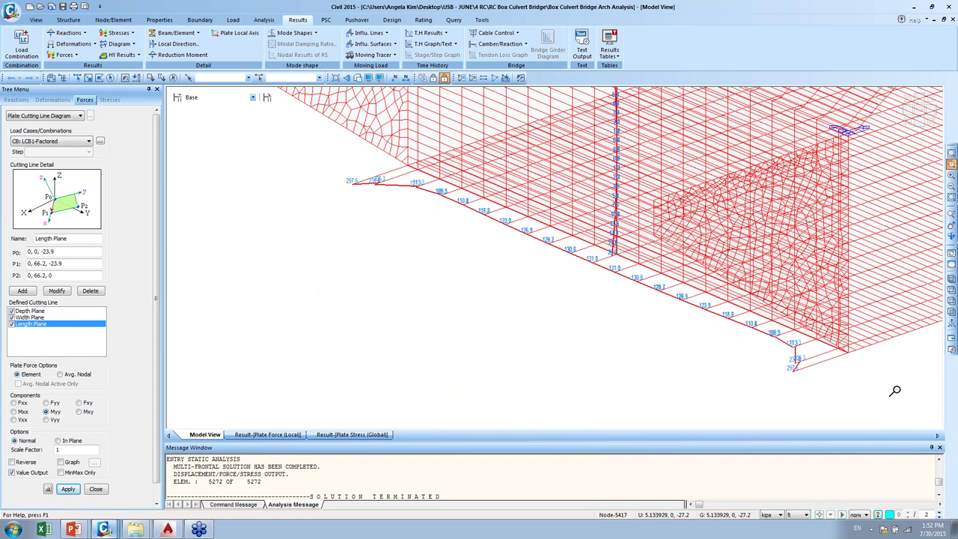
{"action": "left_click_drag", "start_coordinate": [898, 390], "coordinate": [335, 147]}
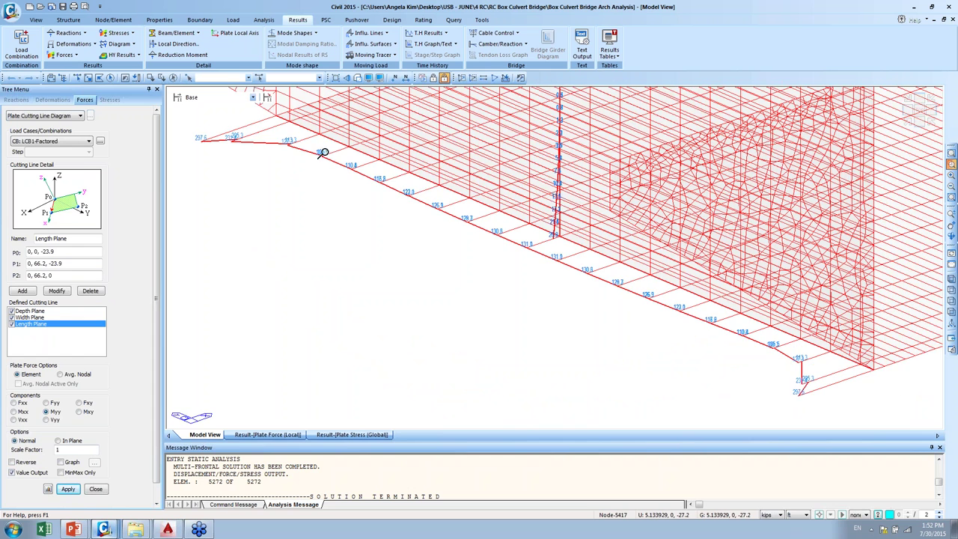
{"action": "scroll", "coordinate": [339, 150], "scroll_direction": "down", "scroll_amount": 3}
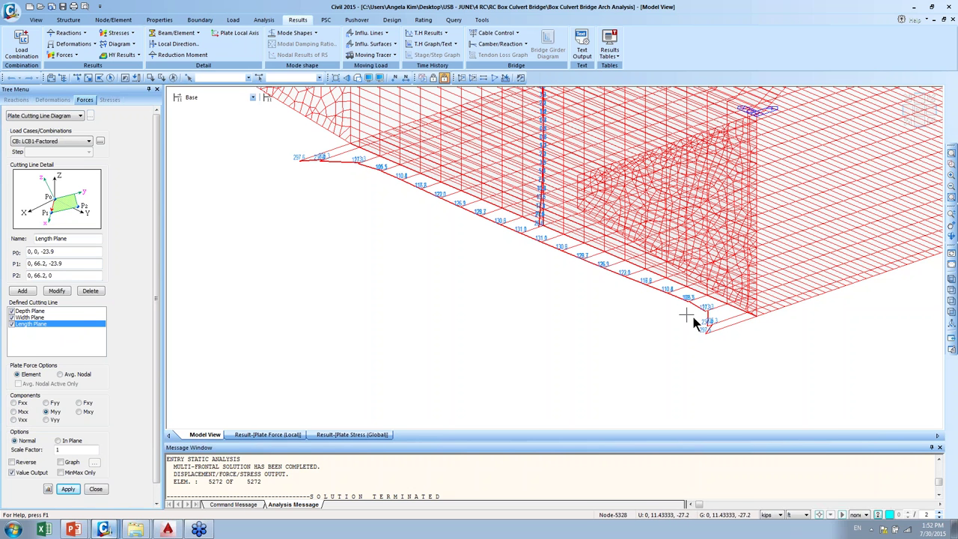
{"action": "left_click", "coordinate": [908, 121]}
{"action": "middle_click_drag", "start_coordinate": [586, 284], "coordinate": [504, 281]}
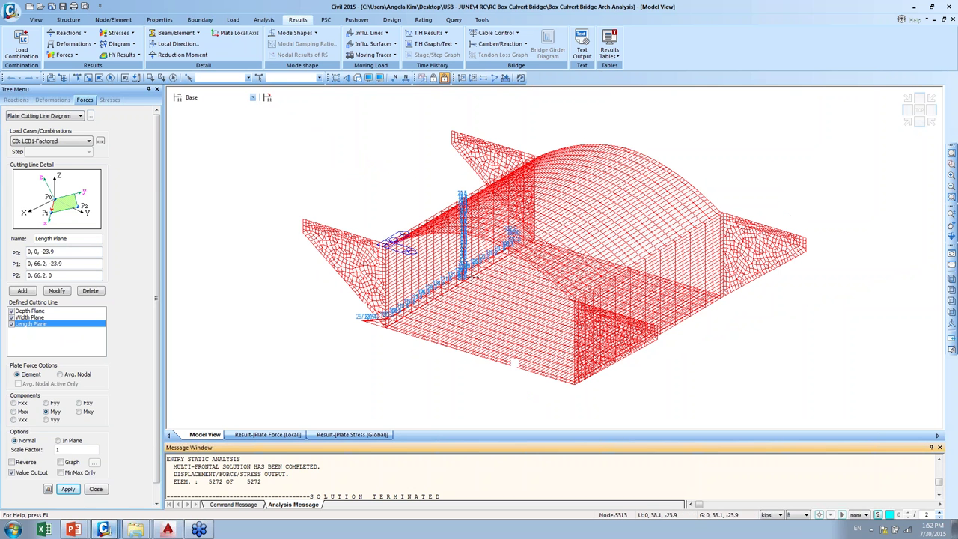
{"action": "left_click", "coordinate": [30, 311]}
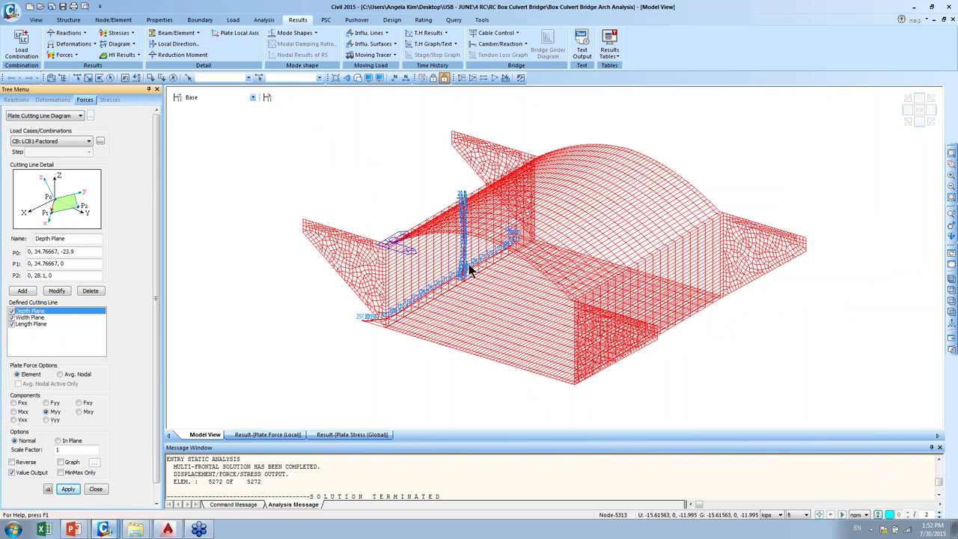
{"action": "left_click", "coordinate": [78, 317]}
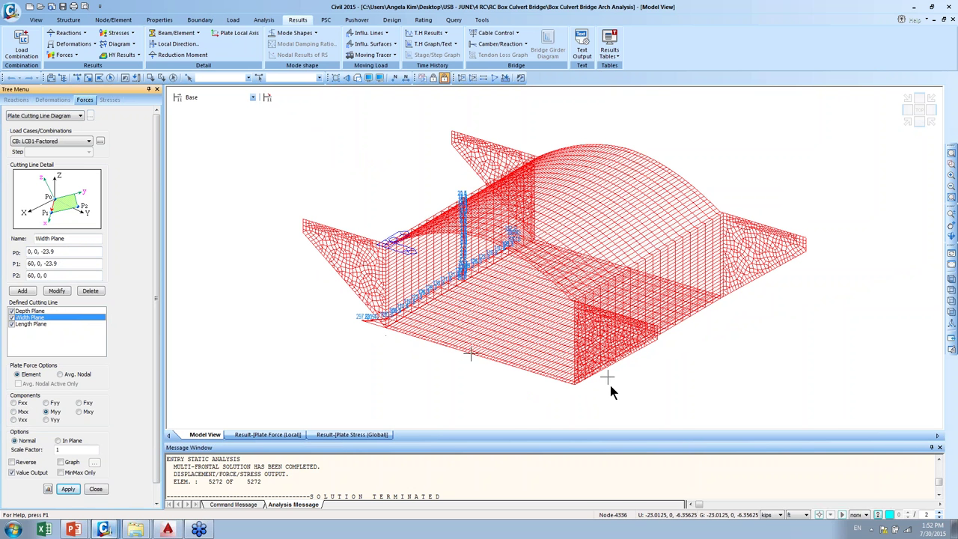
{"action": "left_click", "coordinate": [35, 324]}
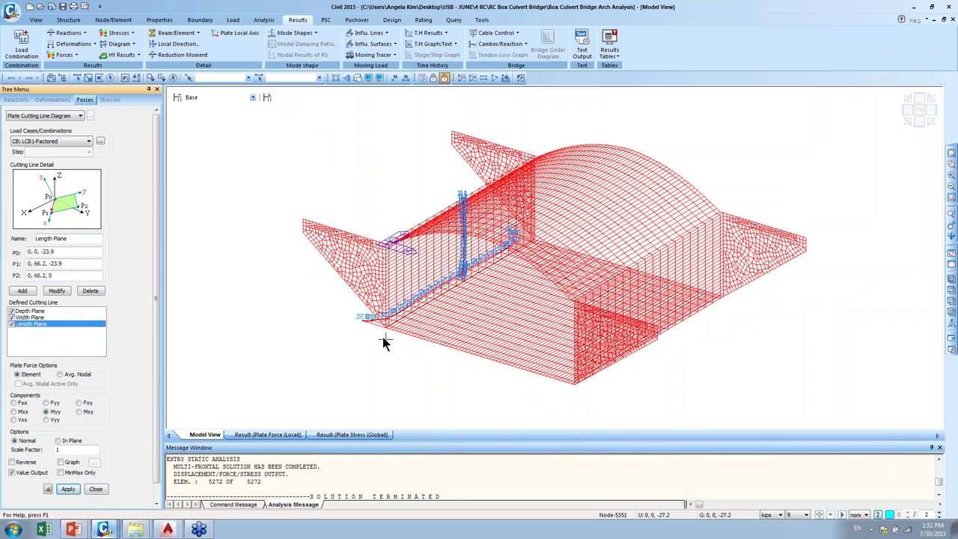
- Isolate the bottom slab and the side wall at X = 60 and show them in isometric view
{"action": "middle_click_drag", "start_coordinate": [569, 262], "coordinate": [540, 255], "text": "ctrl"}
{"action": "key", "text": "ctrl+f"}
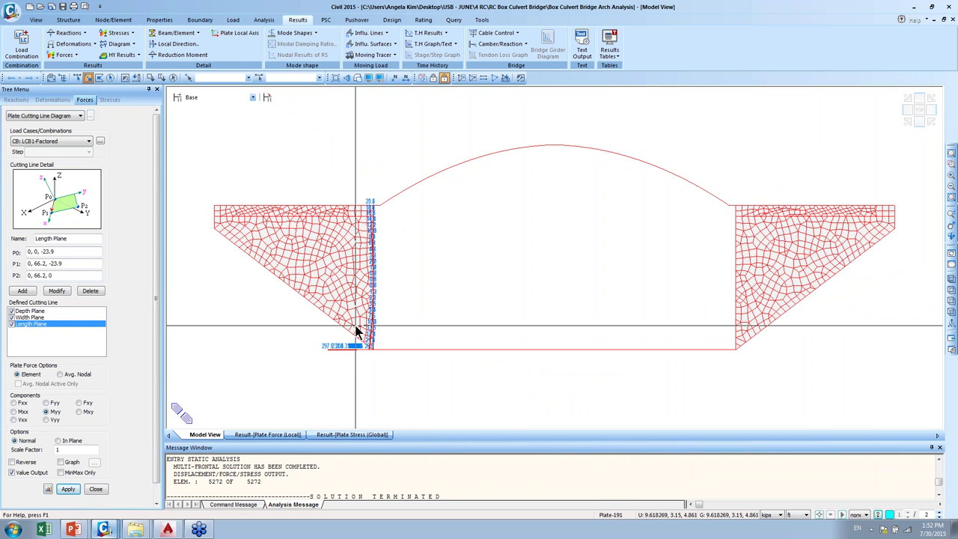
{"action": "left_click_drag", "start_coordinate": [372, 344], "coordinate": [749, 356]}
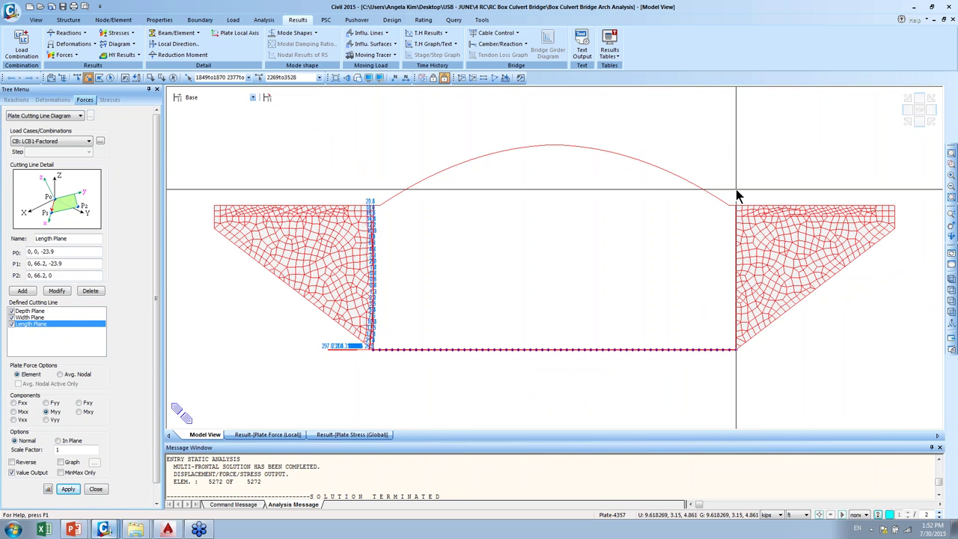
{"action": "left_click_drag", "start_coordinate": [734, 183], "coordinate": [738, 407]}
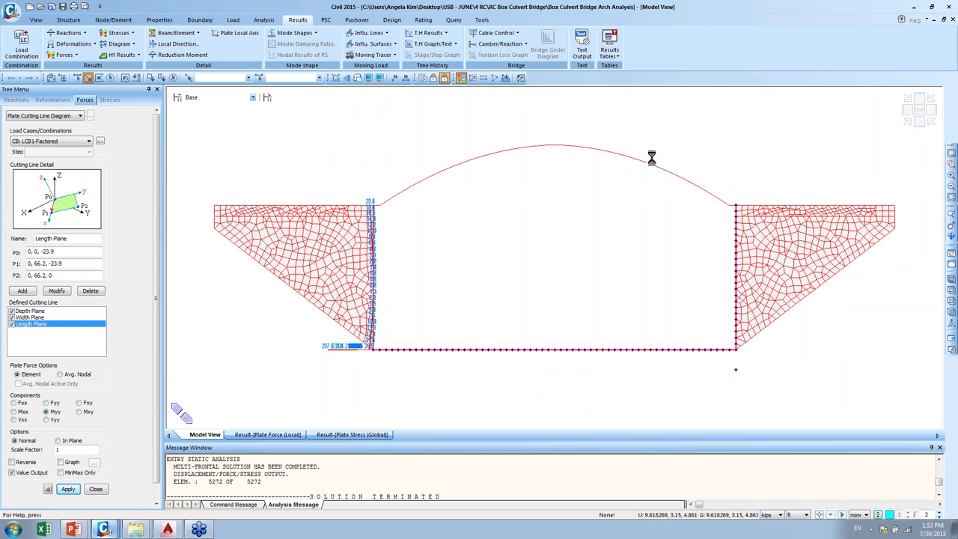
{"action": "left_click", "coordinate": [906, 123]}
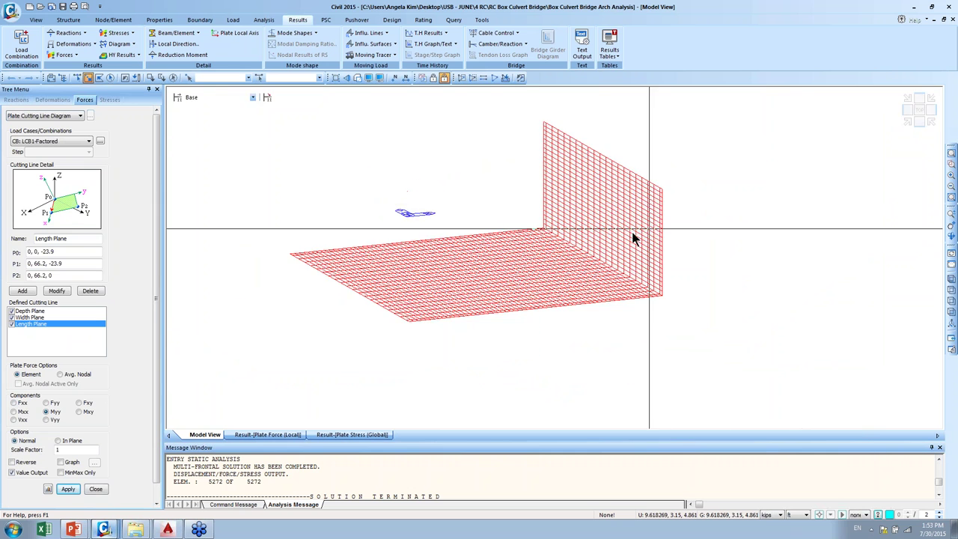
- Add a cutting line named Longitudinal Plane through 60, 0, -22.89773; 60, 66.2, -22.89773; and 60, 66.2, -21.89545
{"action": "left_click_drag", "start_coordinate": [76, 238], "coordinate": [32, 244]}
{"action": "key", "text": "BackSpace"}
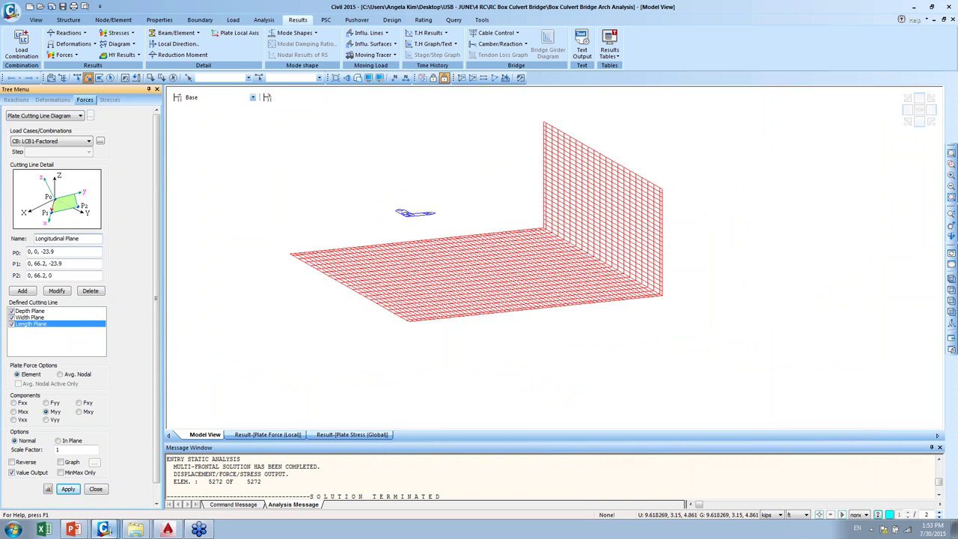
{"action": "left_click", "coordinate": [74, 251]}
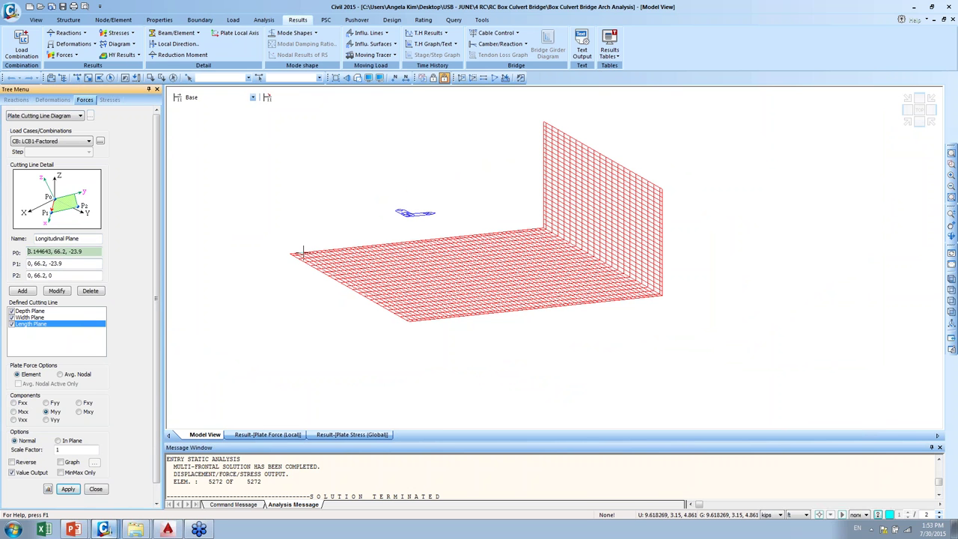
{"action": "left_click", "coordinate": [664, 292]}
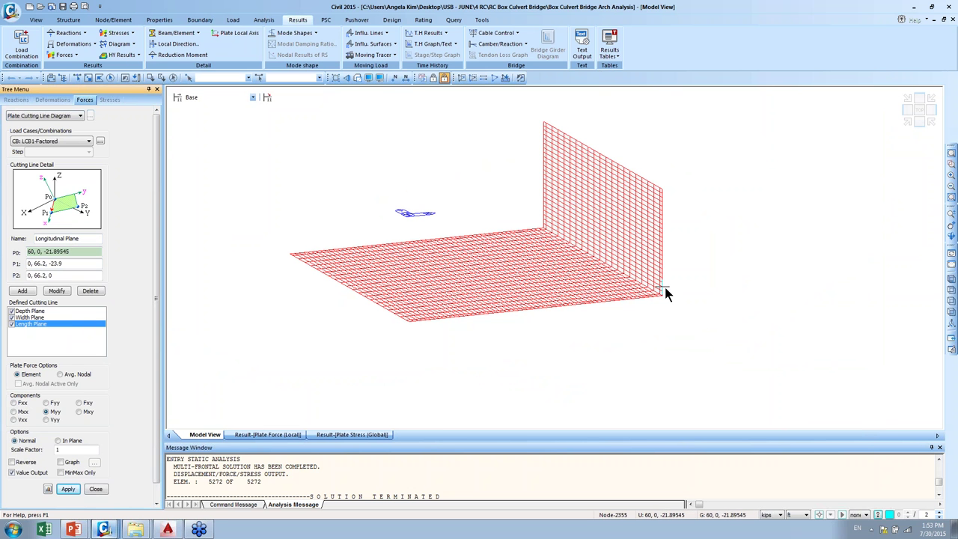
{"action": "left_click", "coordinate": [662, 290]}
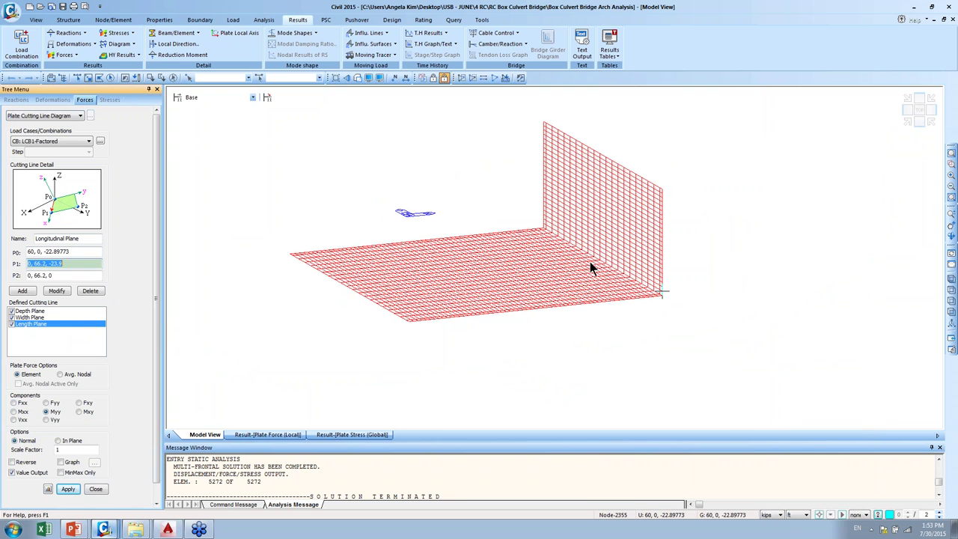
{"action": "left_click", "coordinate": [542, 224]}
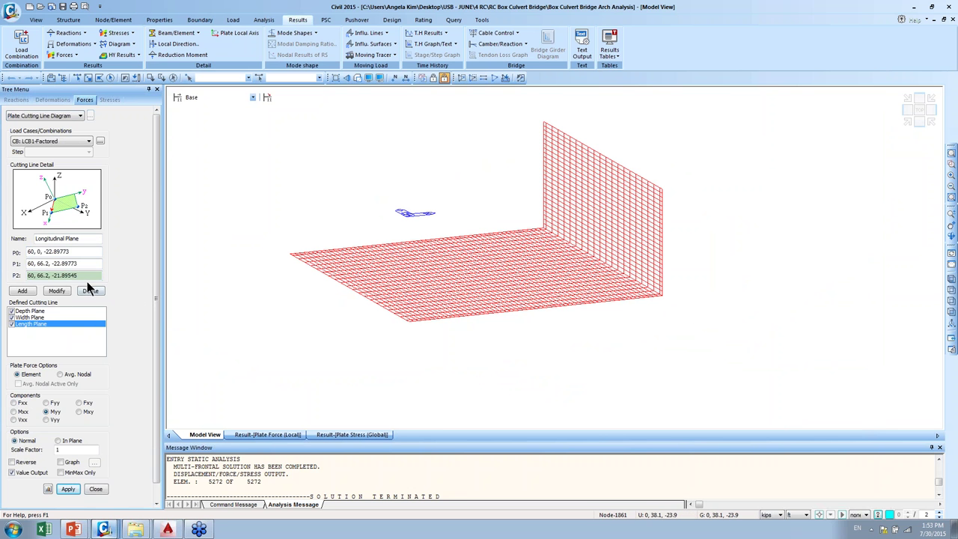
{"action": "left_click", "coordinate": [28, 292]}
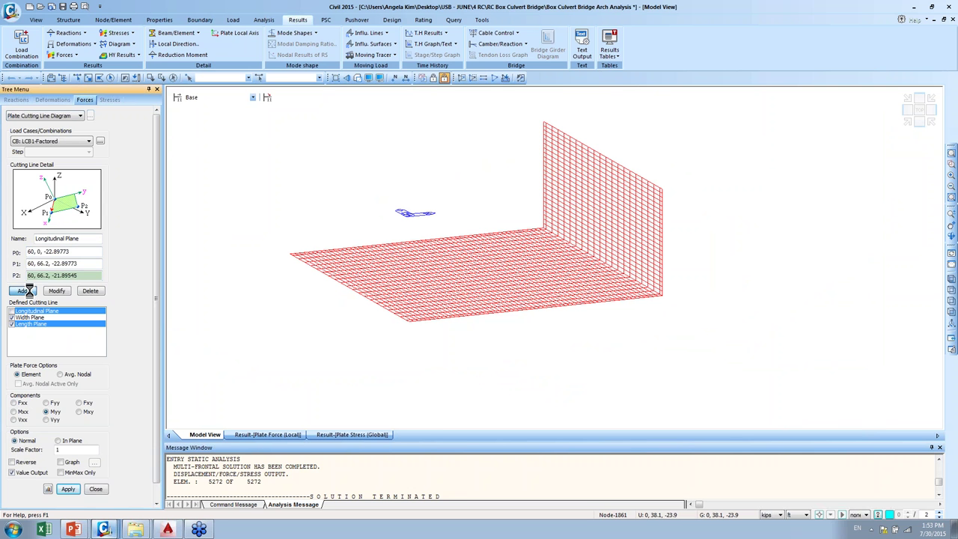
- Name a new cutting line Vertical Plane and try to pick its points near the middle of the side wall
{"action": "triple_click", "coordinate": [85, 238]}
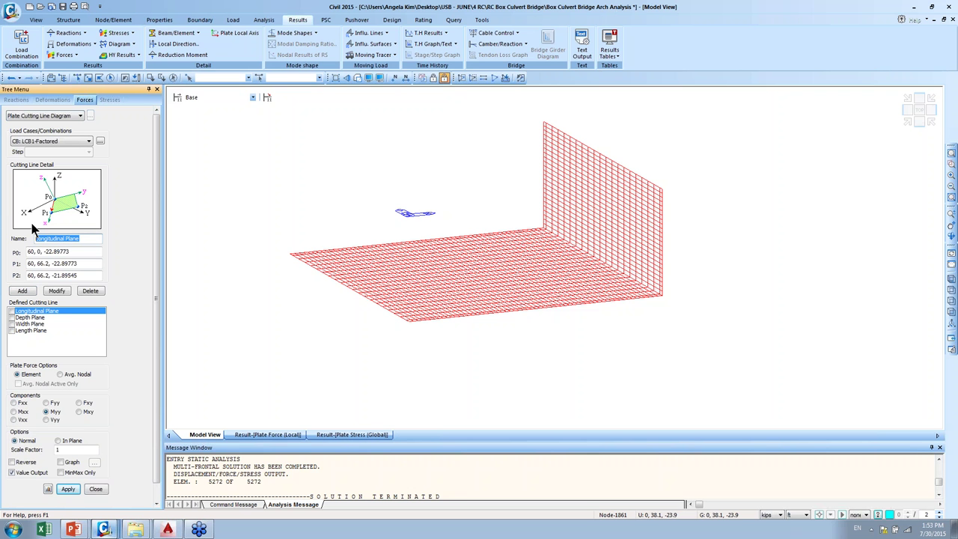
{"action": "type", "text": "Vertic"}
{"action": "left_click", "coordinate": [64, 252]}
{"action": "left_click", "coordinate": [594, 262]}
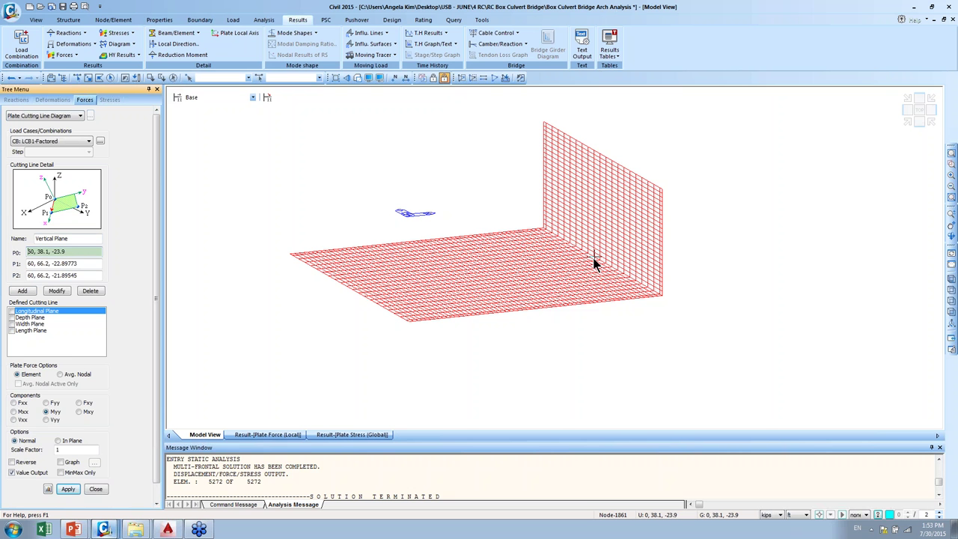
{"action": "left_click", "coordinate": [593, 258]}
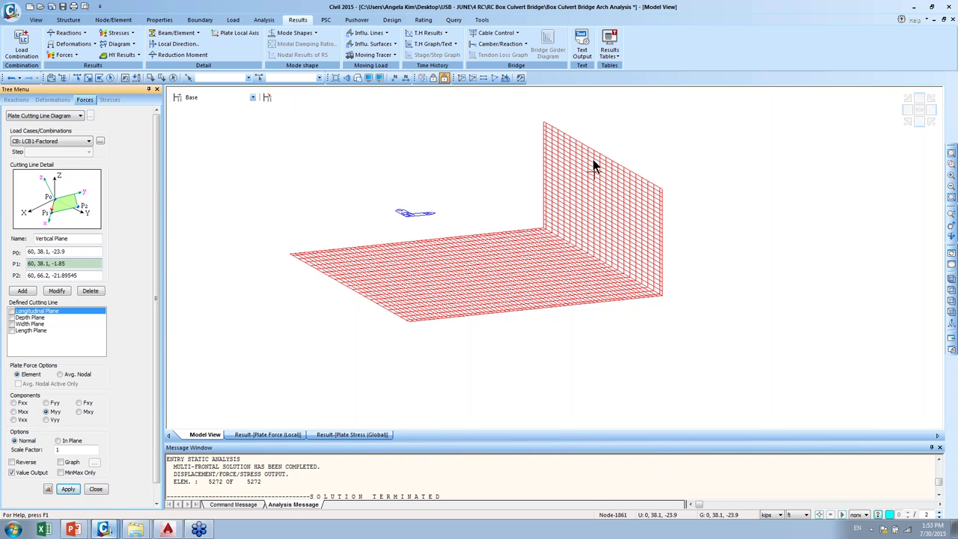
{"action": "left_click", "coordinate": [648, 180]}
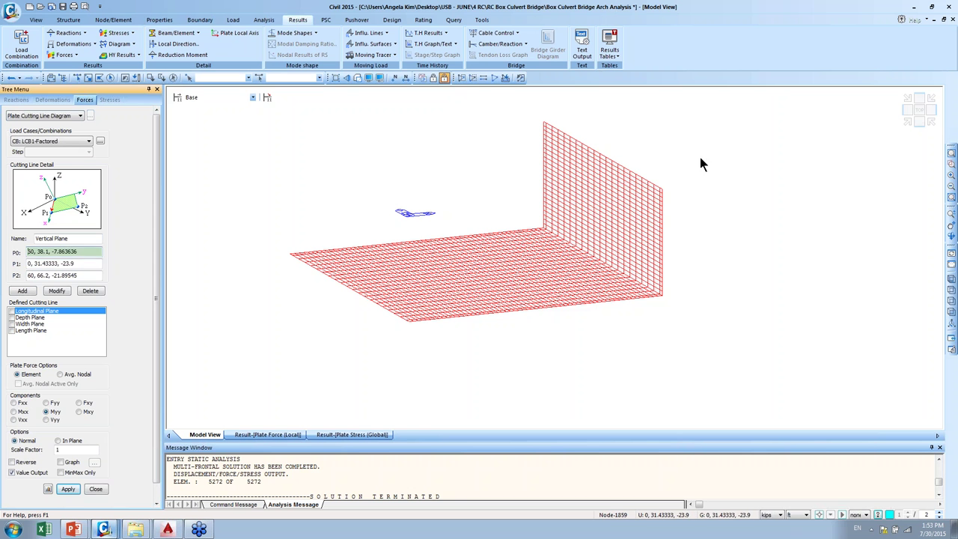
{"action": "middle_click_drag", "start_coordinate": [741, 204], "coordinate": [773, 232]}
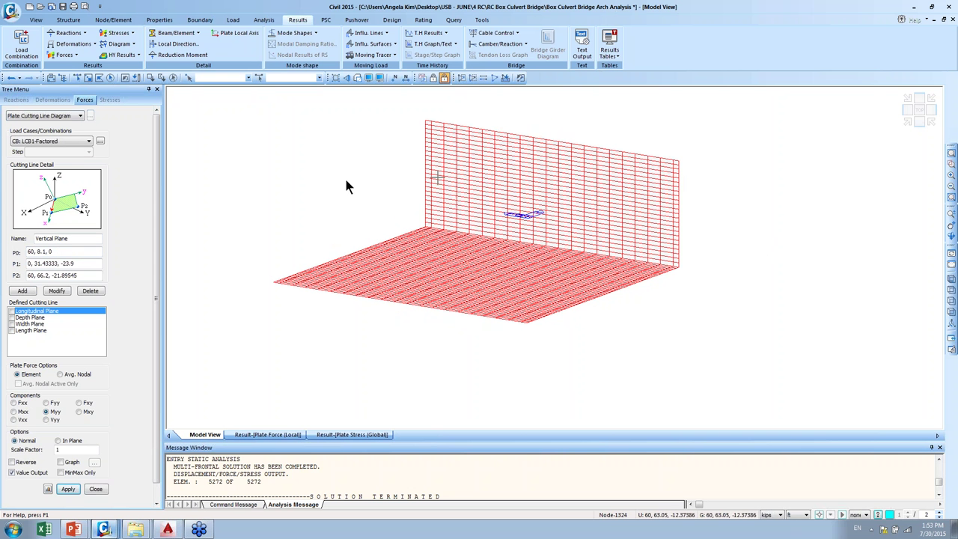
- Define the Vertical Plane by points 60, 0, -23.9; 60, 0, 0; and 60, 4.8, 0 and add it to the cutting lines
{"action": "left_click", "coordinate": [103, 252]}
{"action": "left_click", "coordinate": [681, 256]}
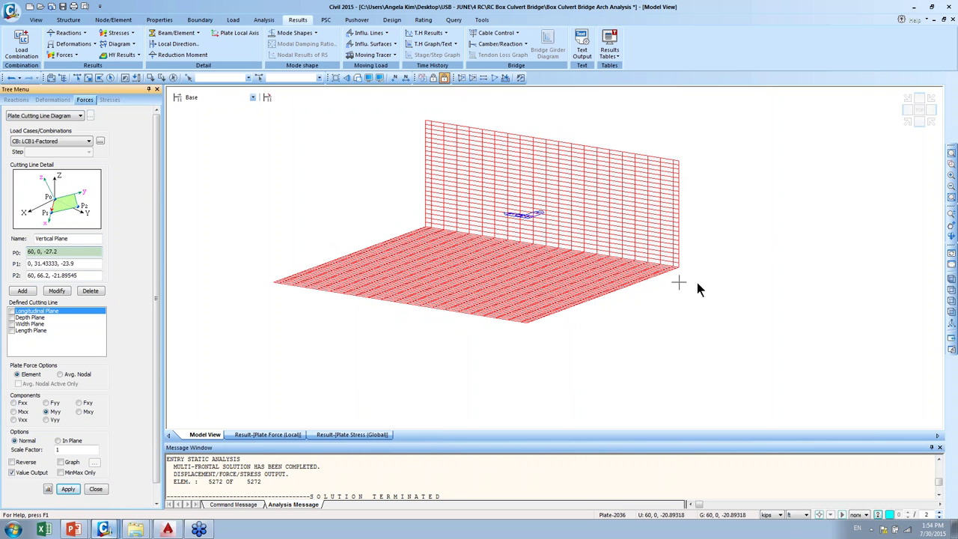
{"action": "left_click", "coordinate": [684, 271]}
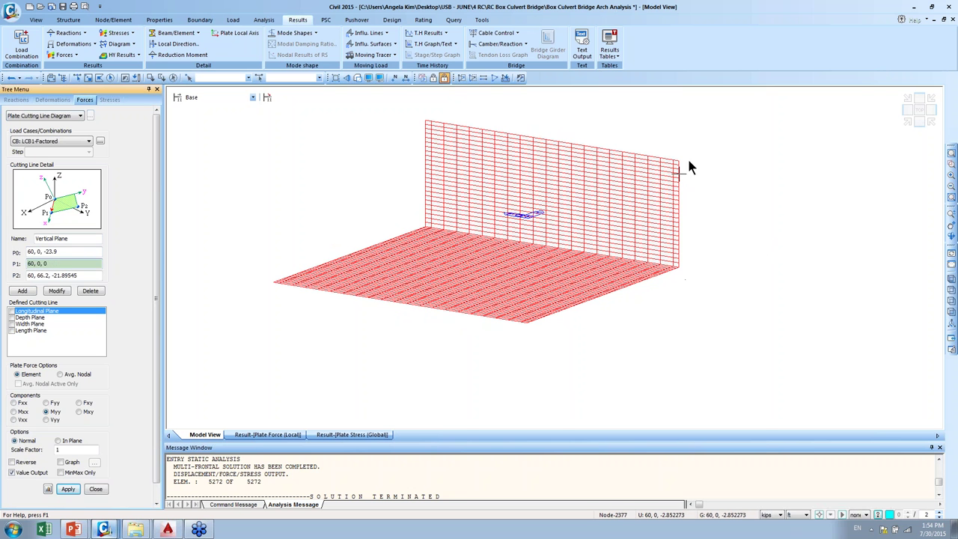
{"action": "left_click", "coordinate": [690, 167]}
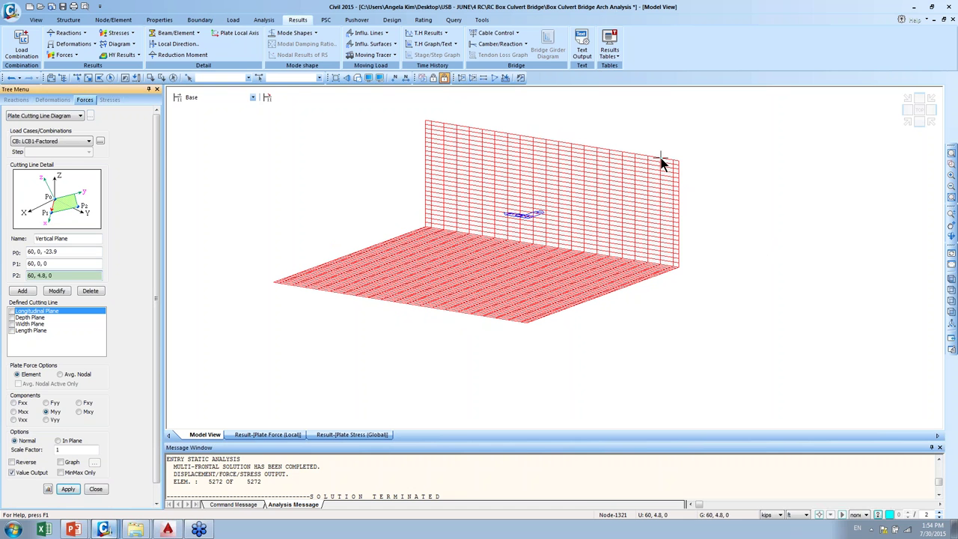
{"action": "left_click", "coordinate": [24, 291]}
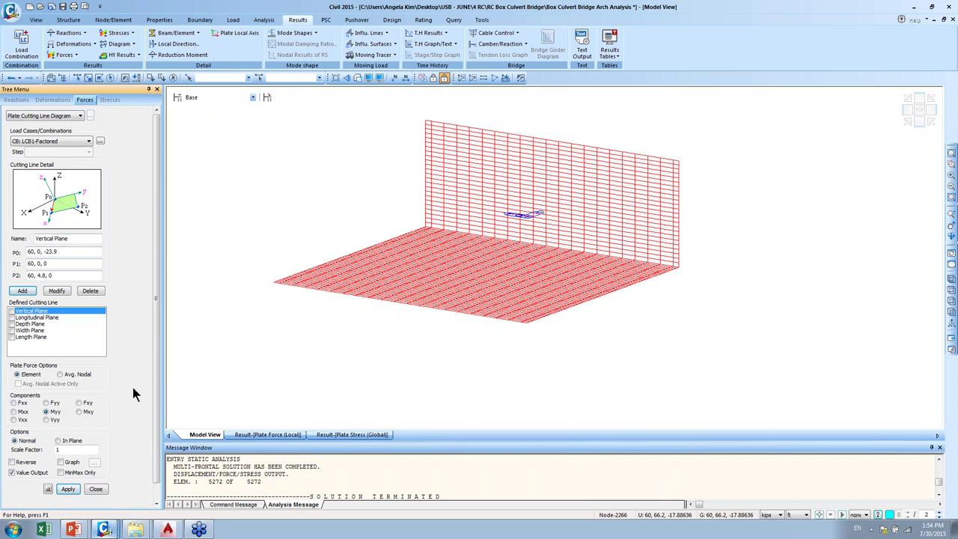
- Display the Myy cutting line diagram on only the Vertical Plane and Longitudinal Plane
{"action": "left_click", "coordinate": [11, 312]}
{"action": "left_click", "coordinate": [12, 318]}
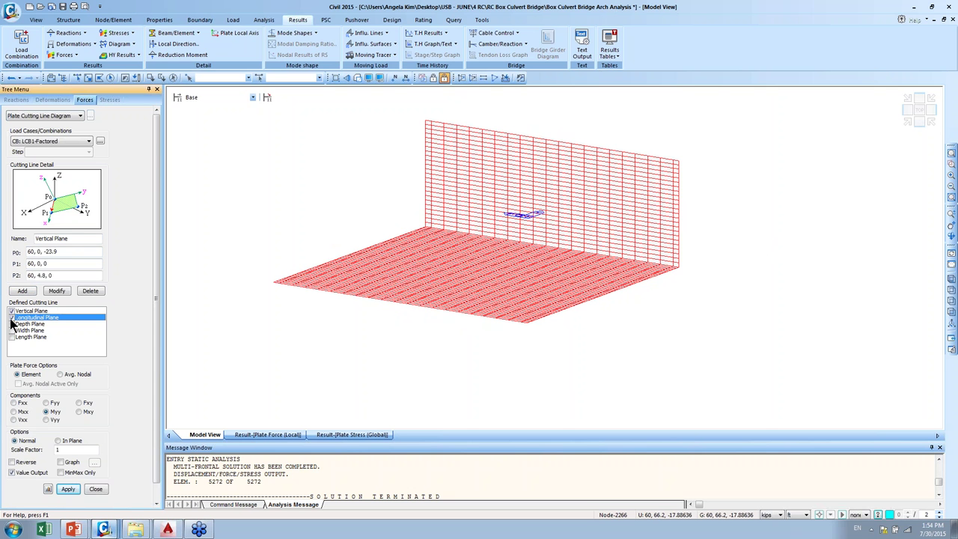
{"action": "left_click", "coordinate": [69, 491]}
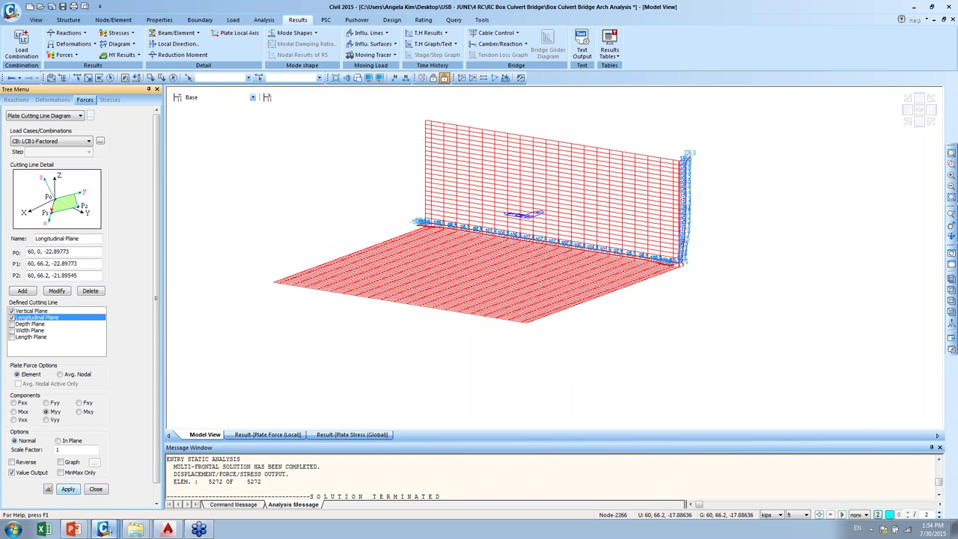
- Generate graphs of the Myy cutting diagrams for the Vertical and Longitudinal planes
{"action": "mouse_move", "coordinate": [636, 287]}
{"action": "middle_mouse_down", "text": "ctrl"}
{"action": "mouse_move", "coordinate": [642, 294]}
{"action": "mouse_move", "coordinate": [619, 297]}
{"action": "mouse_move", "coordinate": [656, 275]}
{"action": "mouse_move", "coordinate": [606, 300]}
{"action": "mouse_move", "coordinate": [706, 295]}
{"action": "mouse_move", "coordinate": [680, 284]}
{"action": "mouse_move", "coordinate": [711, 265]}
{"action": "mouse_move", "coordinate": [641, 288]}
{"action": "middle_mouse_up", "text": "ctrl"}
{"action": "scroll", "coordinate": [648, 282], "scroll_direction": "up", "scroll_amount": 5}
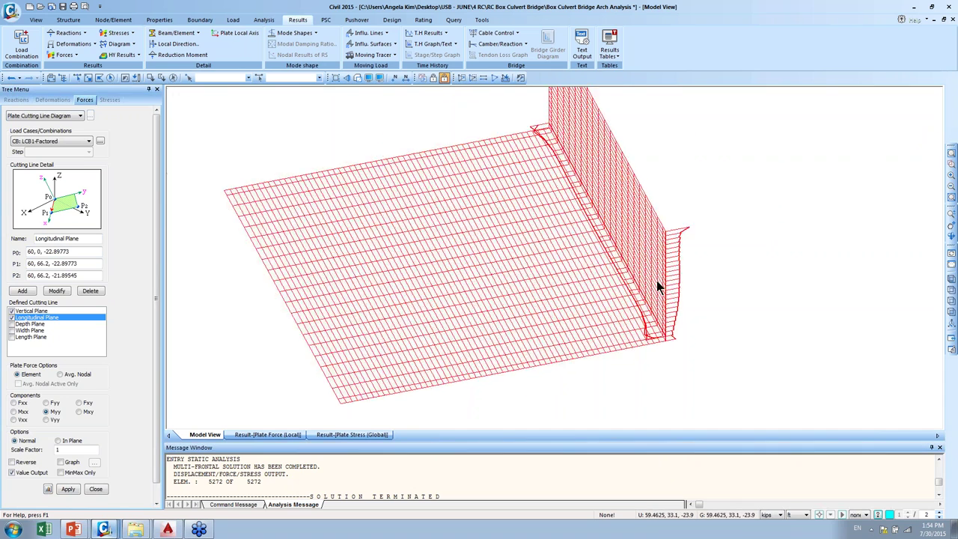
{"action": "scroll", "coordinate": [661, 287], "scroll_direction": "up", "scroll_amount": 6}
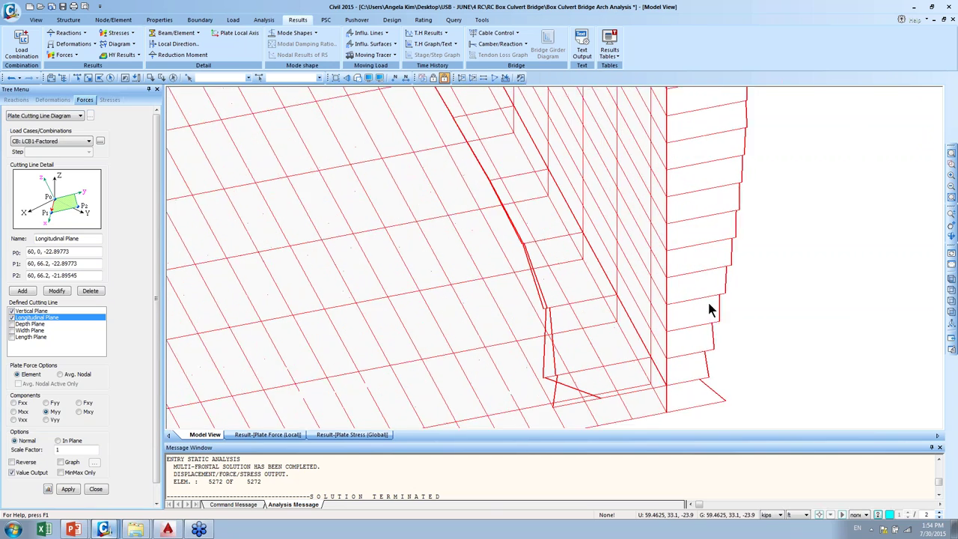
{"action": "scroll", "coordinate": [748, 325], "scroll_direction": "down", "scroll_amount": 6}
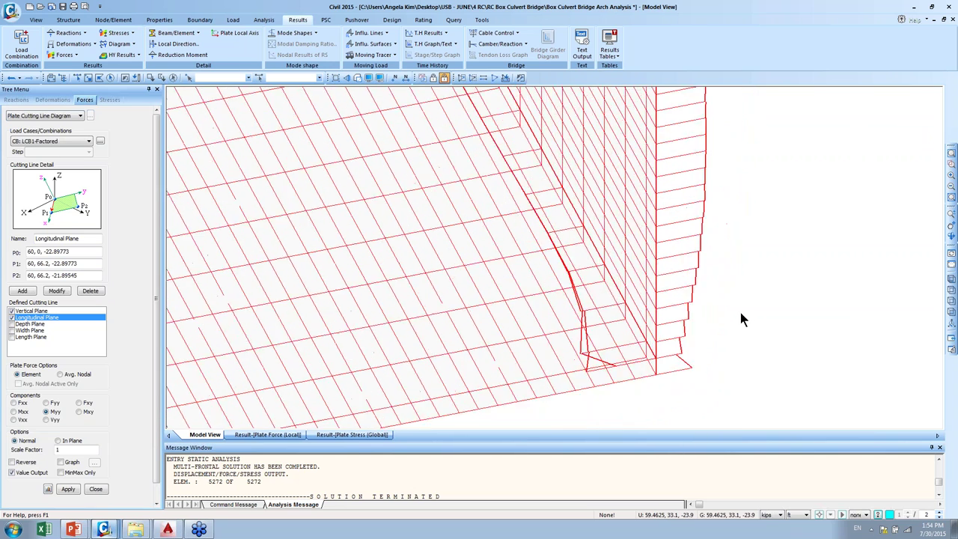
{"action": "left_click", "coordinate": [66, 463]}
{"action": "left_click", "coordinate": [68, 489]}
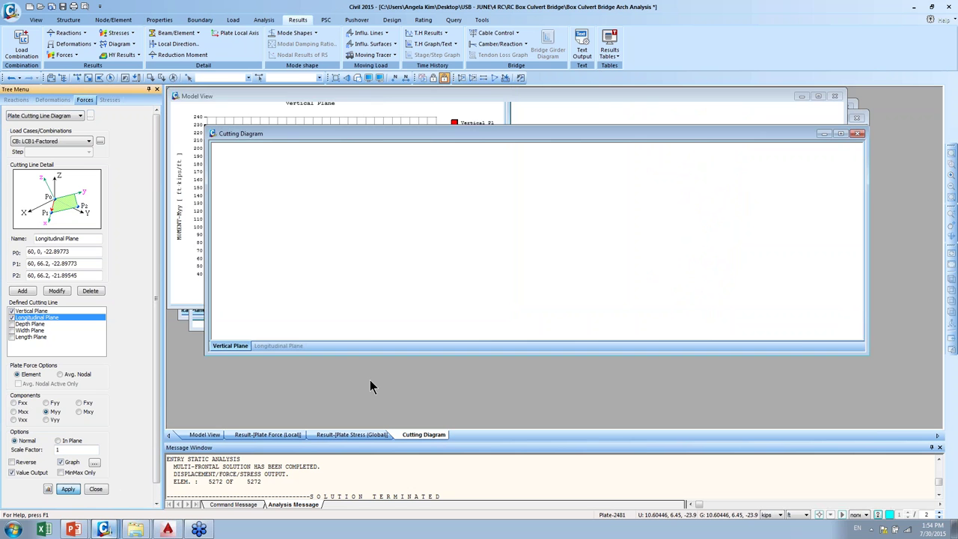
- Enlarge the cutting diagram to examine the Vertical Plane's Myy graph, and return to the model view
{"action": "left_click", "coordinate": [62, 463]}
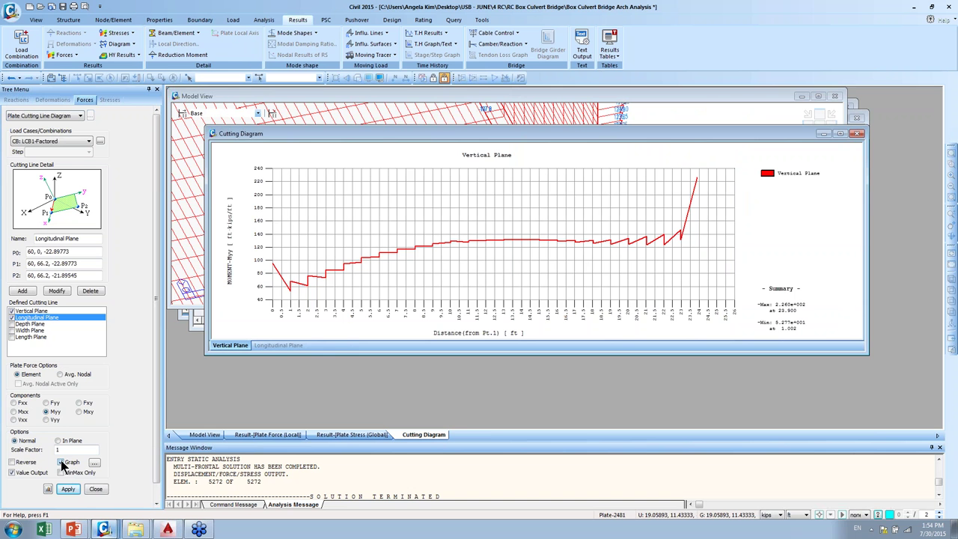
{"action": "left_click", "coordinate": [840, 134]}
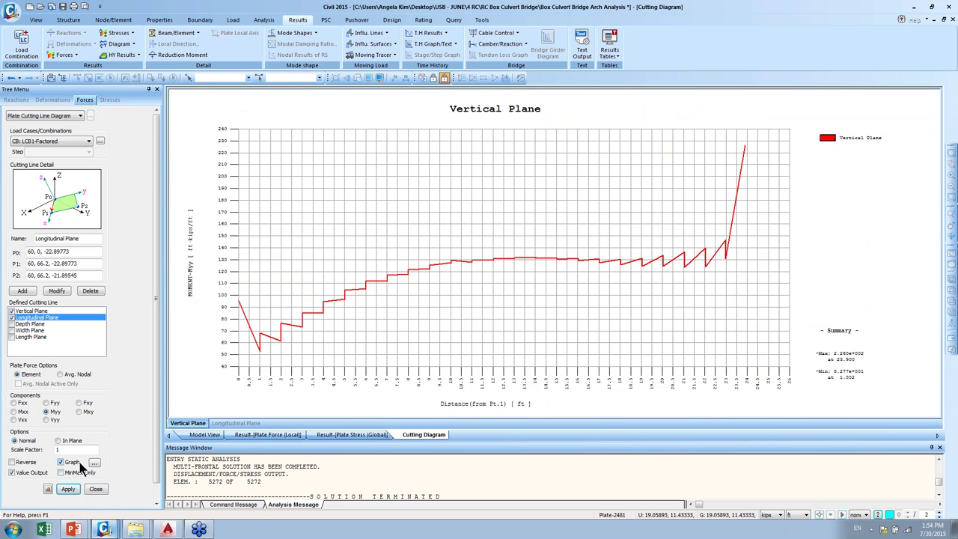
{"action": "left_click", "coordinate": [212, 437]}
{"action": "left_click", "coordinate": [934, 124]}
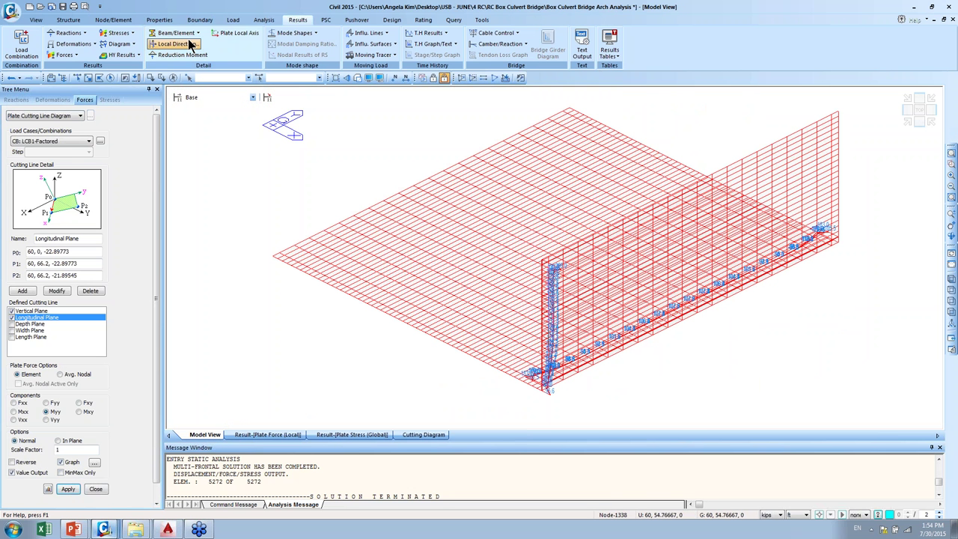
- Open the Local Direction Force Sum tool and reactivate all elements so the whole culvert is shown
{"action": "left_click", "coordinate": [179, 44]}
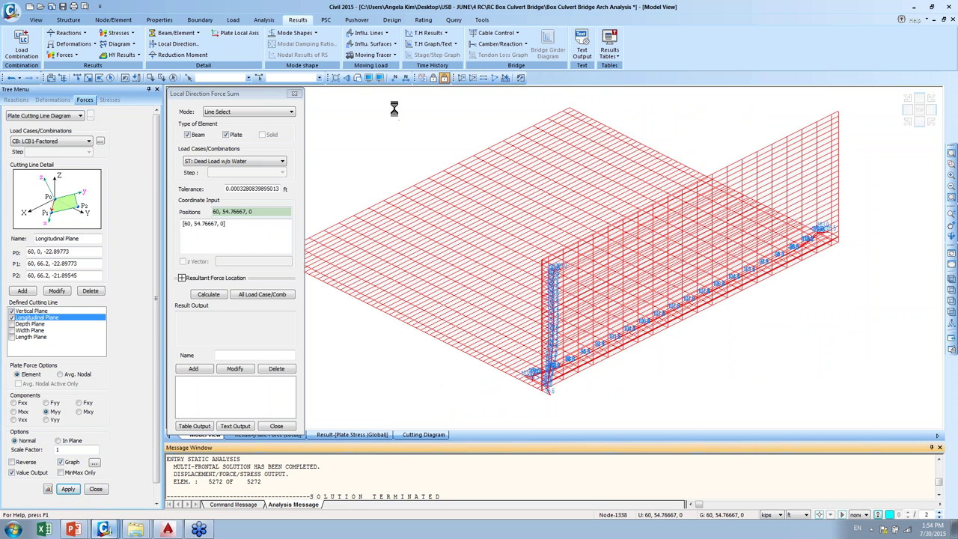
{"action": "left_click", "coordinate": [35, 20]}
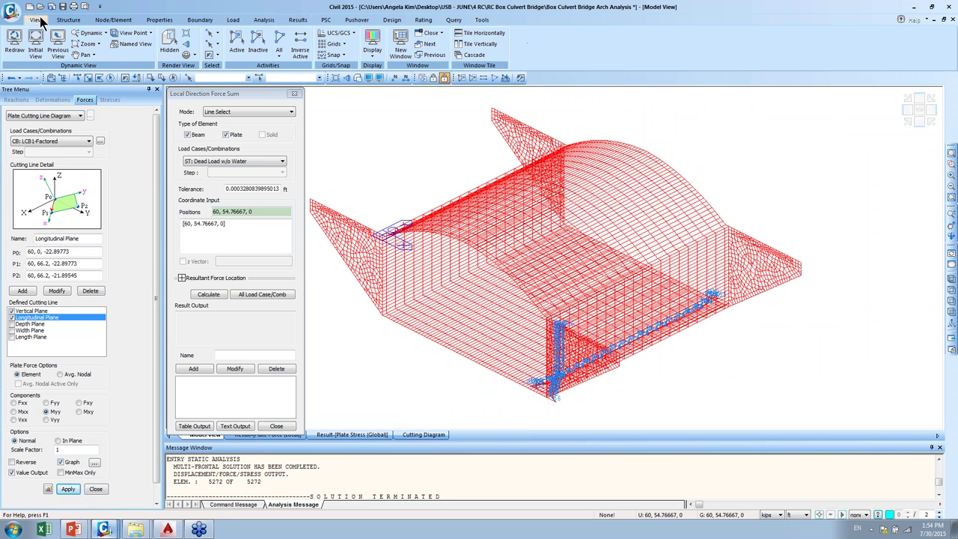
{"action": "left_click", "coordinate": [298, 20]}
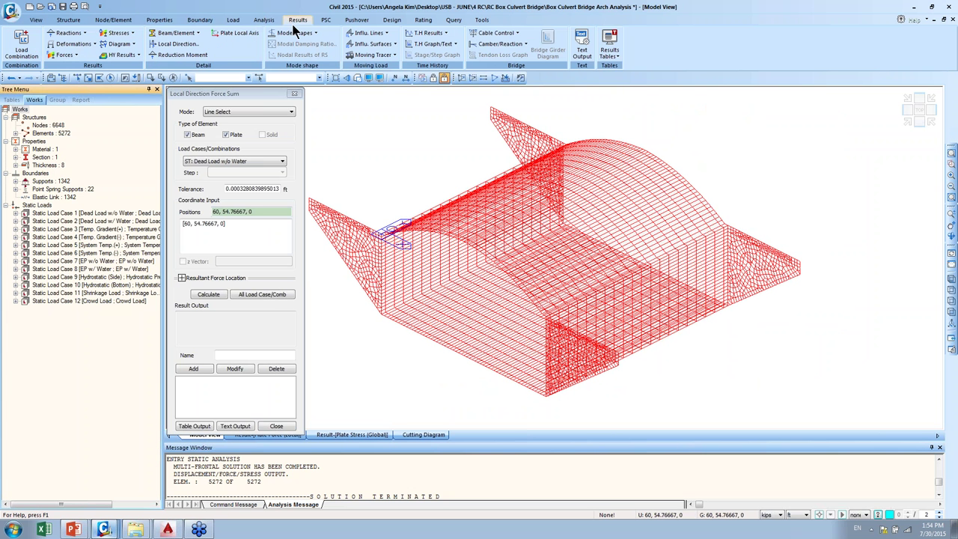
{"action": "left_click", "coordinate": [238, 95]}
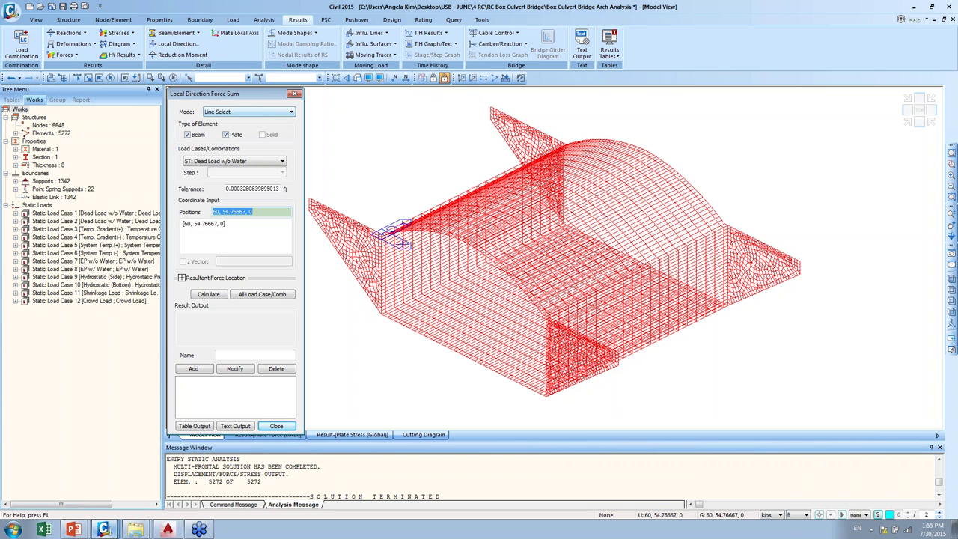
{"action": "left_click", "coordinate": [242, 230]}
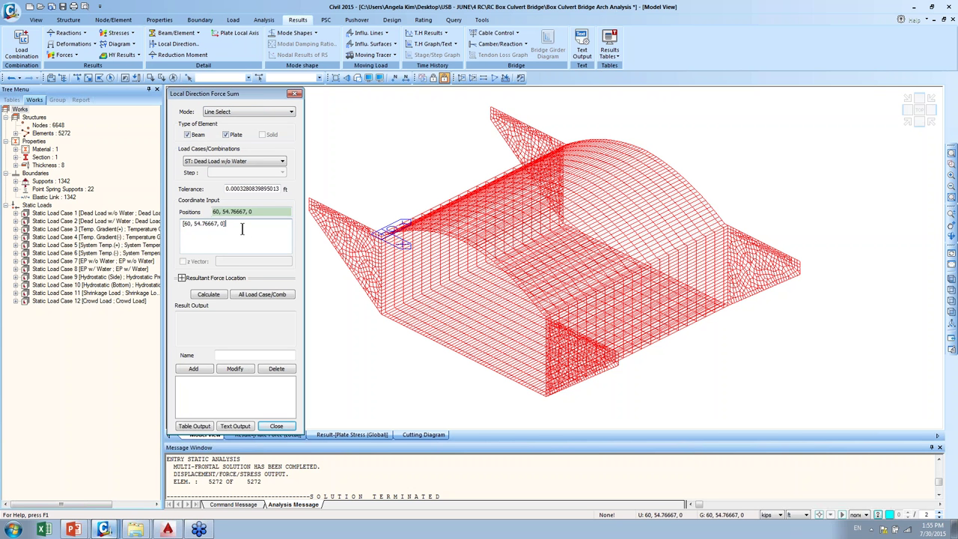
- Select the bottom slab and one side wall in the front view and activate only those elements
{"action": "left_click", "coordinate": [921, 124]}
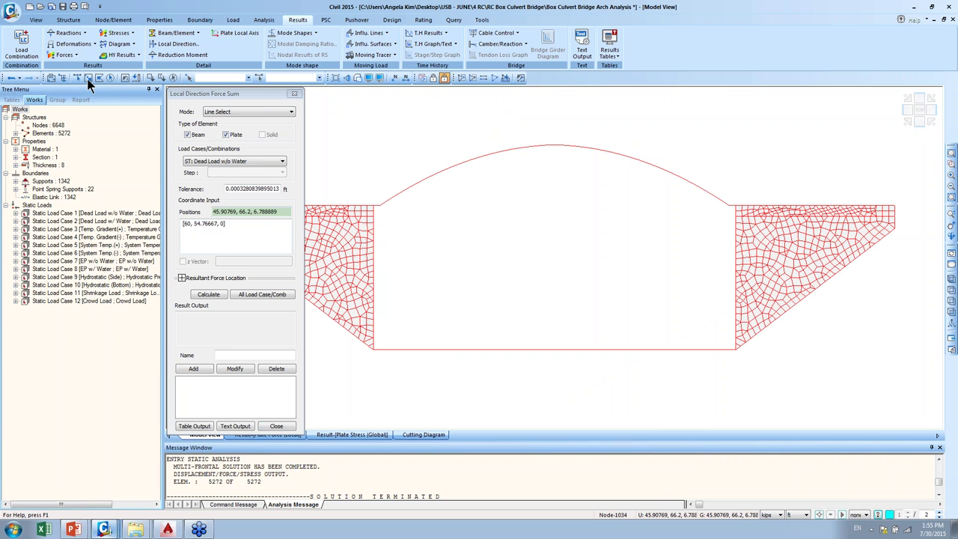
{"action": "left_click_drag", "start_coordinate": [366, 344], "coordinate": [736, 373]}
{"action": "left_click_drag", "start_coordinate": [732, 196], "coordinate": [738, 380]}
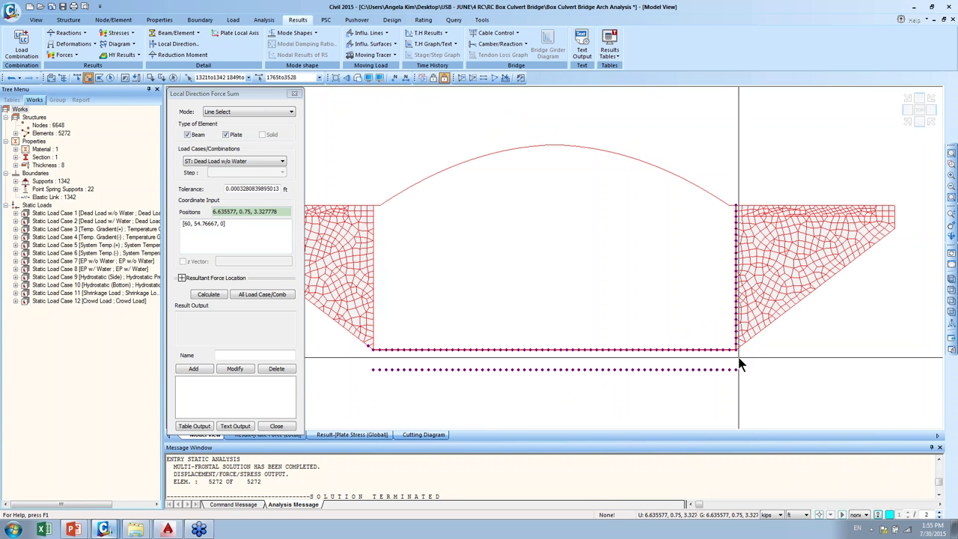
{"action": "left_click", "coordinate": [463, 77]}
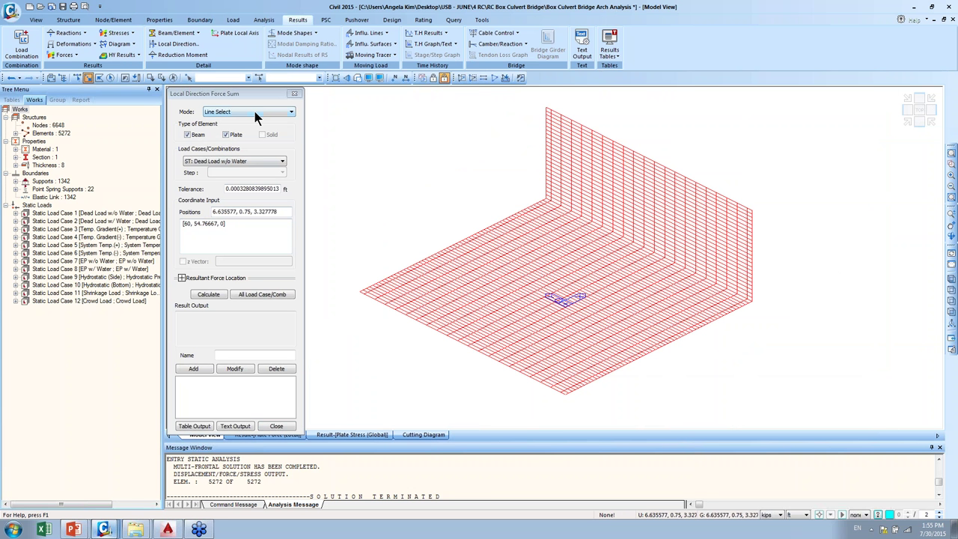
- Set the force sum to Line Select mode with load combination CB: LCB1-Factored
{"action": "left_click", "coordinate": [254, 111]}
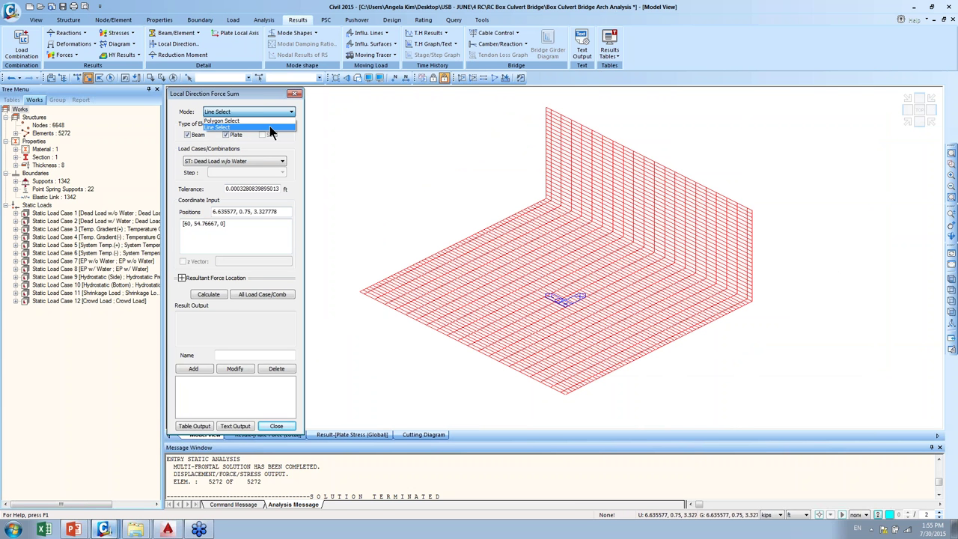
{"action": "left_click", "coordinate": [269, 126]}
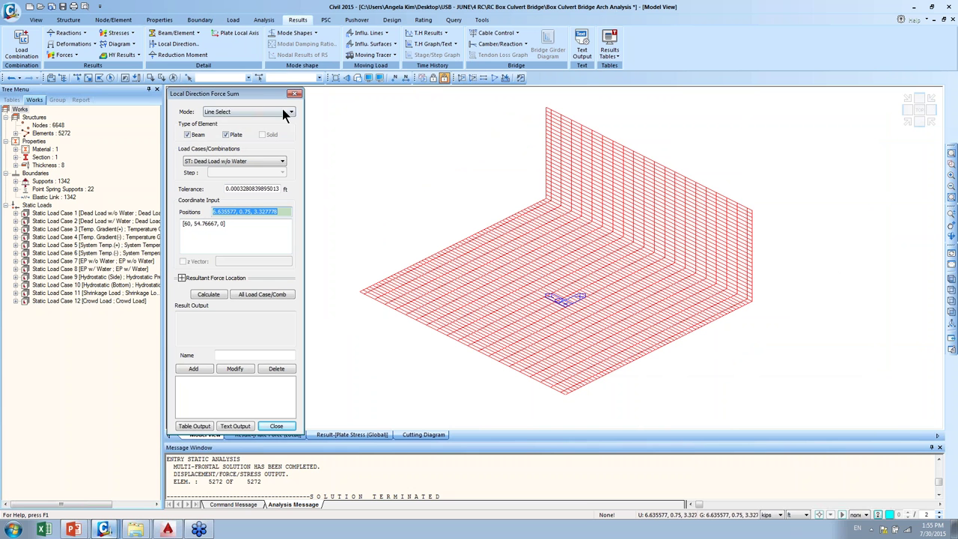
{"action": "left_click", "coordinate": [283, 110]}
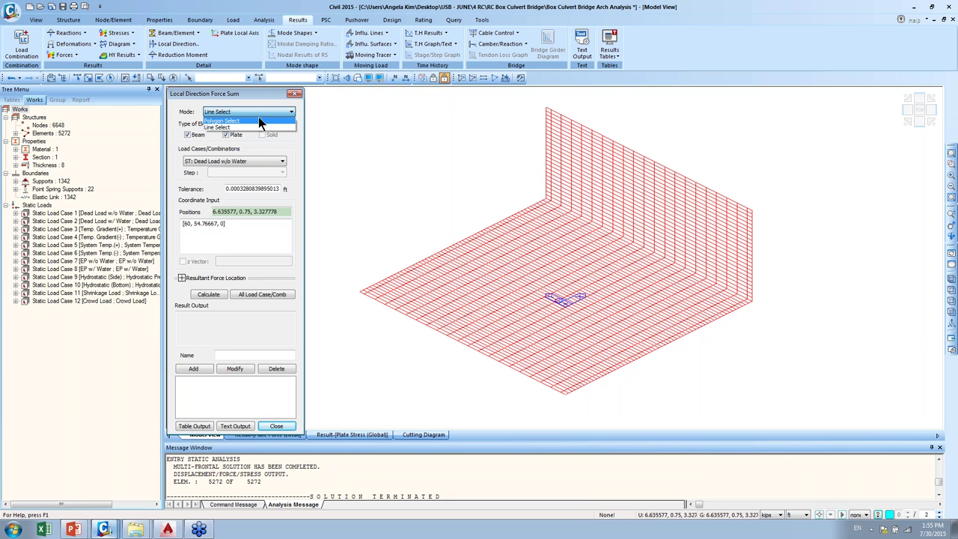
{"action": "left_click", "coordinate": [253, 120]}
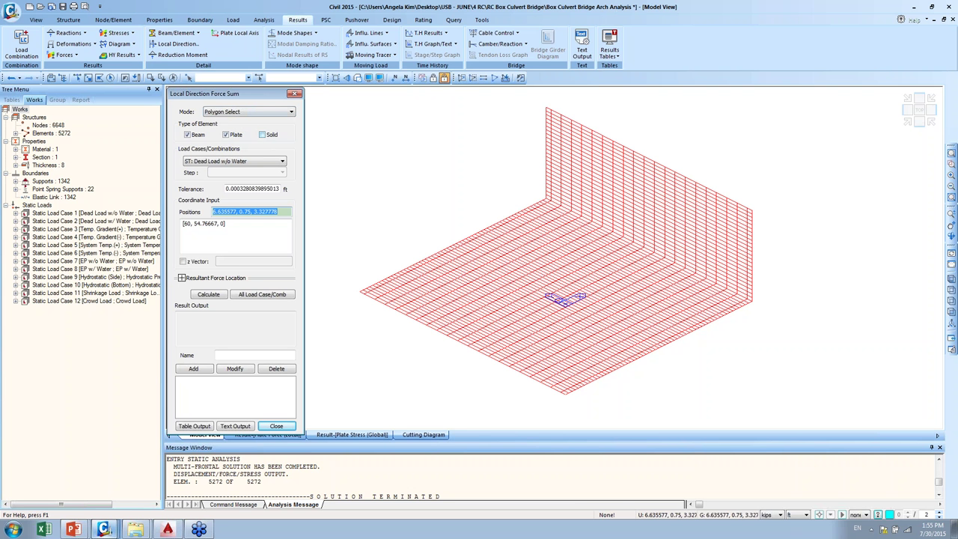
{"action": "left_click", "coordinate": [260, 113]}
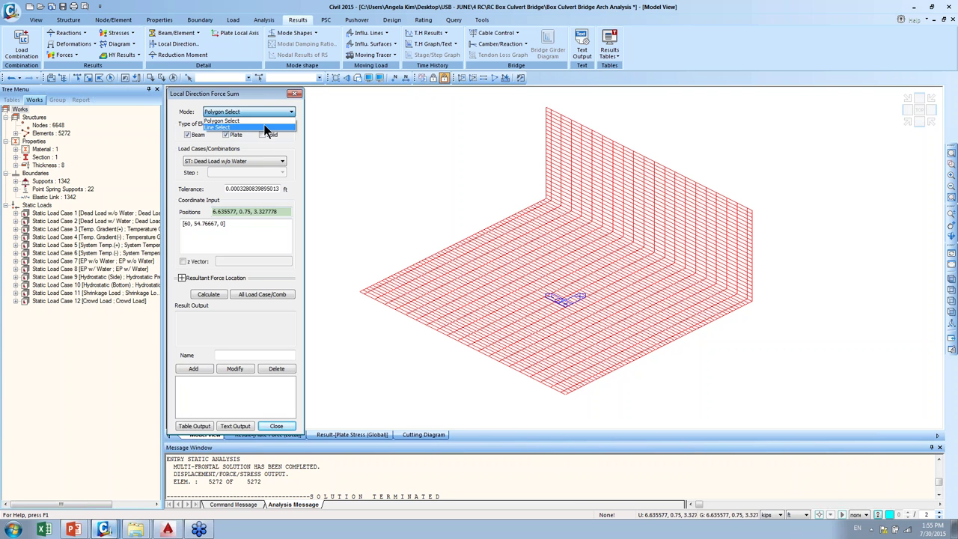
{"action": "left_click", "coordinate": [266, 128]}
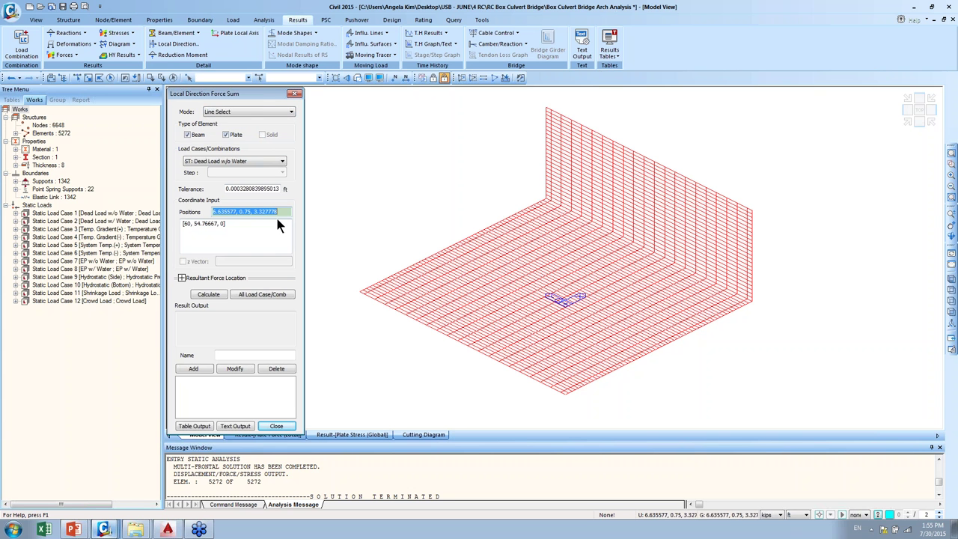
{"action": "left_click", "coordinate": [206, 162]}
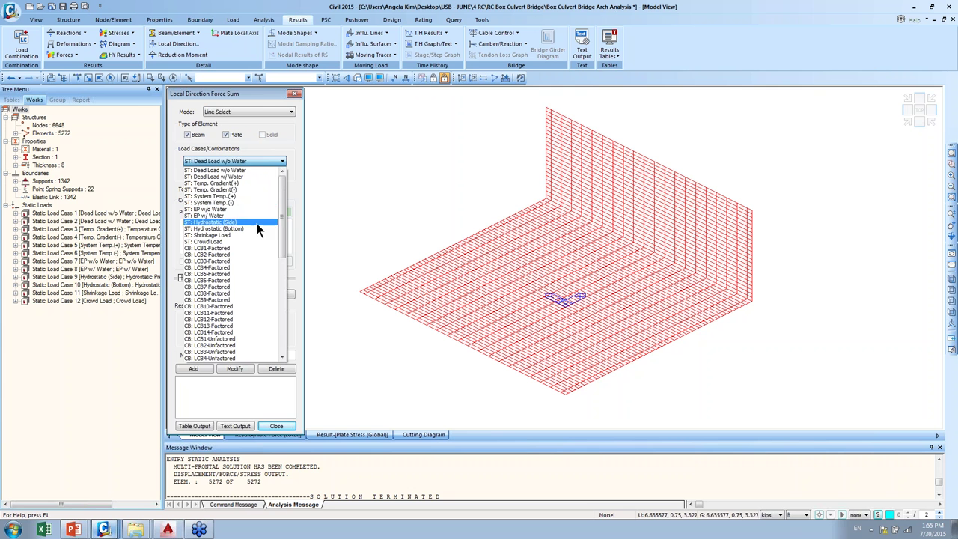
{"action": "left_click", "coordinate": [251, 248]}
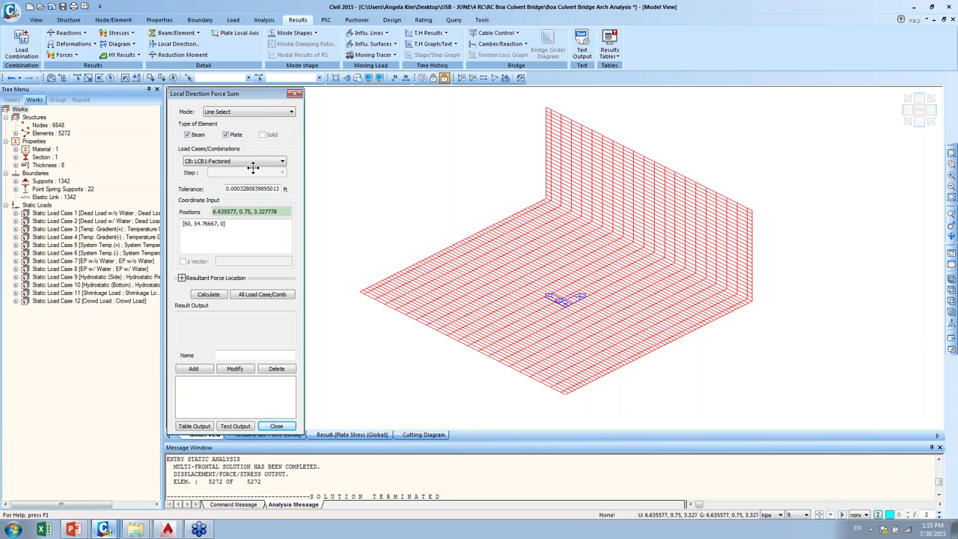
{"action": "left_click", "coordinate": [282, 212]}
{"action": "left_click", "coordinate": [470, 356]}
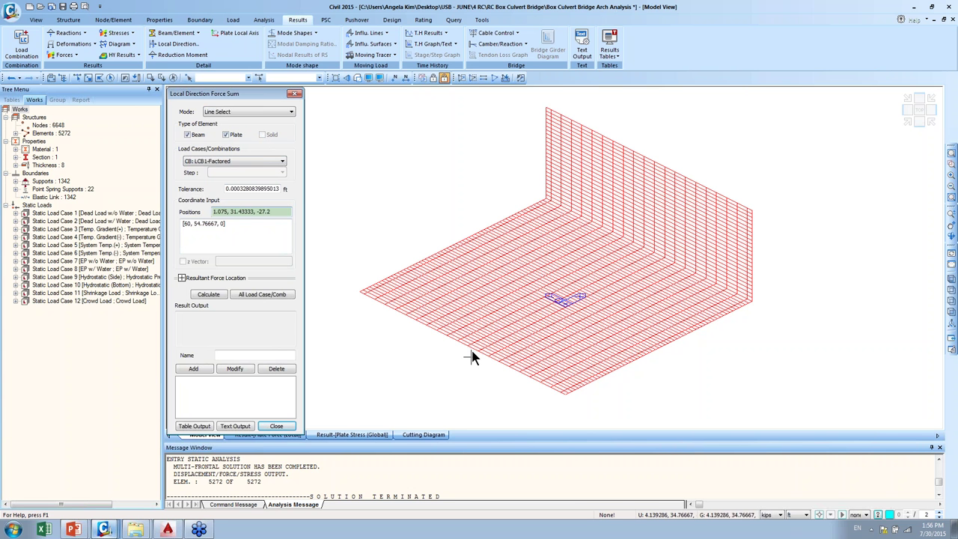
{"action": "left_click", "coordinate": [557, 392]}
{"action": "left_click", "coordinate": [561, 392]}
{"action": "left_click", "coordinate": [561, 392]}
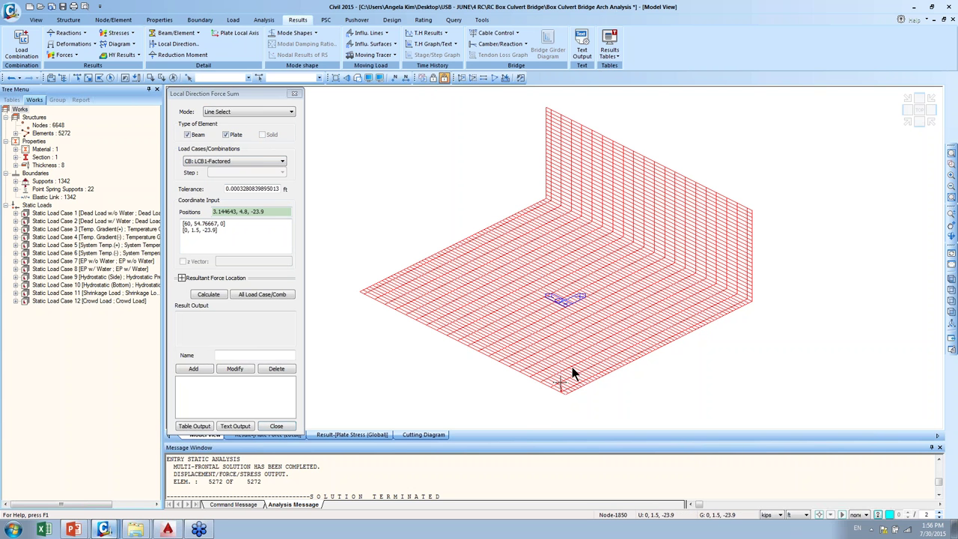
{"action": "left_click", "coordinate": [750, 298]}
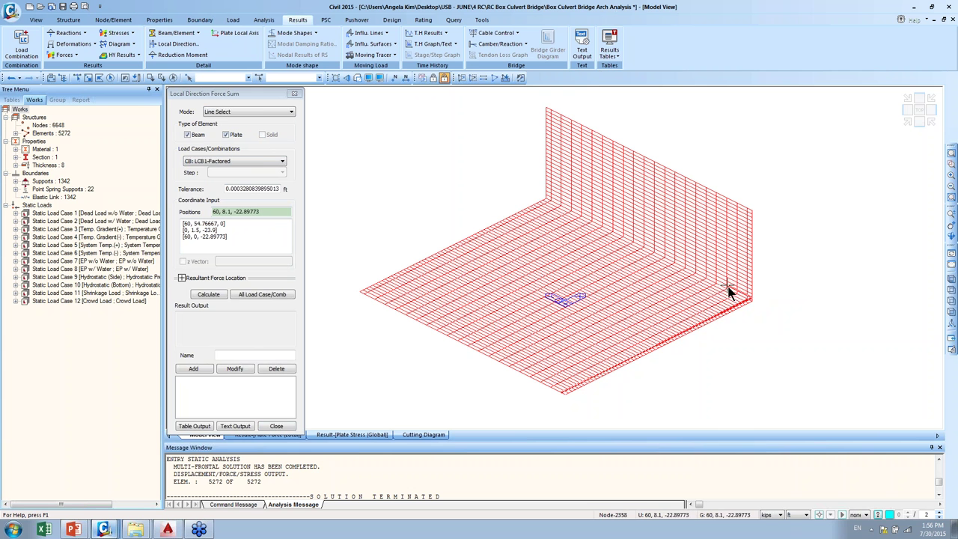
{"action": "key", "text": "Escape"}
{"action": "left_click", "coordinate": [257, 214]}
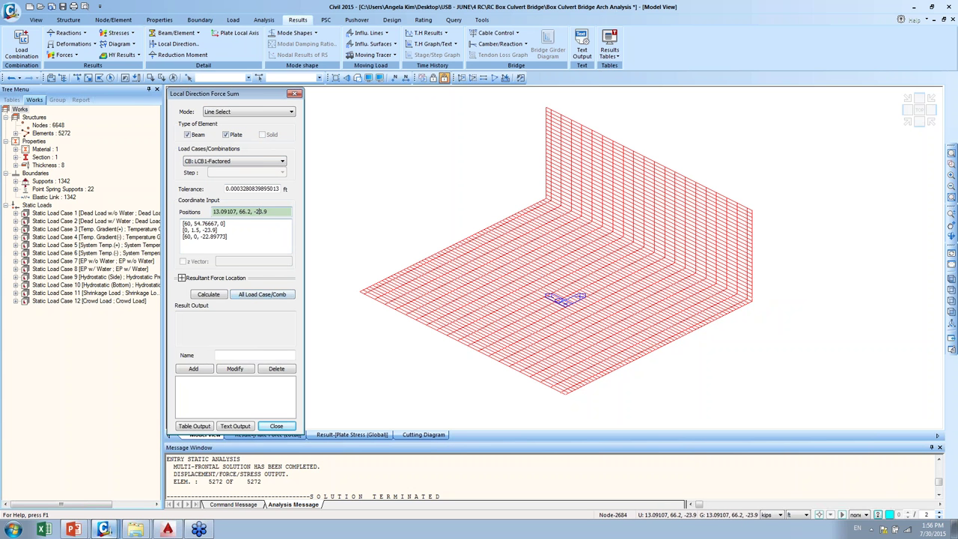
{"action": "left_click", "coordinate": [274, 427]}
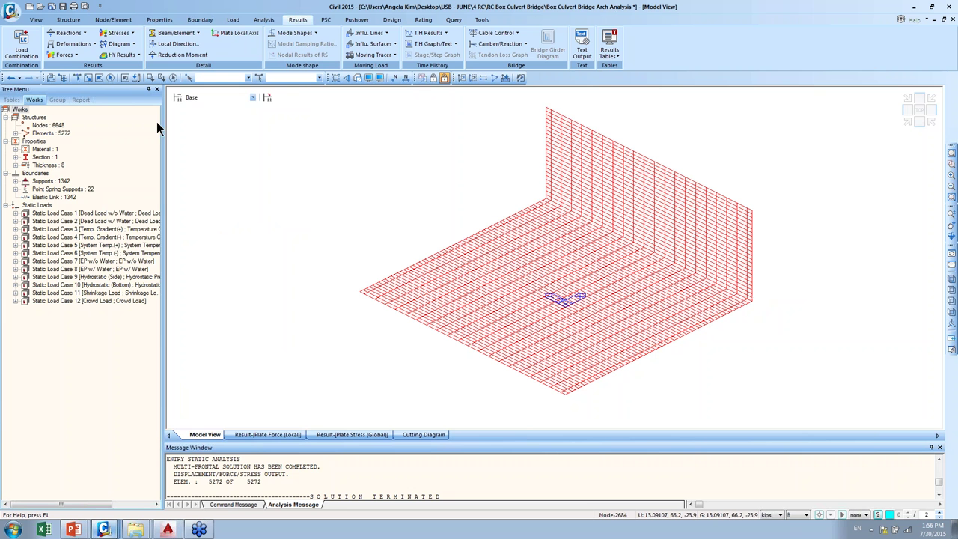
- Calculate the LCB1-Factored force sum along the slab edge from 0, 1.5, -23.9 to 60, 1.5, -23.9, with third point 60, 4.8, -23.9
{"action": "left_click", "coordinate": [177, 44]}
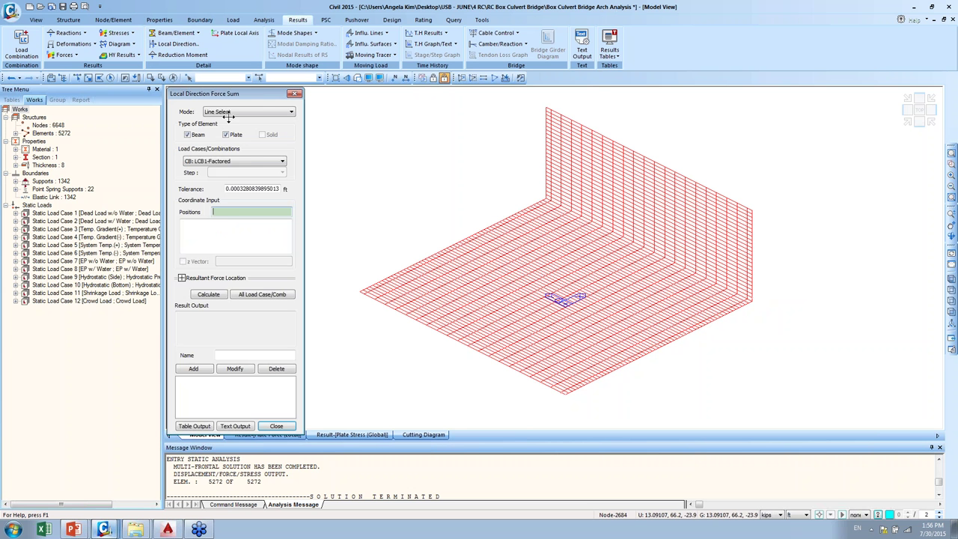
{"action": "left_click", "coordinate": [235, 161]}
{"action": "left_click", "coordinate": [247, 170]}
{"action": "left_click", "coordinate": [561, 397]}
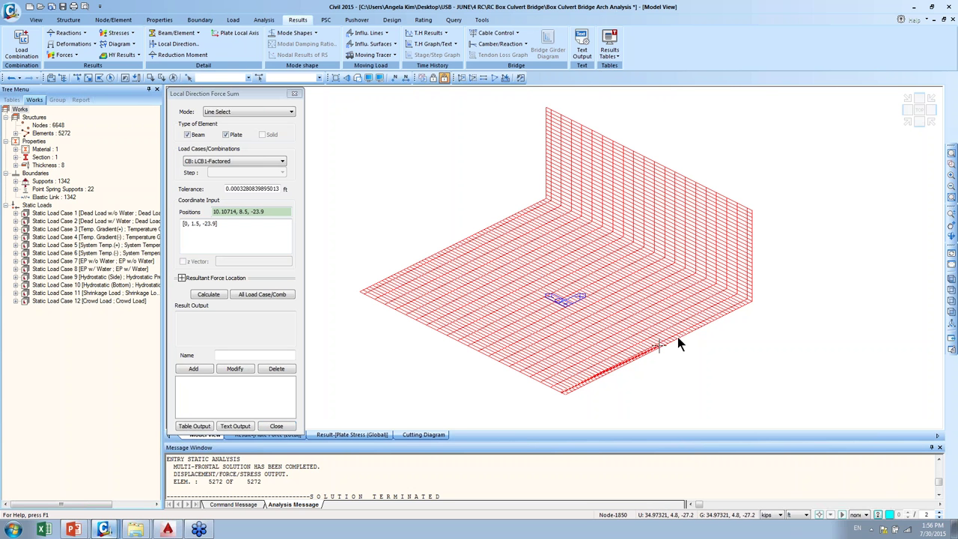
{"action": "left_click", "coordinate": [747, 304]}
{"action": "left_click", "coordinate": [743, 301]}
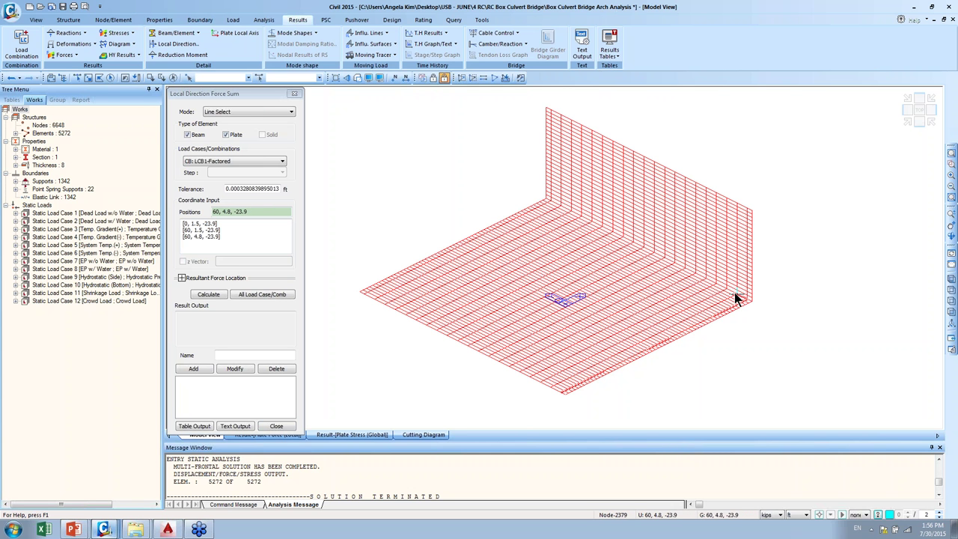
{"action": "left_click", "coordinate": [208, 294]}
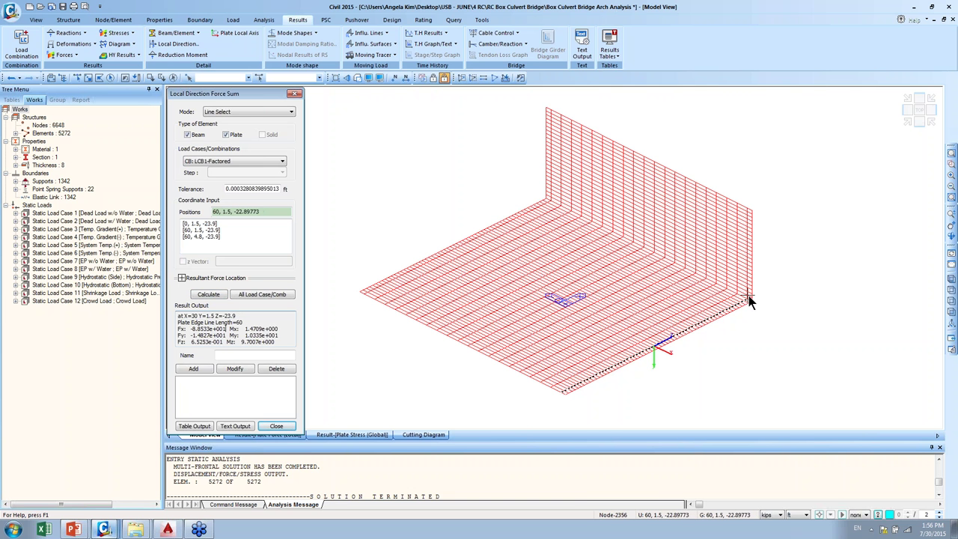
- Review the calculated force and moment sums along the slab edge, and add the line to the list as Transverse
{"action": "mouse_move", "coordinate": [746, 301]}
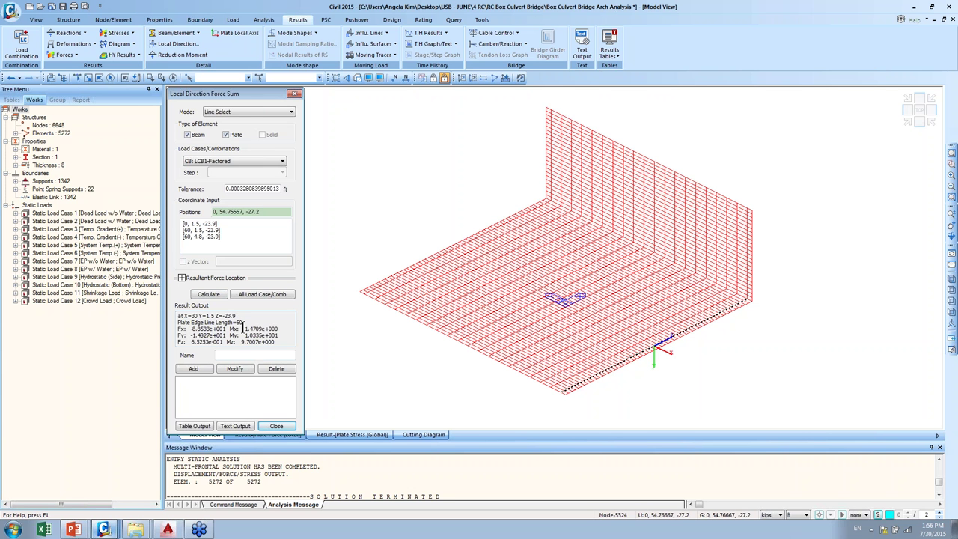
{"action": "left_click_drag", "start_coordinate": [277, 342], "coordinate": [171, 330]}
{"action": "left_click", "coordinate": [284, 342]}
{"action": "left_click_drag", "start_coordinate": [278, 342], "coordinate": [177, 315]}
{"action": "left_click", "coordinate": [279, 342]}
{"action": "left_click", "coordinate": [194, 370]}
{"action": "type", "text": "Transverse"}
{"action": "left_click", "coordinate": [194, 369]}
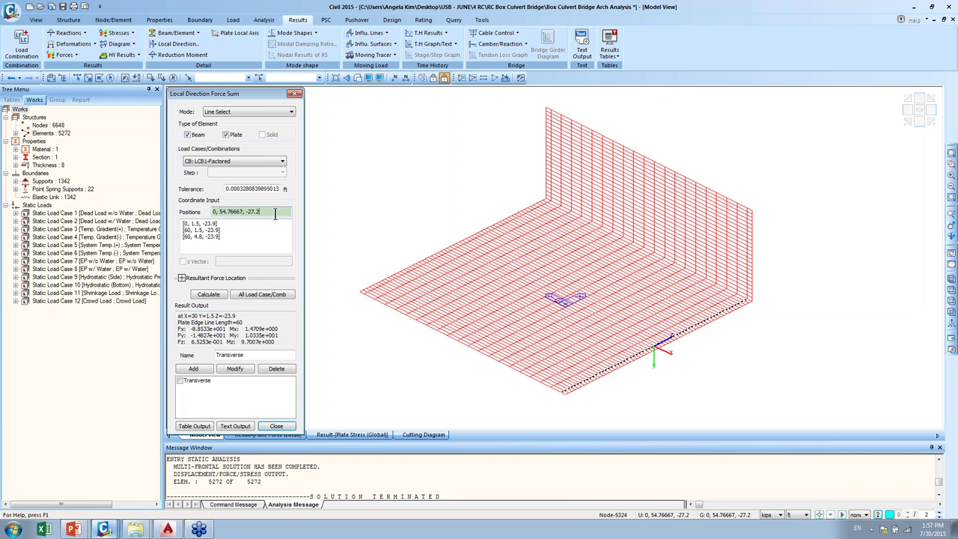
- Calculate the force sum along the wall edge from 60, 1.5, -23.9 to 60, 1.5, 0, with third point 60, 4.8, 0
{"action": "left_click", "coordinate": [748, 304]}
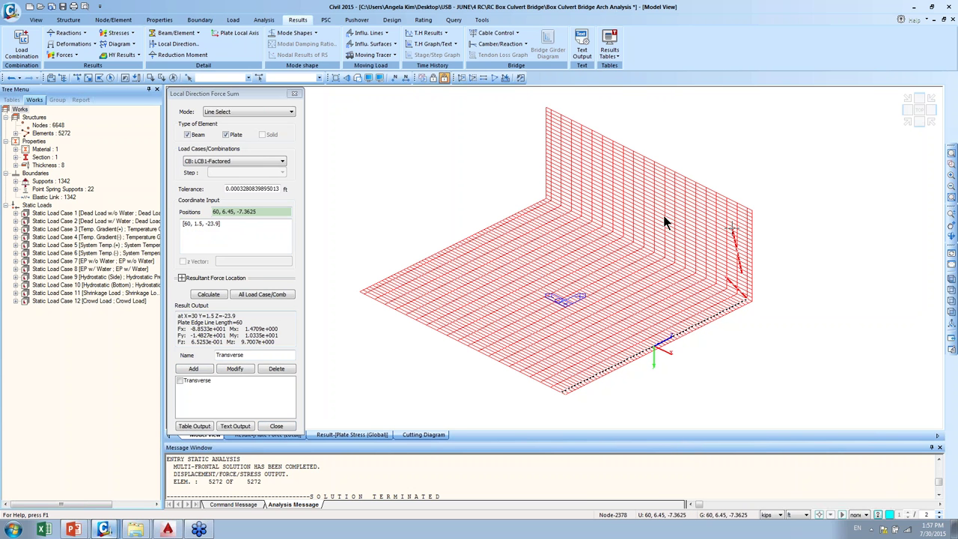
{"action": "left_click", "coordinate": [748, 200]}
{"action": "left_click", "coordinate": [738, 196]}
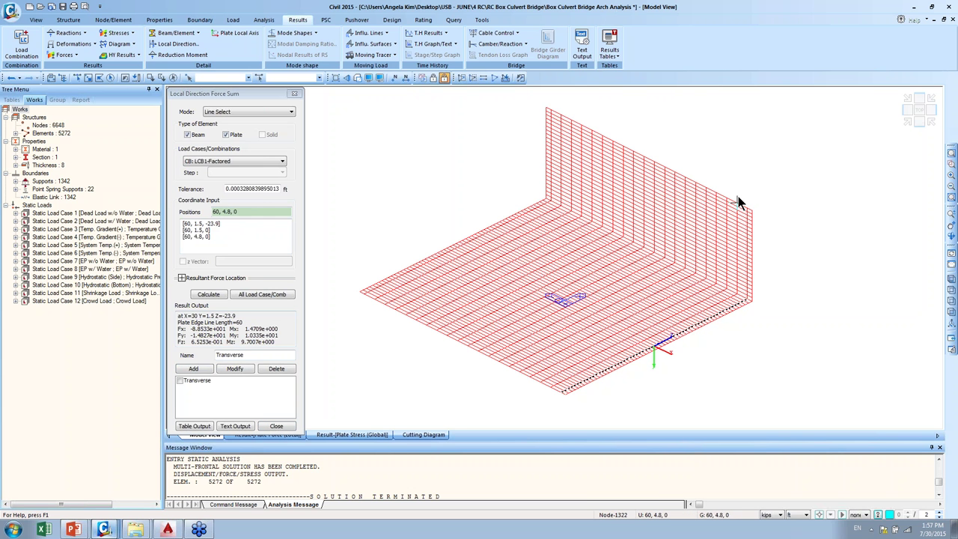
{"action": "left_click", "coordinate": [208, 294]}
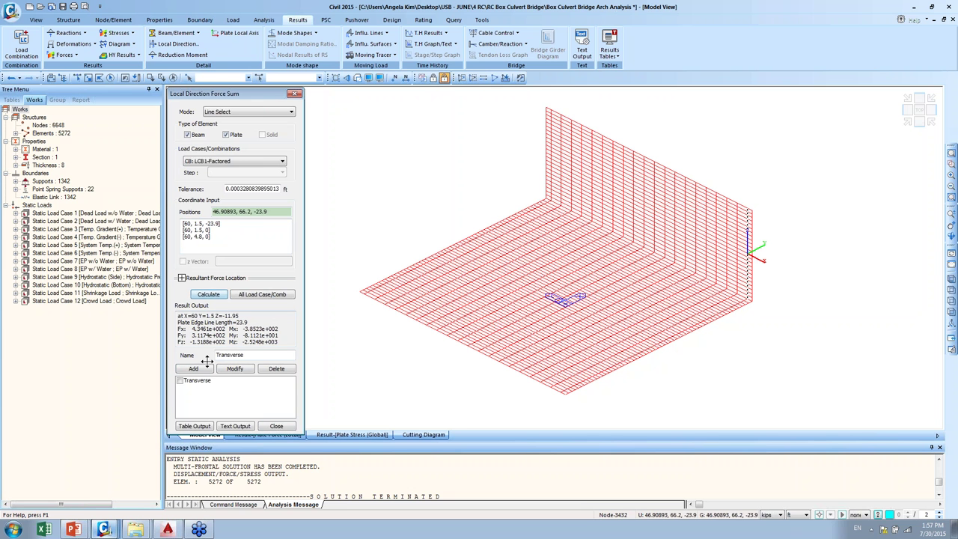
- Name the wall edge line Vertical and add it to the saved force sum lines
{"action": "left_click", "coordinate": [253, 357]}
{"action": "double_click", "coordinate": [254, 357]}
{"action": "type", "text": "Vertical"}
{"action": "left_click", "coordinate": [185, 369]}
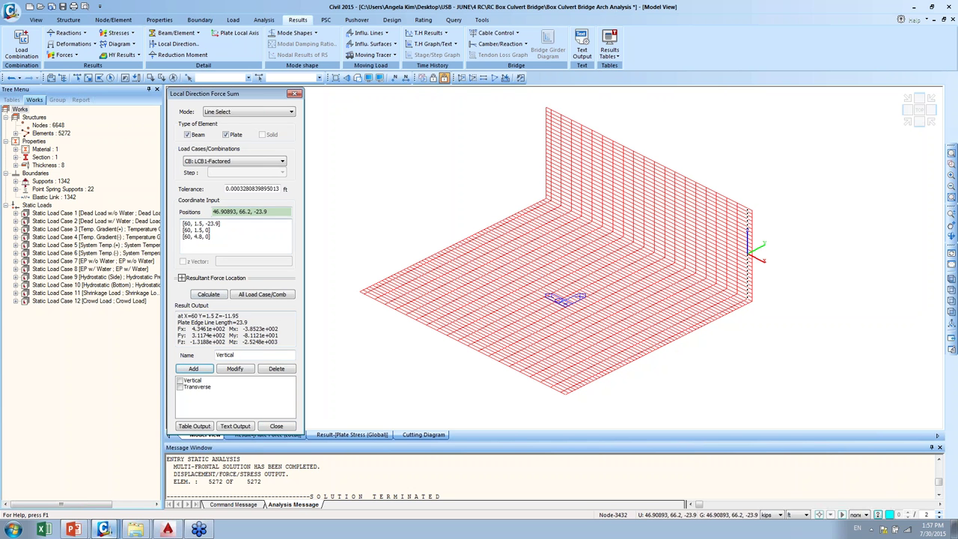
- Calculate the LCB1-Factored force sum along the wall base from 60, 0, -22.89773 to 60, 66.2, -22.89773, with third point 60, 66.2, -20.89318
{"action": "left_click", "coordinate": [758, 293]}
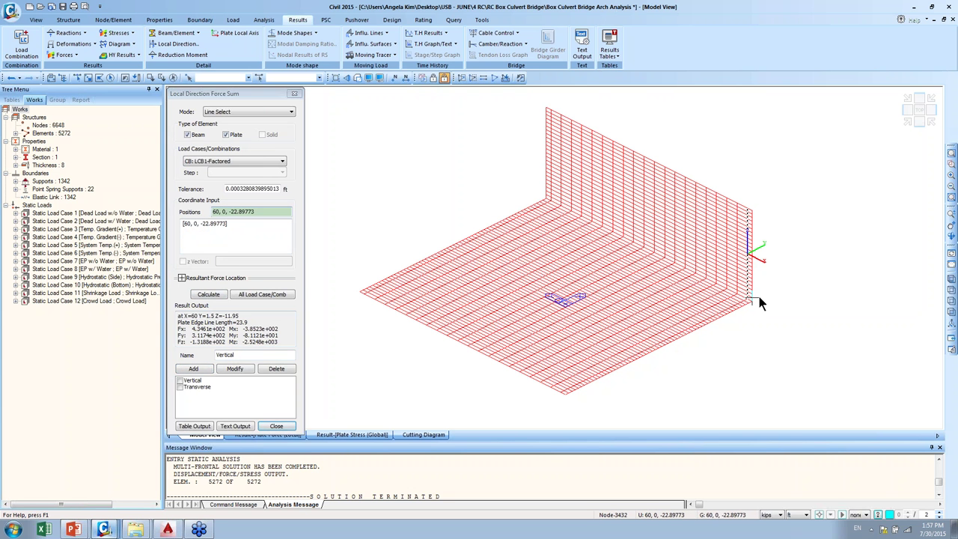
{"action": "left_click", "coordinate": [543, 199]}
{"action": "left_click", "coordinate": [542, 186]}
{"action": "left_click", "coordinate": [208, 294]}
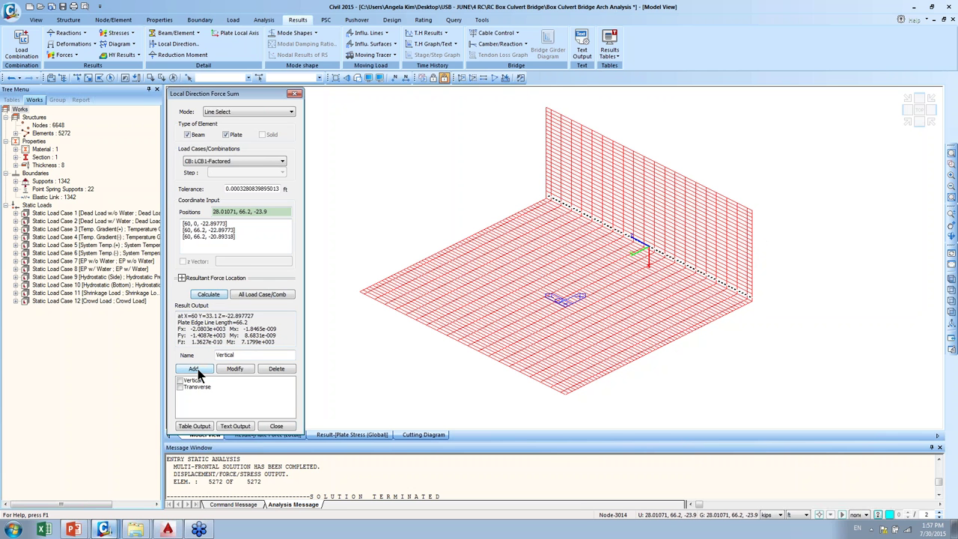
- Add the wall base line to the saved force sum lines as Longitudinal, review its force sums, and close the Local Direction Force Sum dialog
{"action": "double_click", "coordinate": [226, 355]}
{"action": "type", "text": "Longitudinal"}
{"action": "left_click", "coordinate": [187, 368]}
{"action": "left_click_drag", "start_coordinate": [191, 330], "coordinate": [281, 341]}
{"action": "left_click", "coordinate": [282, 340]}
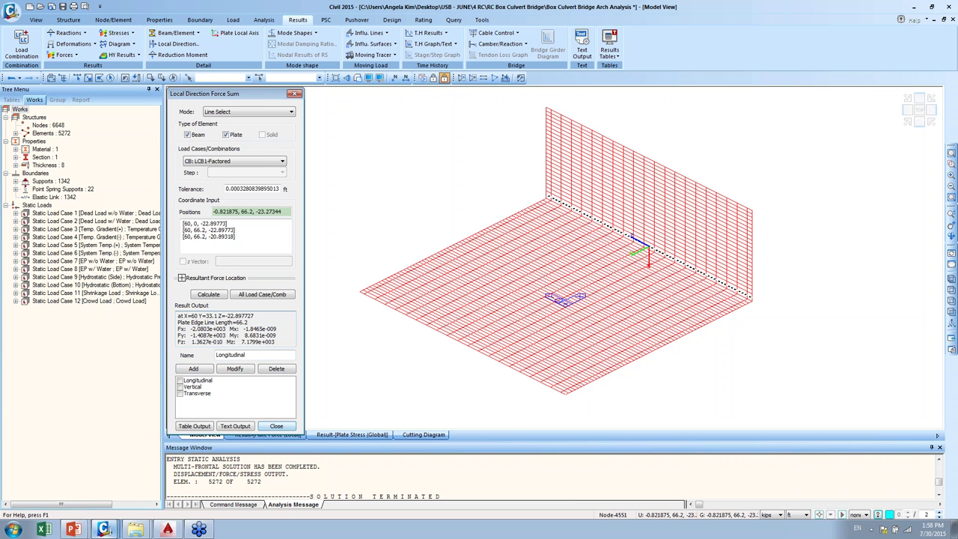
{"action": "left_click", "coordinate": [277, 426]}
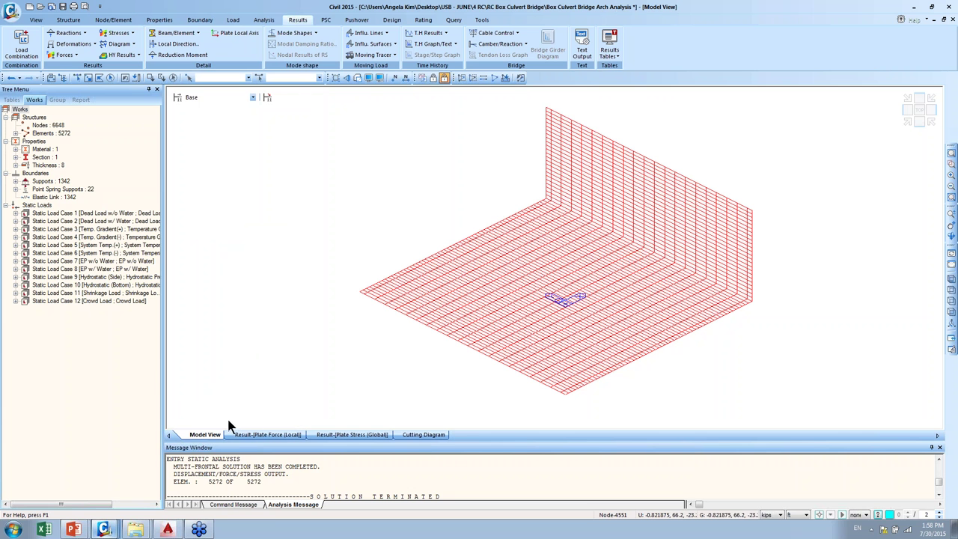
- Switch to the Civil 2015 start page and open the full-window article on diagram and table results for LDFS
{"action": "mouse_move", "coordinate": [110, 530]}
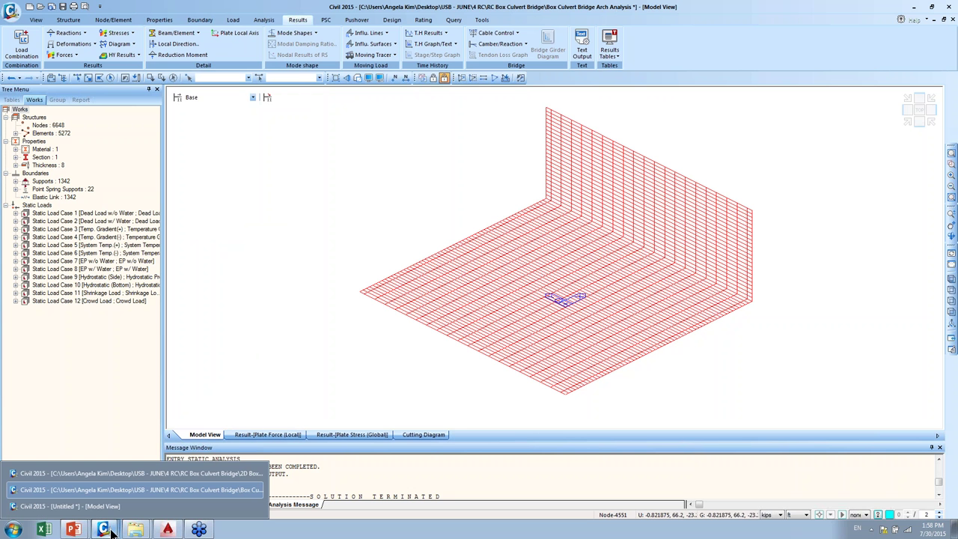
{"action": "right_click", "coordinate": [109, 530]}
{"action": "left_click", "coordinate": [75, 487]}
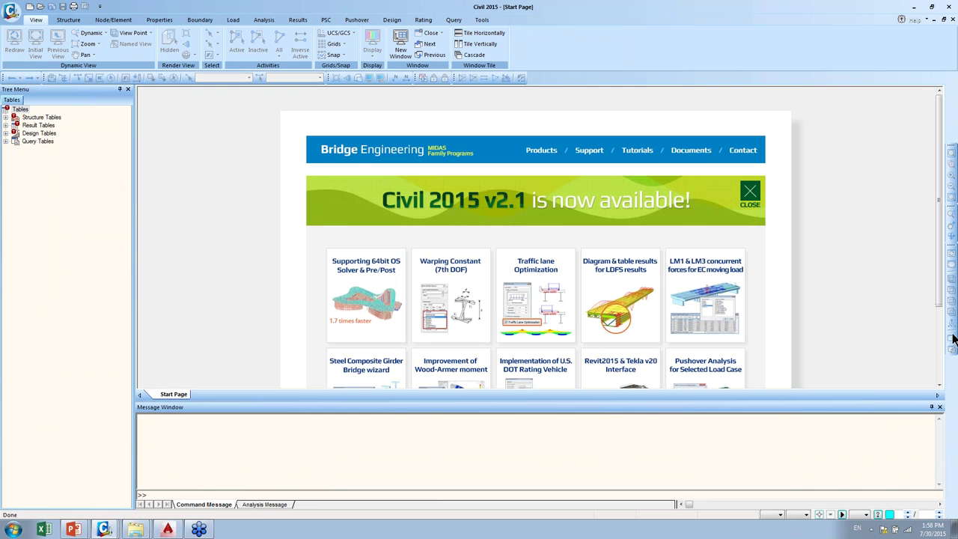
{"action": "left_click_drag", "start_coordinate": [909, 401], "coordinate": [909, 480]}
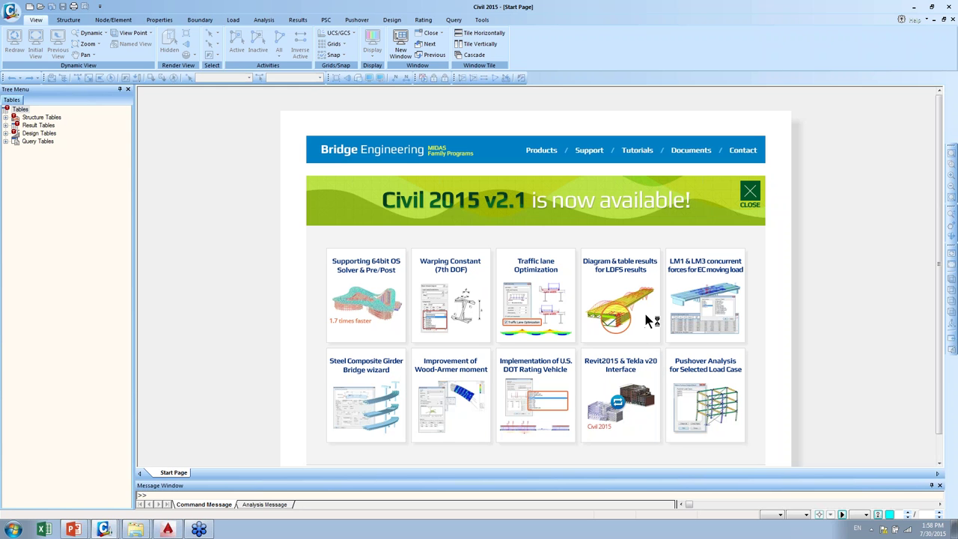
{"action": "left_click", "coordinate": [630, 277]}
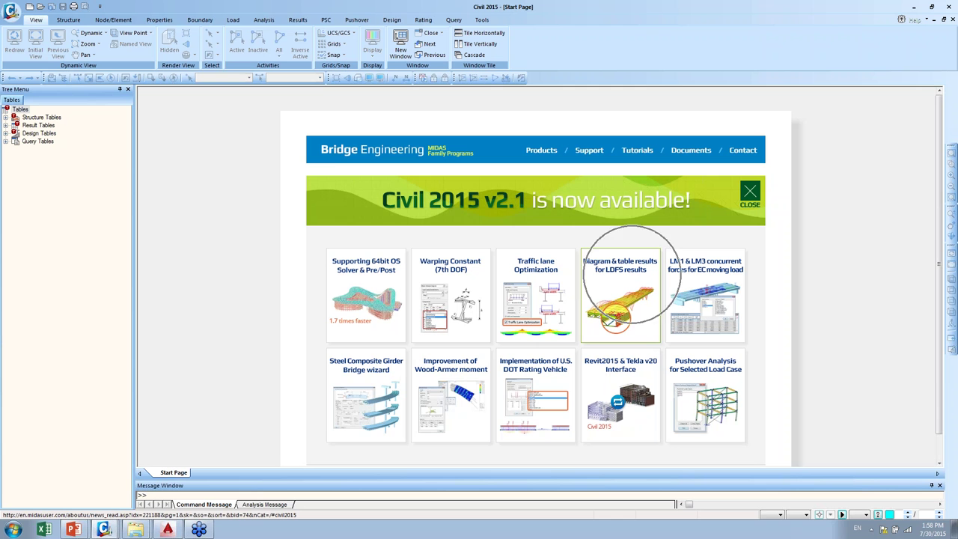
{"action": "left_click", "coordinate": [651, 329]}
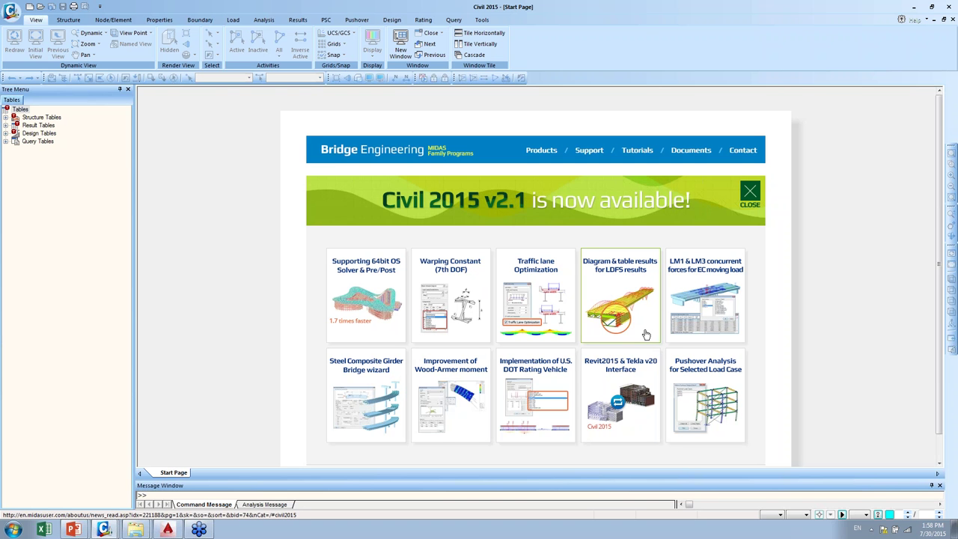
{"action": "left_click", "coordinate": [641, 330]}
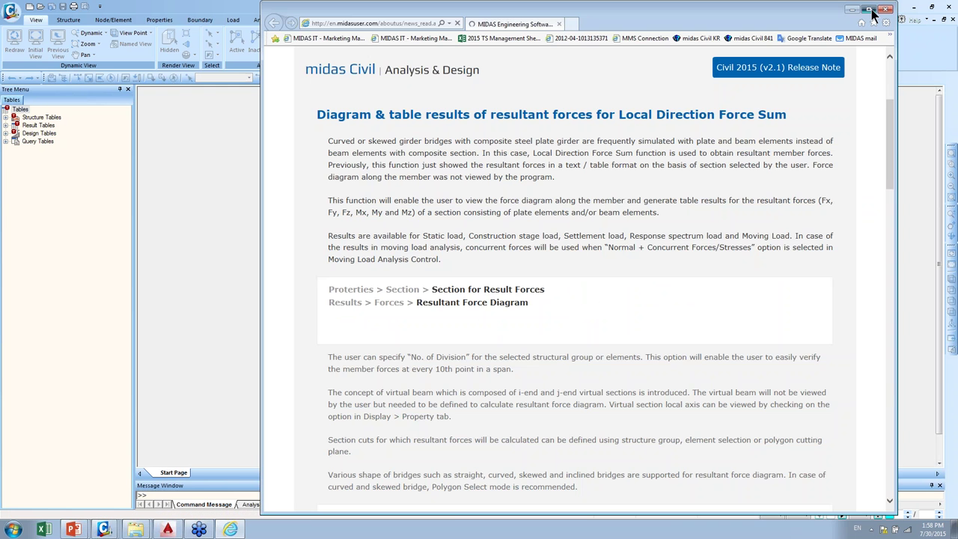
{"action": "left_click", "coordinate": [869, 9]}
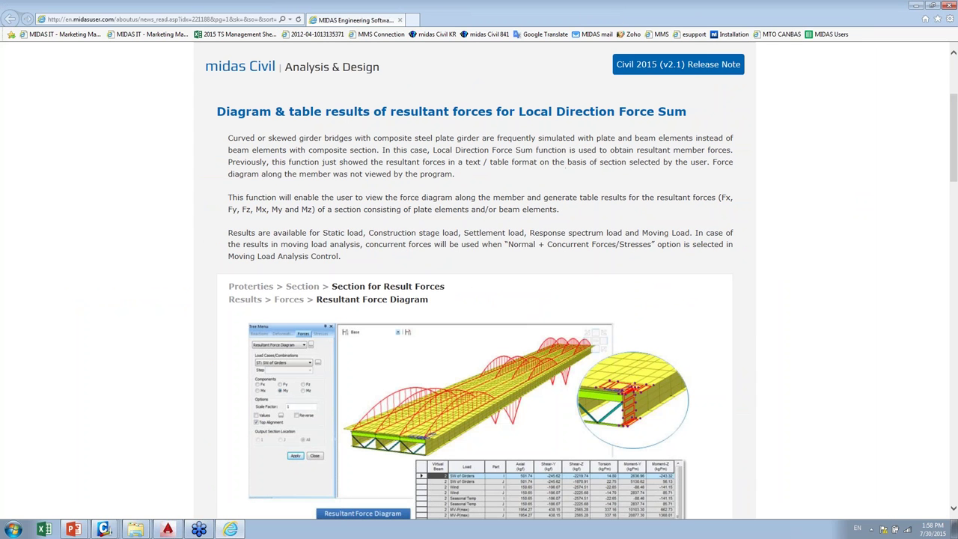
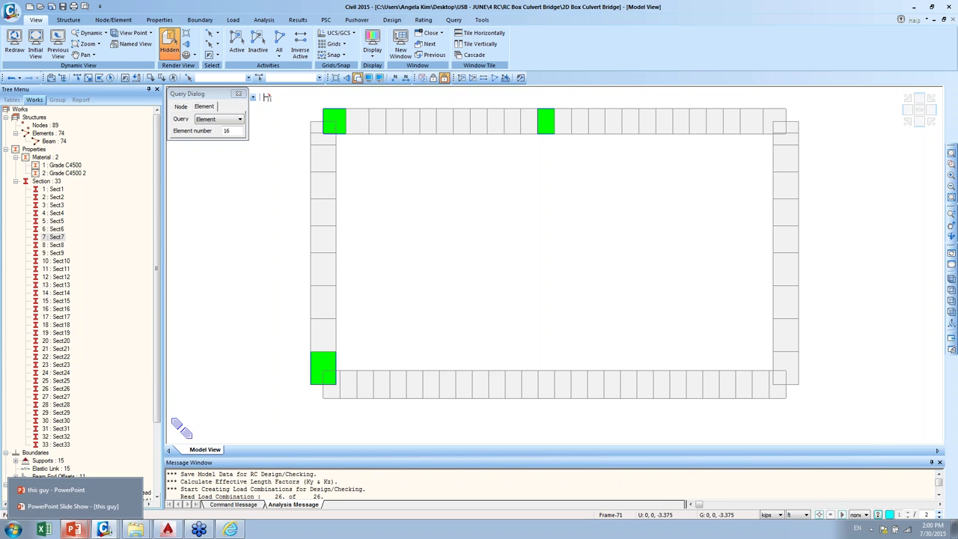
- Switch to the box culvert arch model and display the complete structure with solid thickness in perspective and isometric view
{"action": "mouse_move", "coordinate": [103, 529]}
{"action": "left_click", "coordinate": [100, 477]}
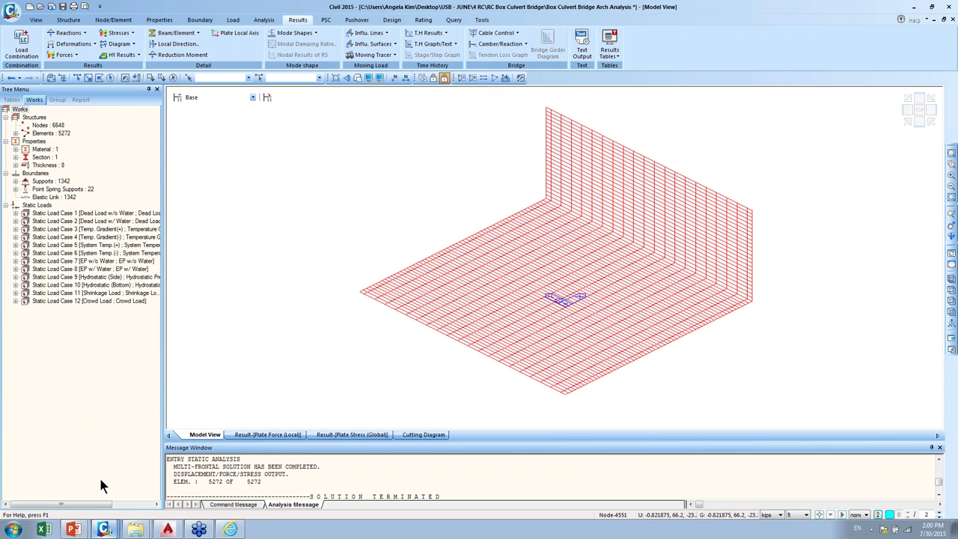
{"action": "left_click", "coordinate": [359, 77]}
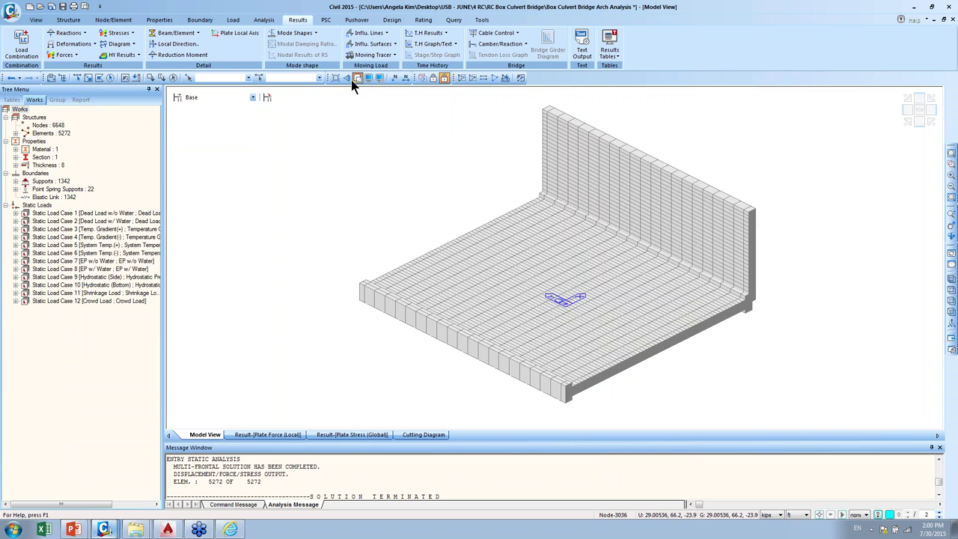
{"action": "left_click", "coordinate": [350, 78]}
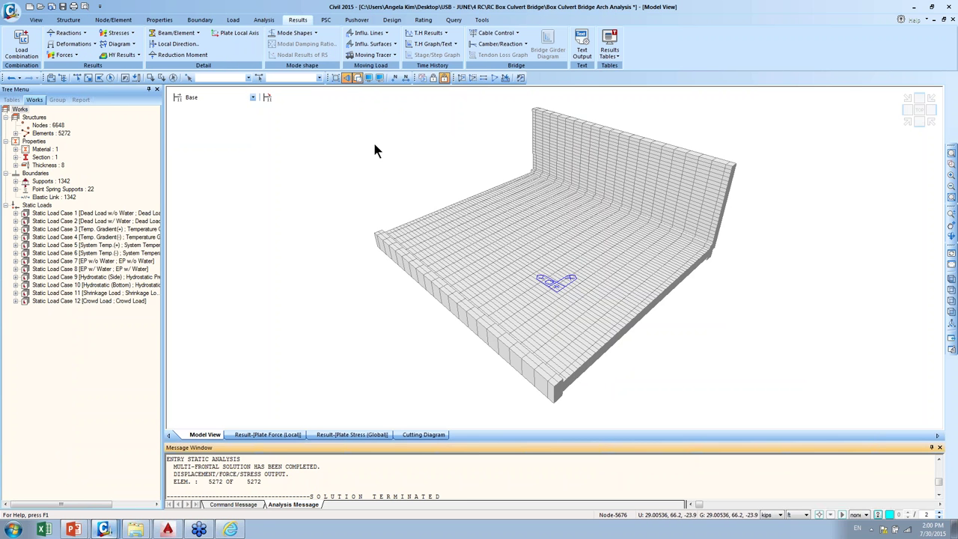
{"action": "left_click", "coordinate": [932, 123]}
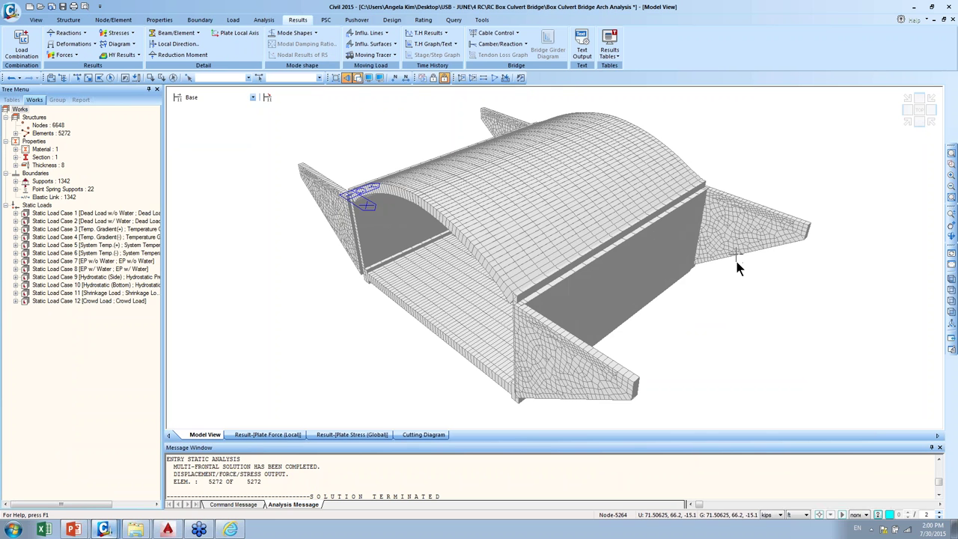
{"action": "mouse_move", "coordinate": [734, 262]}
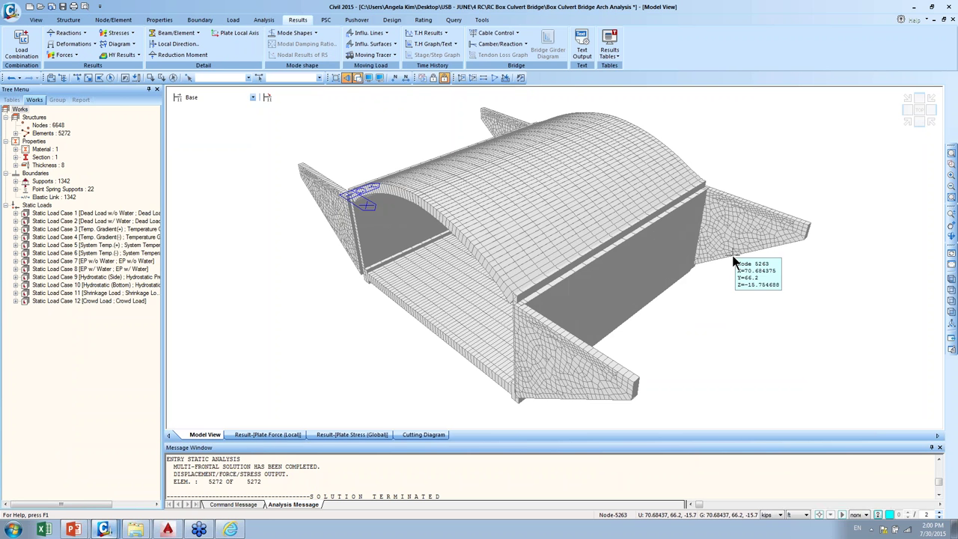
{"action": "left_click", "coordinate": [951, 338]}
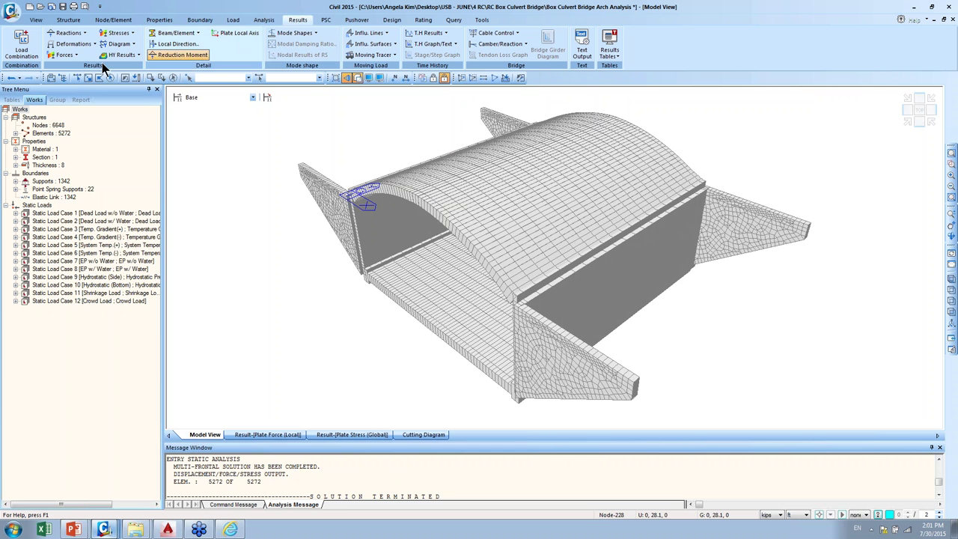
{"action": "left_click", "coordinate": [67, 56]}
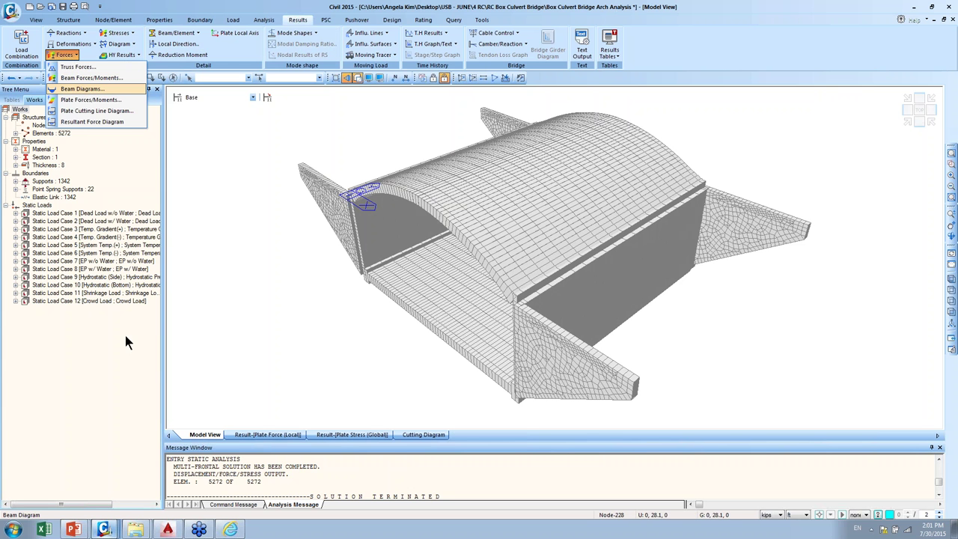
- Switch to the 2D box culvert model, inspect it in isometric view with all beam elements selected, and return to the front view
{"action": "left_click", "coordinate": [104, 530]}
{"action": "left_click", "coordinate": [135, 457]}
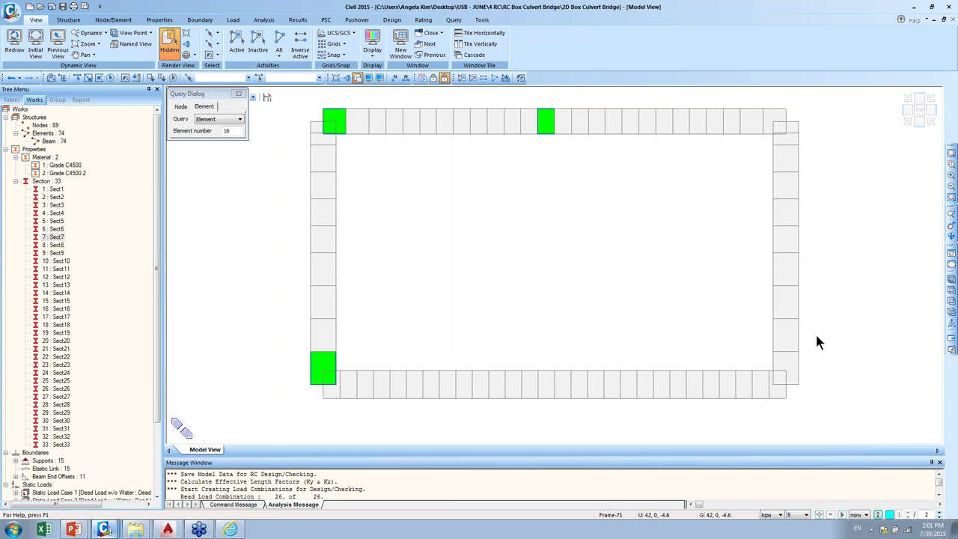
{"action": "left_click", "coordinate": [392, 20]}
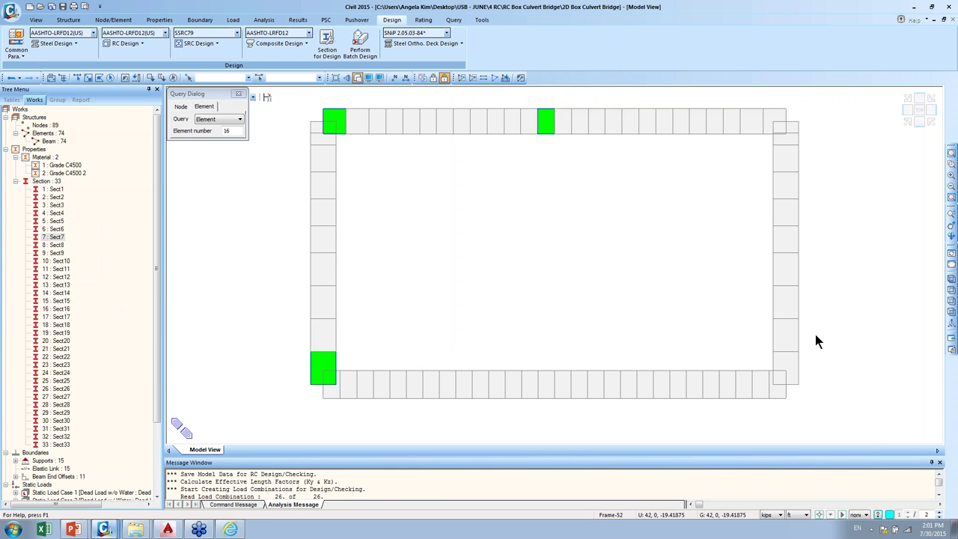
{"action": "left_click", "coordinate": [909, 121]}
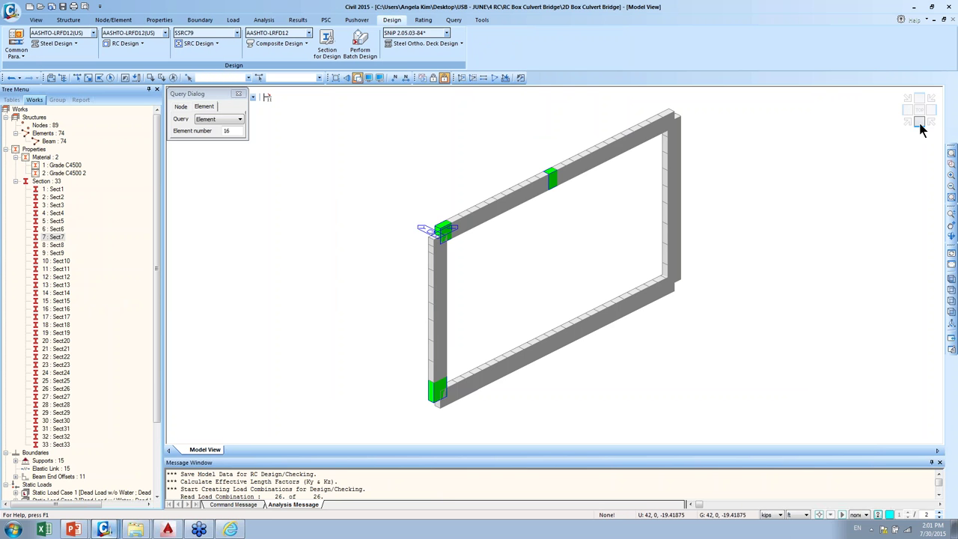
{"action": "left_click", "coordinate": [918, 124]}
{"action": "left_click", "coordinate": [928, 127]}
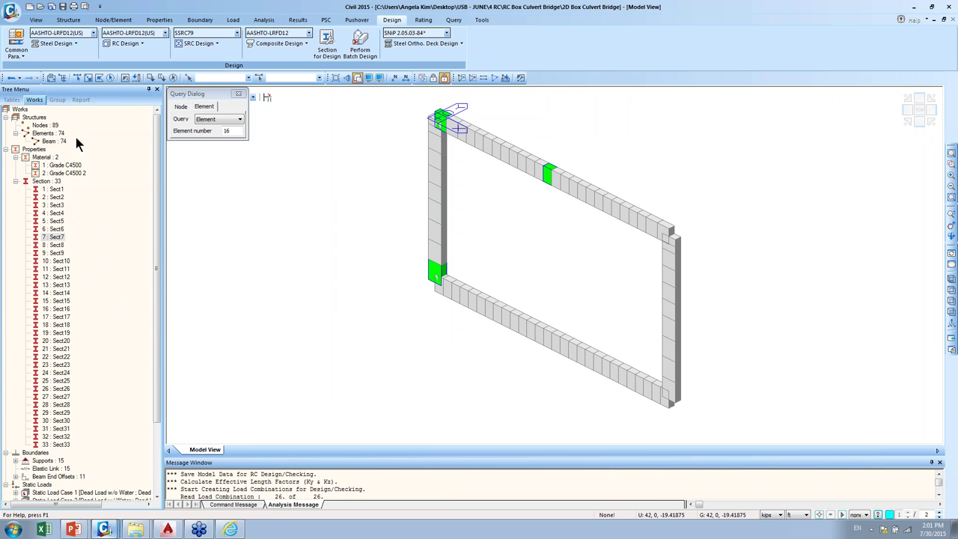
{"action": "left_click", "coordinate": [35, 102]}
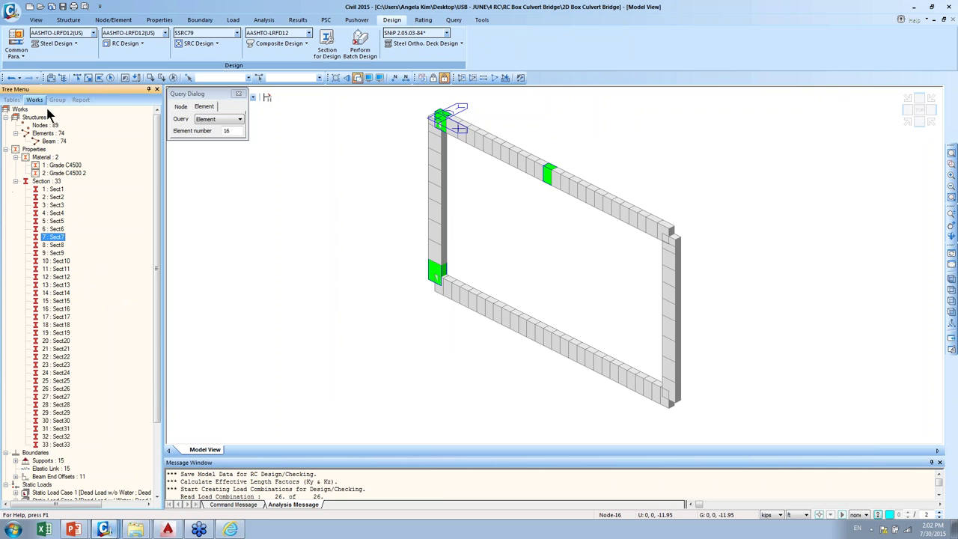
{"action": "left_click", "coordinate": [53, 141]}
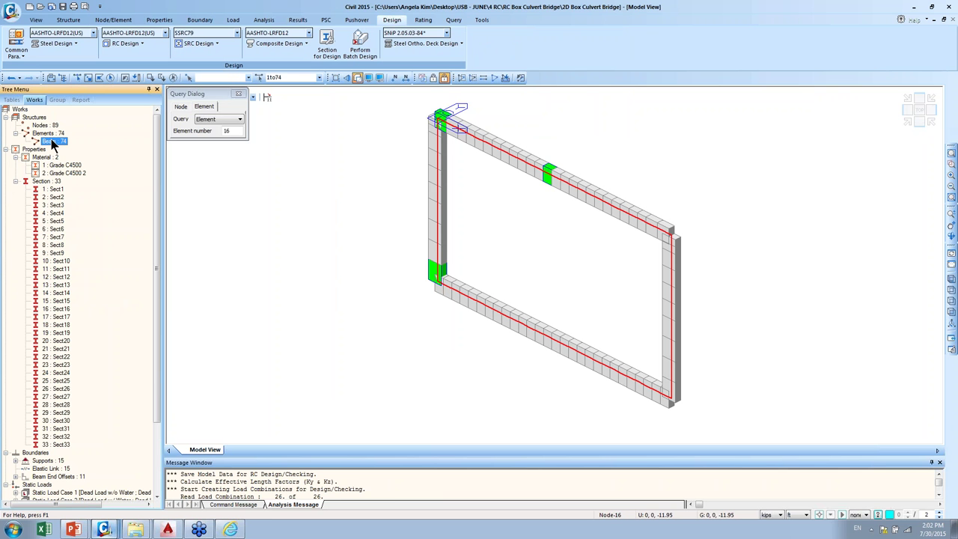
{"action": "left_click", "coordinate": [921, 122]}
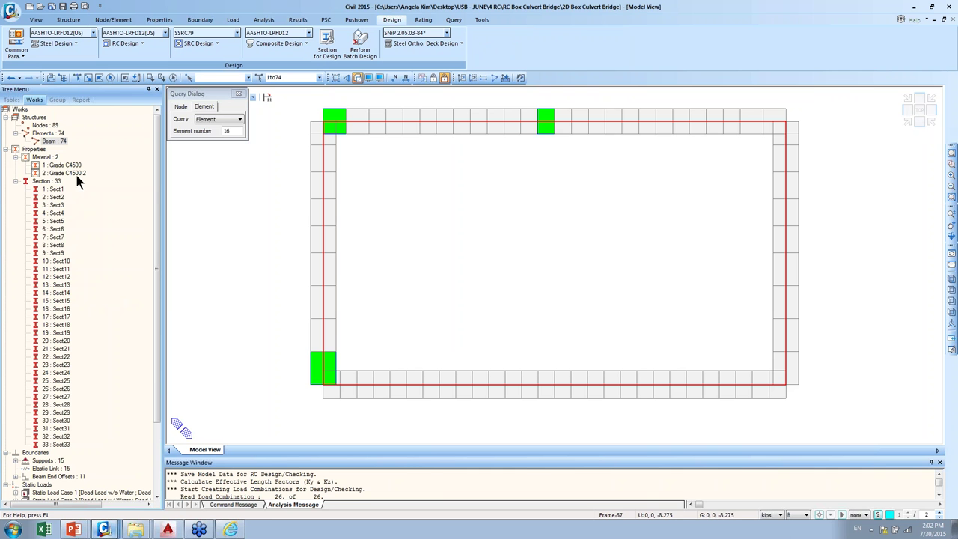
- Examine which frame elements use each section by selecting the sections one by one from Sect1 to Sect20, and return to Sect1
{"action": "left_click", "coordinate": [49, 190]}
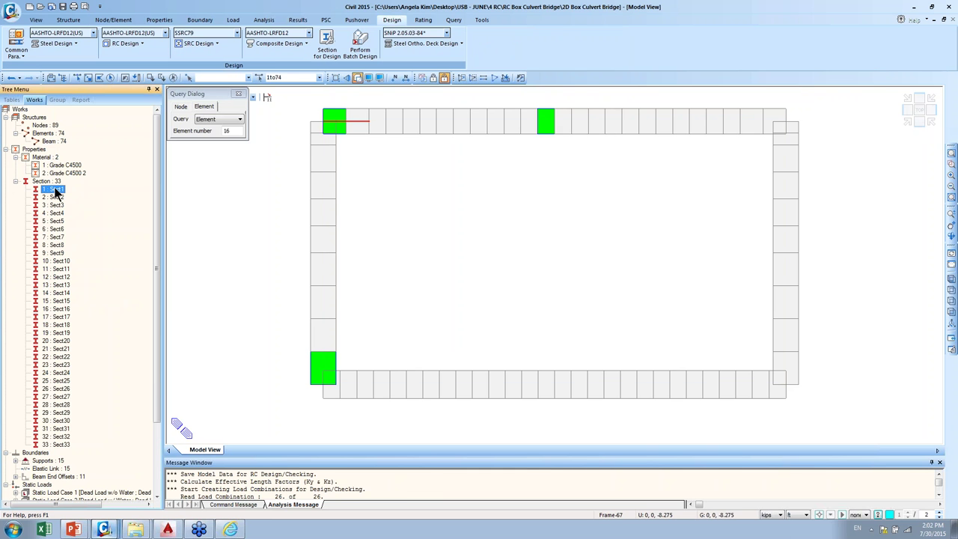
{"action": "left_click", "coordinate": [56, 197]}
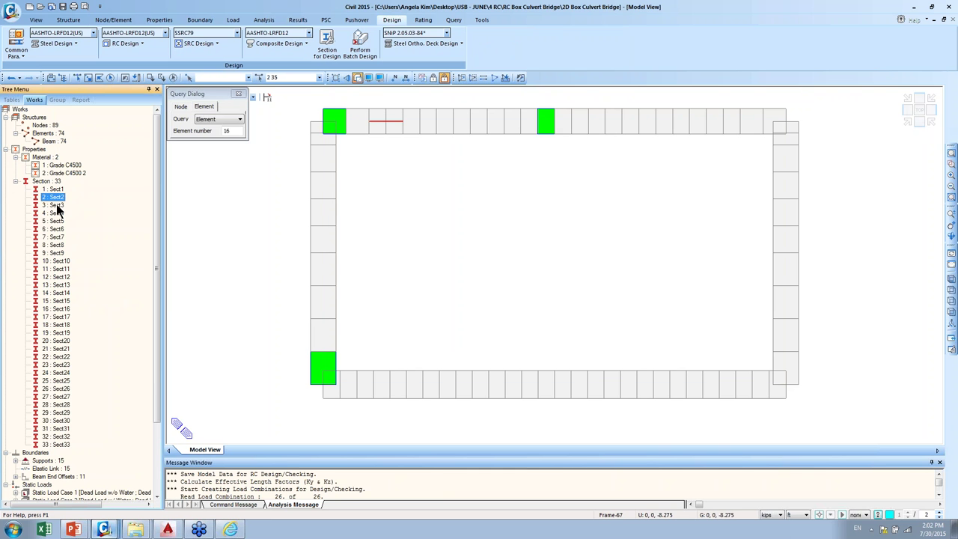
{"action": "left_click", "coordinate": [58, 205]}
{"action": "left_click", "coordinate": [56, 213]}
{"action": "left_click", "coordinate": [56, 222]}
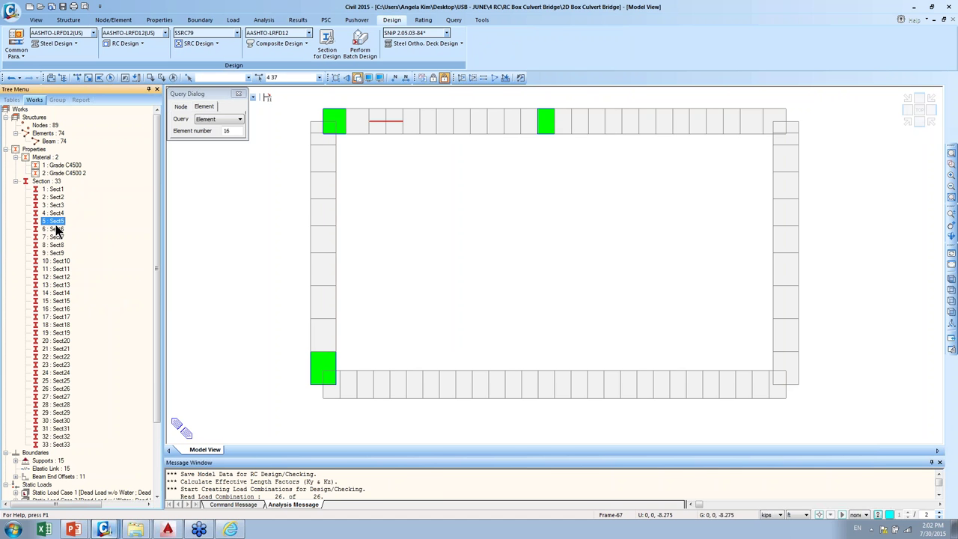
{"action": "left_click", "coordinate": [56, 229]}
{"action": "left_click", "coordinate": [58, 244]}
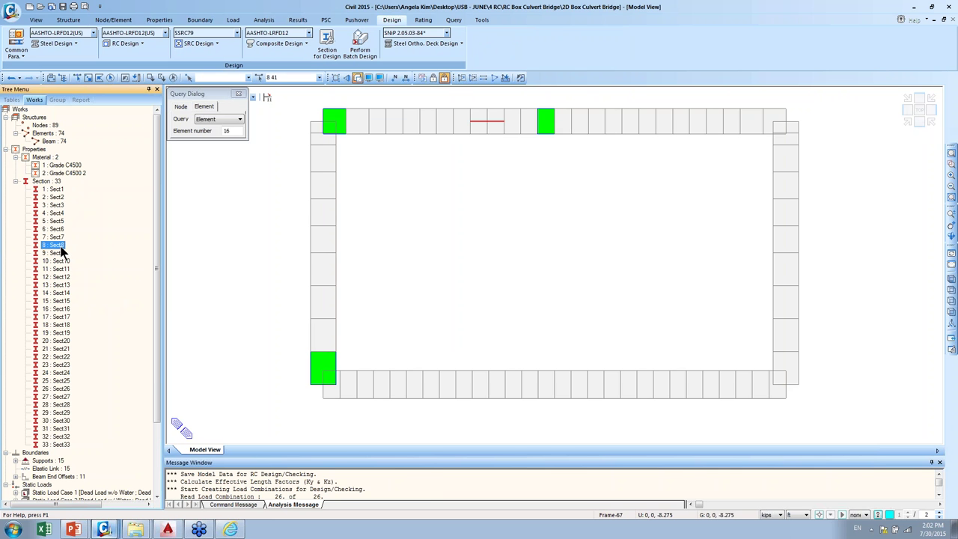
{"action": "left_click", "coordinate": [60, 261]}
{"action": "left_click", "coordinate": [62, 269]}
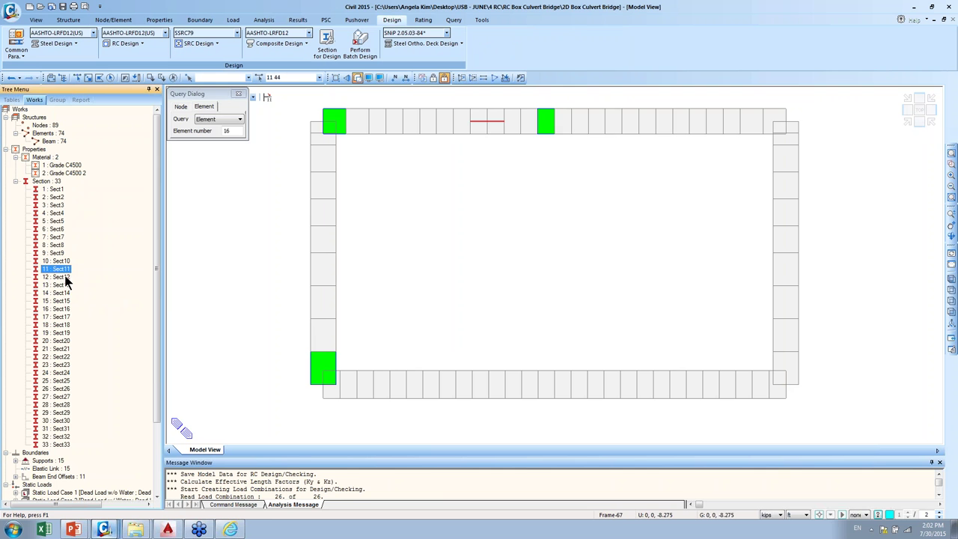
{"action": "left_click", "coordinate": [63, 277]}
{"action": "left_click", "coordinate": [64, 285]}
{"action": "left_click", "coordinate": [63, 293]}
{"action": "left_click", "coordinate": [64, 301]}
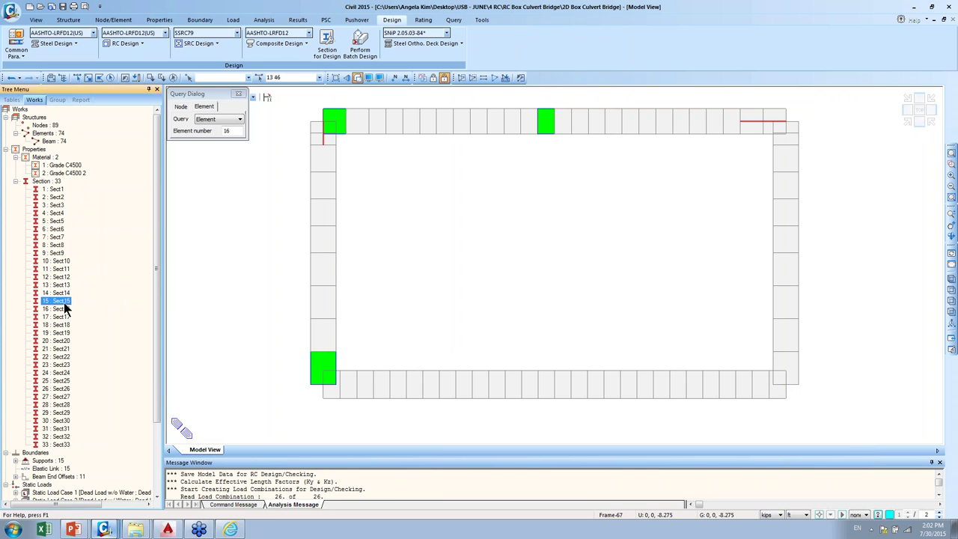
{"action": "left_click", "coordinate": [63, 309]}
{"action": "left_click", "coordinate": [62, 317]}
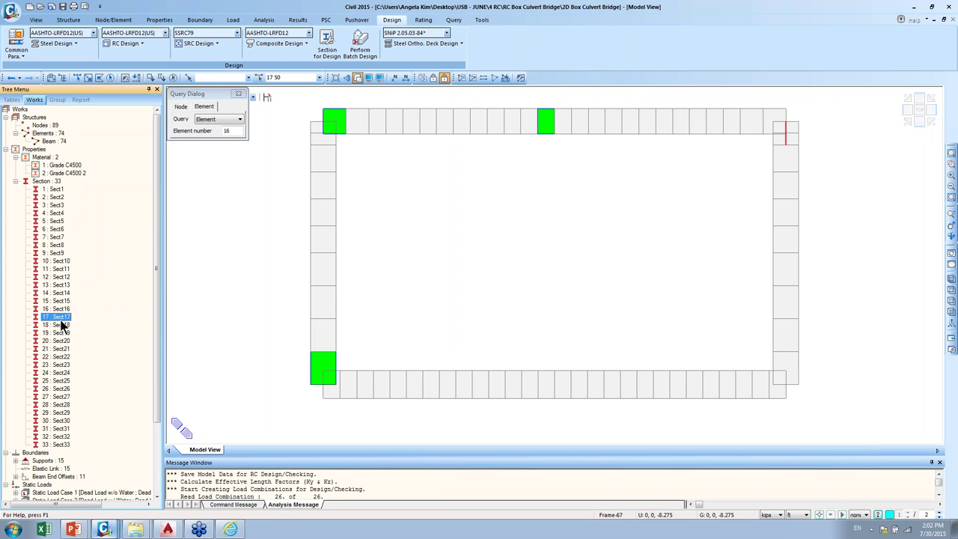
{"action": "left_click", "coordinate": [61, 325]}
{"action": "left_click", "coordinate": [60, 333]}
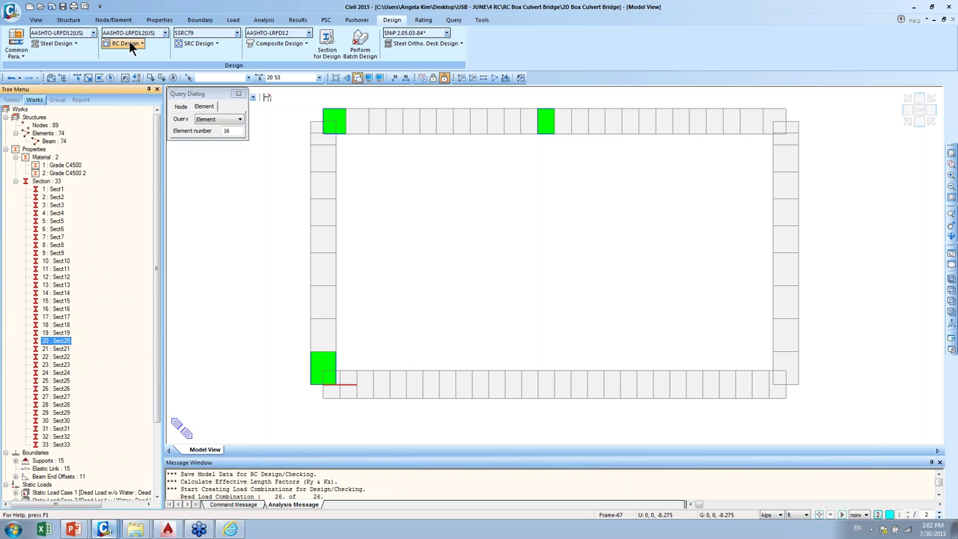
{"action": "left_click", "coordinate": [54, 191]}
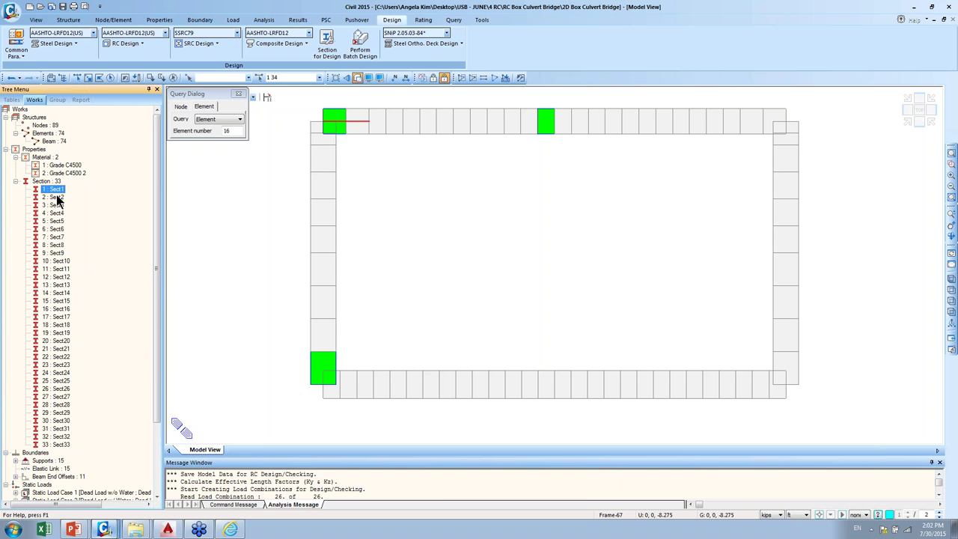
- Examine which frame elements use Sect2, Sect3 and Sect4 by selecting these sections one by one
{"action": "left_click", "coordinate": [56, 197]}
{"action": "left_click", "coordinate": [57, 205]}
{"action": "left_click", "coordinate": [57, 213]}
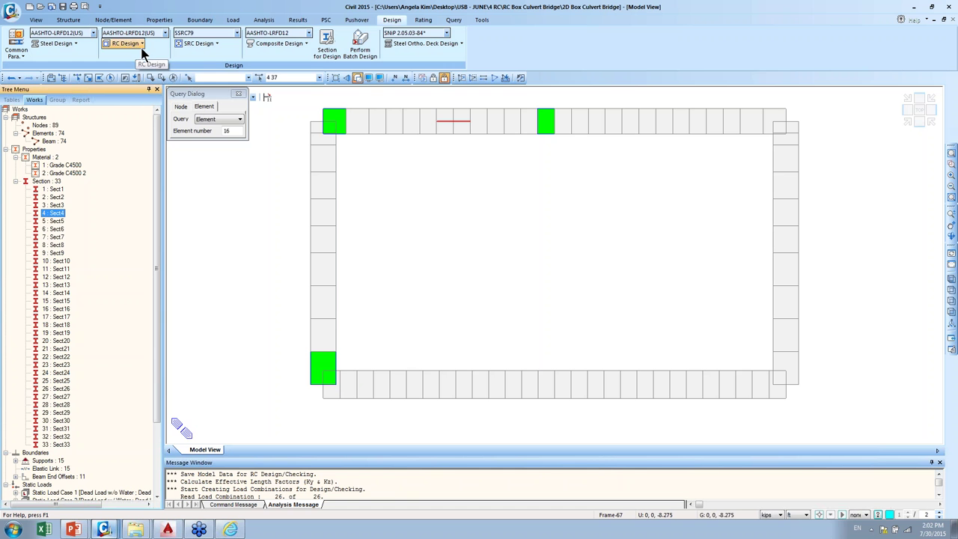
- Review the RC design commands and the design codes available for concrete and steel design
{"action": "left_click", "coordinate": [403, 23]}
{"action": "left_click", "coordinate": [137, 44]}
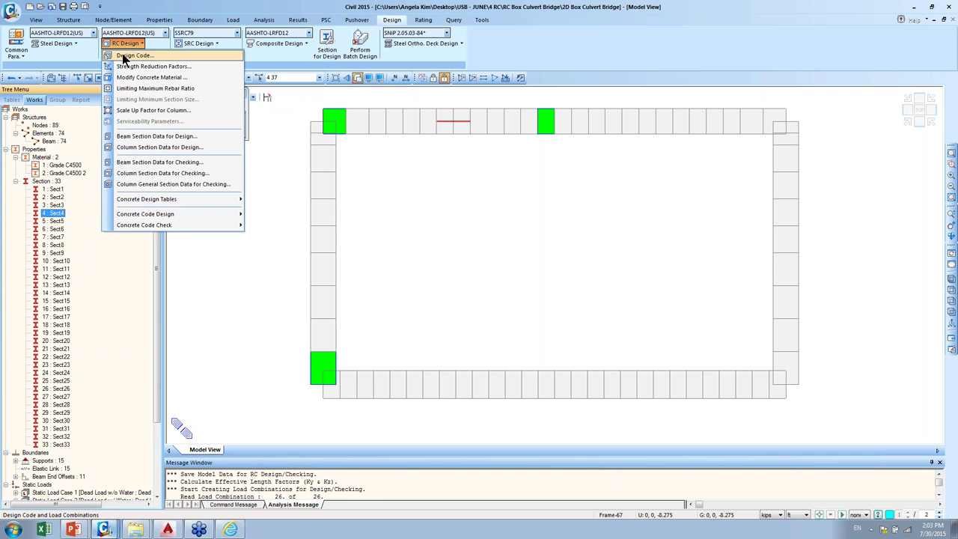
{"action": "left_click", "coordinate": [165, 33]}
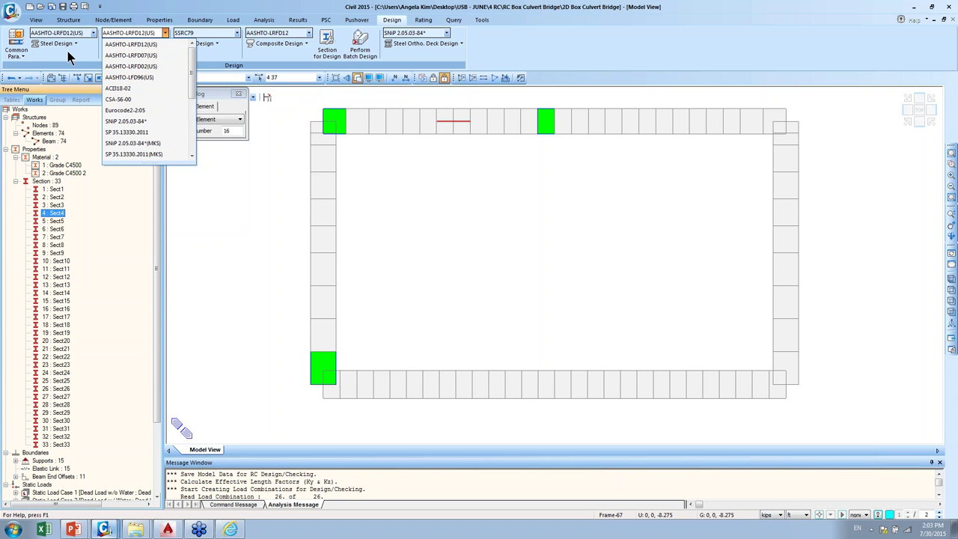
{"action": "left_click", "coordinate": [92, 32]}
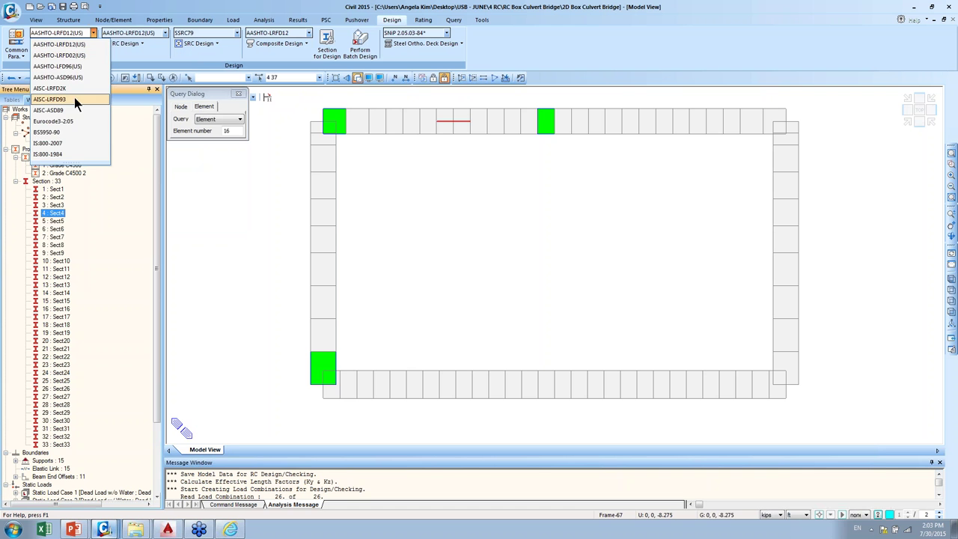
{"action": "left_click", "coordinate": [157, 61]}
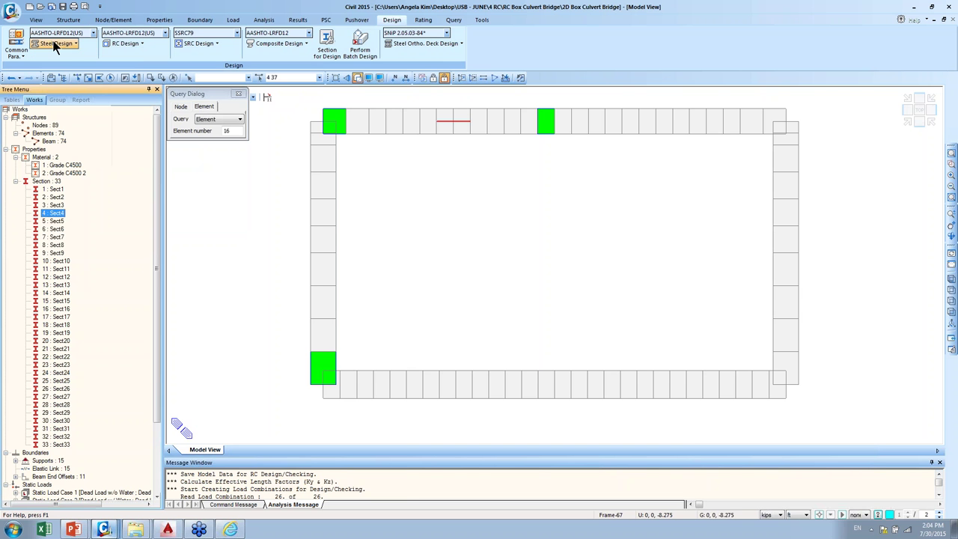
- Accept AASHTO-LRFD12(US) as the concrete design code with a moment redistribution factor of 1 for beams
{"action": "left_click", "coordinate": [145, 46]}
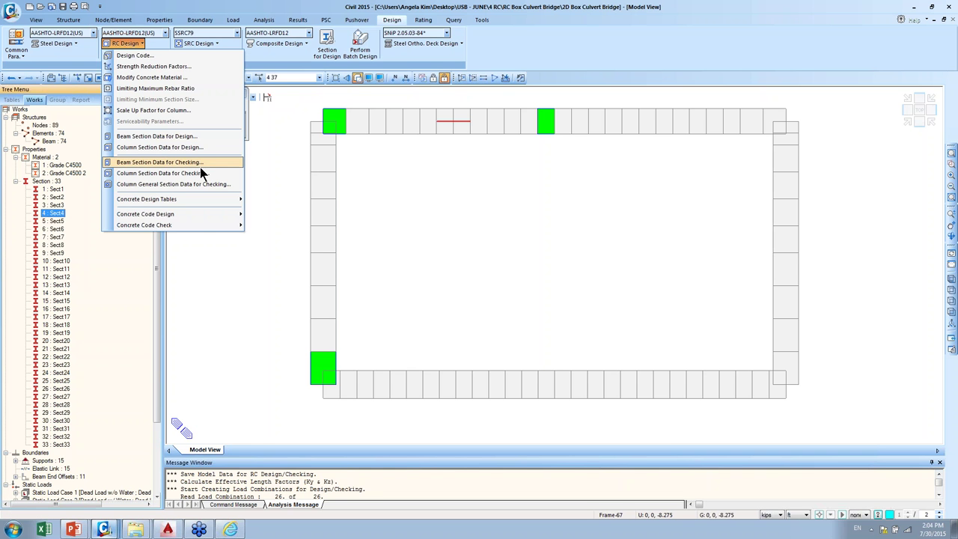
{"action": "mouse_move", "coordinate": [202, 218]}
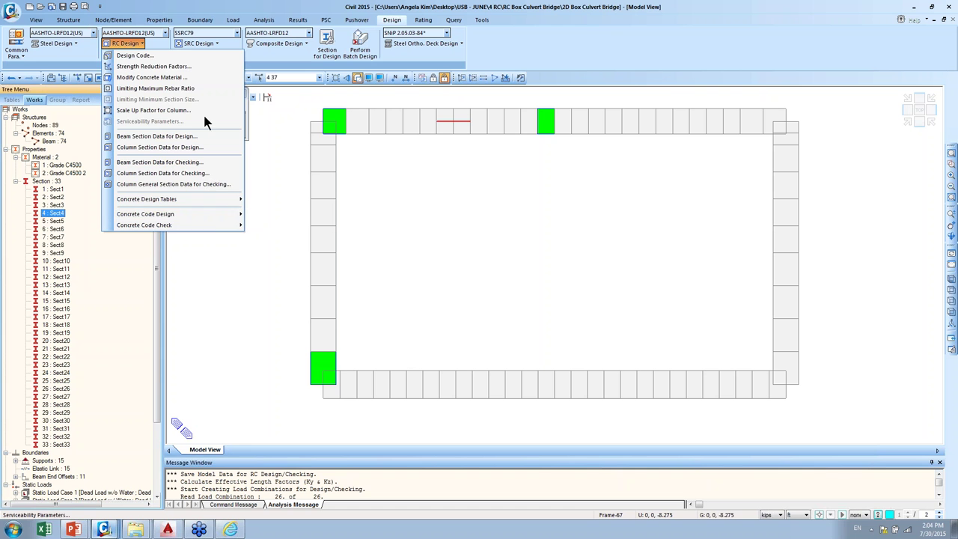
{"action": "left_click", "coordinate": [170, 57]}
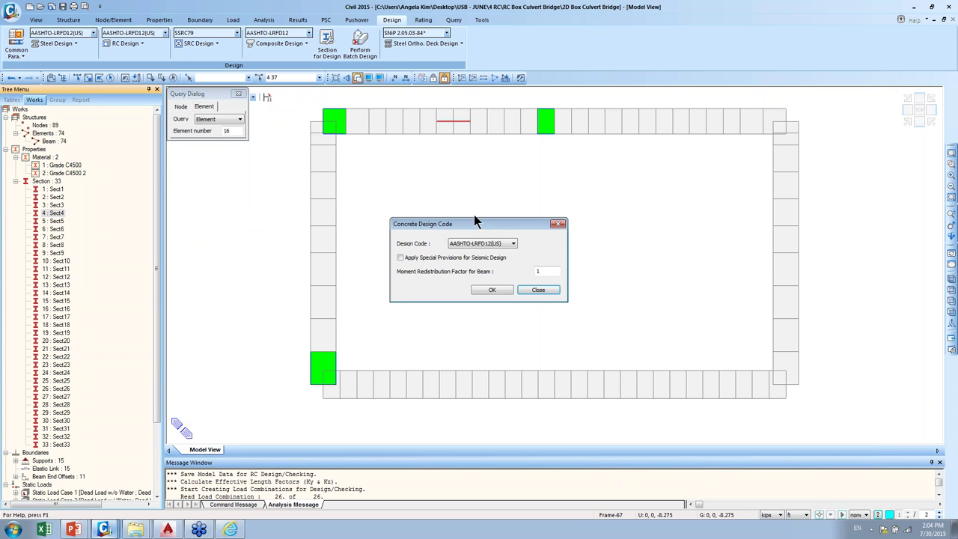
{"action": "left_click", "coordinate": [491, 292]}
- Update the strength reduction factors by code and accept 0.9 for tensile control, 0.75 for compressive control and 0.9 for shear
{"action": "left_click", "coordinate": [120, 42]}
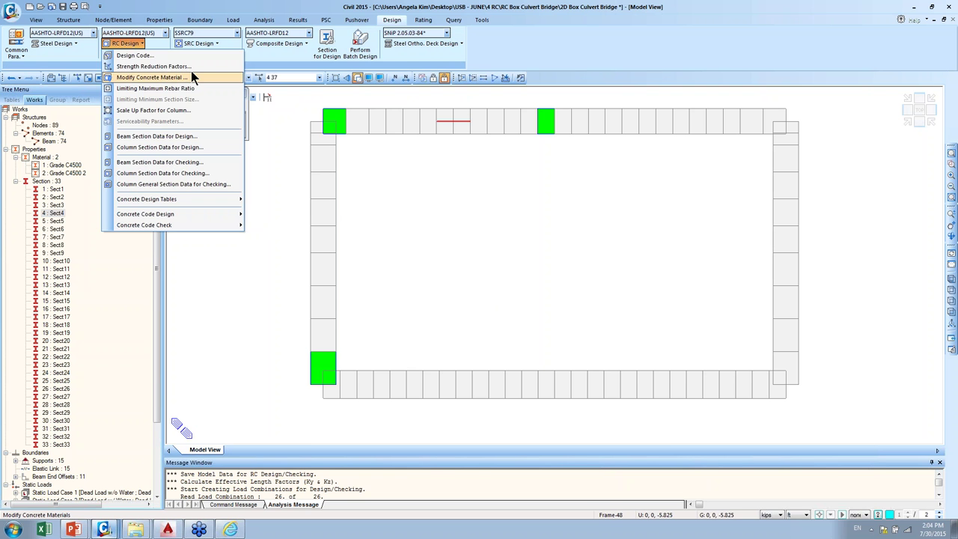
{"action": "left_click", "coordinate": [185, 66]}
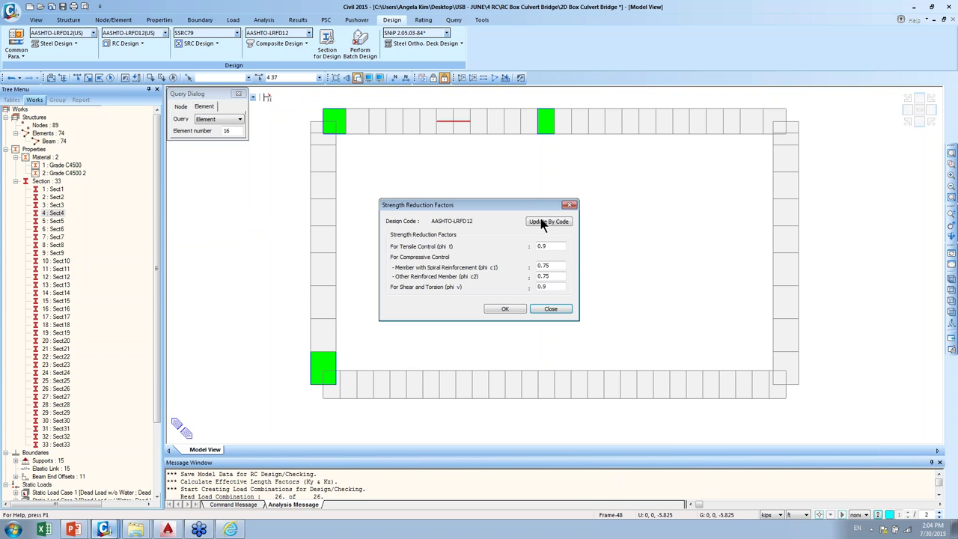
{"action": "left_click", "coordinate": [543, 223]}
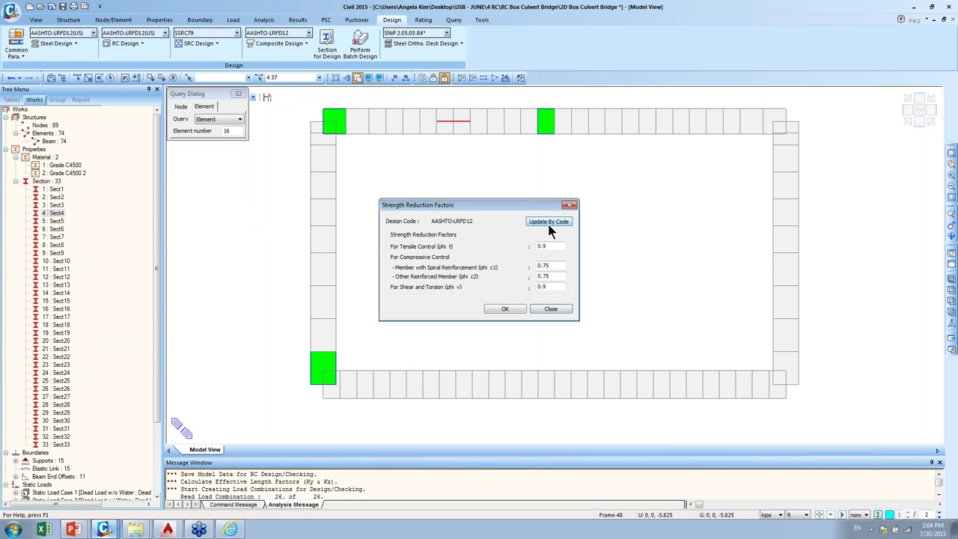
{"action": "left_click", "coordinate": [938, 336]}
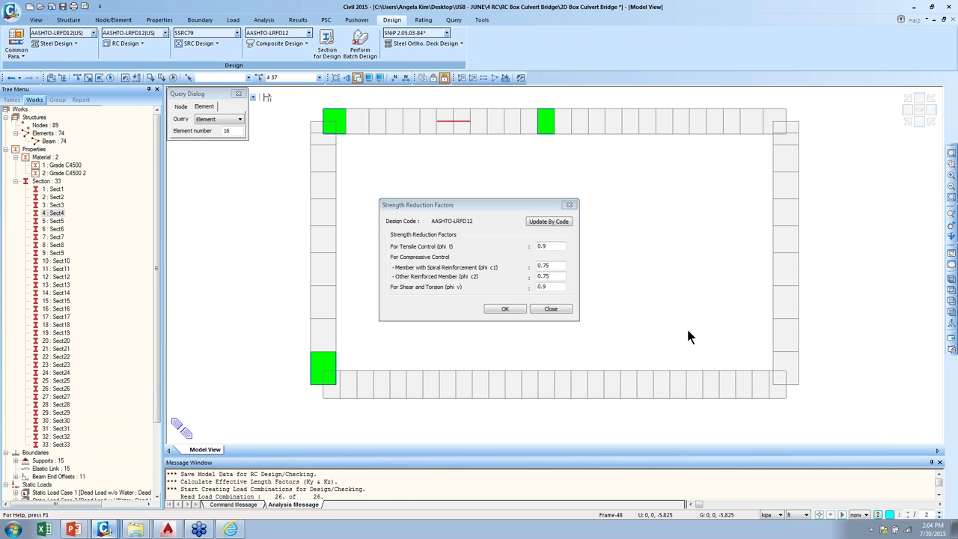
{"action": "left_click", "coordinate": [553, 246]}
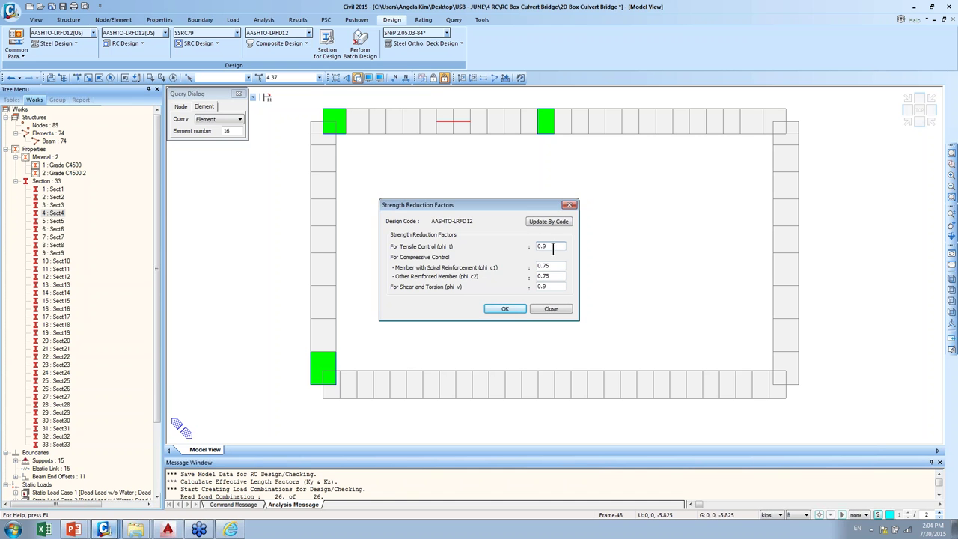
{"action": "left_click", "coordinate": [518, 308]}
- Open the concrete material modification settings and compare the concrete and rebar data of Grade C4500 and Grade C4500 2
{"action": "left_click", "coordinate": [139, 43]}
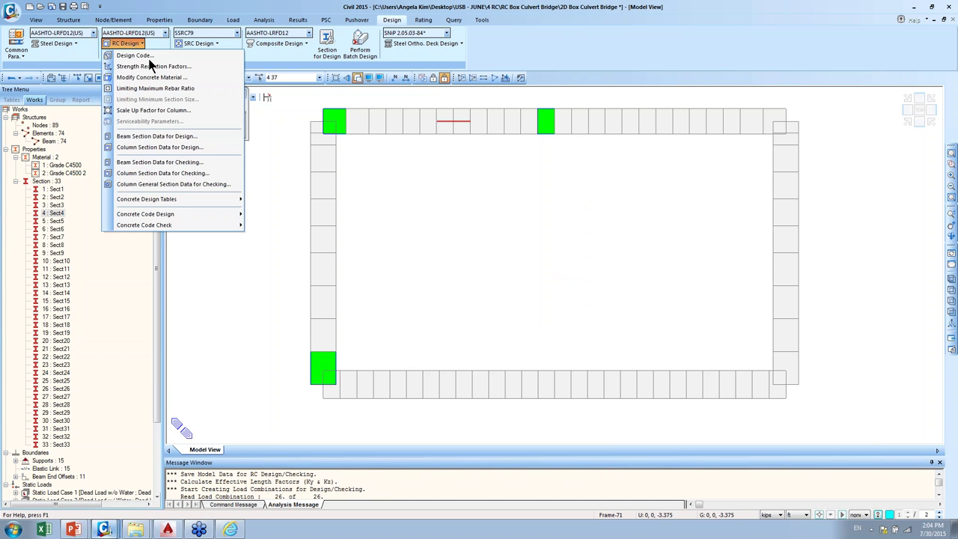
{"action": "left_click", "coordinate": [149, 77]}
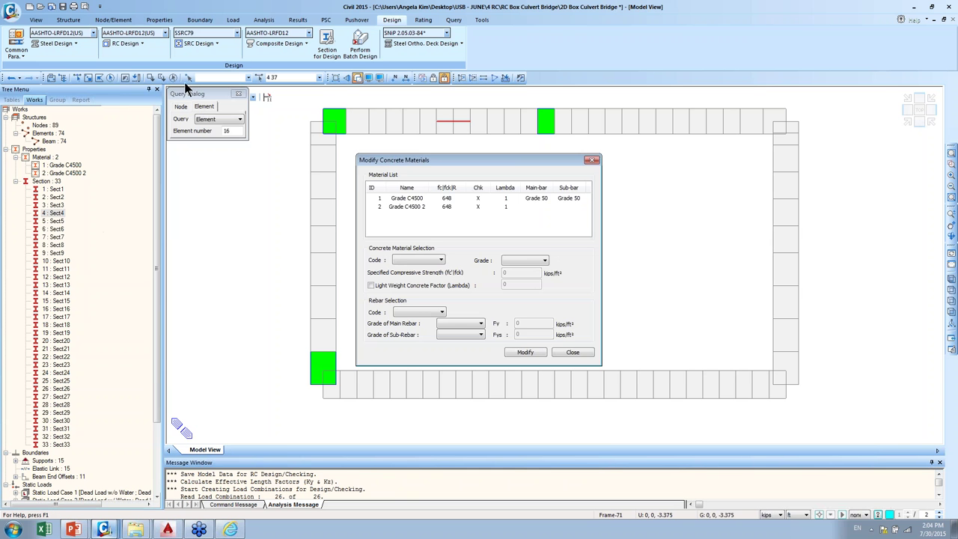
{"action": "left_click", "coordinate": [416, 199]}
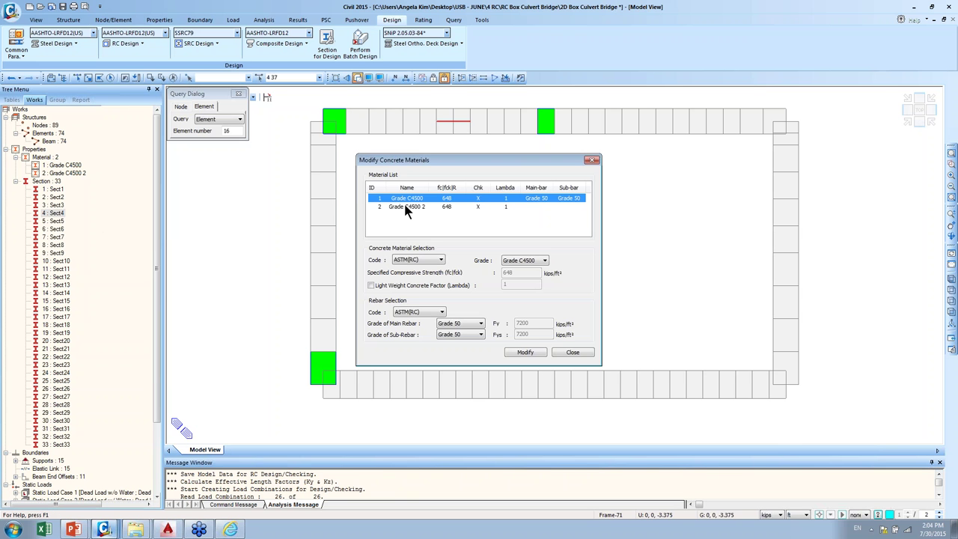
{"action": "left_click_drag", "start_coordinate": [417, 160], "coordinate": [471, 150]}
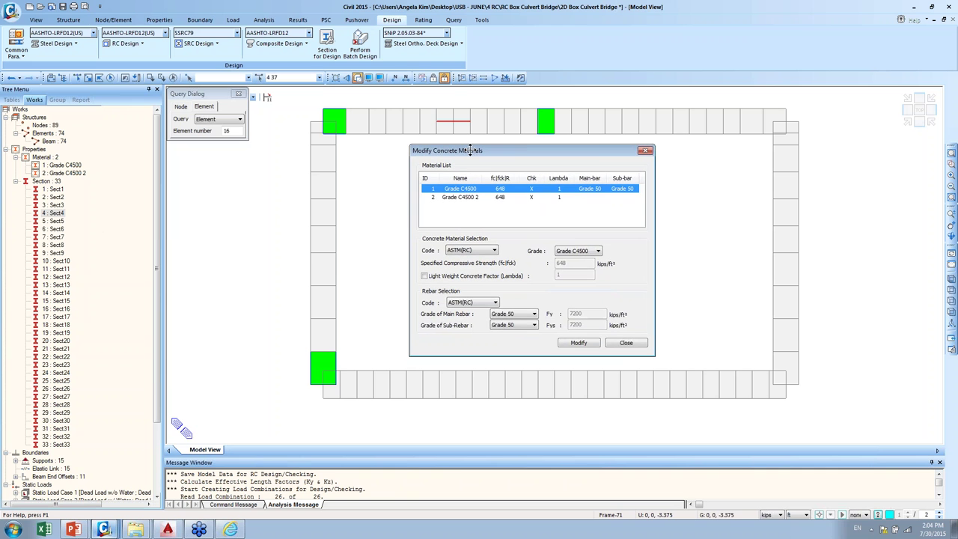
{"action": "left_click", "coordinate": [470, 196]}
{"action": "left_click", "coordinate": [471, 191]}
{"action": "left_click", "coordinate": [470, 199]}
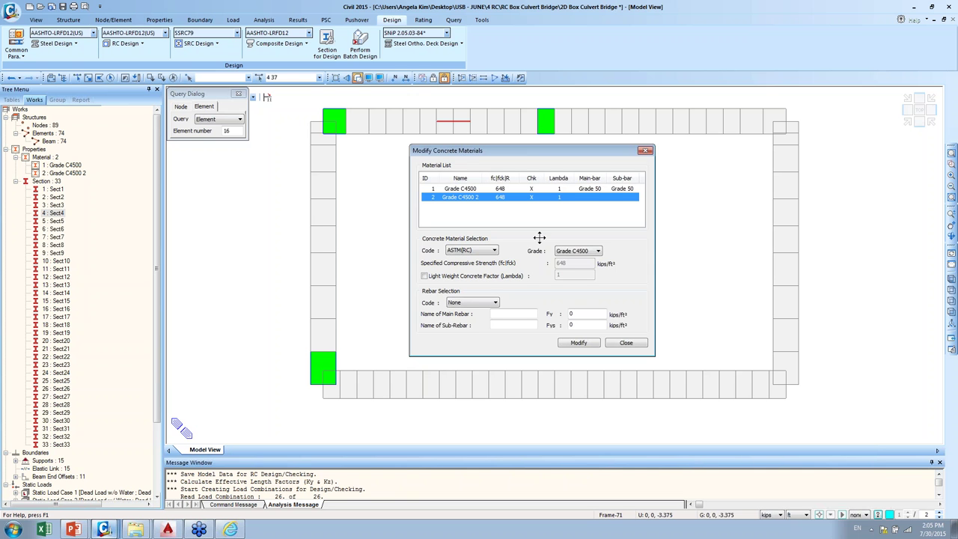
{"action": "left_click", "coordinate": [528, 190]}
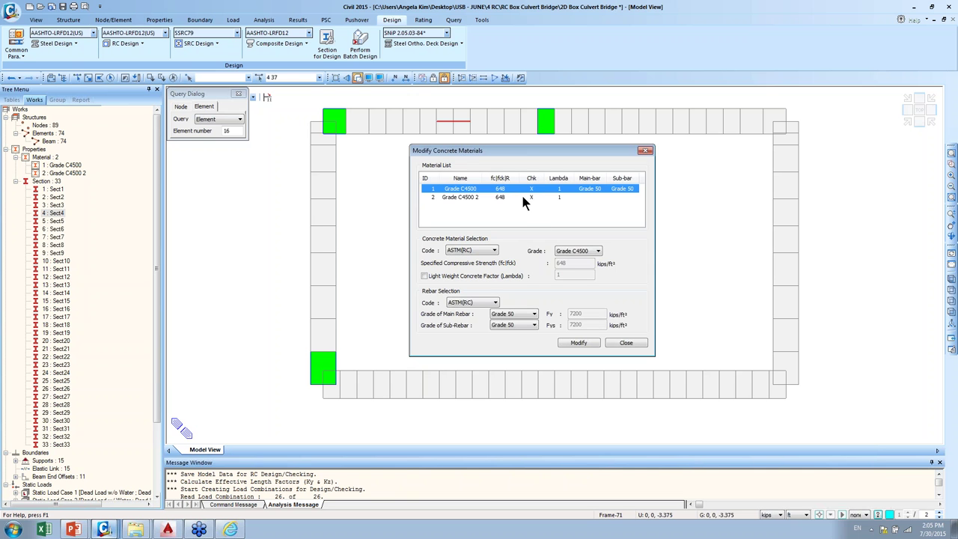
{"action": "left_click", "coordinate": [522, 197]}
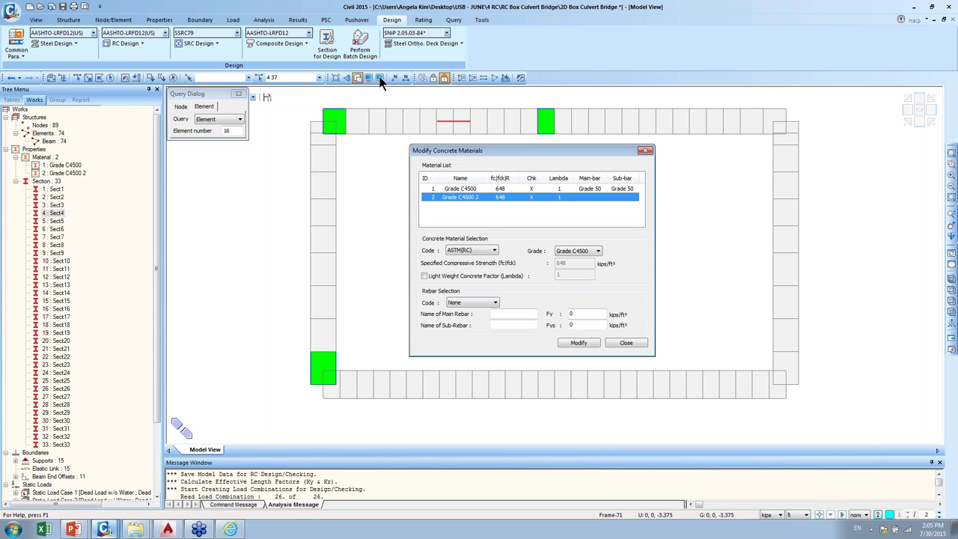
{"action": "left_click", "coordinate": [473, 190]}
{"action": "left_click", "coordinate": [473, 198]}
{"action": "left_click", "coordinate": [473, 188]}
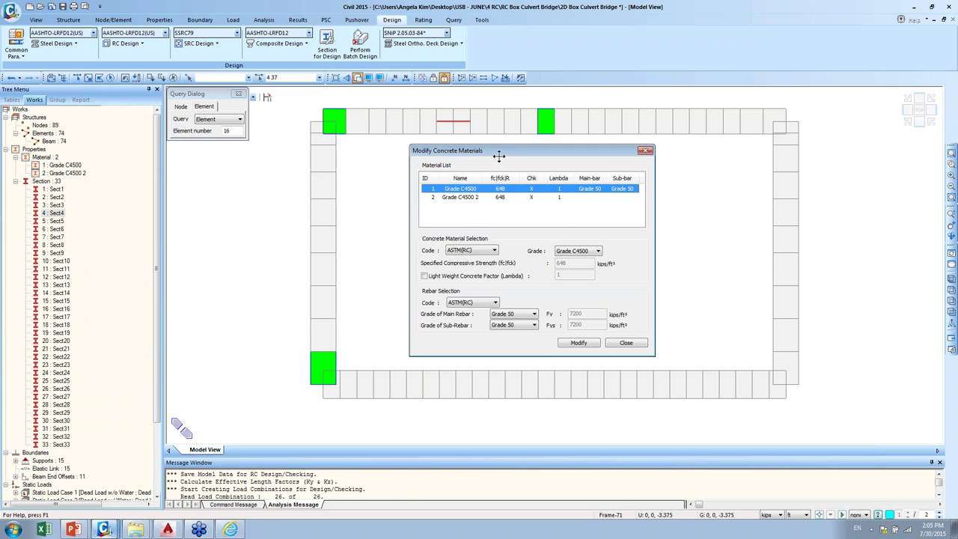
- Set the rebar code of material Grade C4500 2 to ASTM(RC) with Grade 50 for both main rebar and sub-rebar
{"action": "left_click", "coordinate": [474, 199]}
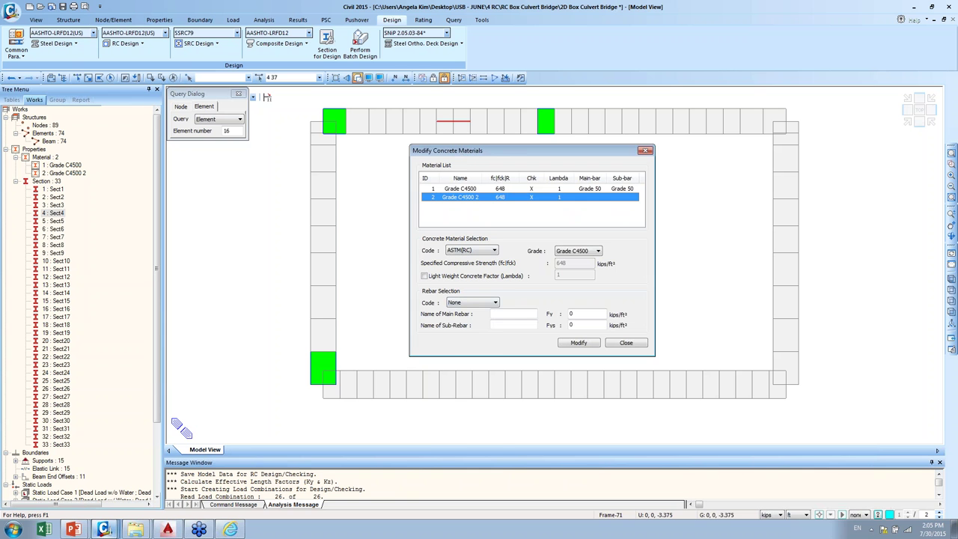
{"action": "left_click", "coordinate": [495, 303]}
{"action": "left_click", "coordinate": [489, 319]}
{"action": "left_click", "coordinate": [524, 313]}
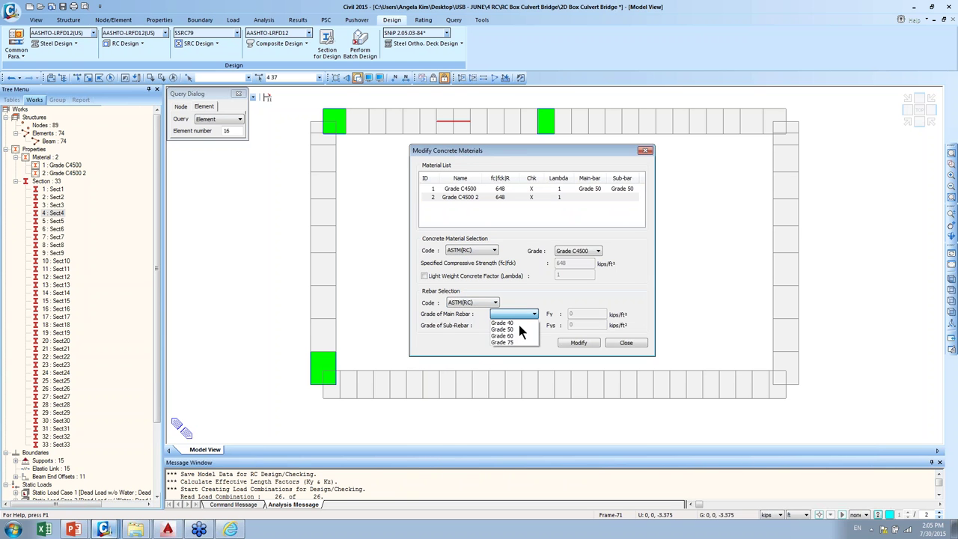
{"action": "left_click", "coordinate": [520, 327]}
{"action": "left_click", "coordinate": [530, 325]}
{"action": "left_click", "coordinate": [519, 342]}
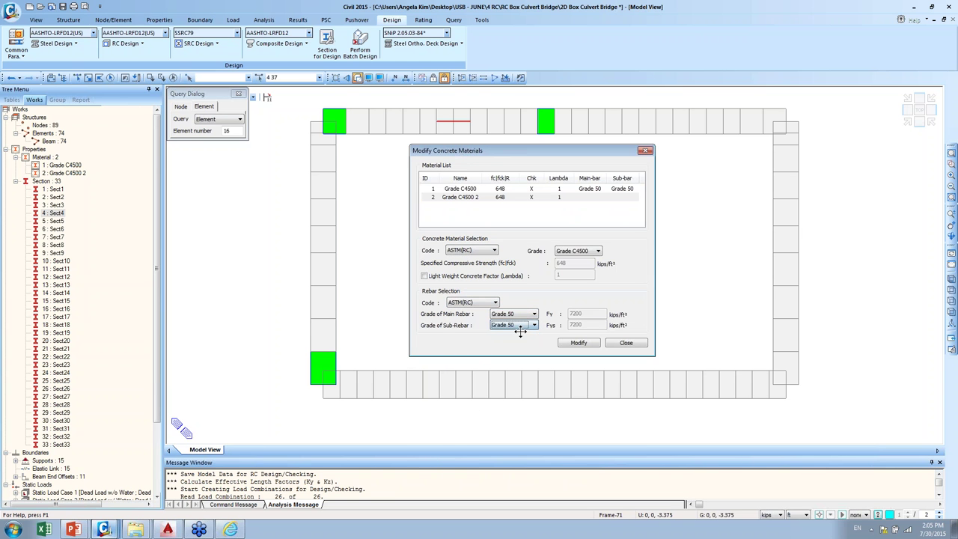
- Try the None concrete code for Grade C4500 2, which allows a user-defined name and compressive strength
{"action": "left_click", "coordinate": [478, 250]}
{"action": "left_click", "coordinate": [478, 252]}
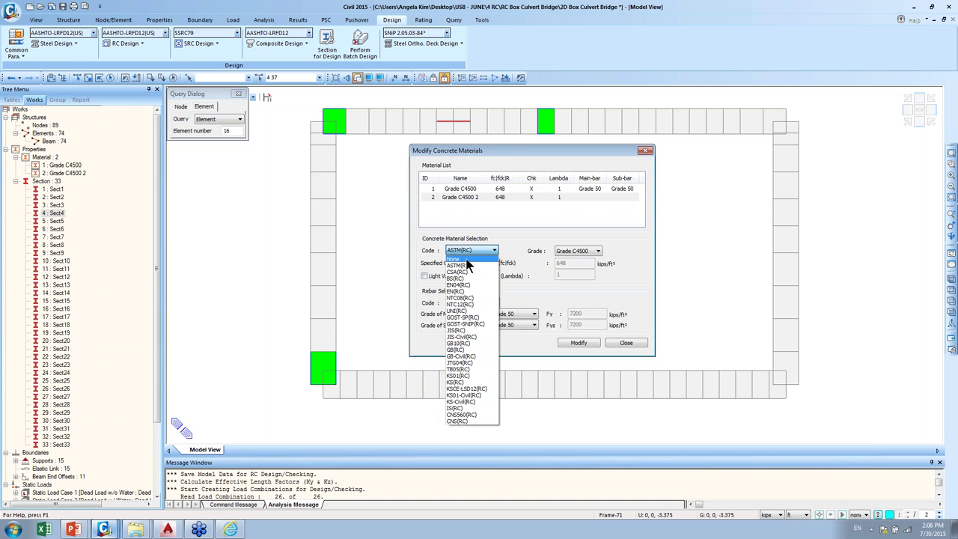
{"action": "left_click", "coordinate": [466, 260]}
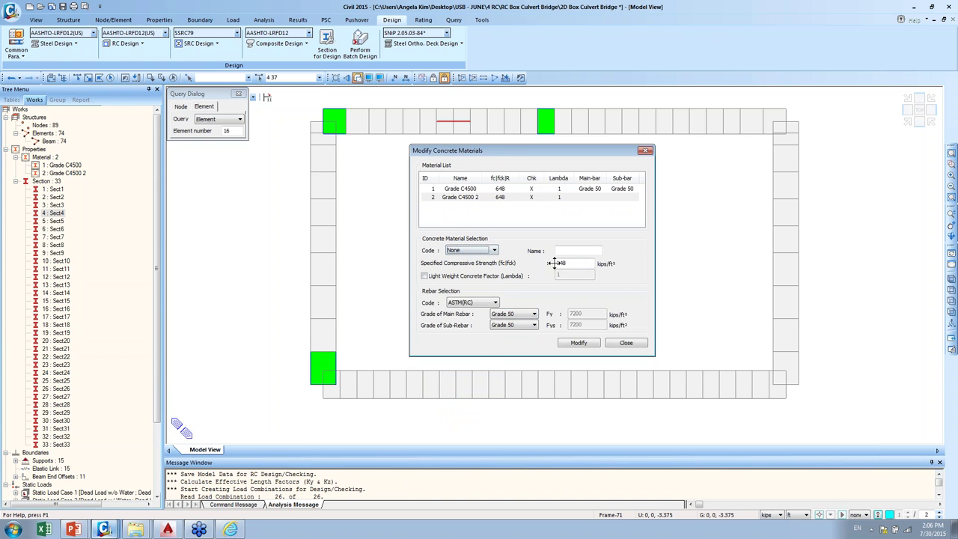
{"action": "left_click", "coordinate": [575, 264]}
- Set the concrete code of Grade C4500 2 to ASTM(RC) with Grade C4500, apply the modification and close the material settings
{"action": "left_click", "coordinate": [482, 249]}
{"action": "left_click", "coordinate": [468, 267]}
{"action": "left_click", "coordinate": [586, 251]}
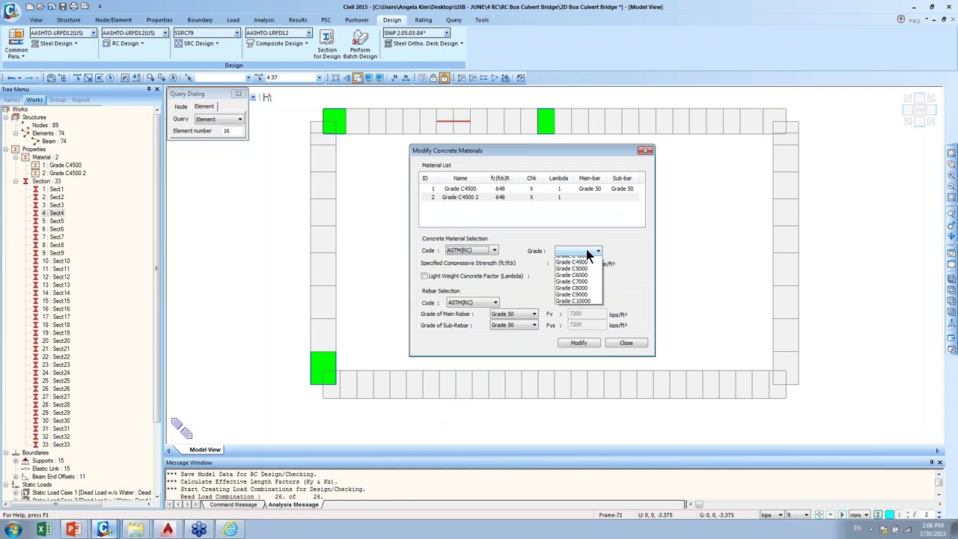
{"action": "left_click", "coordinate": [587, 284]}
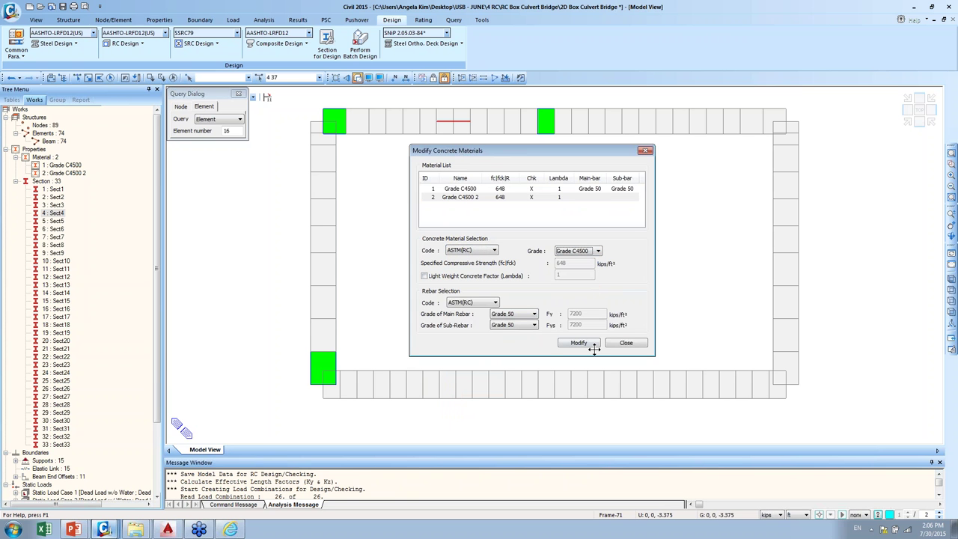
{"action": "left_click", "coordinate": [581, 343]}
{"action": "left_click", "coordinate": [608, 343]}
- Accept a limiting maximum rebar ratio of 0.08 for column design
{"action": "left_click", "coordinate": [130, 45]}
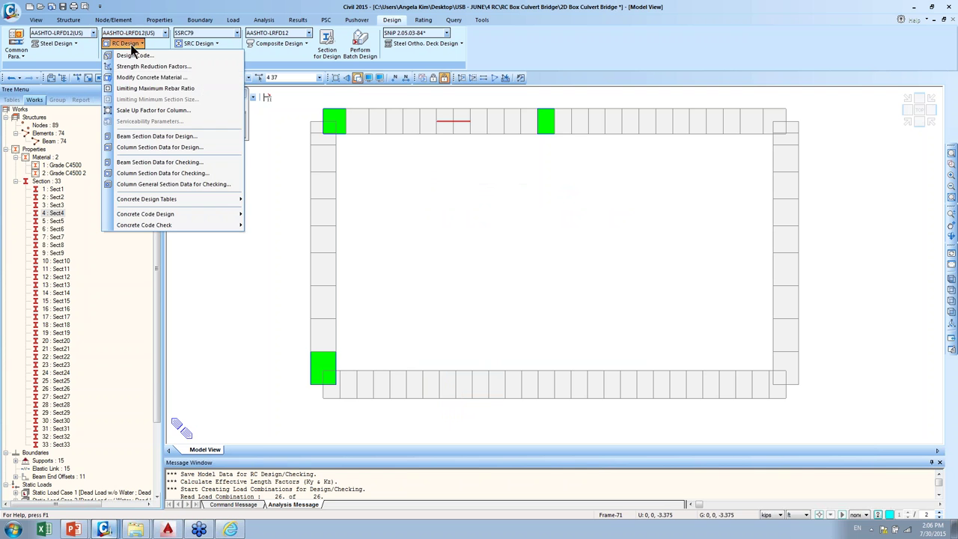
{"action": "left_click", "coordinate": [194, 88]}
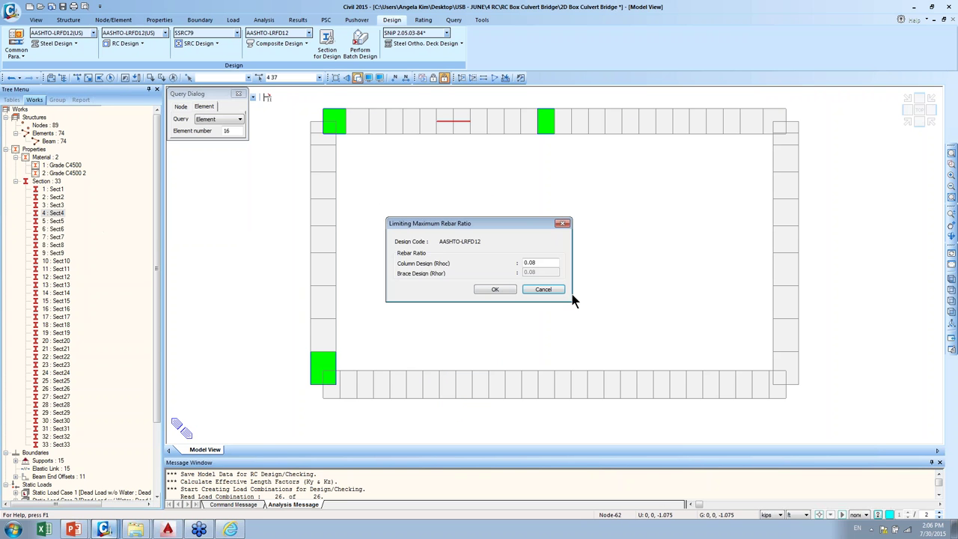
{"action": "left_click", "coordinate": [506, 291]}
- Apply a column scale-up factor of 1 to all elements of the two vertical walls
{"action": "left_click", "coordinate": [143, 43]}
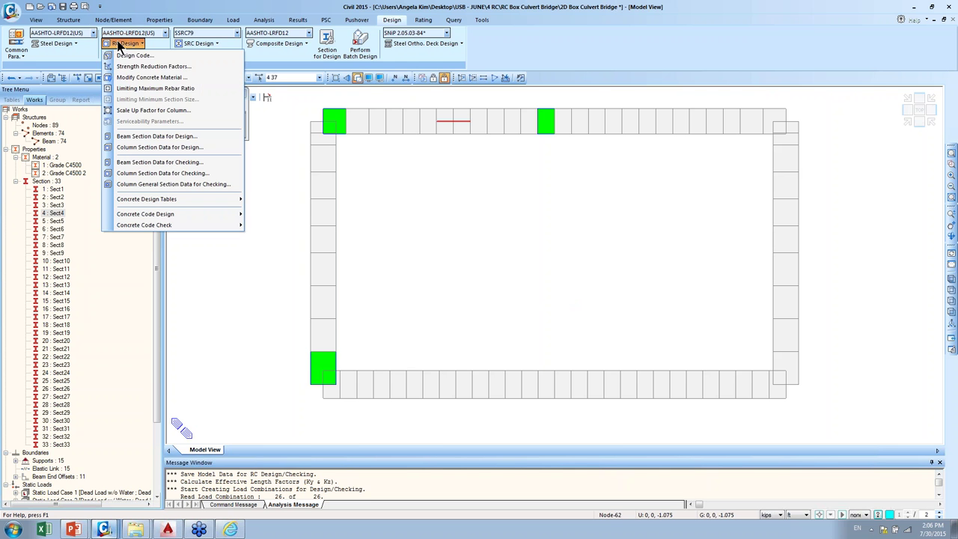
{"action": "left_click", "coordinate": [196, 110]}
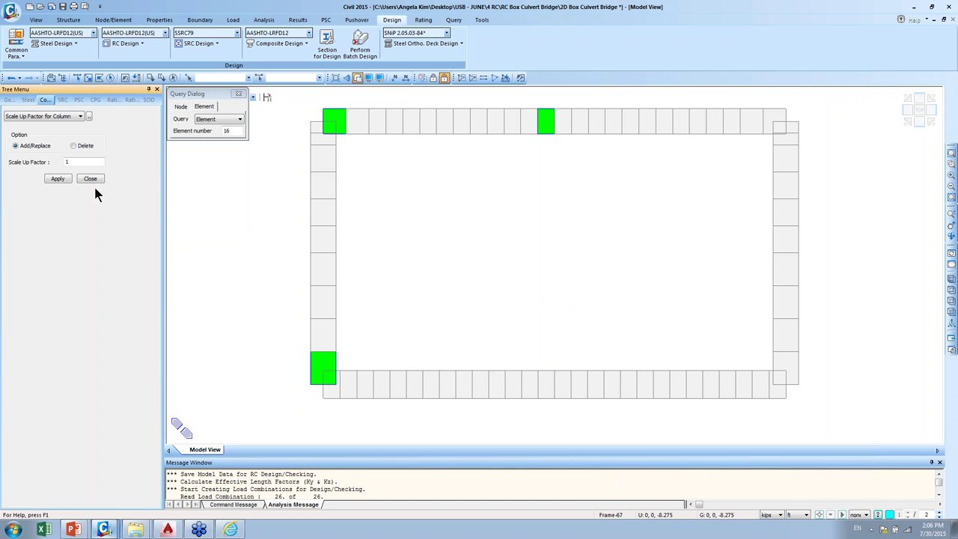
{"action": "left_click", "coordinate": [57, 178]}
{"action": "left_click", "coordinate": [331, 124]}
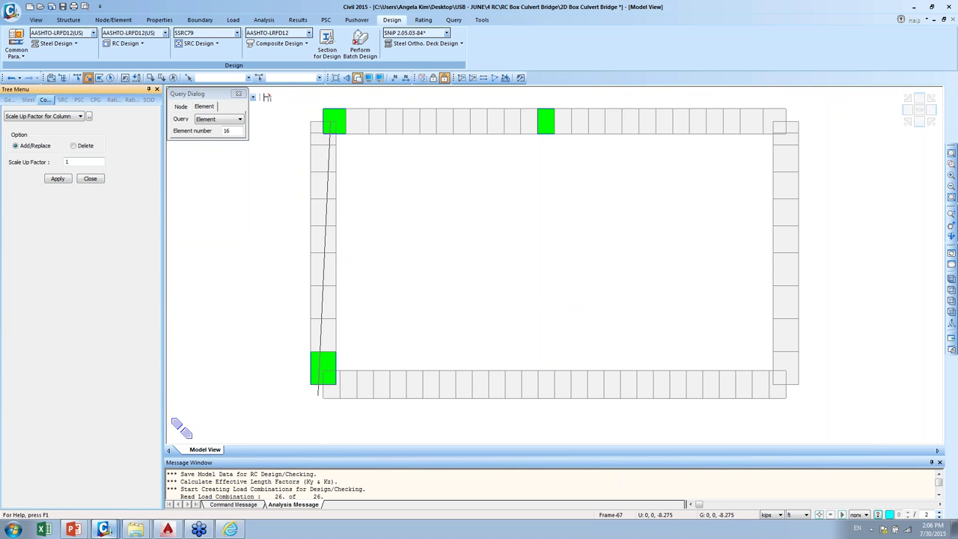
{"action": "left_click", "coordinate": [318, 393]}
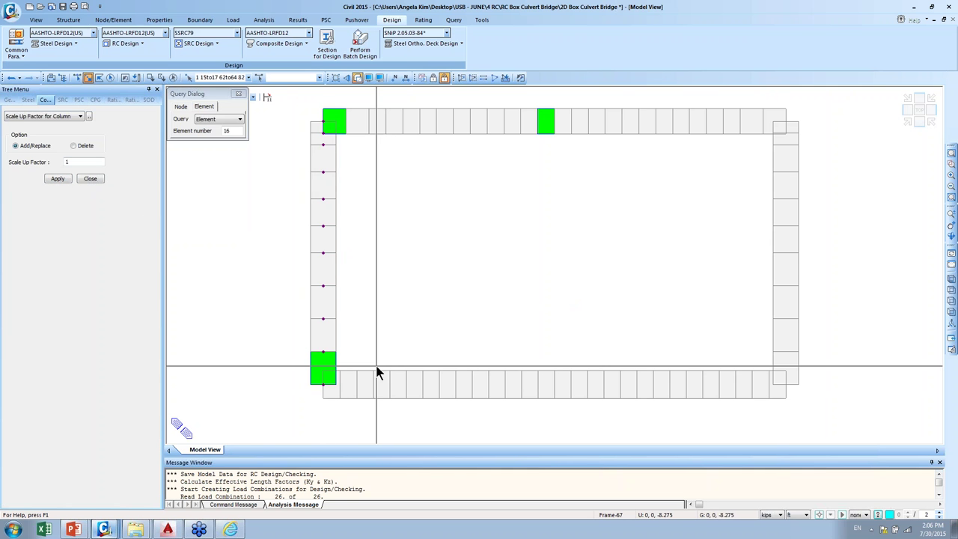
{"action": "left_click", "coordinate": [366, 79]}
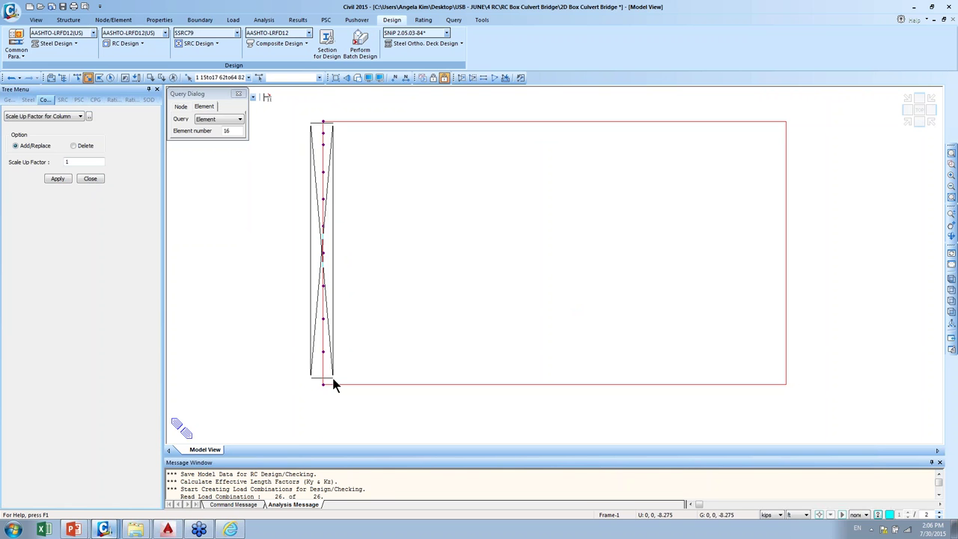
{"action": "left_click_drag", "start_coordinate": [333, 378], "coordinate": [313, 128]}
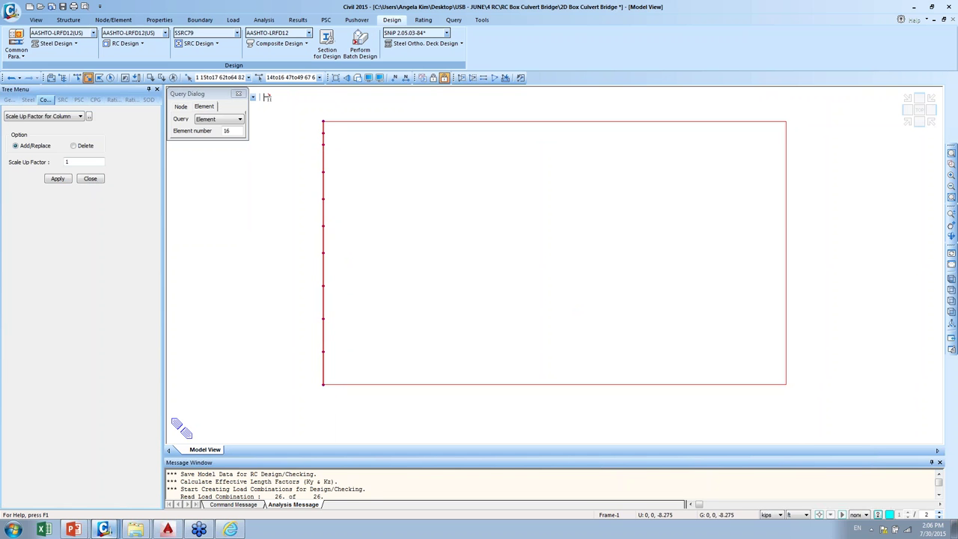
{"action": "left_click_drag", "start_coordinate": [791, 379], "coordinate": [757, 122]}
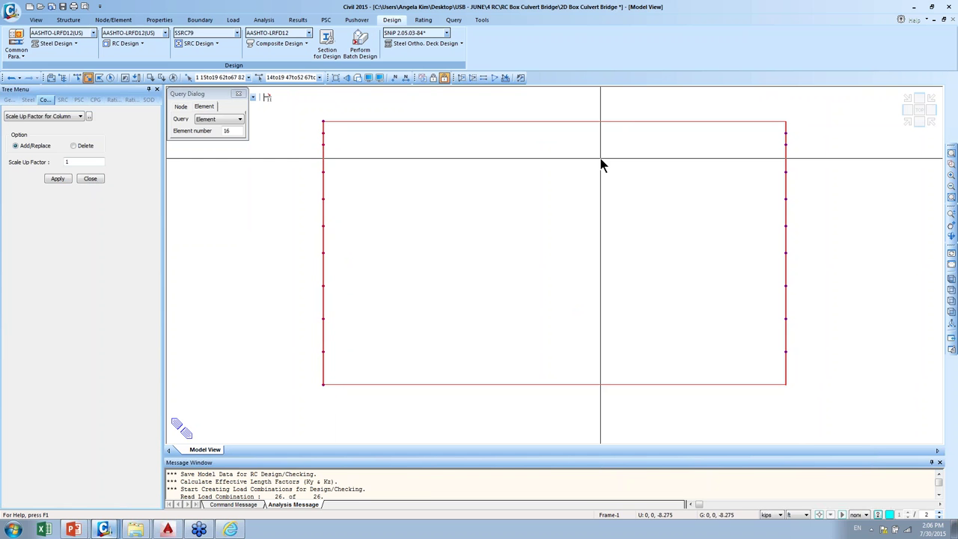
{"action": "left_click", "coordinate": [58, 180]}
{"action": "left_click", "coordinate": [97, 178]}
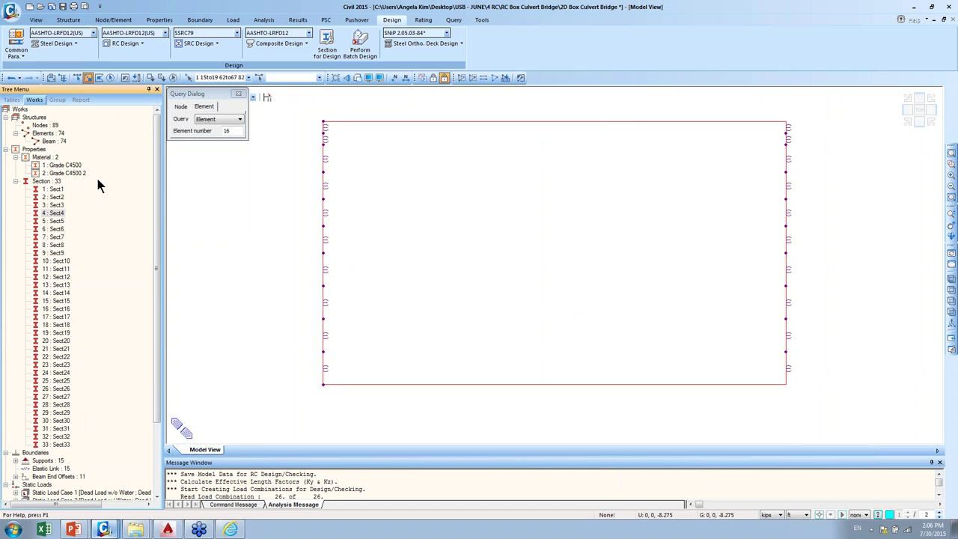
- View the beam section data for design of Sect1 and close it without changes
{"action": "left_click", "coordinate": [125, 42]}
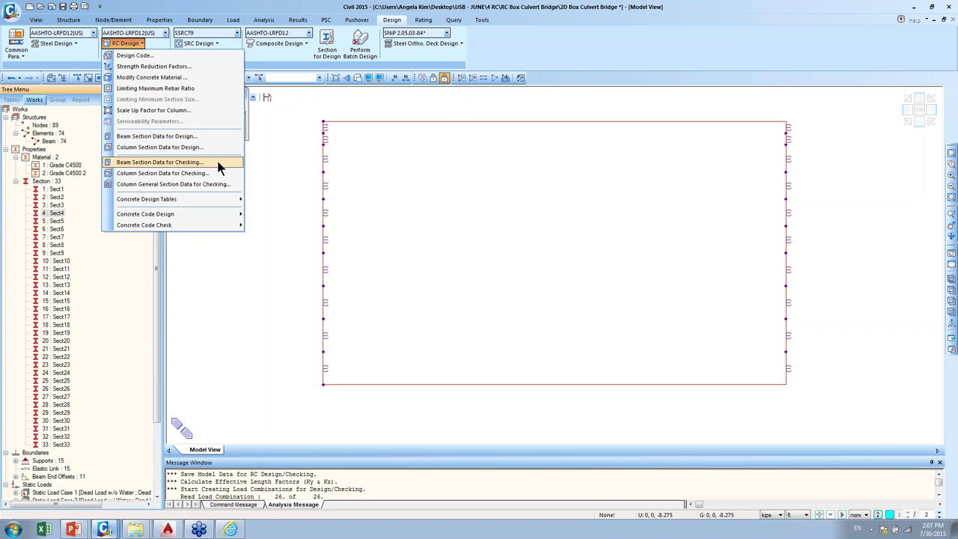
{"action": "left_click", "coordinate": [222, 136]}
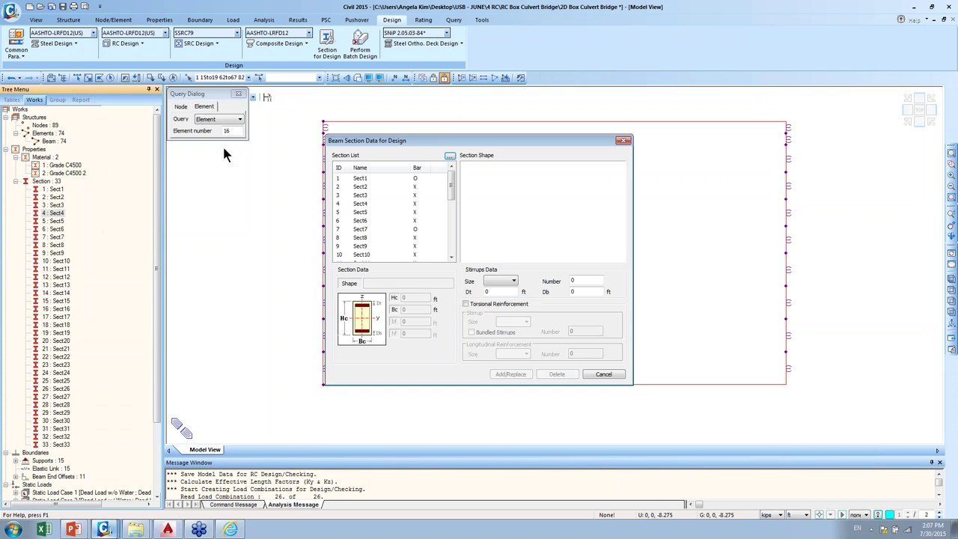
{"action": "left_click", "coordinate": [358, 180]}
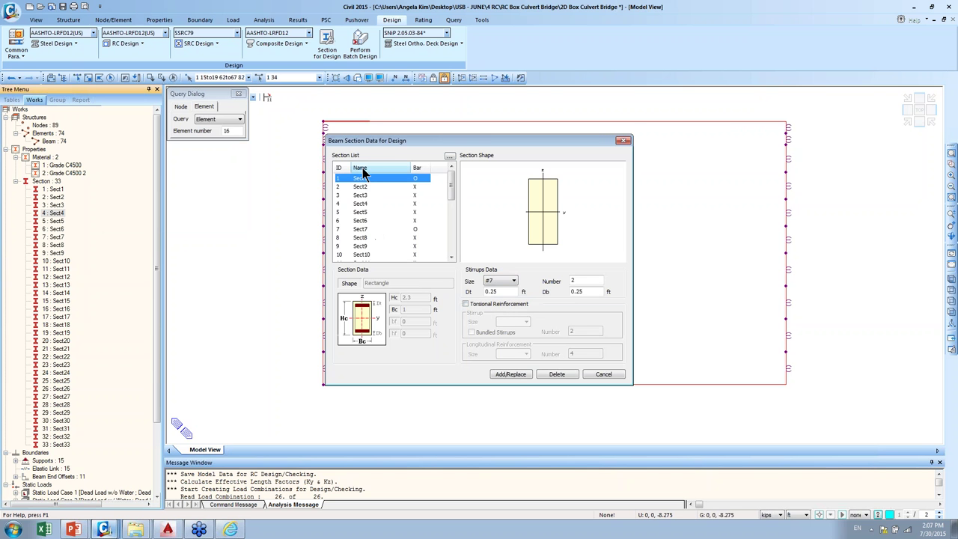
{"action": "left_click_drag", "start_coordinate": [365, 141], "coordinate": [421, 169]}
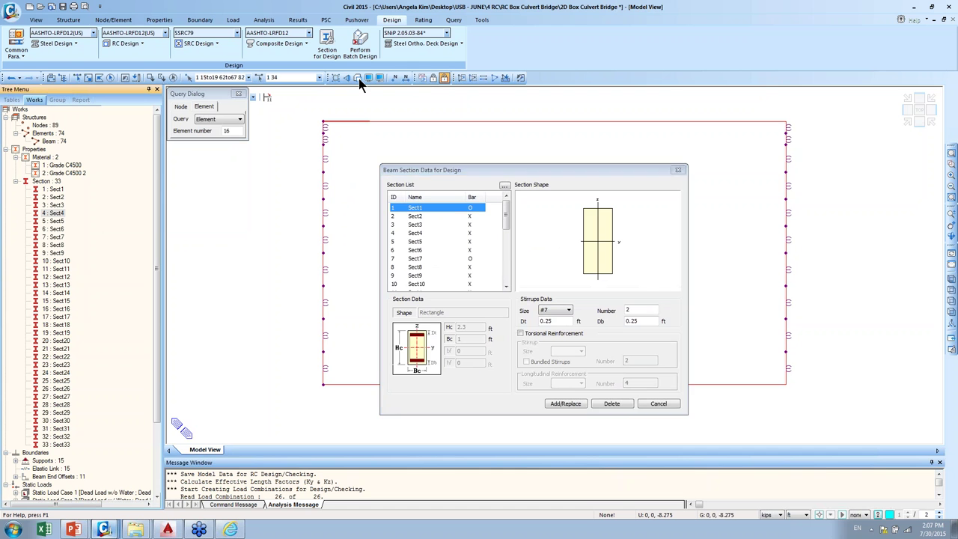
{"action": "left_click", "coordinate": [683, 168]}
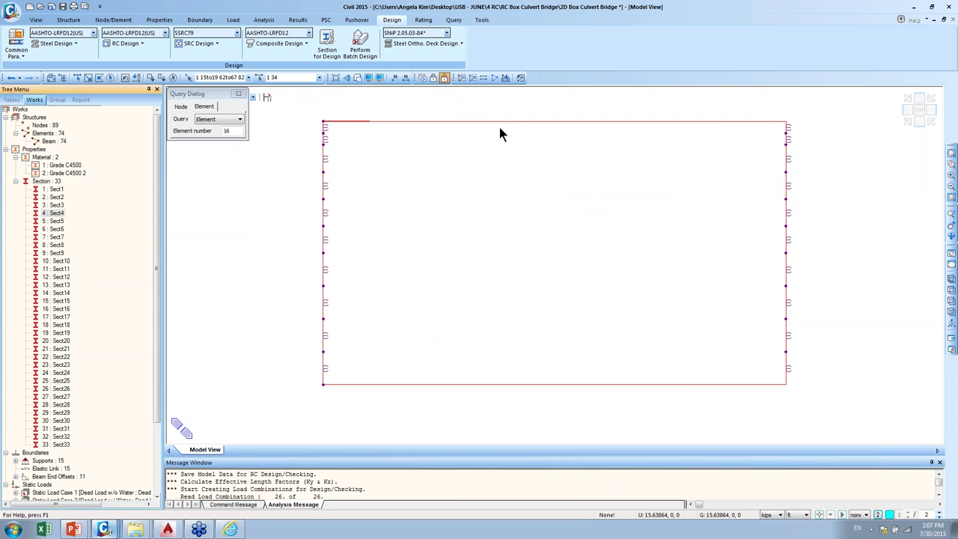
- Turn the hidden-surface display of the culvert sections back on and clear the node and element selection
{"action": "left_click", "coordinate": [358, 76]}
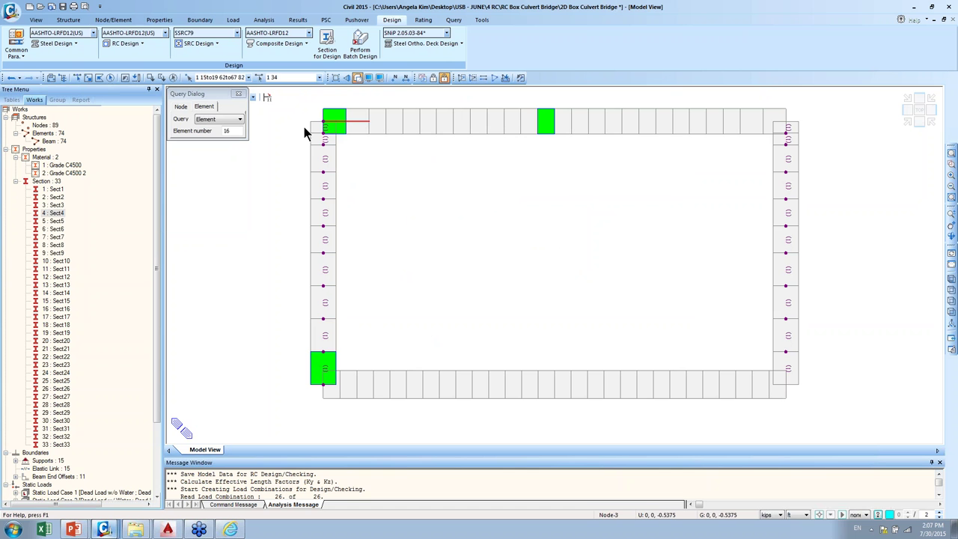
{"action": "left_click", "coordinate": [174, 79]}
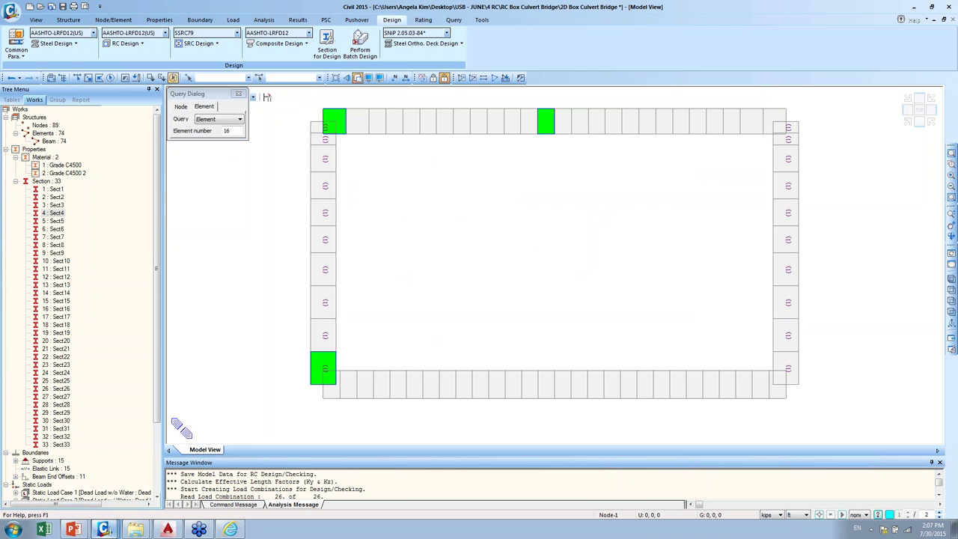
{"action": "left_click", "coordinate": [125, 43]}
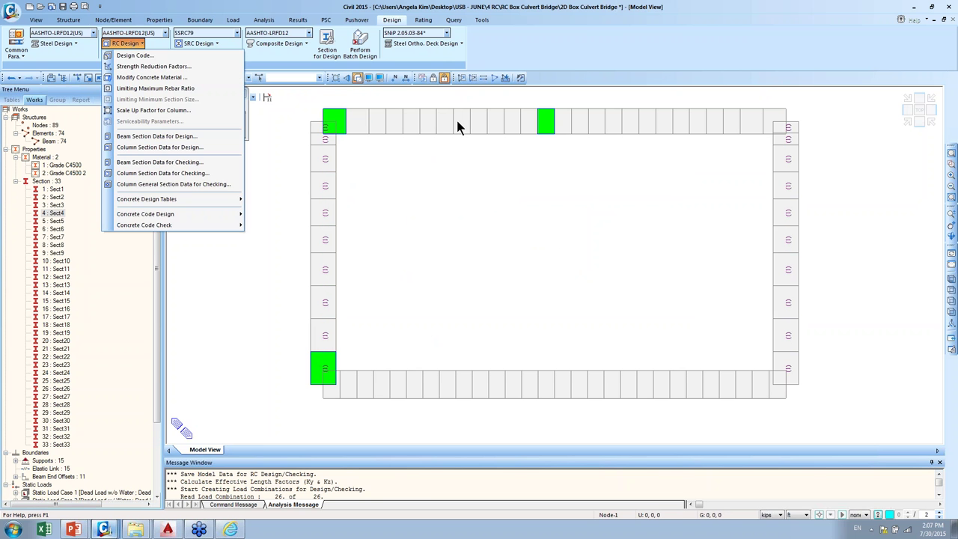
{"action": "left_click", "coordinate": [418, 158]}
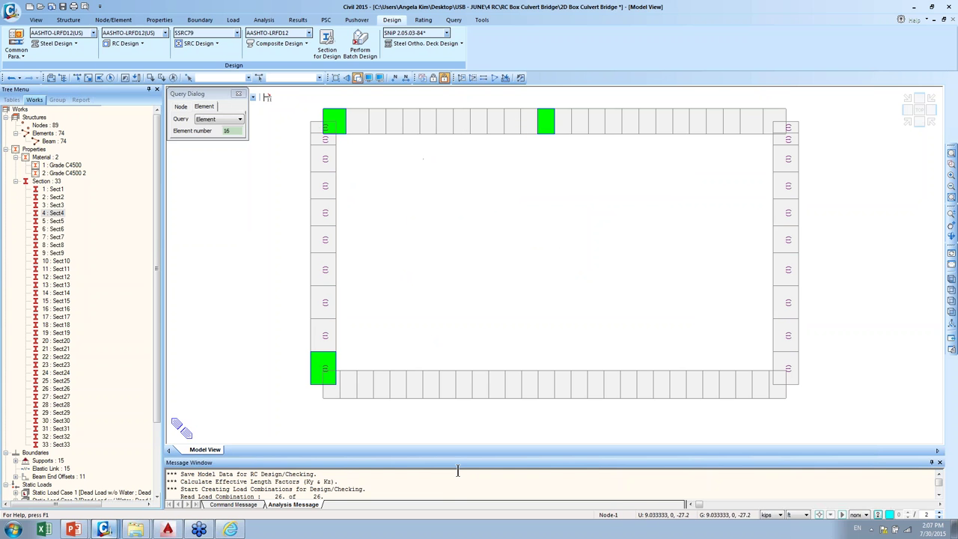
- Enlarge the message area and query the three green elements at the upper slab's corner and middle and the left wall's base
{"action": "left_click_drag", "start_coordinate": [462, 459], "coordinate": [471, 410]}
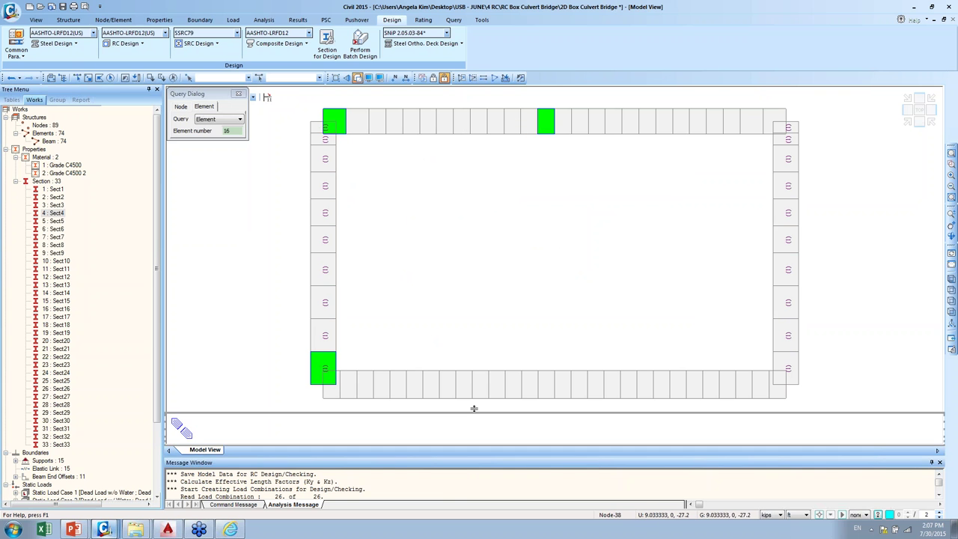
{"action": "left_click", "coordinate": [452, 19]}
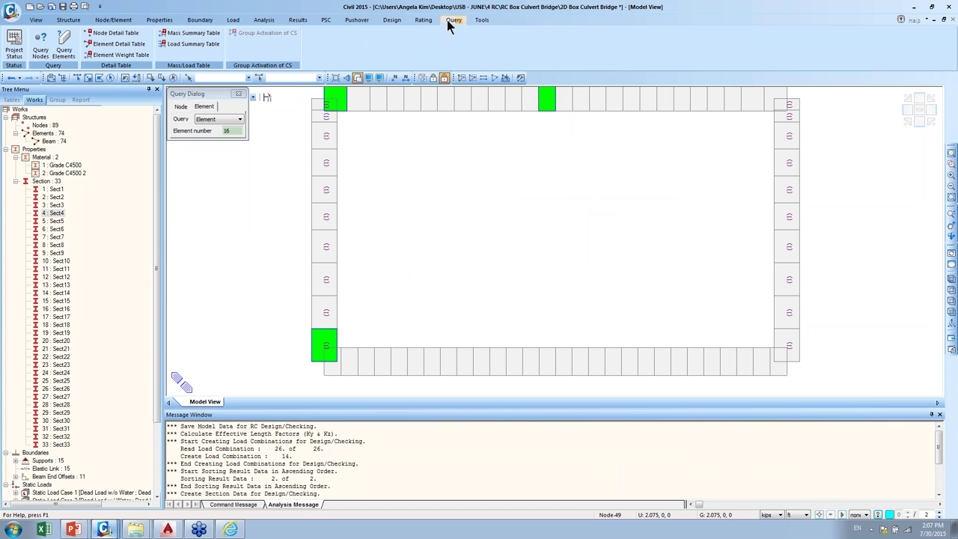
{"action": "left_click", "coordinate": [71, 47]}
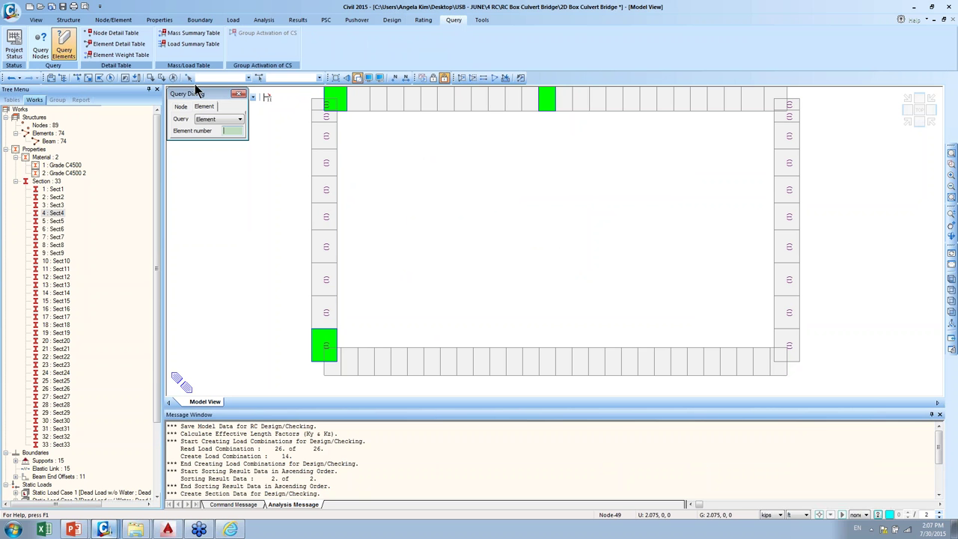
{"action": "left_click", "coordinate": [337, 99]}
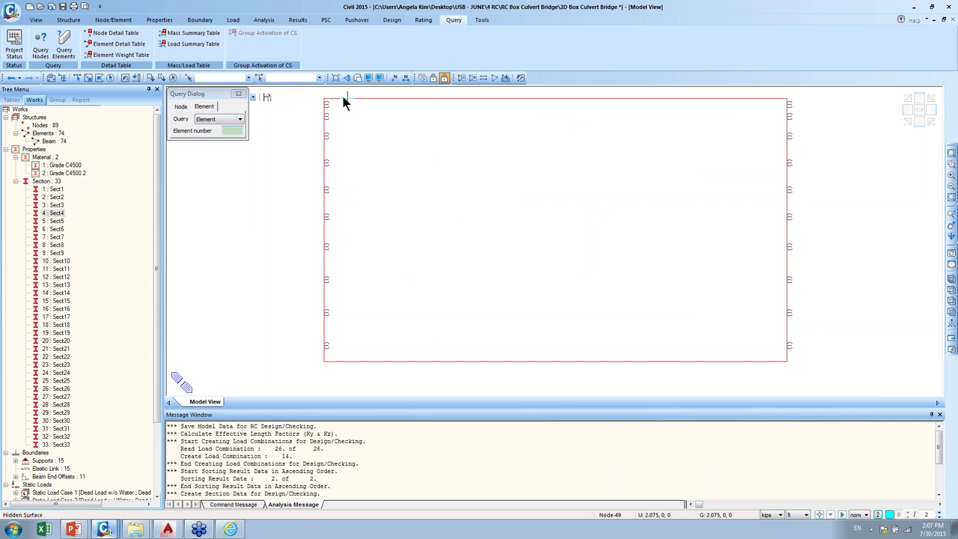
{"action": "left_click", "coordinate": [358, 77]}
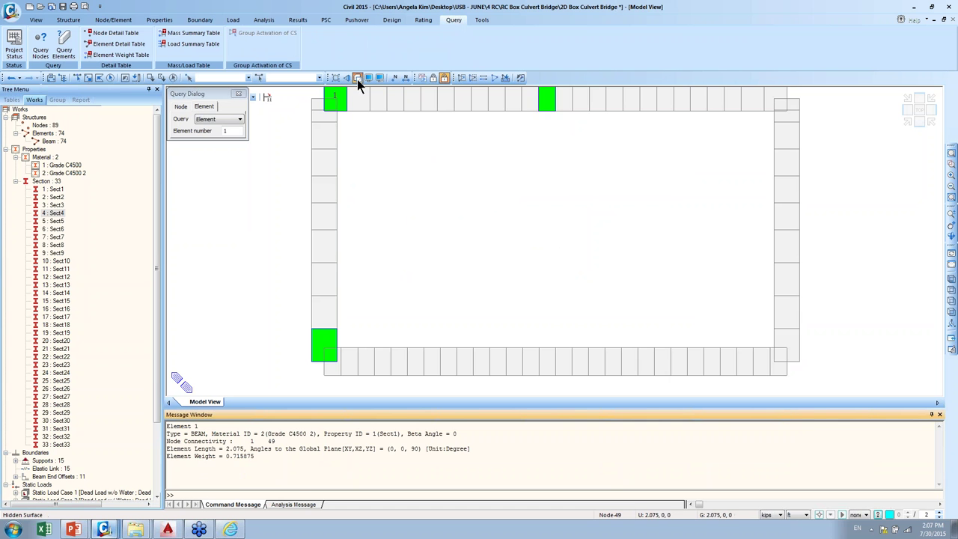
{"action": "left_click", "coordinate": [547, 100]}
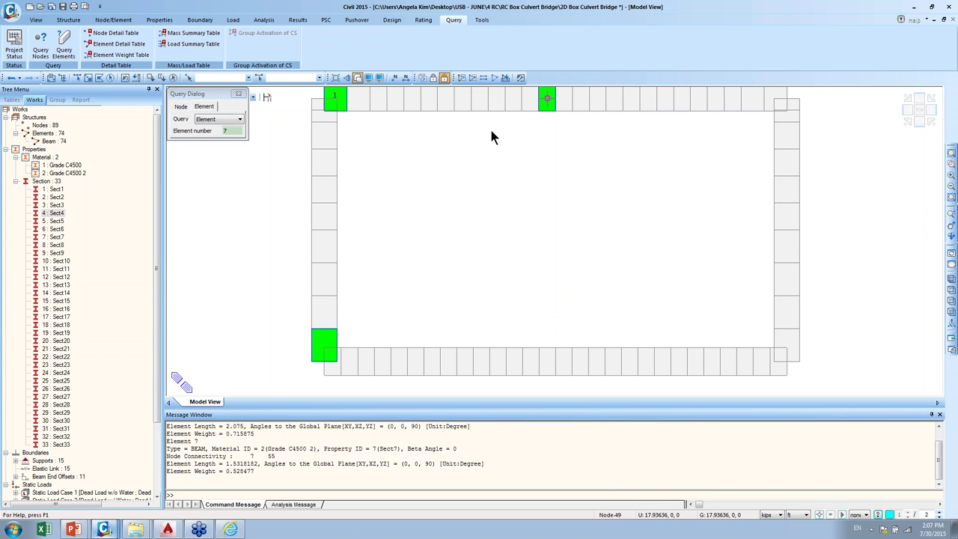
{"action": "left_click", "coordinate": [331, 340]}
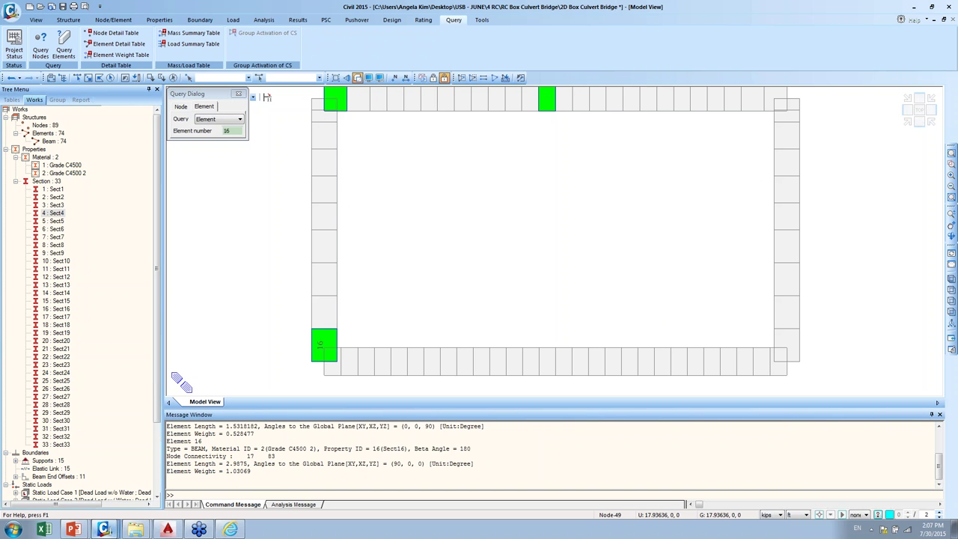
- Examine the section property IDs of the three queried elements in the enlarged message output and close the element query
{"action": "left_click_drag", "start_coordinate": [378, 411], "coordinate": [379, 341]}
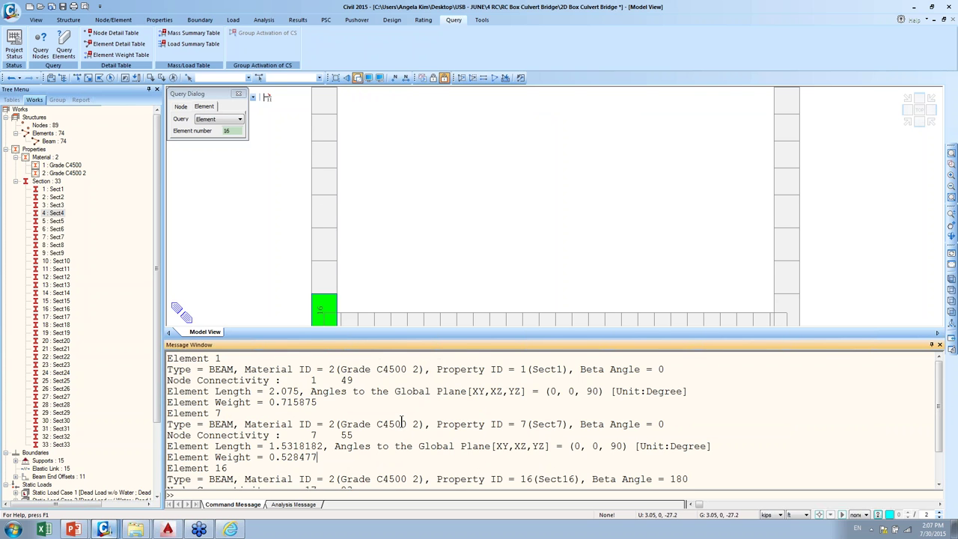
{"action": "scroll", "coordinate": [402, 424], "scroll_direction": "down", "scroll_amount": 2}
{"action": "scroll", "coordinate": [402, 411], "scroll_direction": "up", "scroll_amount": 2}
{"action": "left_click_drag", "start_coordinate": [521, 369], "coordinate": [437, 369]}
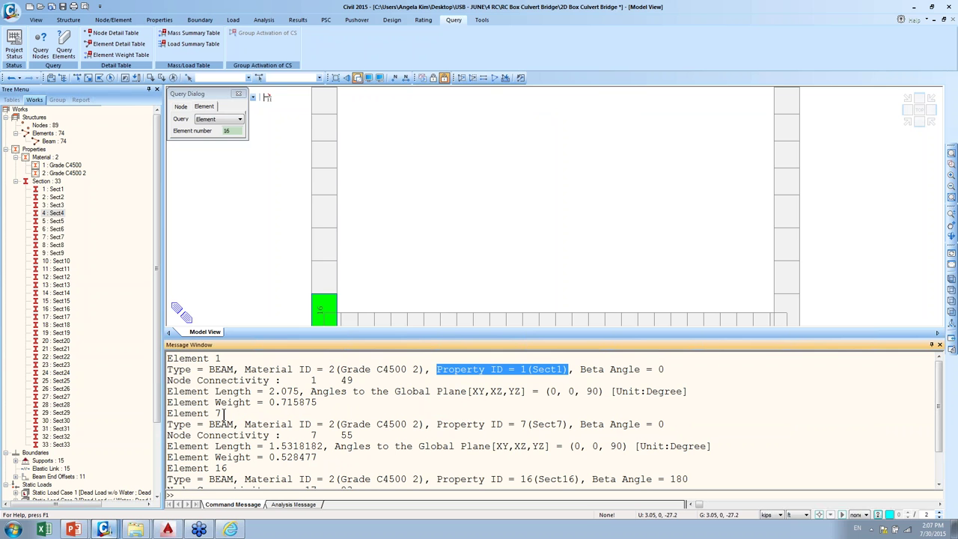
{"action": "left_click_drag", "start_coordinate": [437, 424], "coordinate": [567, 425]}
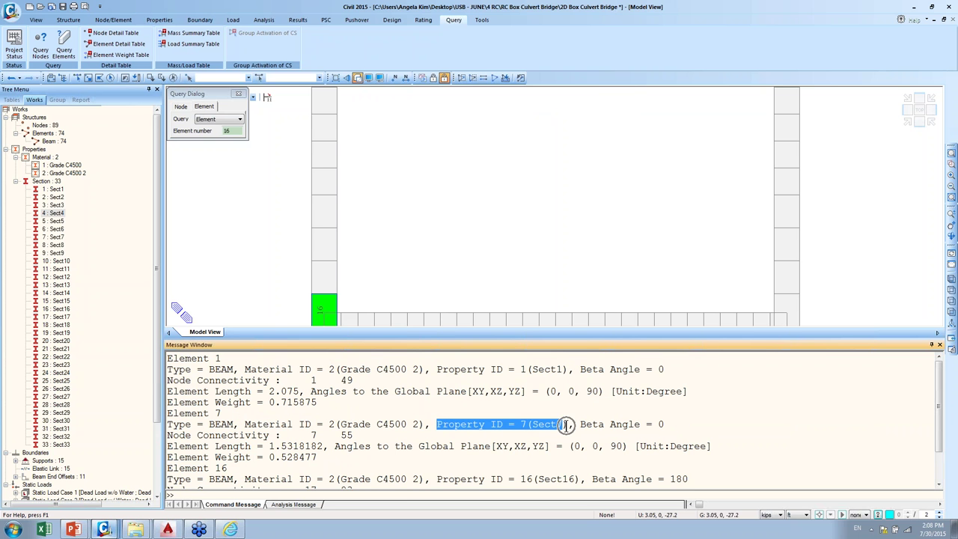
{"action": "scroll", "coordinate": [559, 429], "scroll_direction": "down", "scroll_amount": 1}
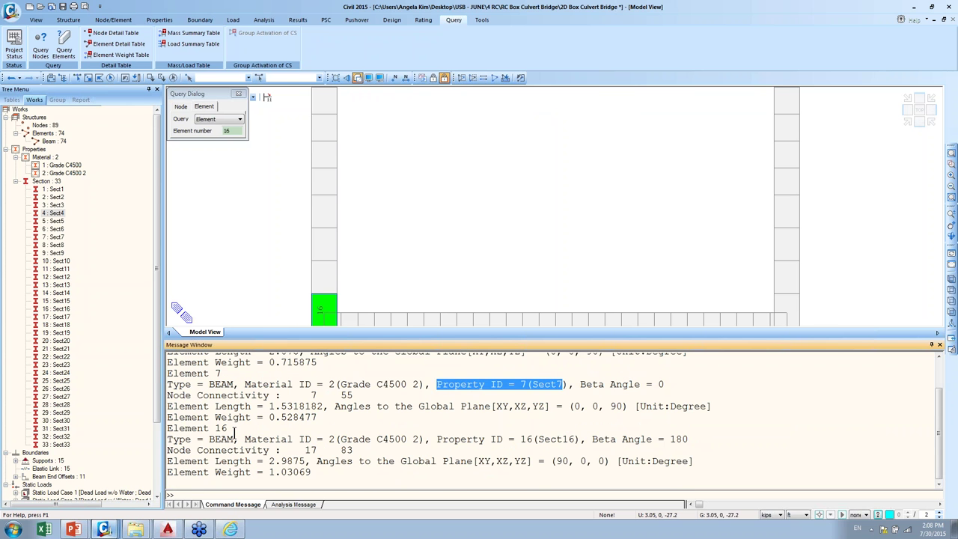
{"action": "left_click_drag", "start_coordinate": [235, 430], "coordinate": [228, 429]}
{"action": "left_click_drag", "start_coordinate": [156, 428], "coordinate": [577, 440]}
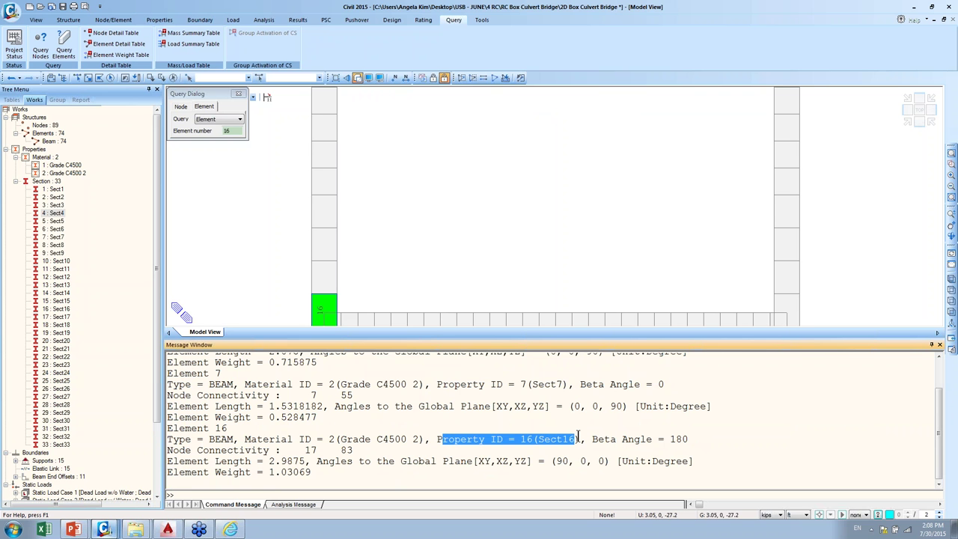
{"action": "left_click", "coordinate": [212, 93]}
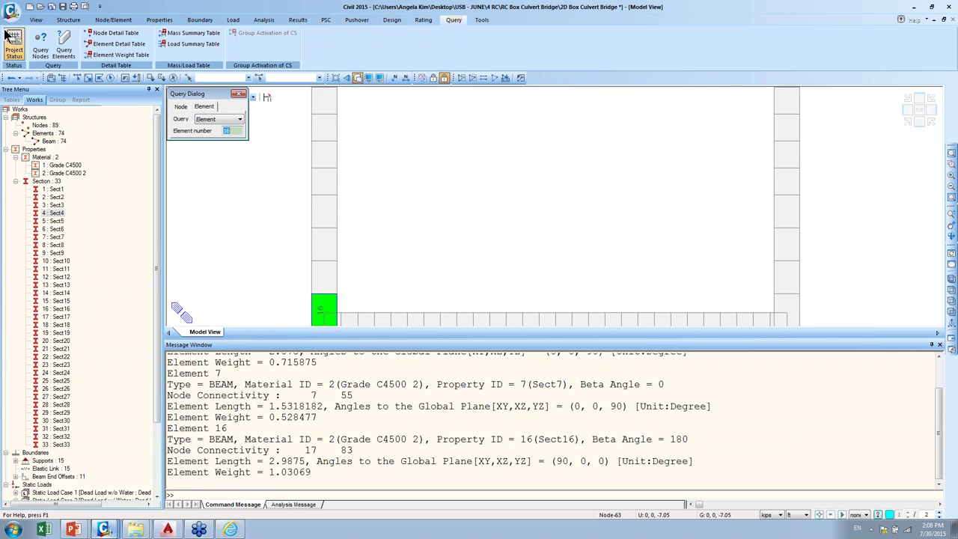
{"action": "left_click", "coordinate": [237, 95]}
{"action": "scroll", "coordinate": [455, 187], "scroll_direction": "down", "scroll_amount": 2}
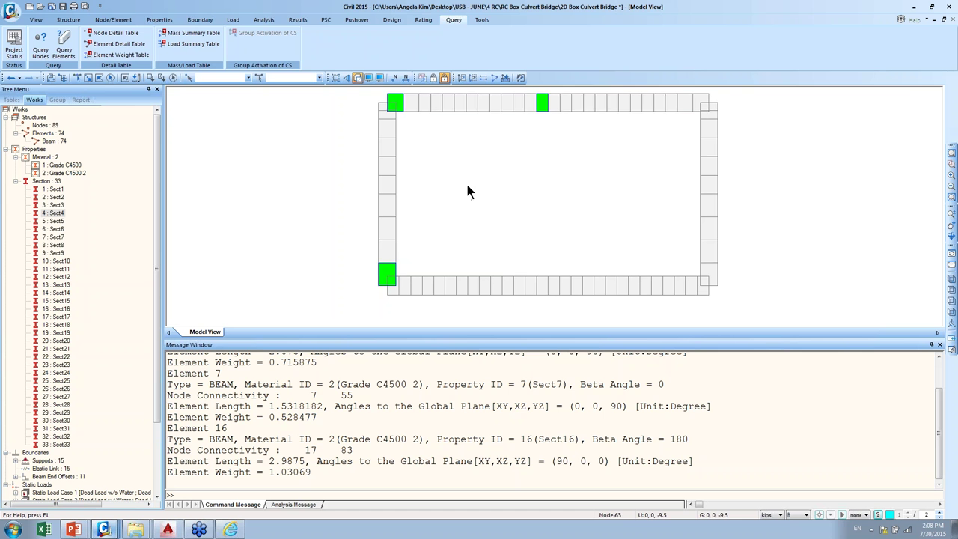
- View the beam section data for design of Sect1 and Sect7 and close it without changes
{"action": "left_click", "coordinate": [392, 20]}
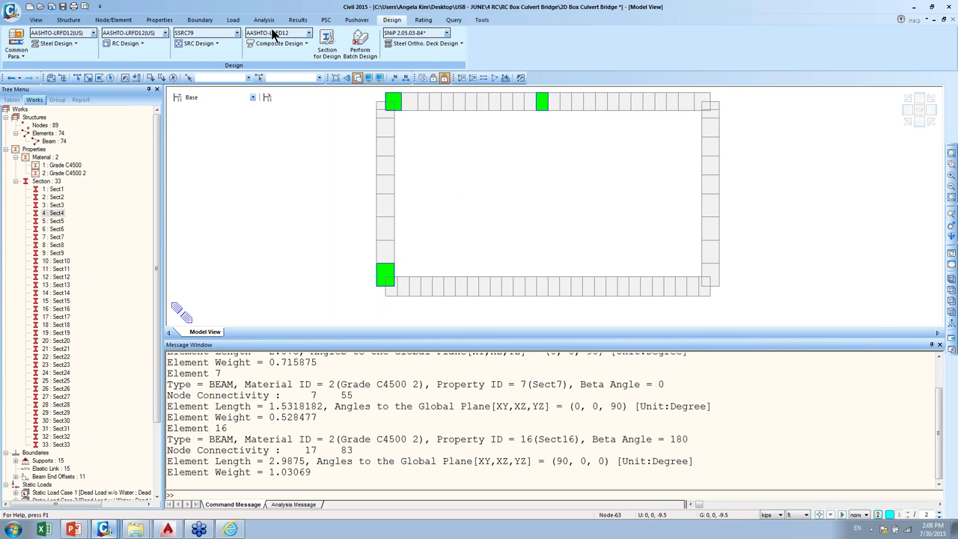
{"action": "left_click", "coordinate": [125, 42]}
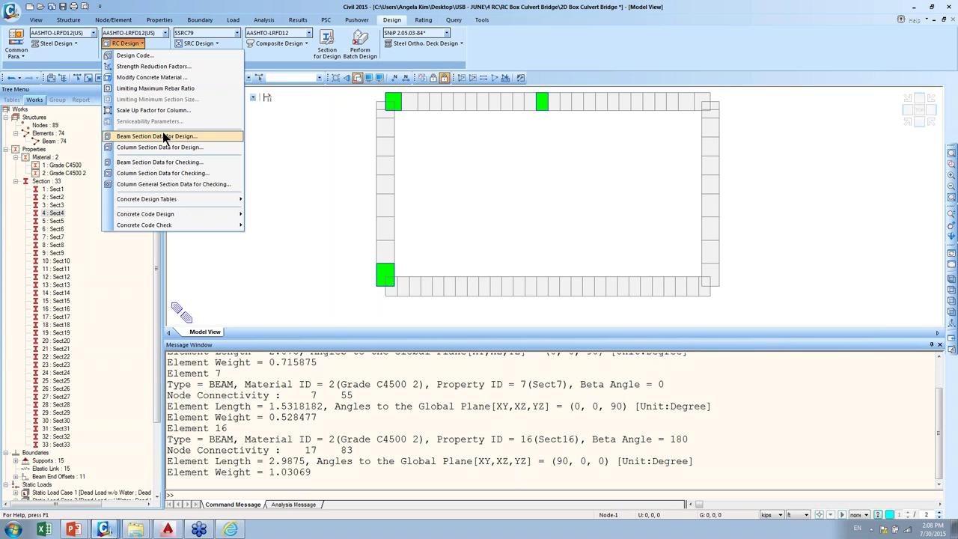
{"action": "left_click", "coordinate": [212, 135]}
{"action": "left_click", "coordinate": [381, 178]}
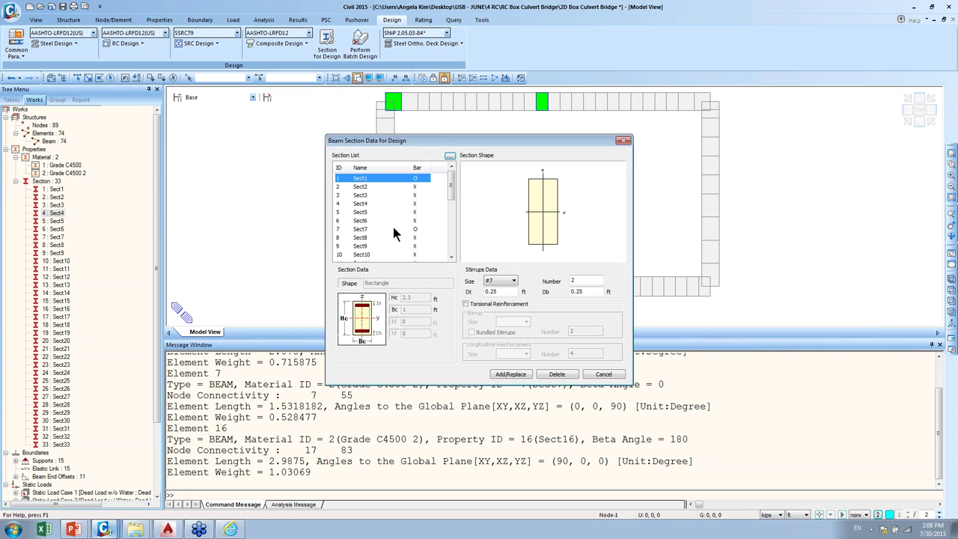
{"action": "left_click", "coordinate": [391, 229]}
{"action": "mouse_move", "coordinate": [447, 187]}
{"action": "left_mouse_down"}
{"action": "mouse_move", "coordinate": [451, 227]}
{"action": "mouse_move", "coordinate": [452, 193]}
{"action": "left_mouse_up"}
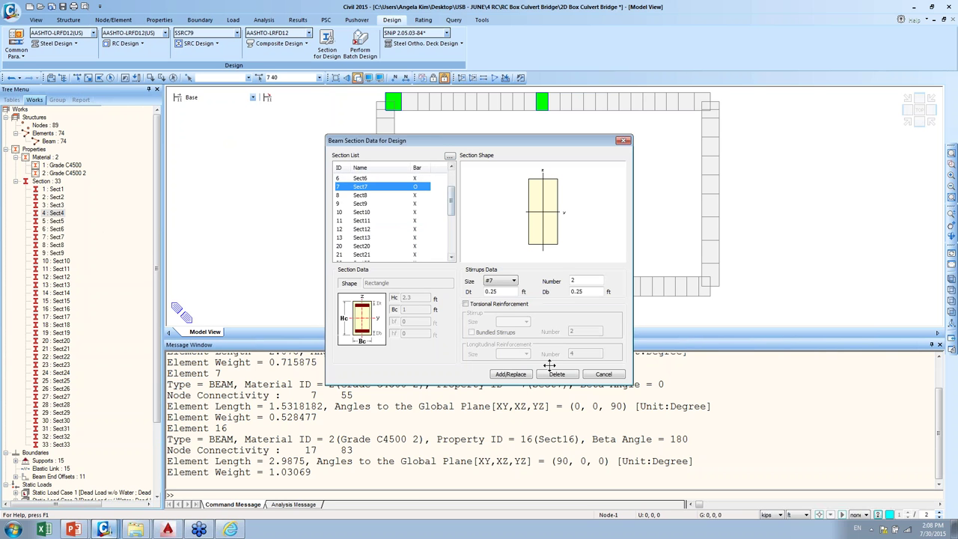
{"action": "left_click", "coordinate": [605, 375]}
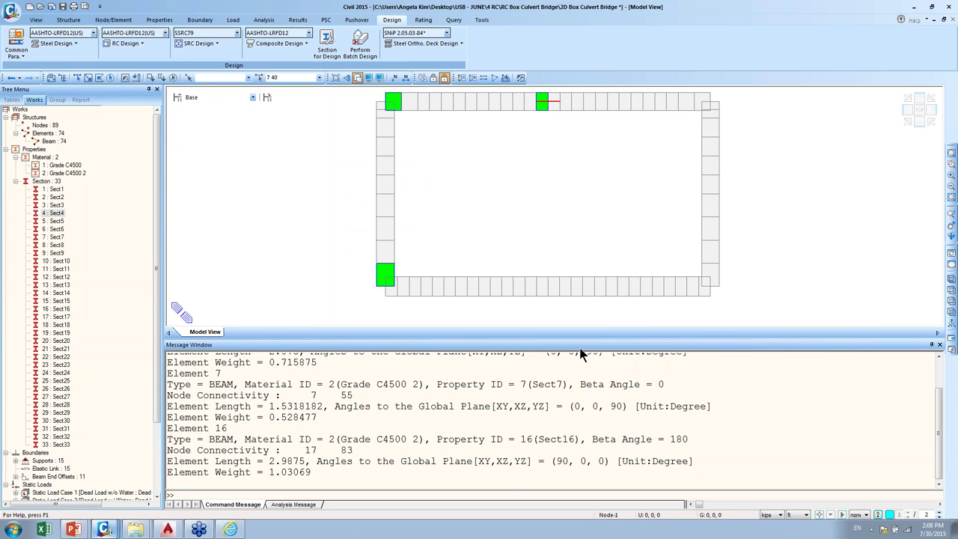
- Add column section data for design to Sect16 with a ties/spirals number of 2 and close the section data
{"action": "left_click", "coordinate": [124, 43]}
{"action": "left_click", "coordinate": [195, 148]}
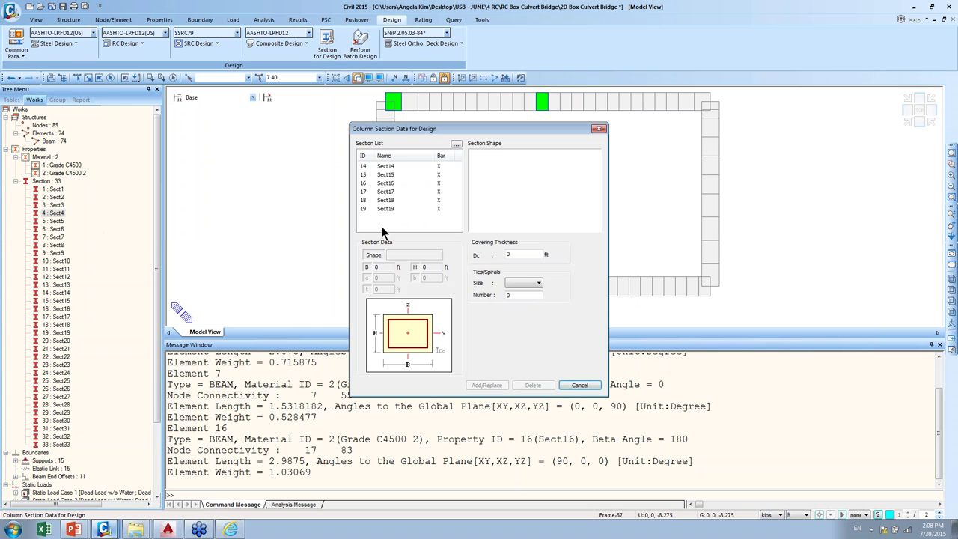
{"action": "left_click", "coordinate": [379, 168]}
{"action": "left_click", "coordinate": [386, 183]}
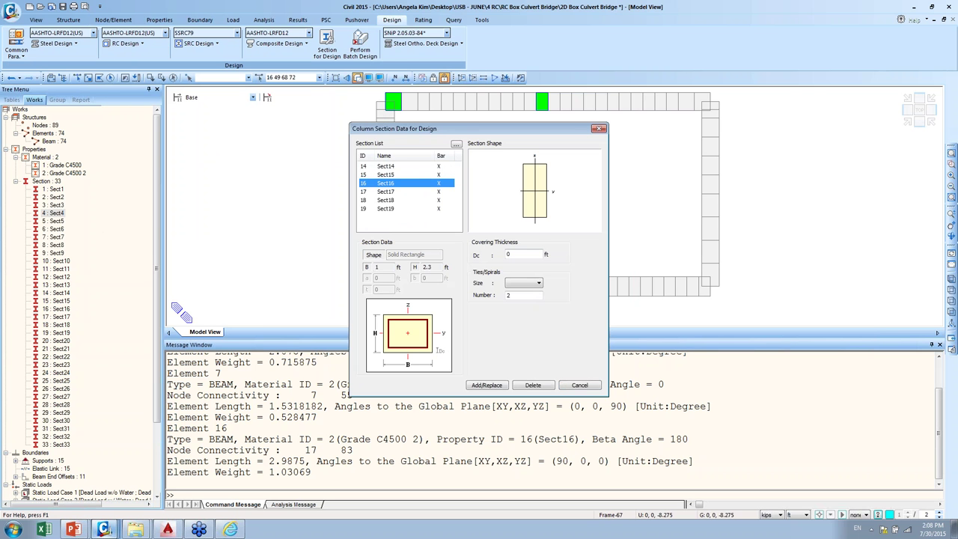
{"action": "type", "text": "2"}
{"action": "left_click_drag", "start_coordinate": [405, 125], "coordinate": [194, 140]}
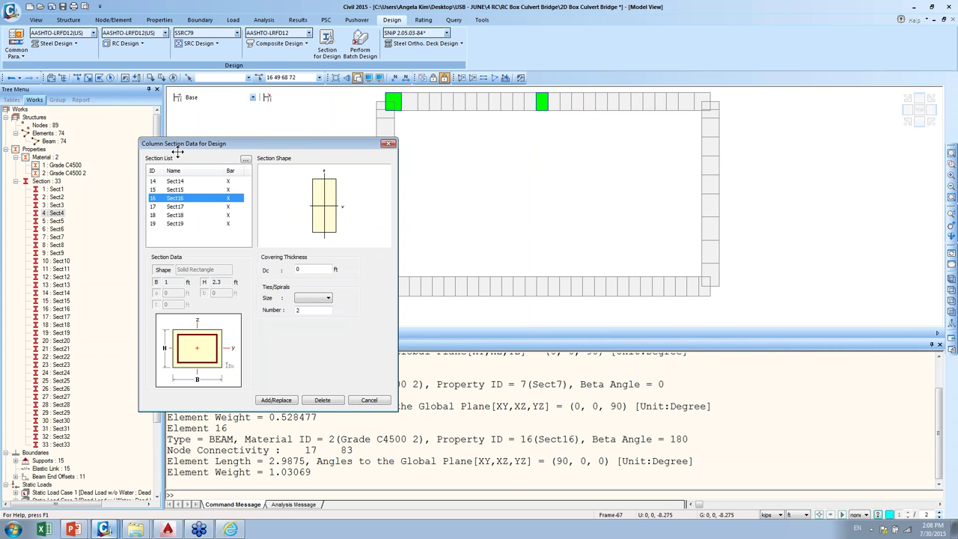
{"action": "left_click", "coordinate": [849, 109]}
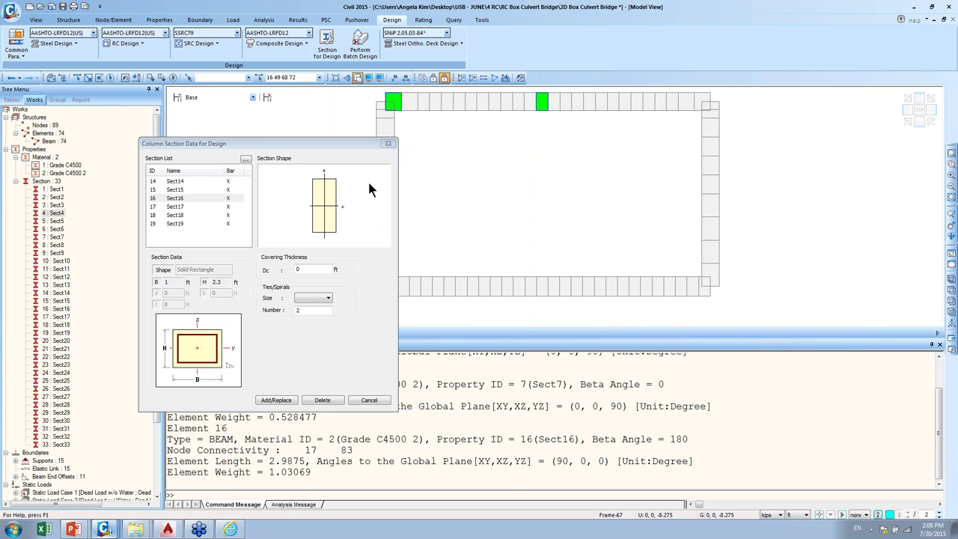
{"action": "left_click", "coordinate": [276, 399]}
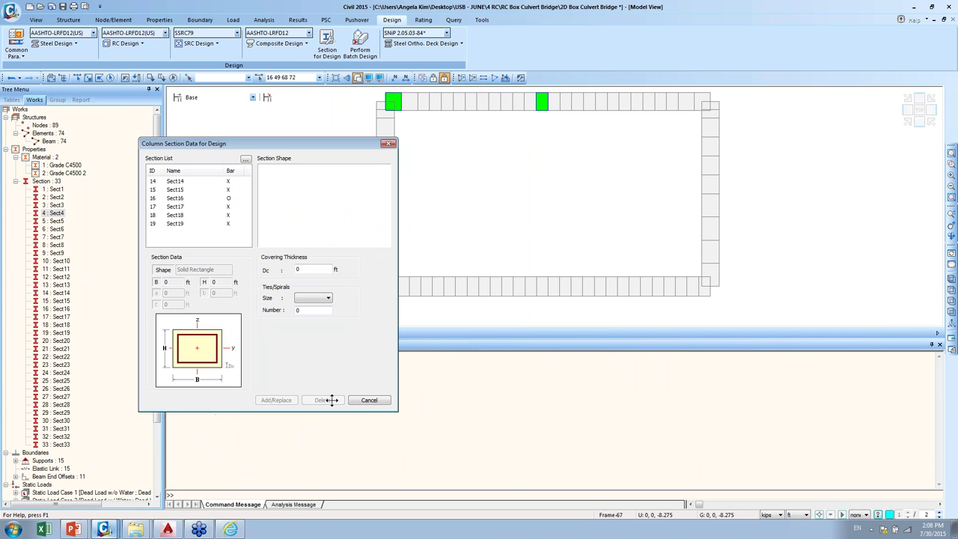
{"action": "left_click", "coordinate": [388, 143]}
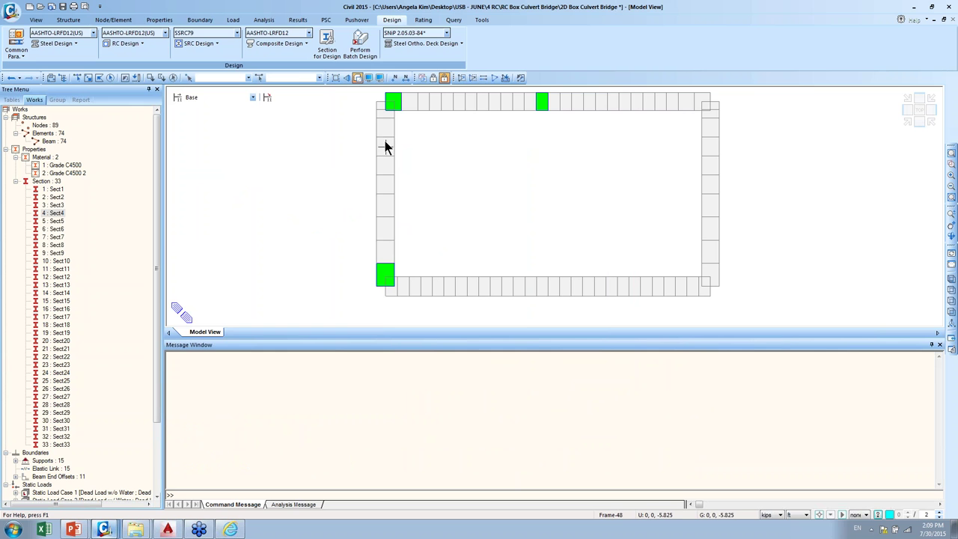
- Run the concrete code beam design and move the results table over the model view
{"action": "left_click", "coordinate": [118, 44]}
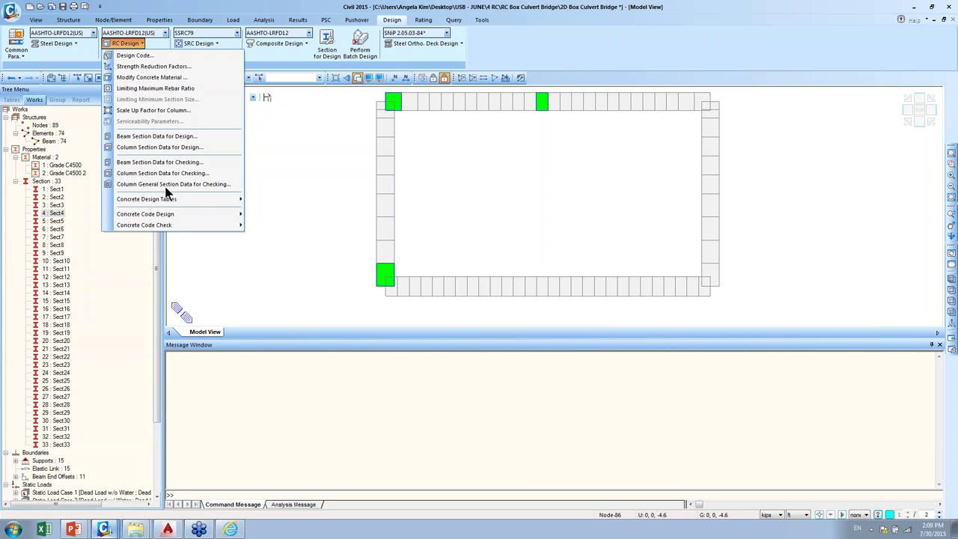
{"action": "mouse_move", "coordinate": [201, 216]}
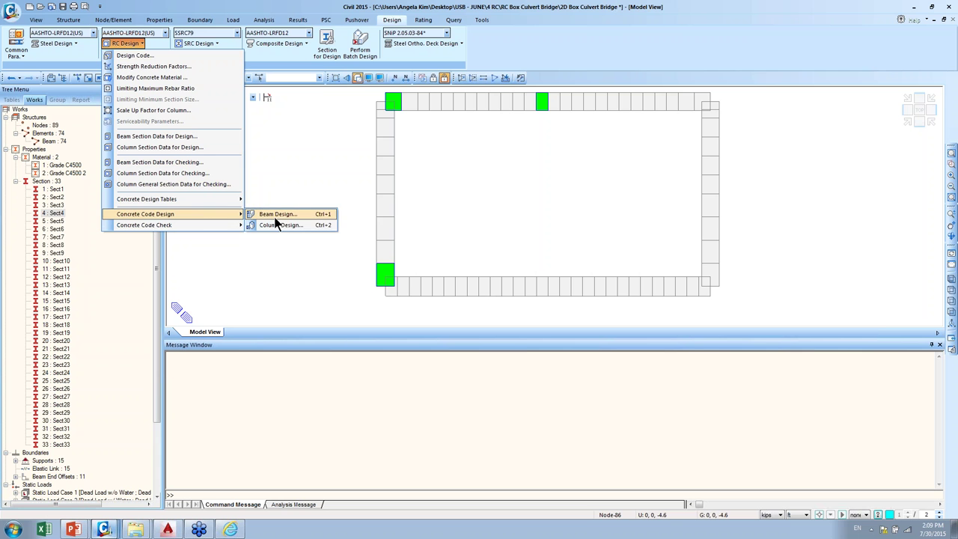
{"action": "mouse_move", "coordinate": [236, 202]}
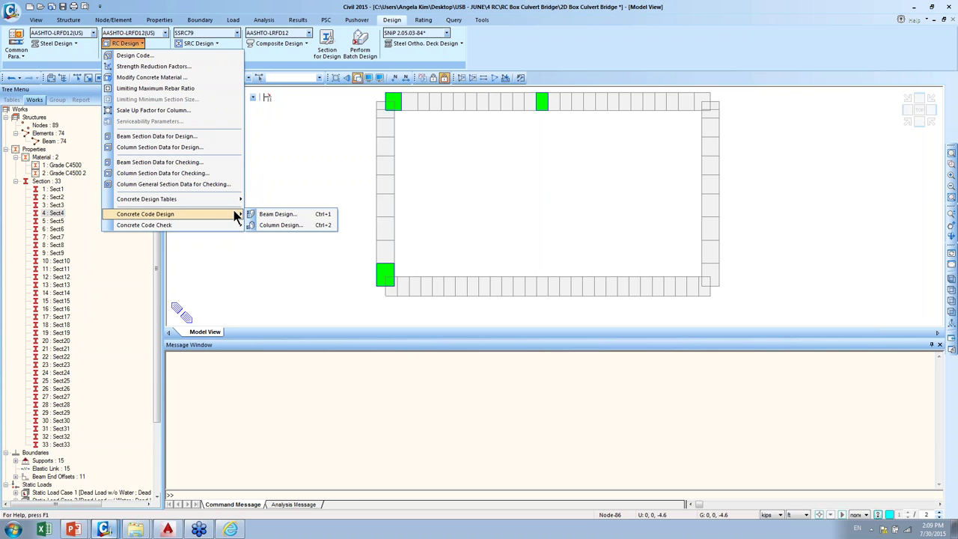
{"action": "left_click", "coordinate": [286, 216]}
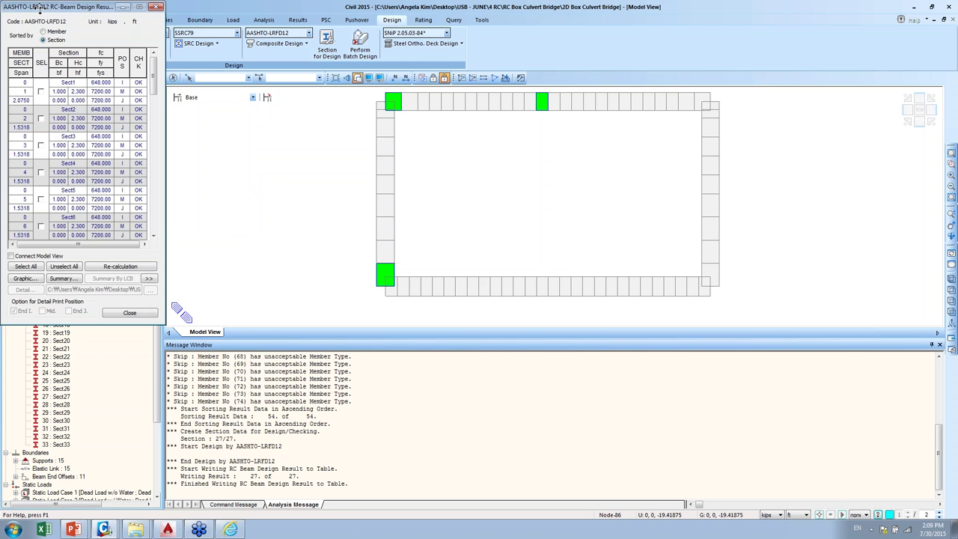
{"action": "left_click_drag", "start_coordinate": [9, 6], "coordinate": [263, 111]}
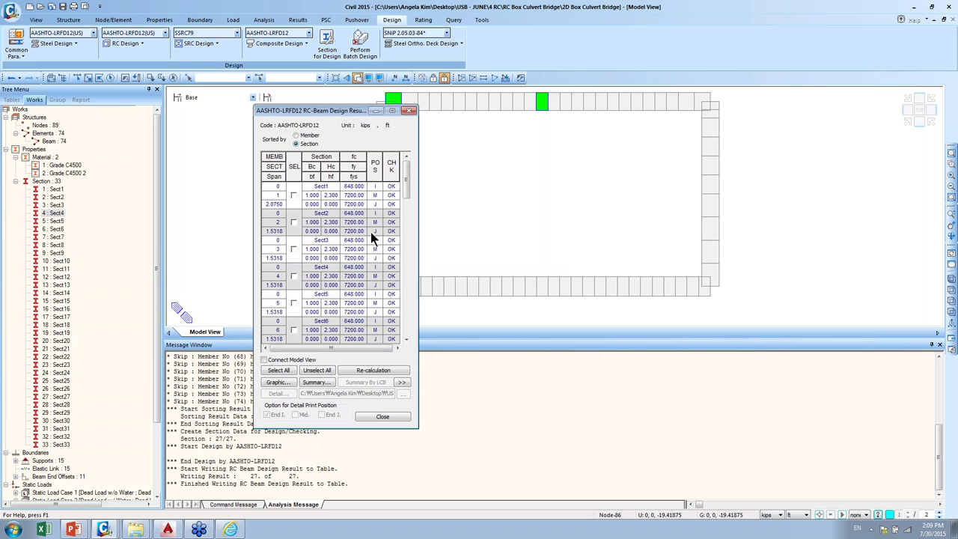
{"action": "mouse_move", "coordinate": [406, 175]}
{"action": "left_mouse_down"}
{"action": "mouse_move", "coordinate": [410, 326]}
{"action": "mouse_move", "coordinate": [409, 201]}
{"action": "mouse_move", "coordinate": [421, 165]}
{"action": "left_mouse_up"}
- View the graphic design report for Sect1 and Sect2 in an enlarged preview, then close the report and the results
{"action": "left_click", "coordinate": [299, 199]}
{"action": "left_click", "coordinate": [294, 222]}
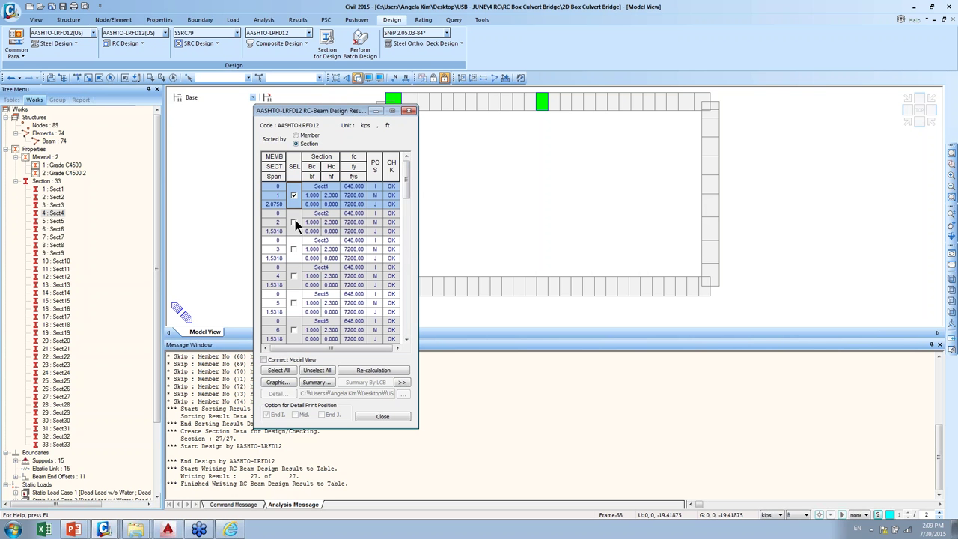
{"action": "left_click", "coordinate": [277, 382]}
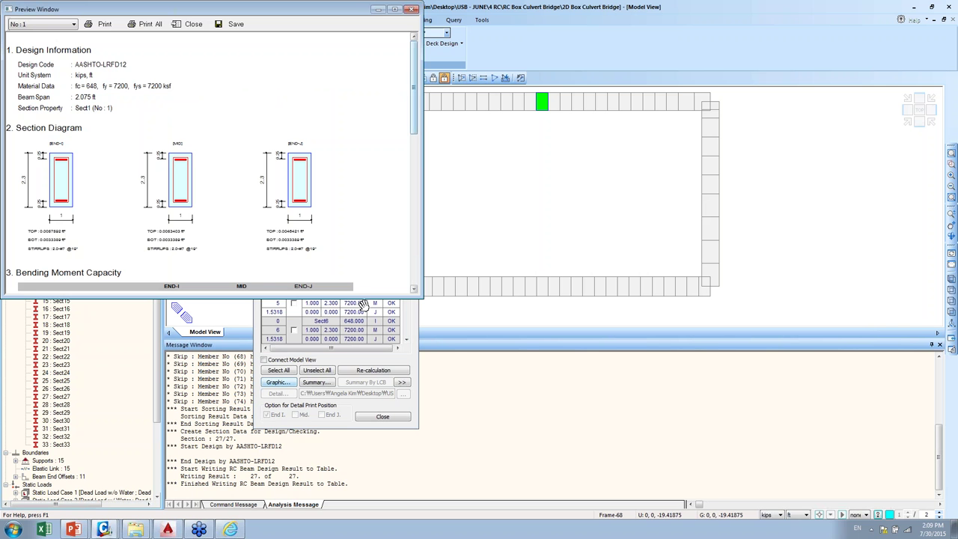
{"action": "scroll", "coordinate": [419, 298], "scroll_direction": "down", "scroll_amount": 1}
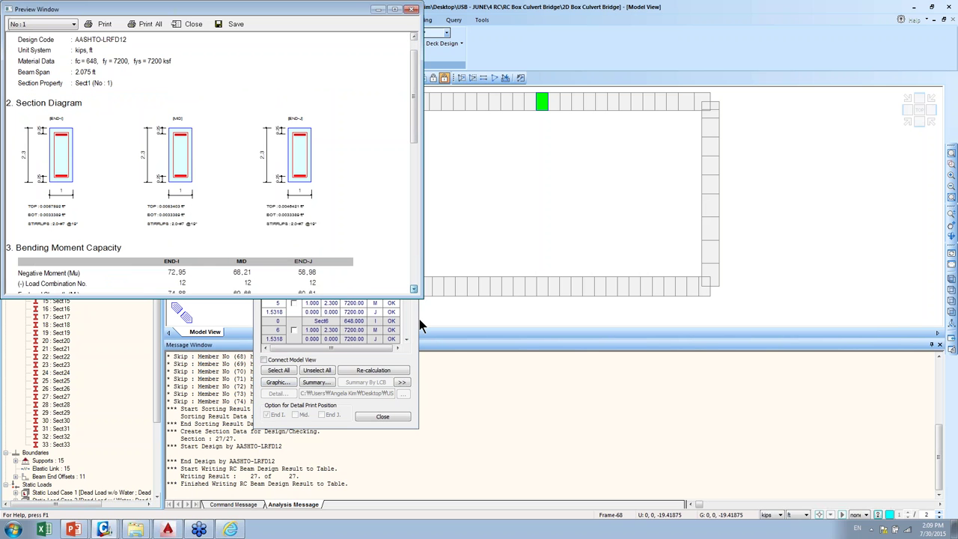
{"action": "left_click_drag", "start_coordinate": [426, 300], "coordinate": [474, 515]}
{"action": "scroll", "coordinate": [464, 79], "scroll_direction": "up", "scroll_amount": 1}
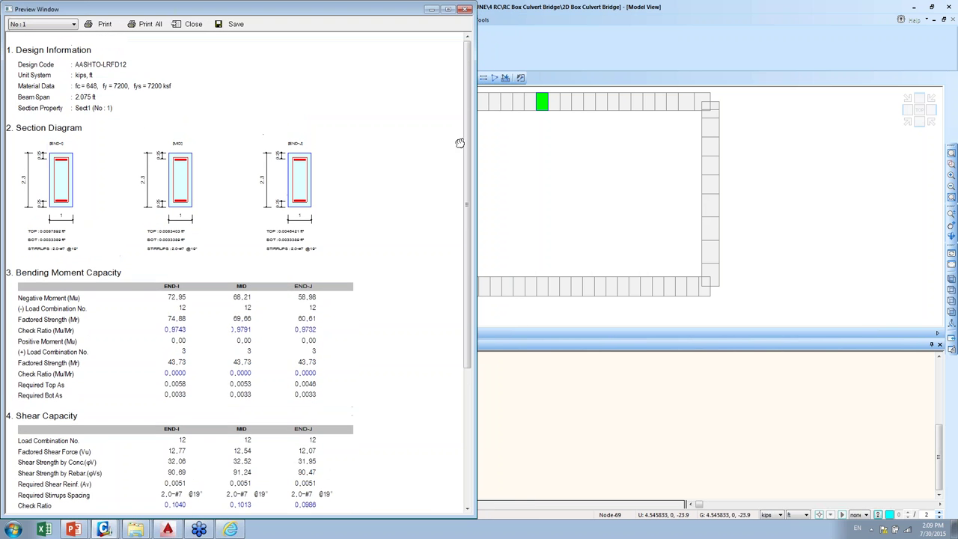
{"action": "left_click", "coordinate": [465, 10]}
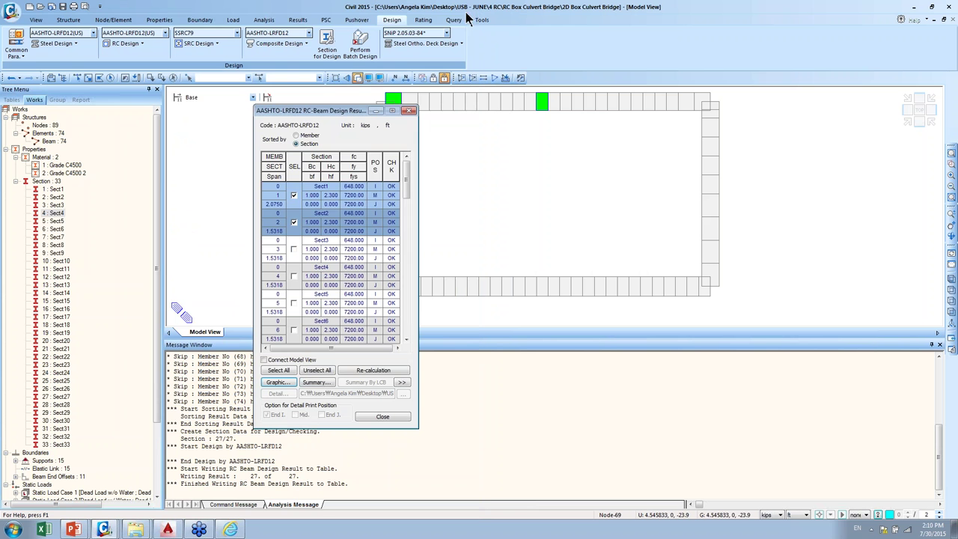
{"action": "left_click", "coordinate": [293, 195]}
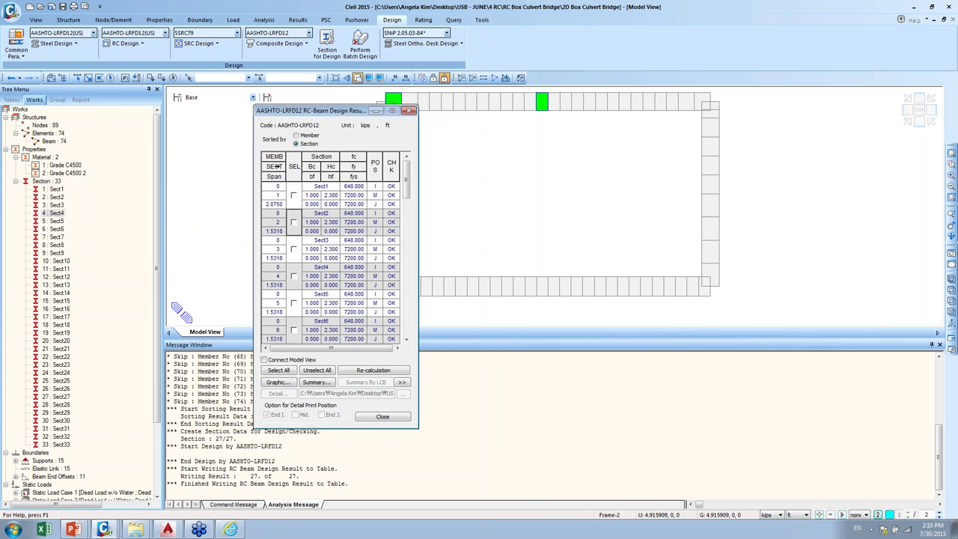
{"action": "left_click", "coordinate": [411, 111]}
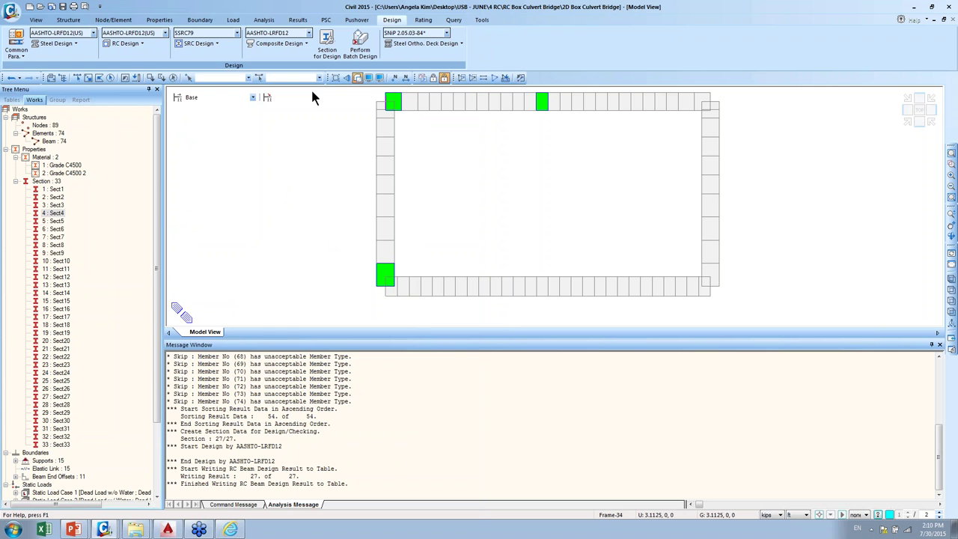
- Run the concrete code beam design again and open the graphic report for Sect1 and Sect2
{"action": "left_click", "coordinate": [126, 43]}
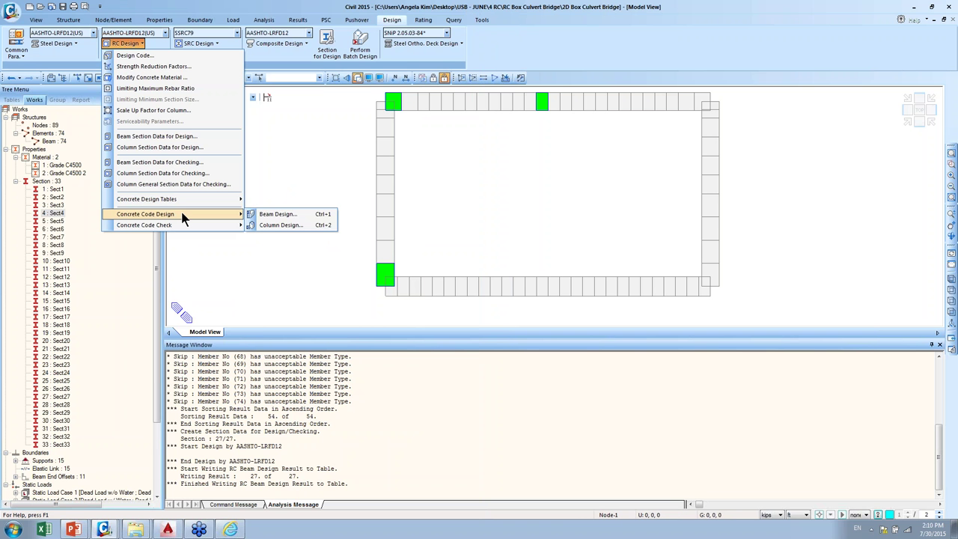
{"action": "left_click", "coordinate": [311, 216]}
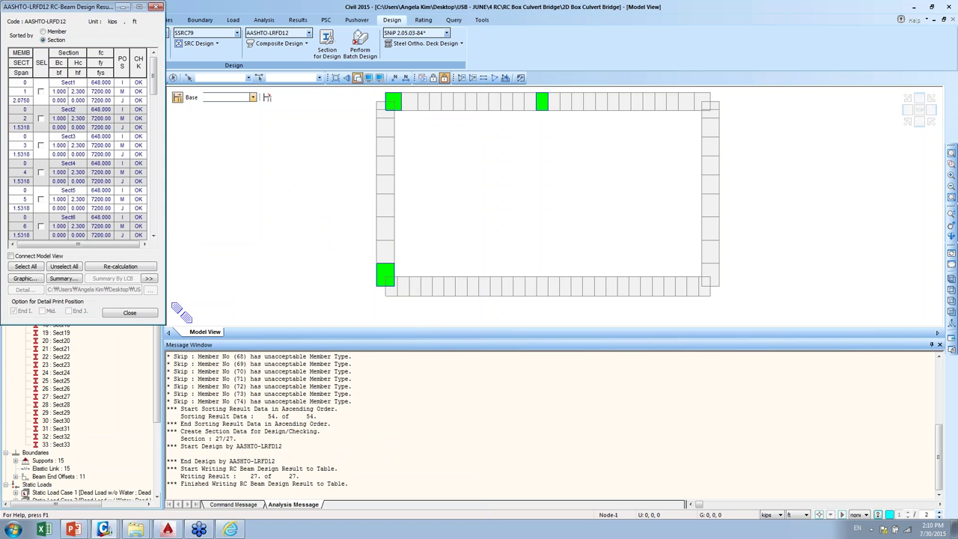
{"action": "left_click_drag", "start_coordinate": [108, 9], "coordinate": [367, 102]}
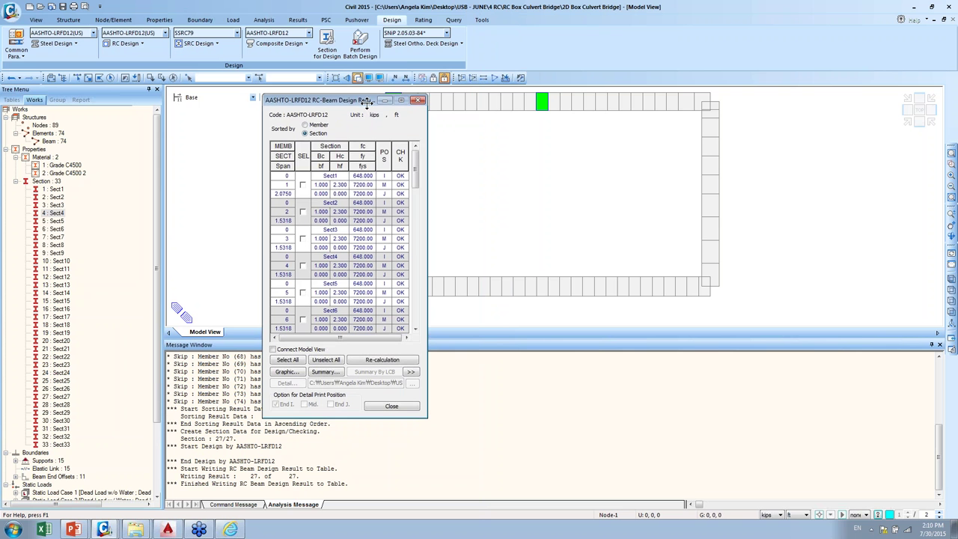
{"action": "left_click", "coordinate": [303, 185]}
{"action": "left_click", "coordinate": [302, 212]}
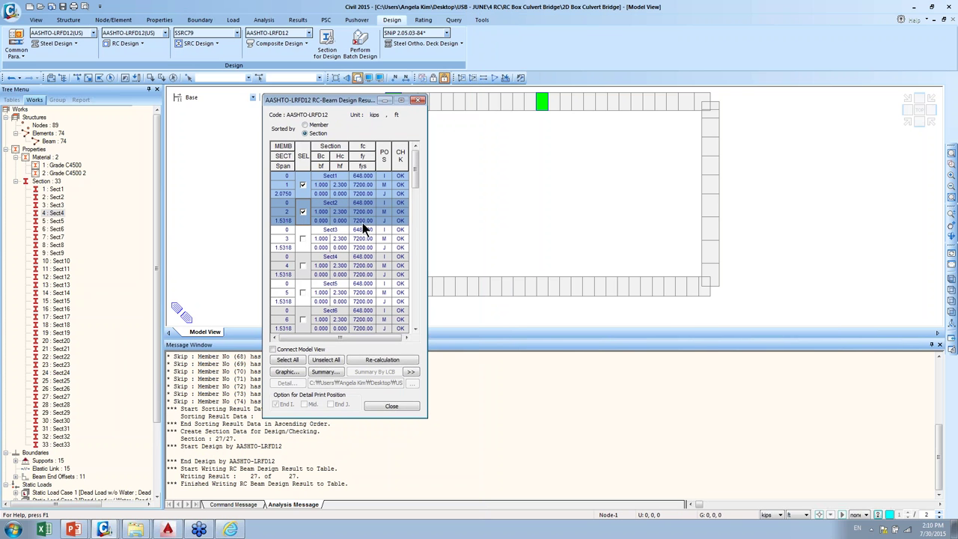
{"action": "left_click", "coordinate": [293, 371]}
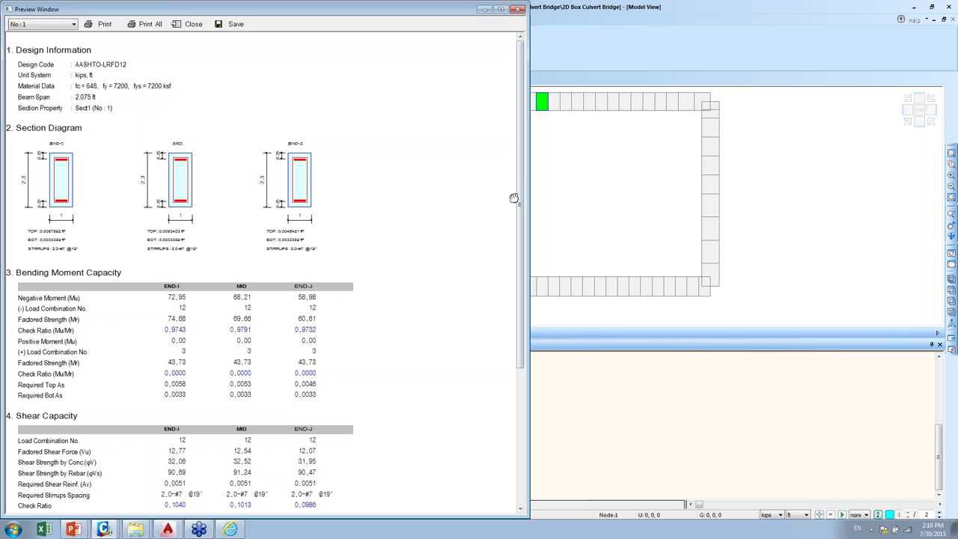
{"action": "left_click_drag", "start_coordinate": [514, 263], "coordinate": [535, 285]}
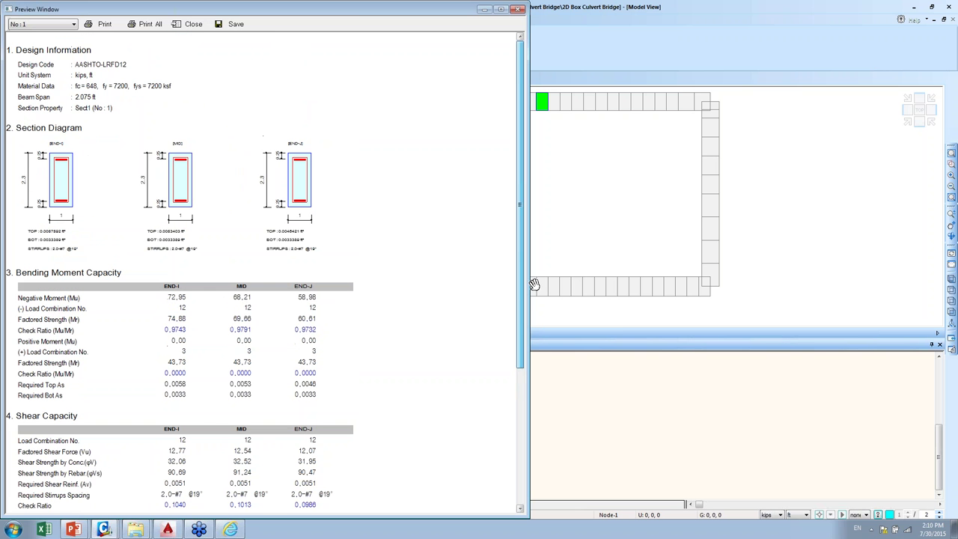
- Compare the section, bending and shear capacity reports of Sect1 and Sect2, ending on report No:2
{"action": "left_click", "coordinate": [41, 24]}
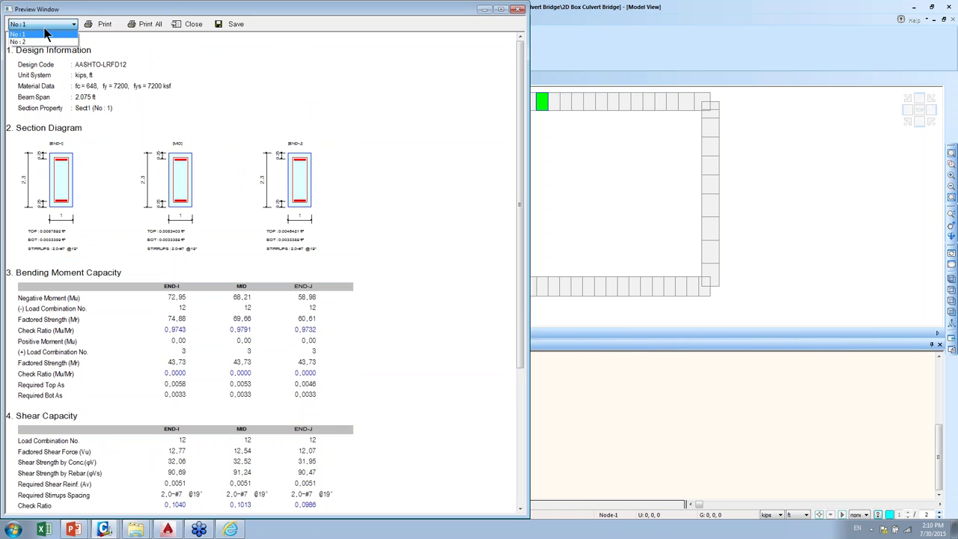
{"action": "left_click", "coordinate": [33, 41]}
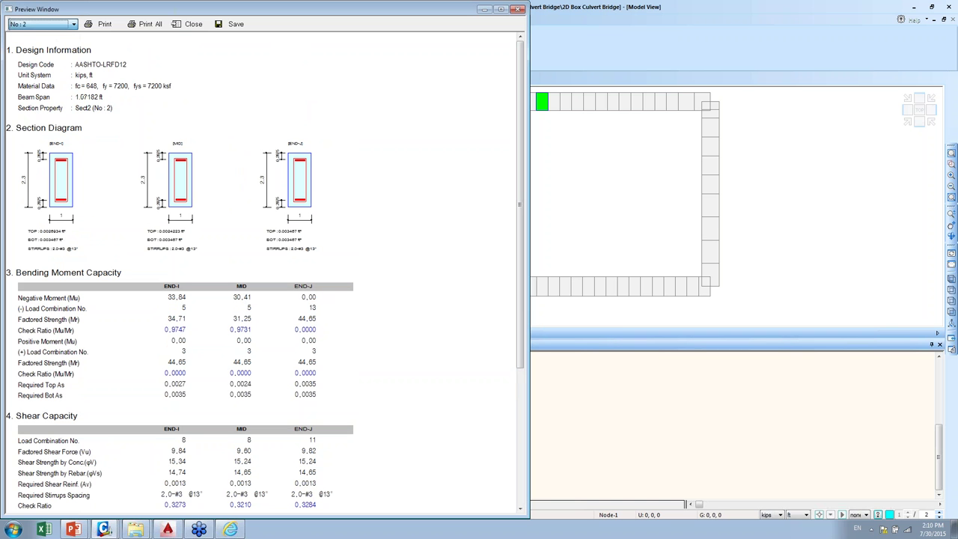
{"action": "left_click", "coordinate": [44, 24]}
{"action": "left_click", "coordinate": [48, 32]}
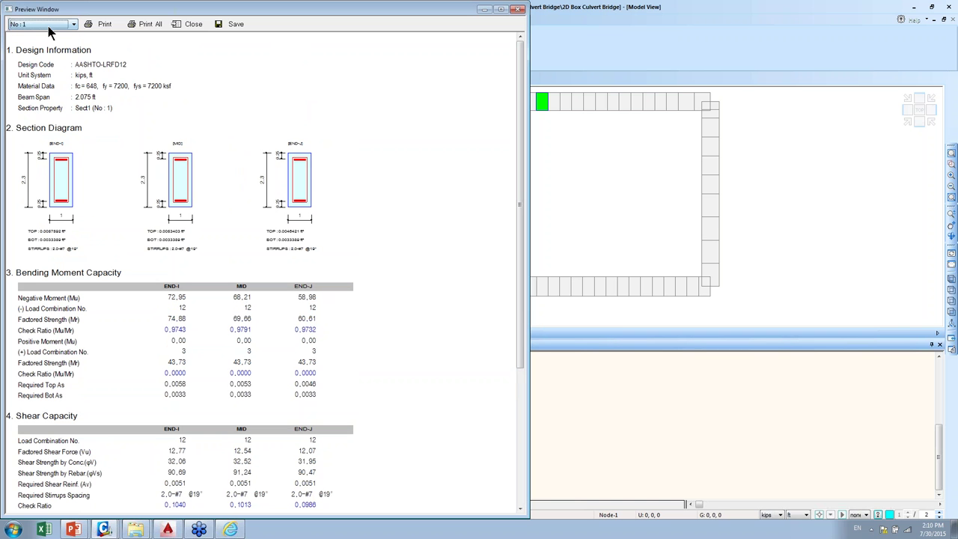
{"action": "left_click", "coordinate": [46, 25]}
{"action": "left_click", "coordinate": [45, 42]}
{"action": "left_click", "coordinate": [44, 24]}
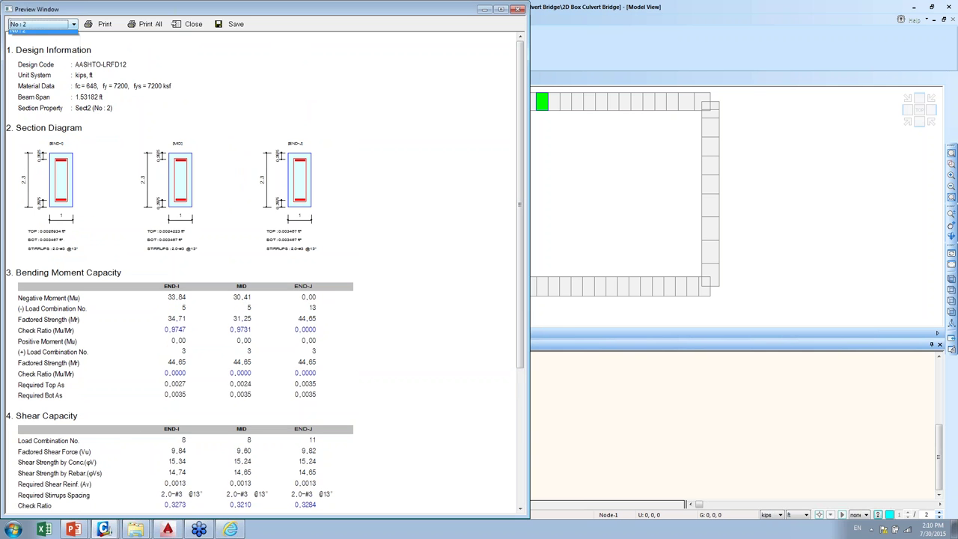
{"action": "left_click", "coordinate": [44, 35]}
{"action": "left_click", "coordinate": [58, 24]}
{"action": "left_click", "coordinate": [54, 42]}
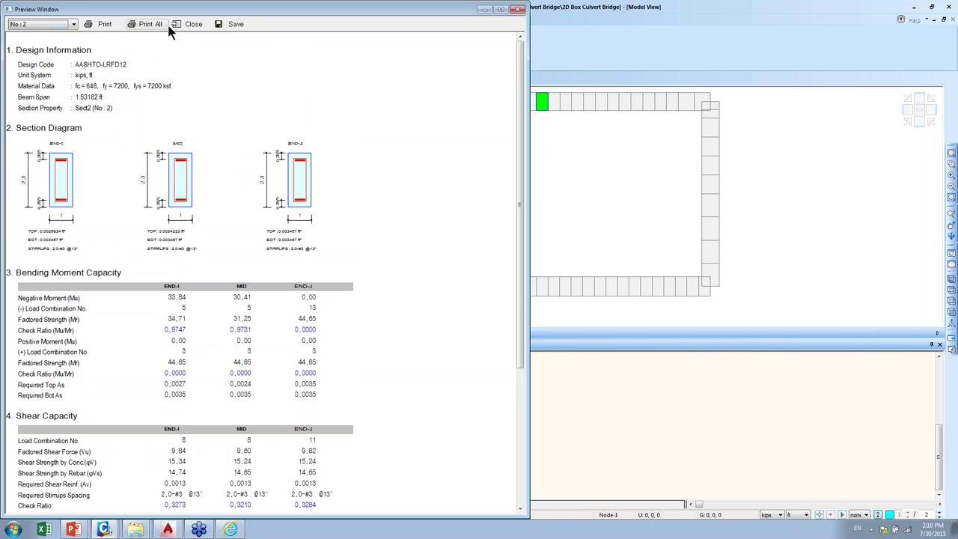
- Check the available save formats for the graphic design report, then close the preview without saving
{"action": "left_click", "coordinate": [224, 24]}
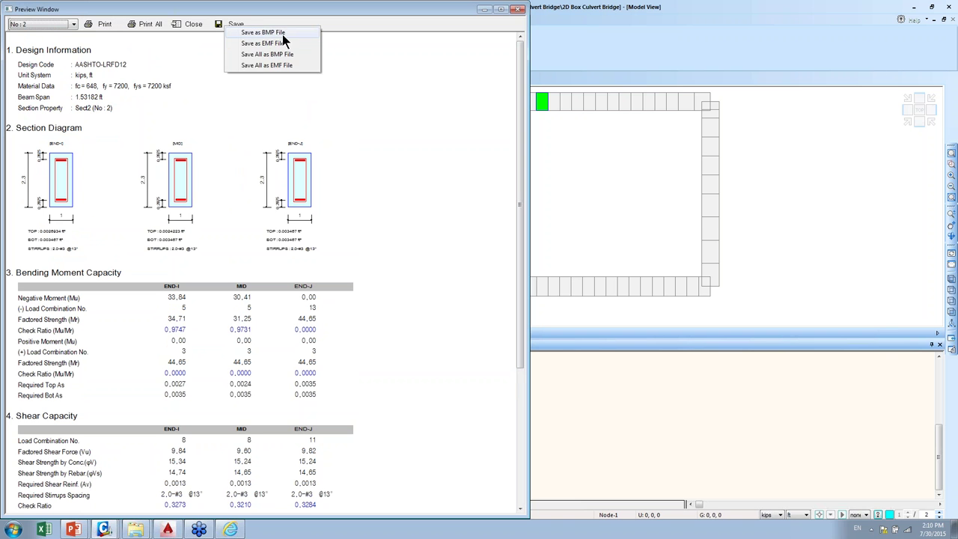
{"action": "left_click", "coordinate": [336, 66]}
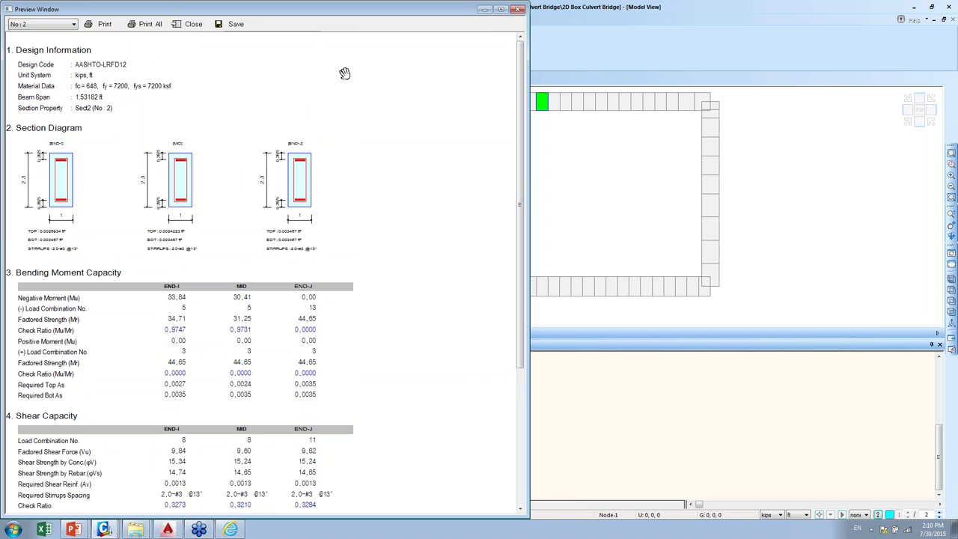
{"action": "left_click", "coordinate": [518, 9]}
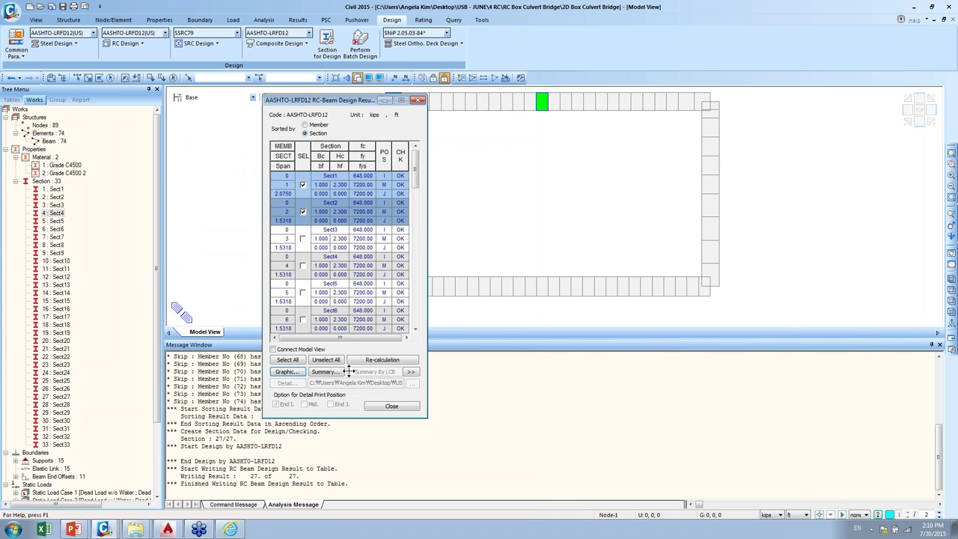
- Generate the summary report for Sect1 and Sect2, review its load combinations and design summary, and discard the temporary file
{"action": "left_click", "coordinate": [324, 373]}
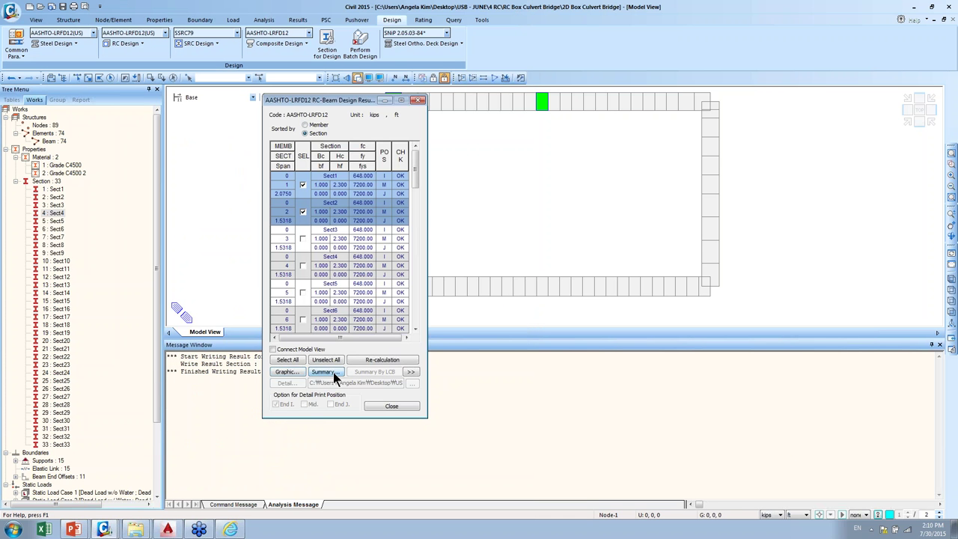
{"action": "double_click", "coordinate": [343, 84]}
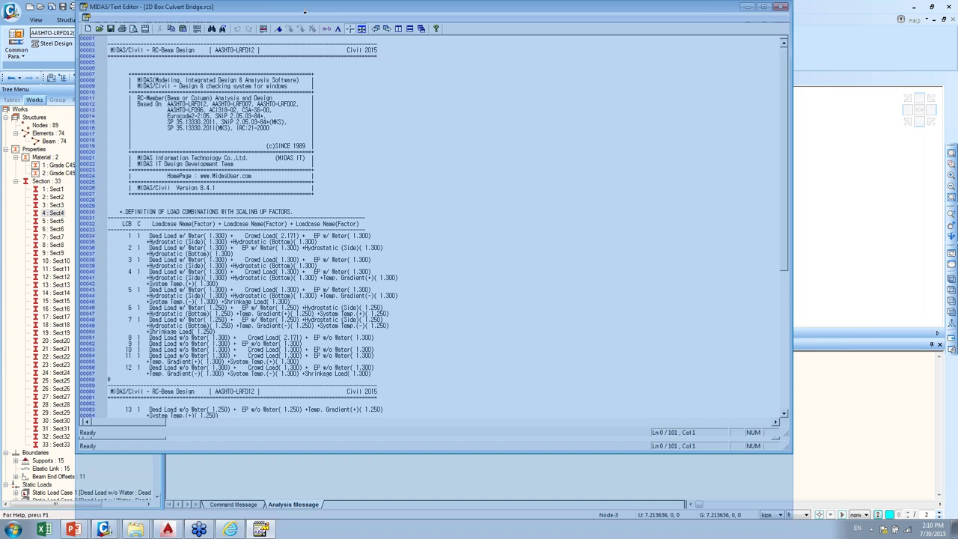
{"action": "left_click", "coordinate": [394, 134]}
{"action": "scroll", "coordinate": [411, 128], "scroll_direction": "down", "scroll_amount": 3}
{"action": "scroll", "coordinate": [410, 128], "scroll_direction": "down", "scroll_amount": 9}
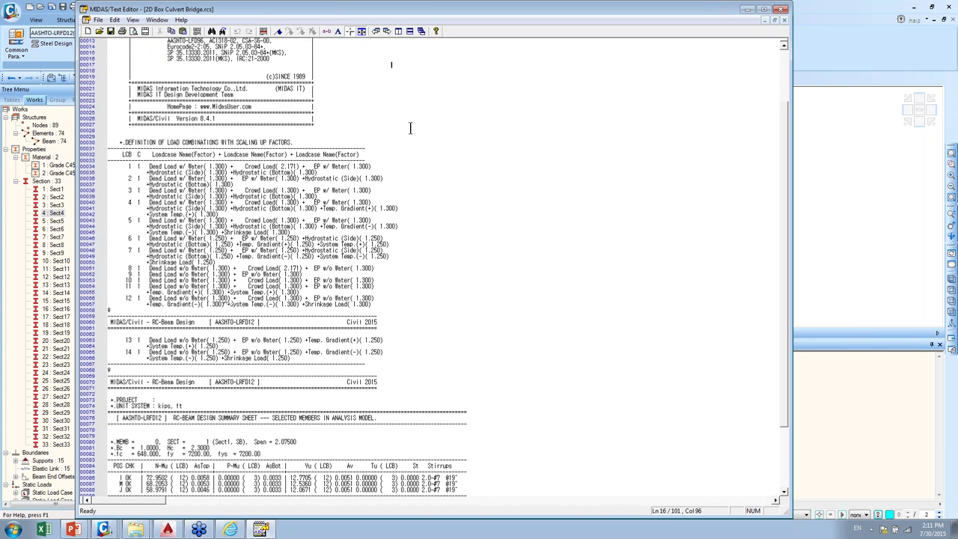
{"action": "scroll", "coordinate": [412, 128], "scroll_direction": "up", "scroll_amount": 12}
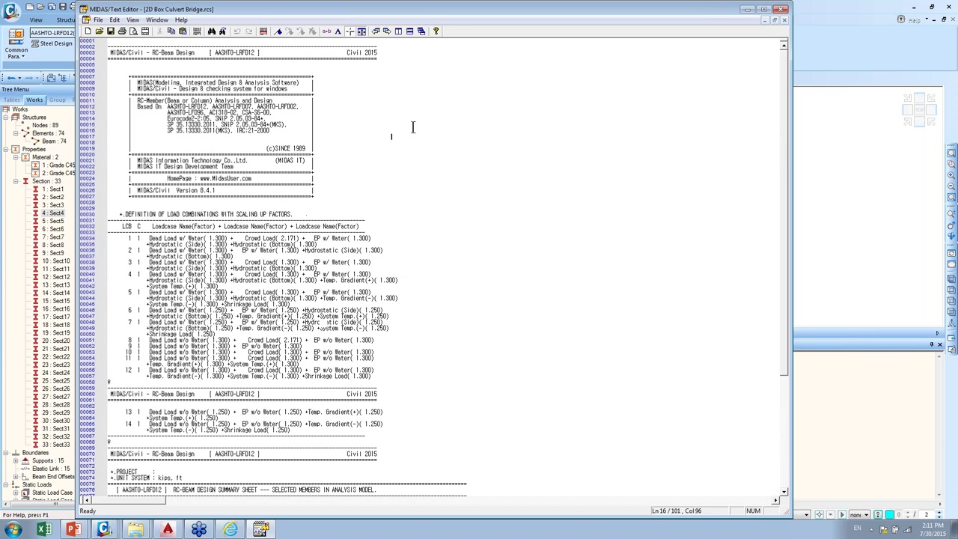
{"action": "left_click", "coordinate": [781, 9]}
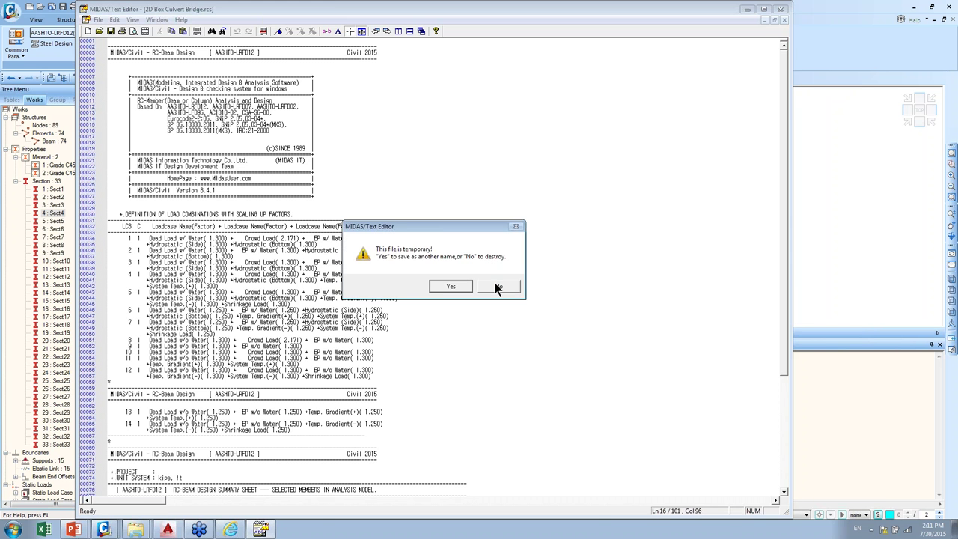
{"action": "left_click", "coordinate": [497, 286]}
- Sort the RC-beam design results by member and select members 1 and 2 in place of the previous section selection
{"action": "left_click", "coordinate": [303, 211]}
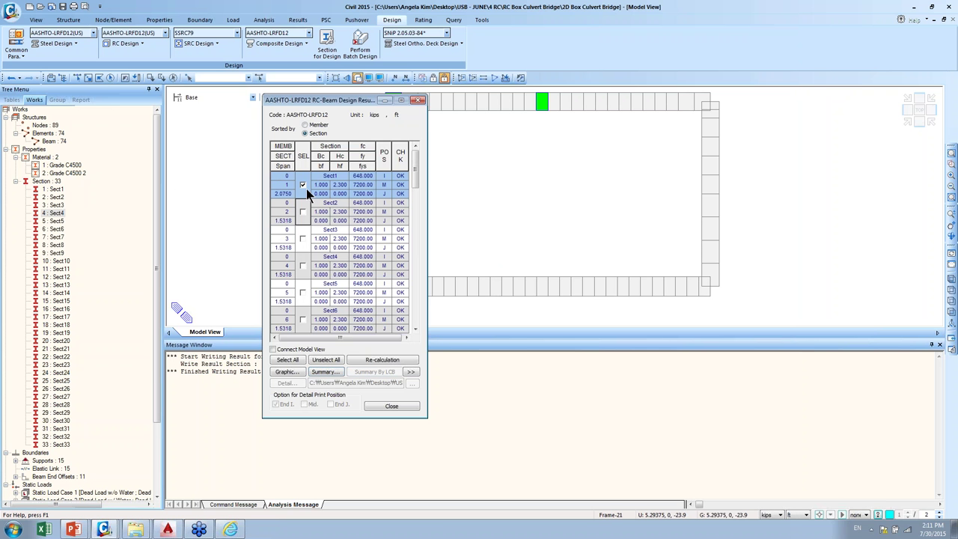
{"action": "left_click", "coordinate": [303, 185]}
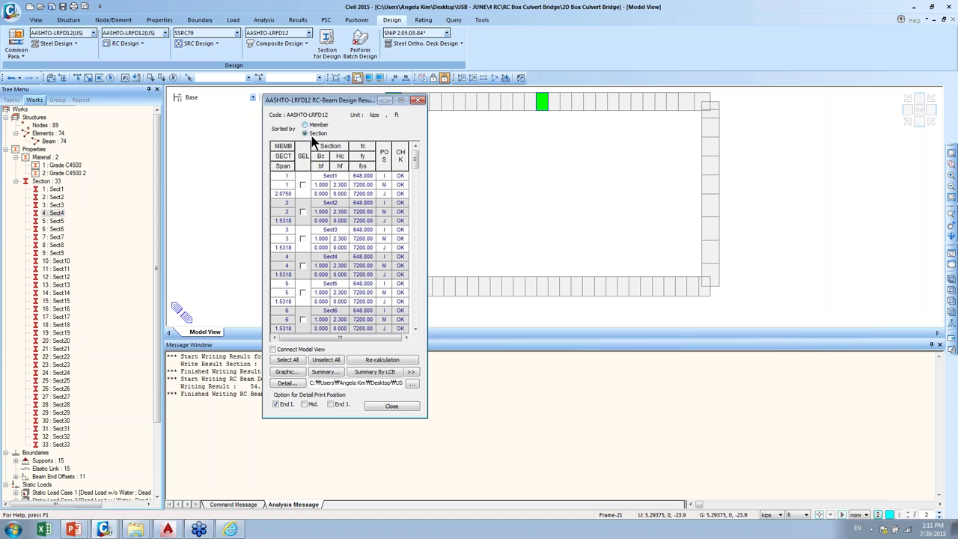
{"action": "left_click", "coordinate": [303, 185]}
{"action": "left_click", "coordinate": [303, 212]}
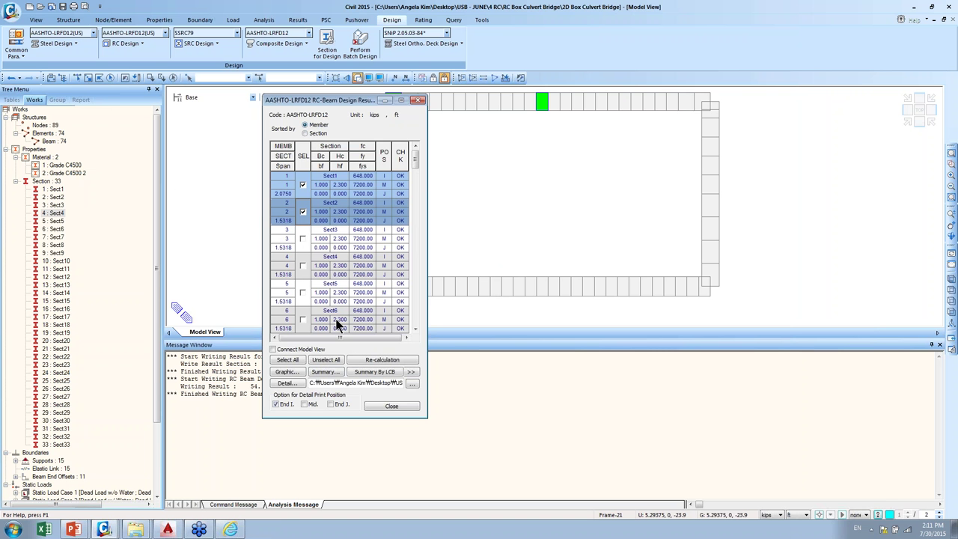
- Generate the detail report for members 1 and 2 at End I, review its bending and shear calculations, and minimize it
{"action": "left_click", "coordinate": [287, 384]}
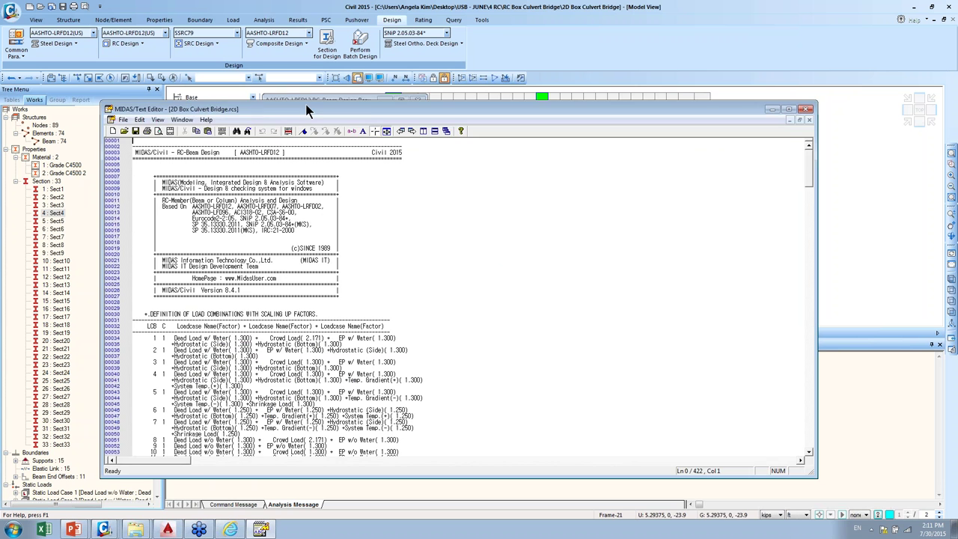
{"action": "double_click", "coordinate": [306, 104]}
{"action": "left_click", "coordinate": [424, 147]}
{"action": "scroll", "coordinate": [430, 219], "scroll_direction": "down", "scroll_amount": 3}
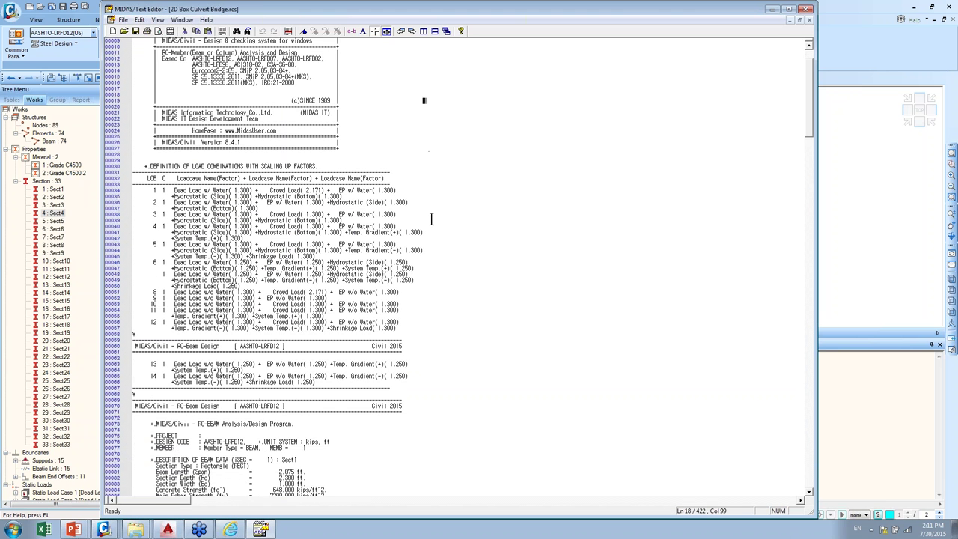
{"action": "scroll", "coordinate": [430, 218], "scroll_direction": "down", "scroll_amount": 17}
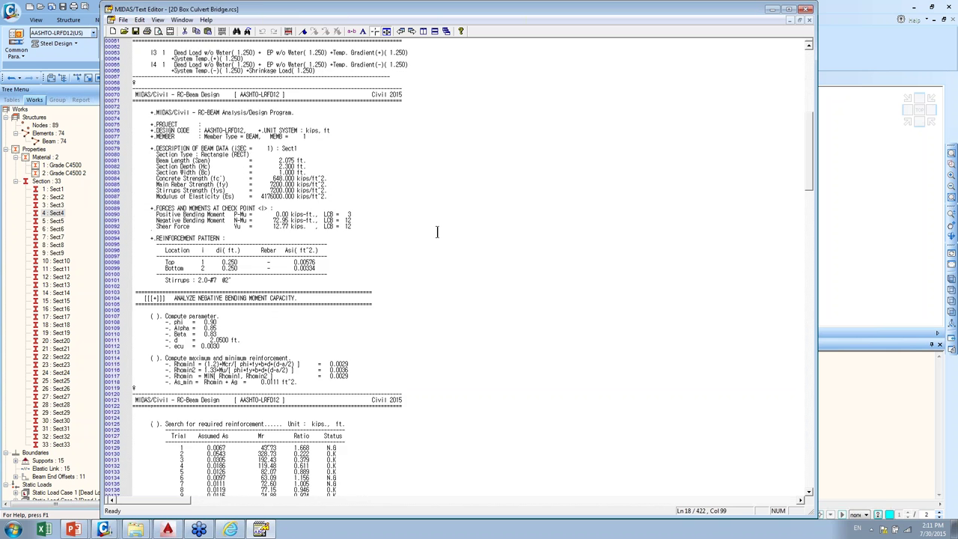
{"action": "scroll", "coordinate": [438, 232], "scroll_direction": "down", "scroll_amount": 16}
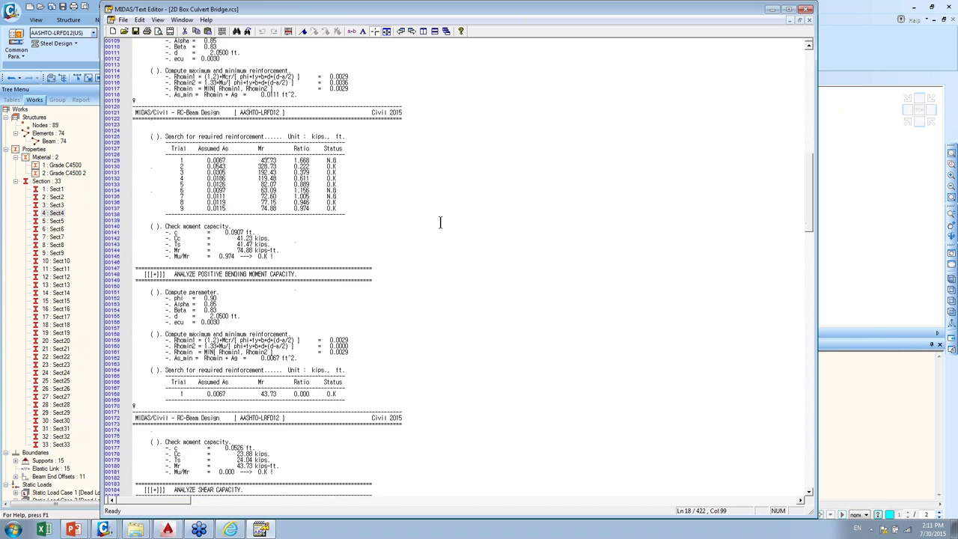
{"action": "scroll", "coordinate": [440, 222], "scroll_direction": "down", "scroll_amount": 5}
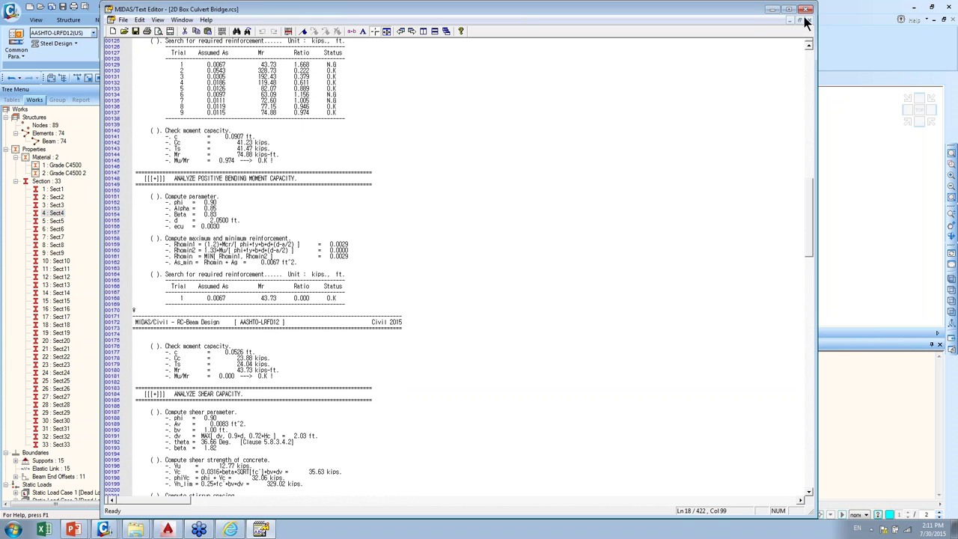
{"action": "scroll", "coordinate": [399, 120], "scroll_direction": "up", "scroll_amount": 20}
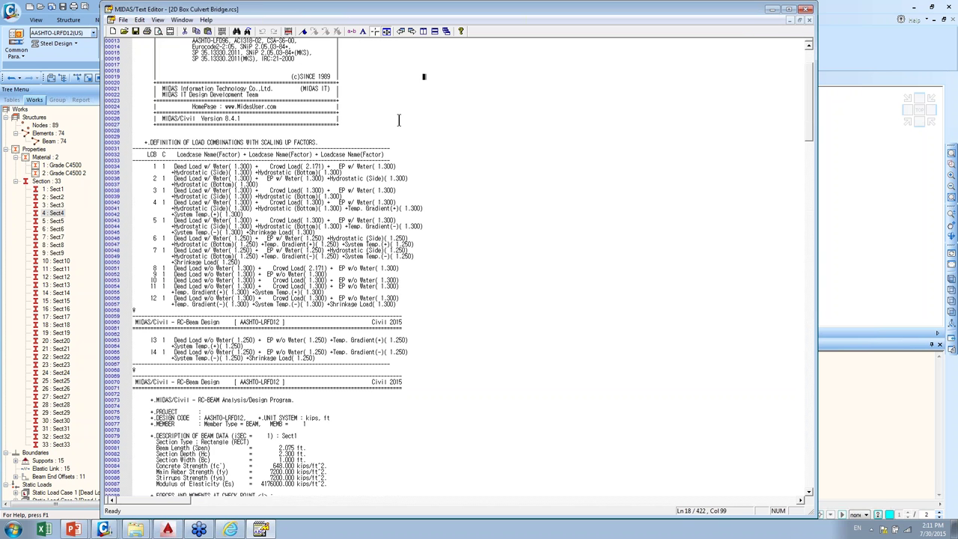
{"action": "scroll", "coordinate": [398, 120], "scroll_direction": "up", "scroll_amount": 4}
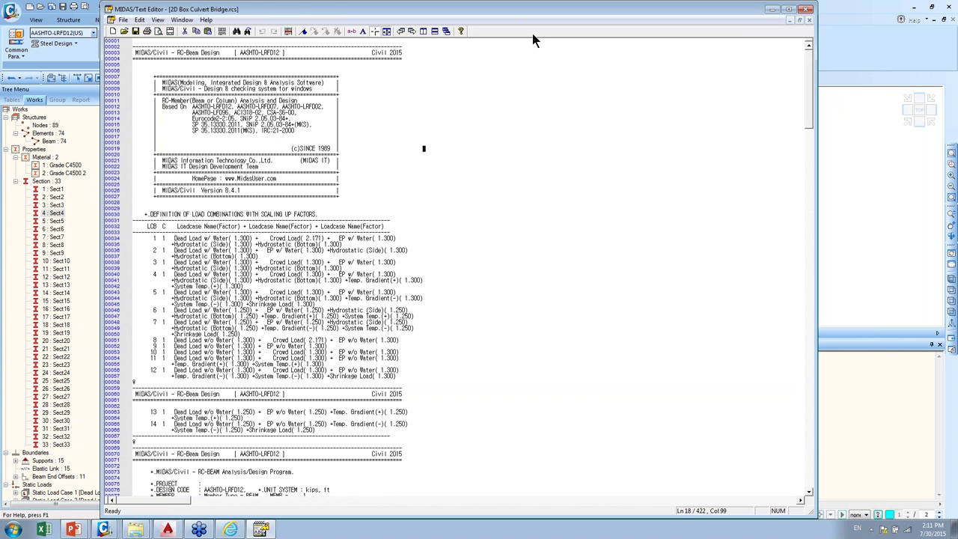
{"action": "left_click", "coordinate": [774, 9]}
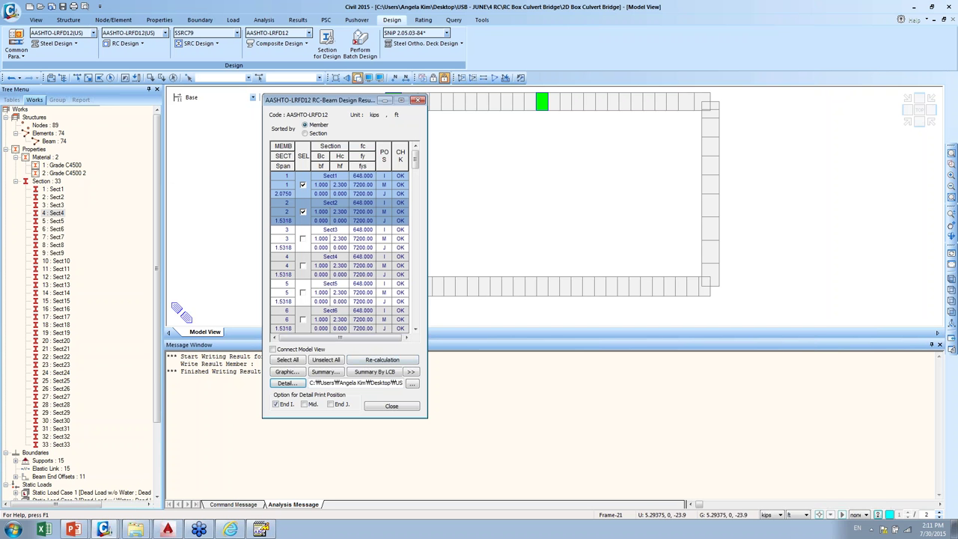
- Expand the results table to all columns with Connect Model View enabled, then close the results and return to the PowerPoint slide show
{"action": "left_click", "coordinate": [330, 384]}
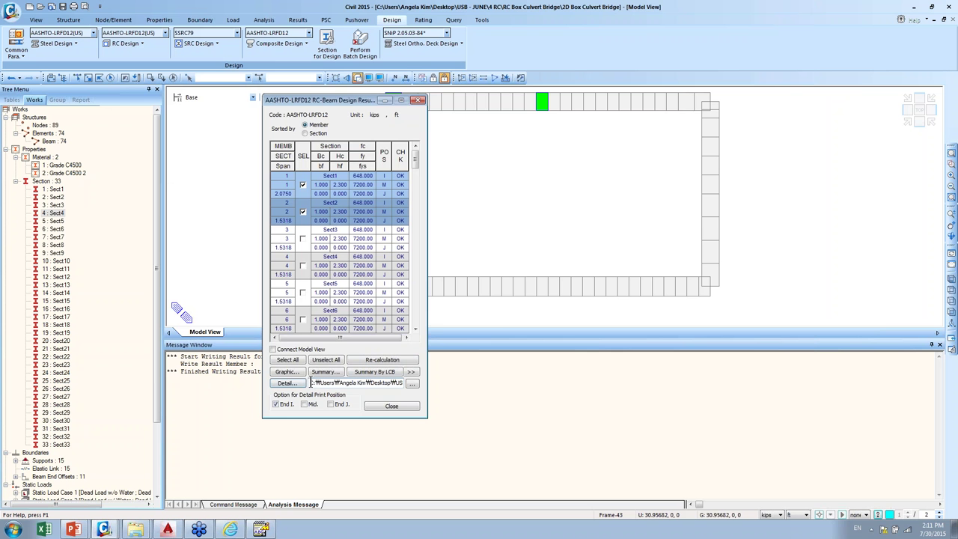
{"action": "left_click", "coordinate": [411, 372]}
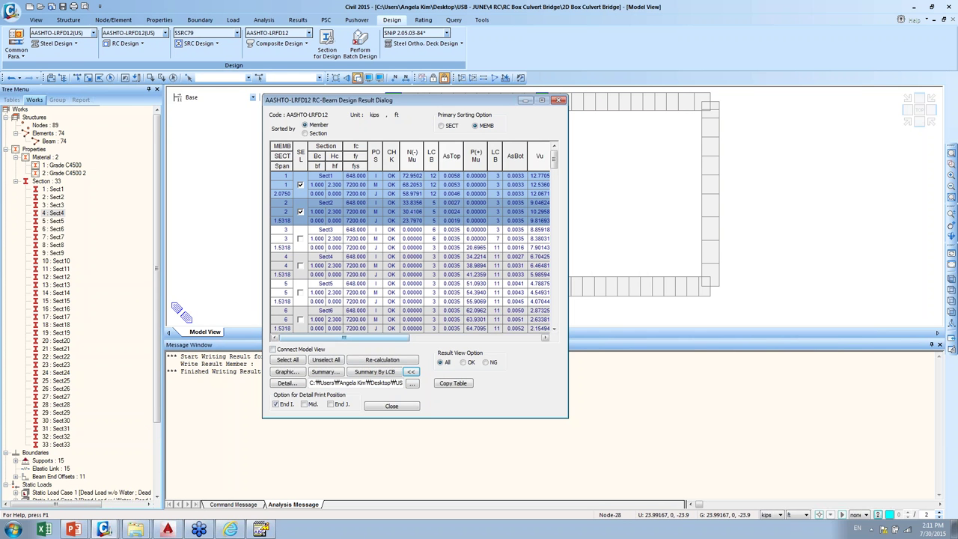
{"action": "left_click", "coordinate": [274, 349]}
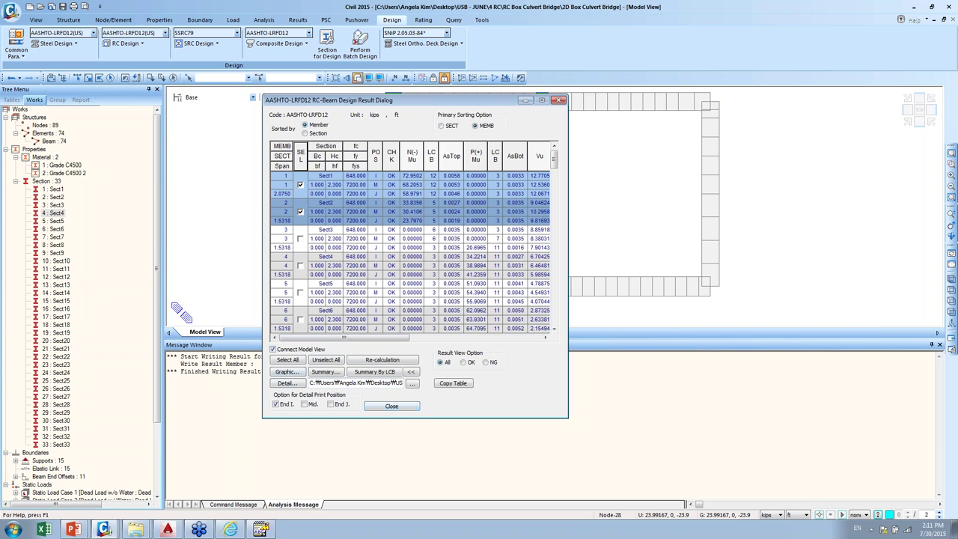
{"action": "left_click", "coordinate": [395, 406]}
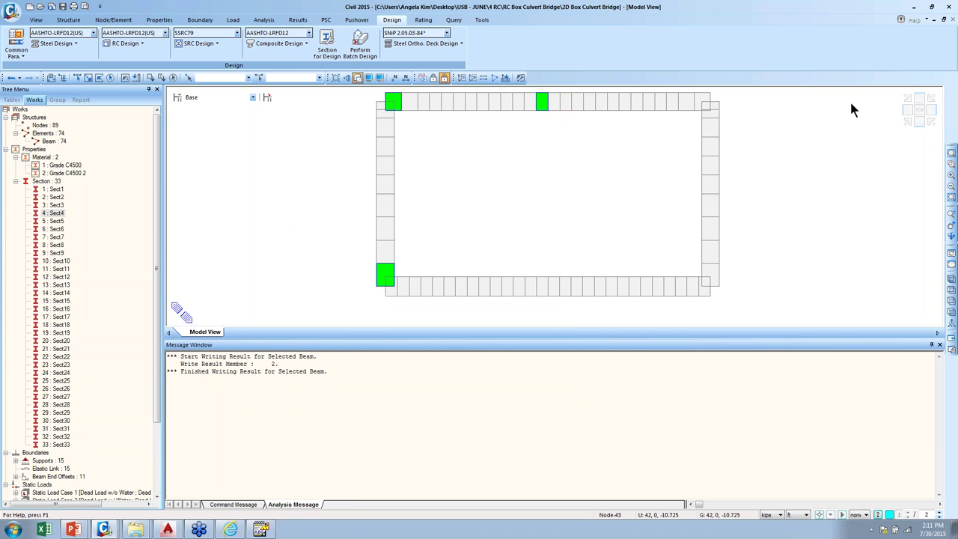
{"action": "key", "text": "alt+Tab"}
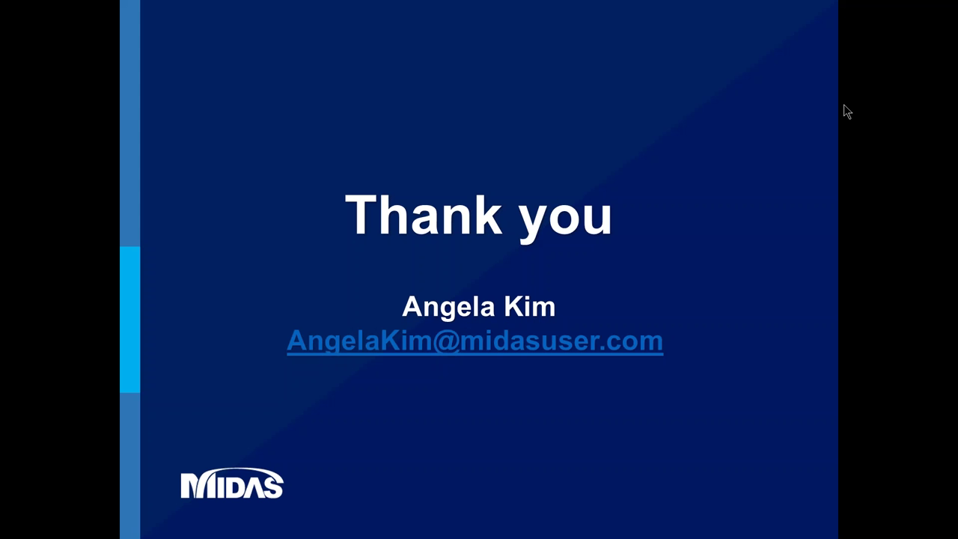
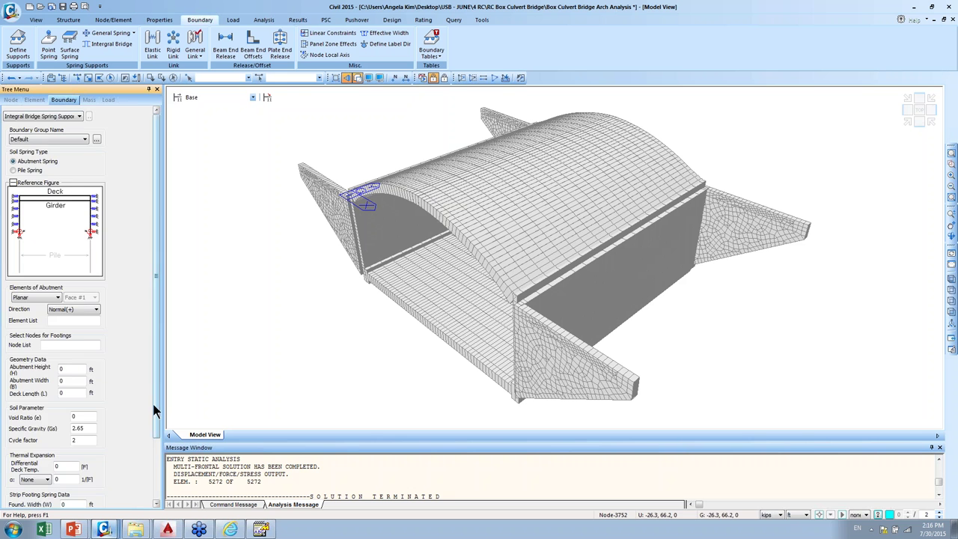
- Look through the Integral Bridge abutment spring parameters in the arch culvert model, from geometry data to strip footing data
{"action": "left_click_drag", "start_coordinate": [156, 400], "coordinate": [162, 336]}
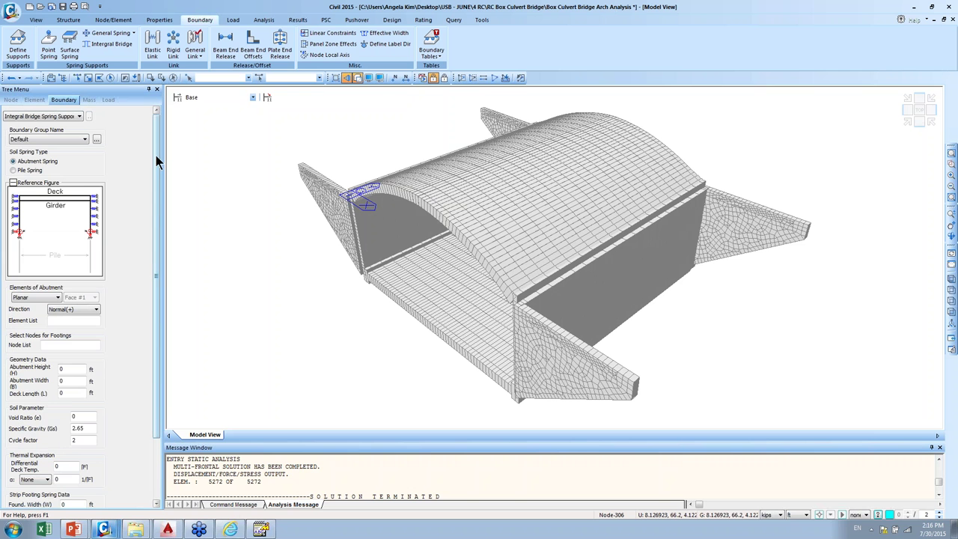
{"action": "mouse_move", "coordinate": [203, 532]}
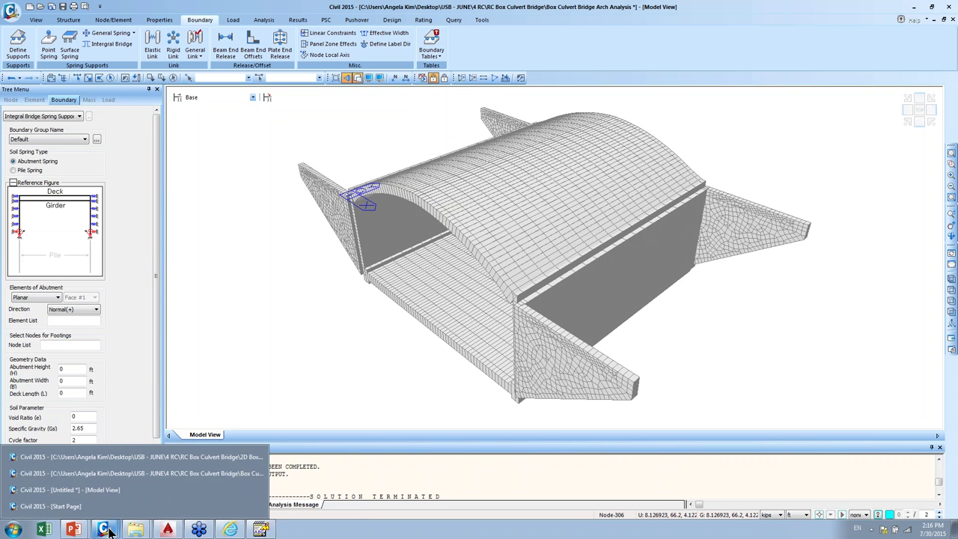
{"action": "mouse_move", "coordinate": [137, 527]}
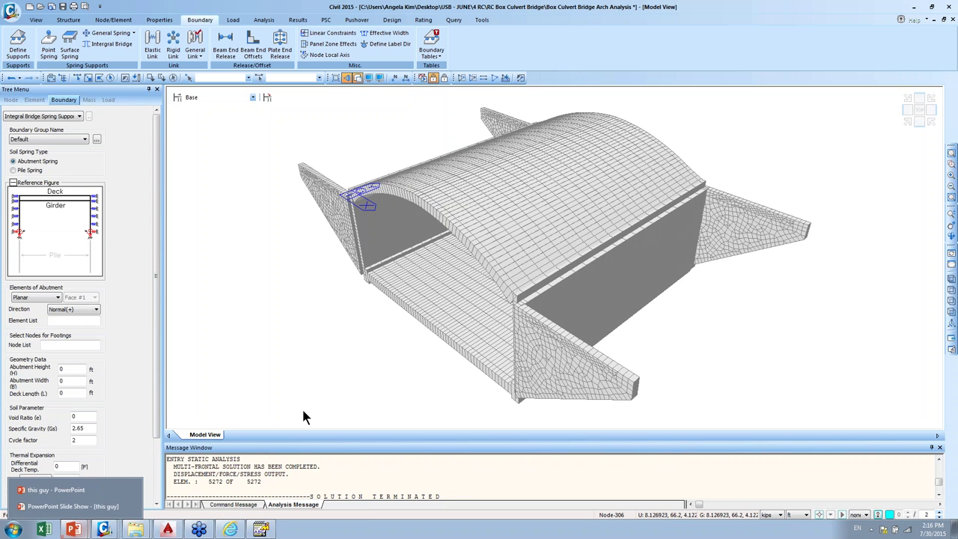
{"action": "mouse_move", "coordinate": [103, 530]}
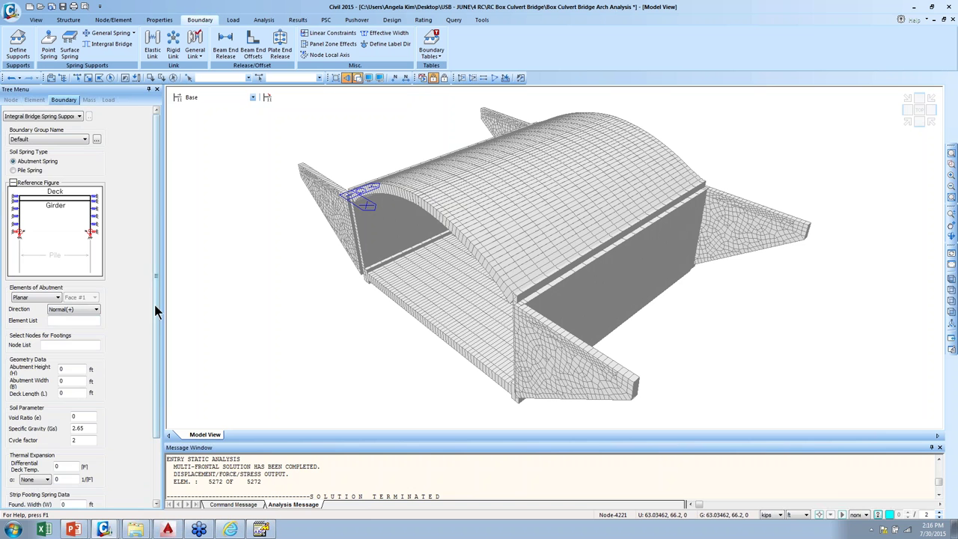
{"action": "left_click_drag", "start_coordinate": [154, 310], "coordinate": [158, 399]}
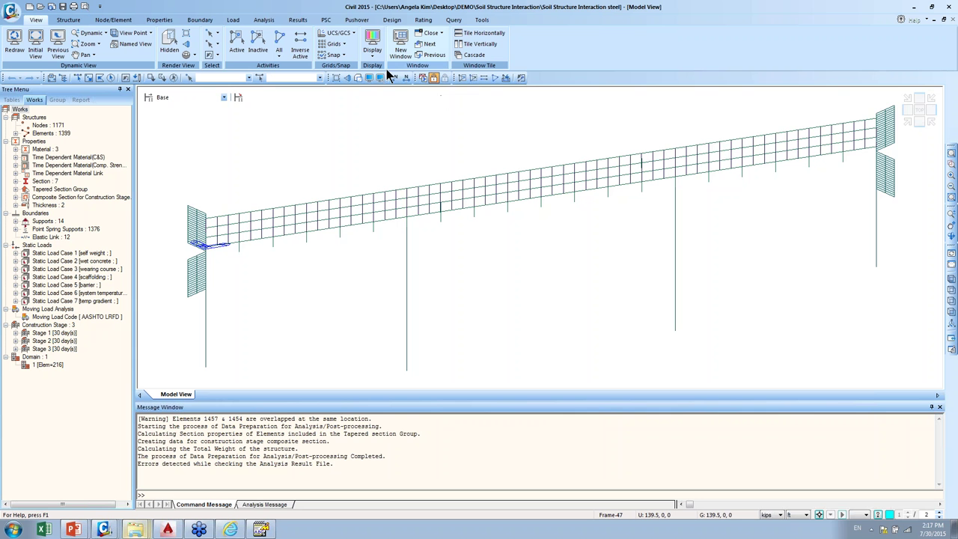
- Show the soil structure interaction bridge in hidden perspective view and examine its Linear, Comp/Tens and Multi-Linear point spring supports
{"action": "left_click", "coordinate": [360, 78]}
{"action": "left_click", "coordinate": [347, 78]}
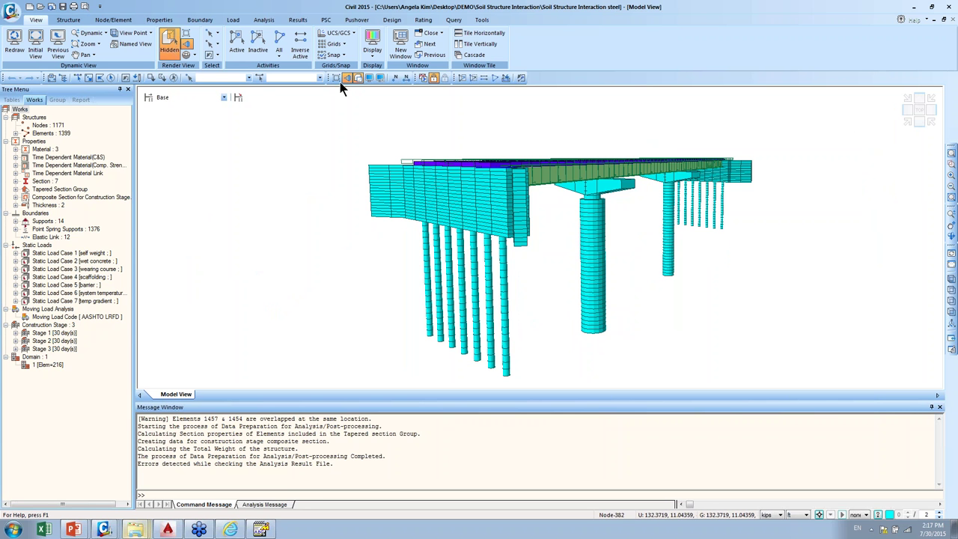
{"action": "left_click", "coordinate": [200, 20]}
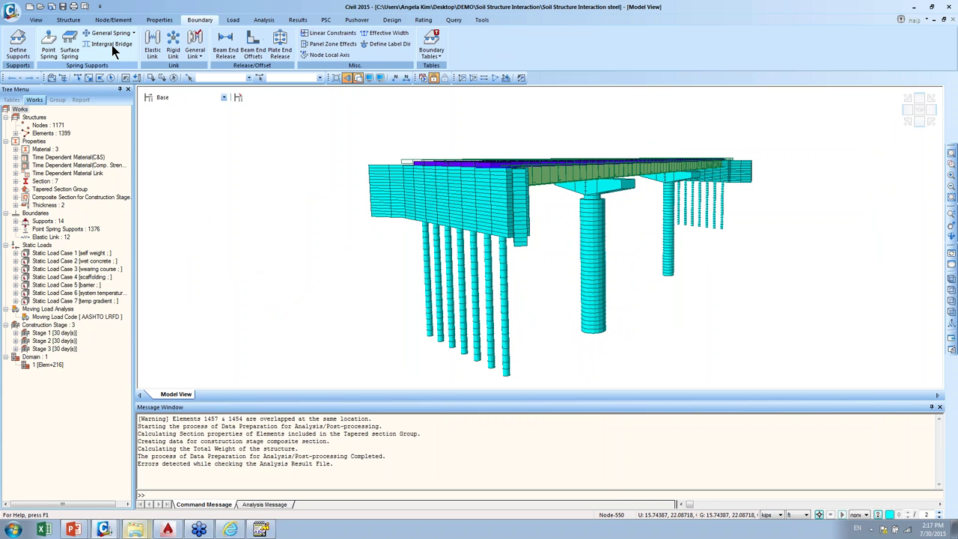
{"action": "double_click", "coordinate": [45, 229]}
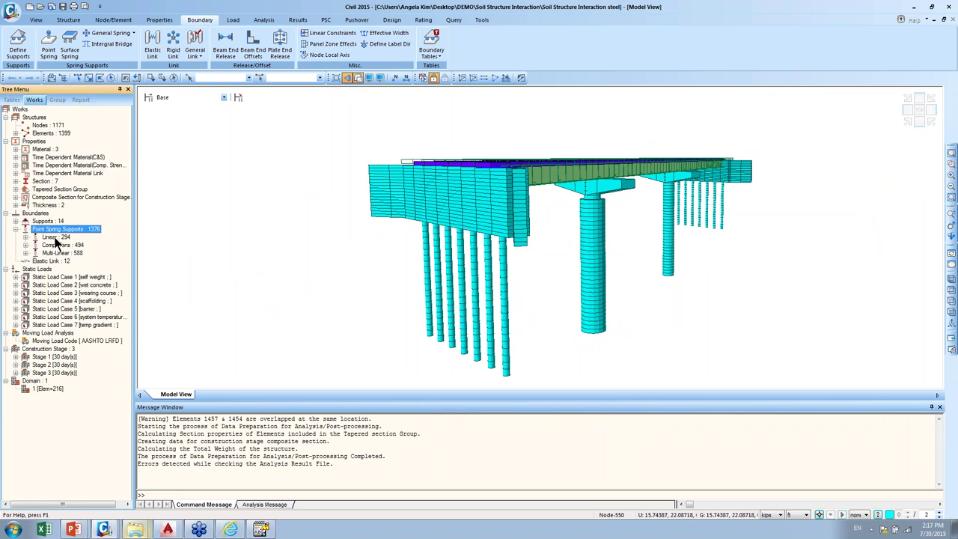
{"action": "left_click", "coordinate": [54, 238]}
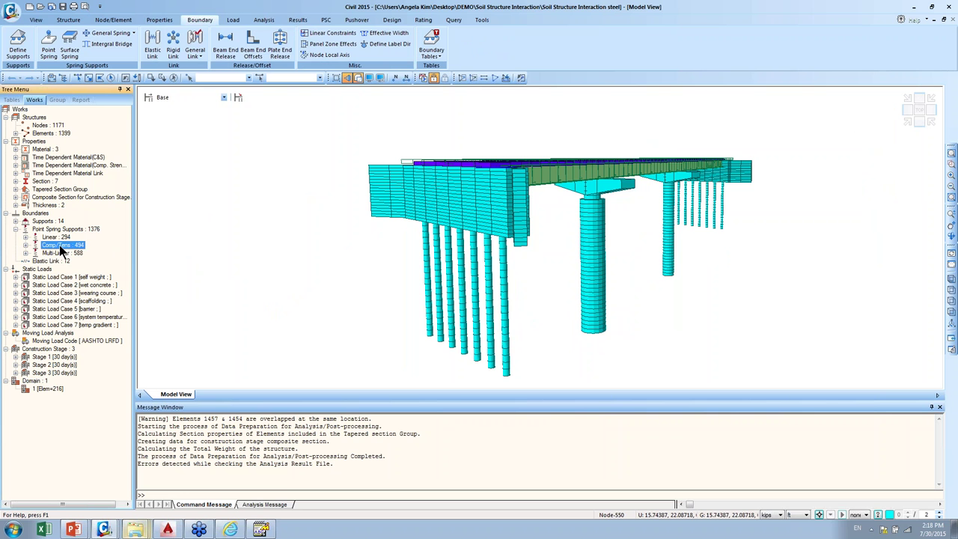
{"action": "left_click", "coordinate": [63, 255]}
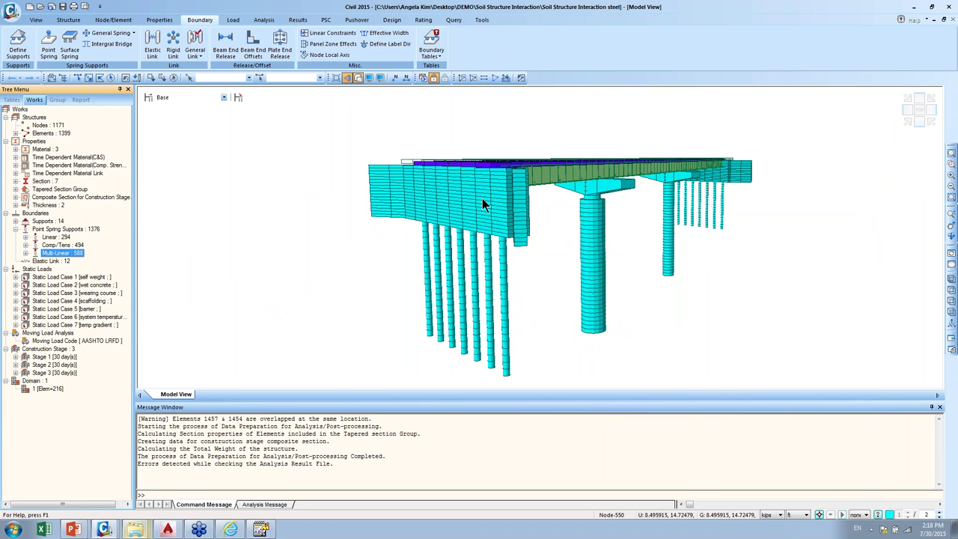
- Display the Linear point spring supports Type 1 to Type 16 on the model and inspect them along the abutment piles
{"action": "middle_click_drag", "start_coordinate": [520, 226], "coordinate": [545, 213], "text": "ctrl"}
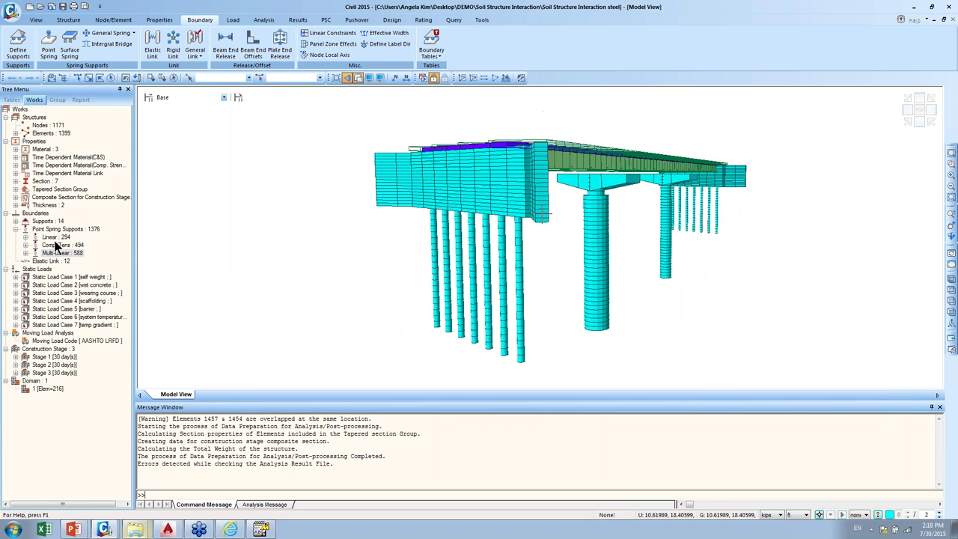
{"action": "left_click", "coordinate": [54, 238]}
{"action": "double_click", "coordinate": [54, 238]}
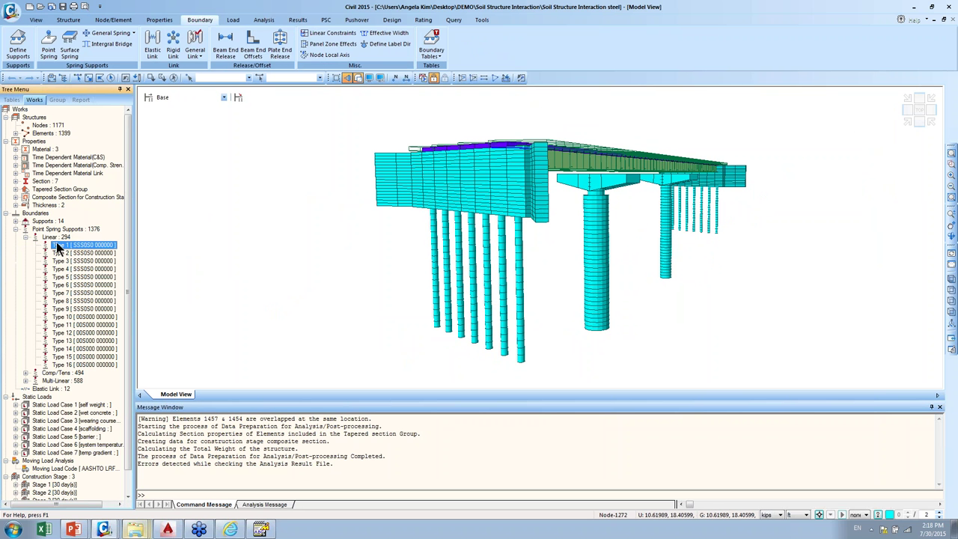
{"action": "left_click", "coordinate": [81, 364], "text": "shift"}
{"action": "right_click", "coordinate": [86, 283]}
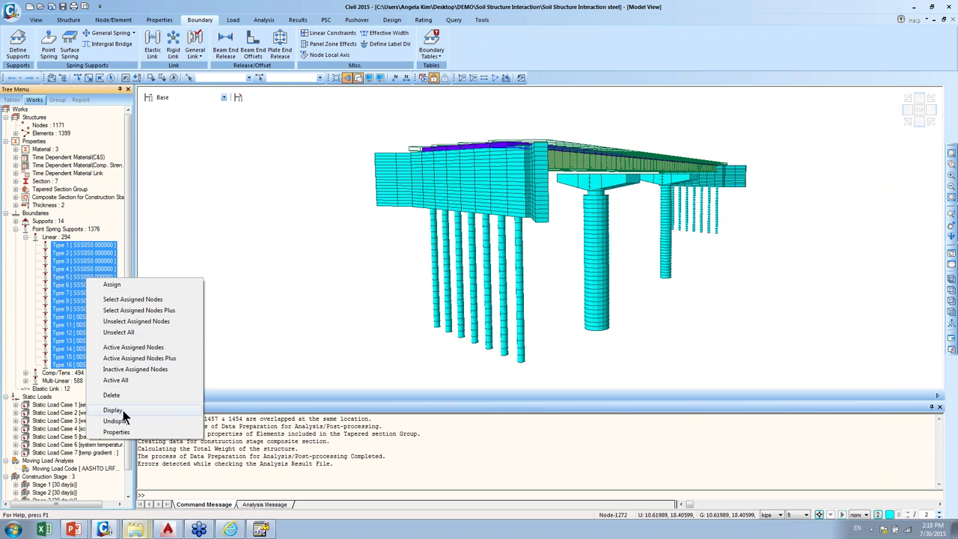
{"action": "left_click", "coordinate": [122, 410]}
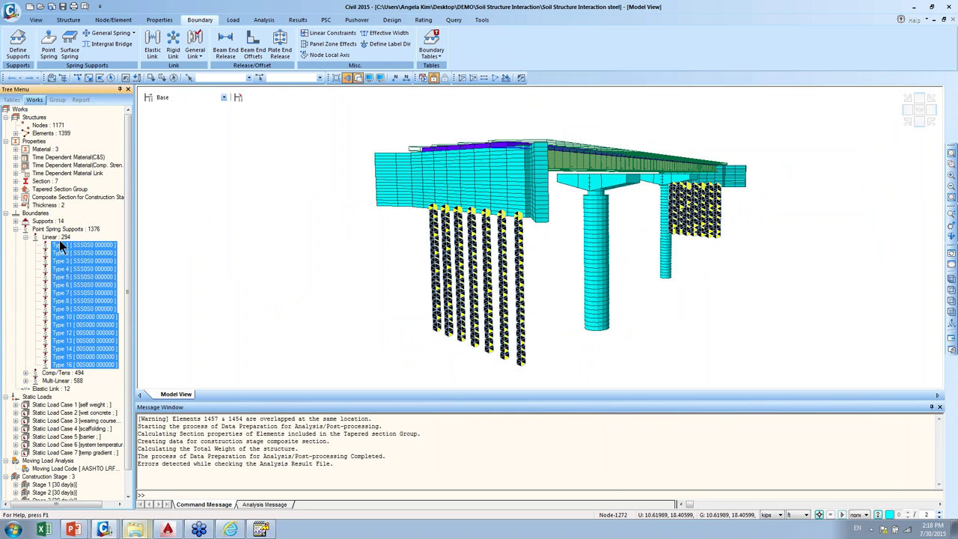
{"action": "left_click", "coordinate": [515, 268]}
{"action": "scroll", "coordinate": [512, 275], "scroll_direction": "up", "scroll_amount": 8}
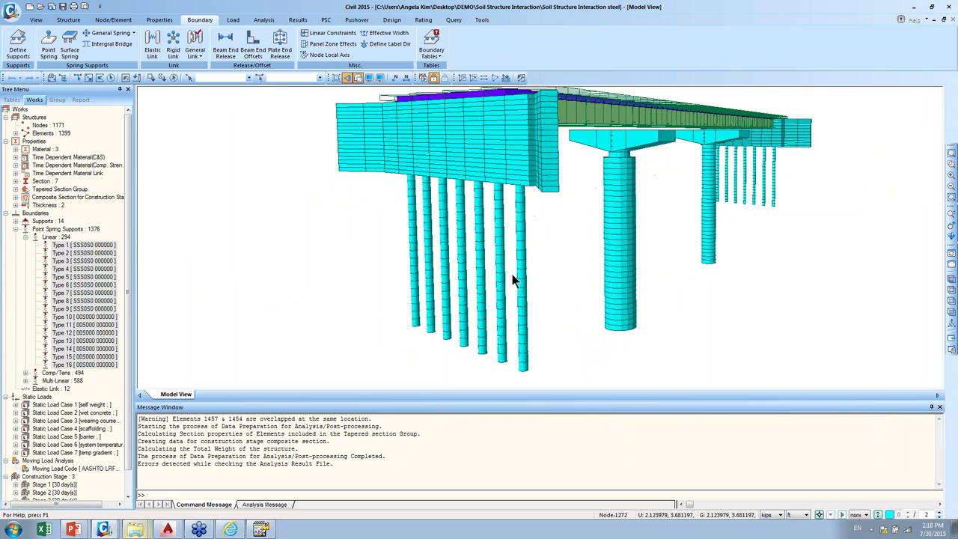
{"action": "middle_click_drag", "start_coordinate": [525, 231], "coordinate": [636, 332]}
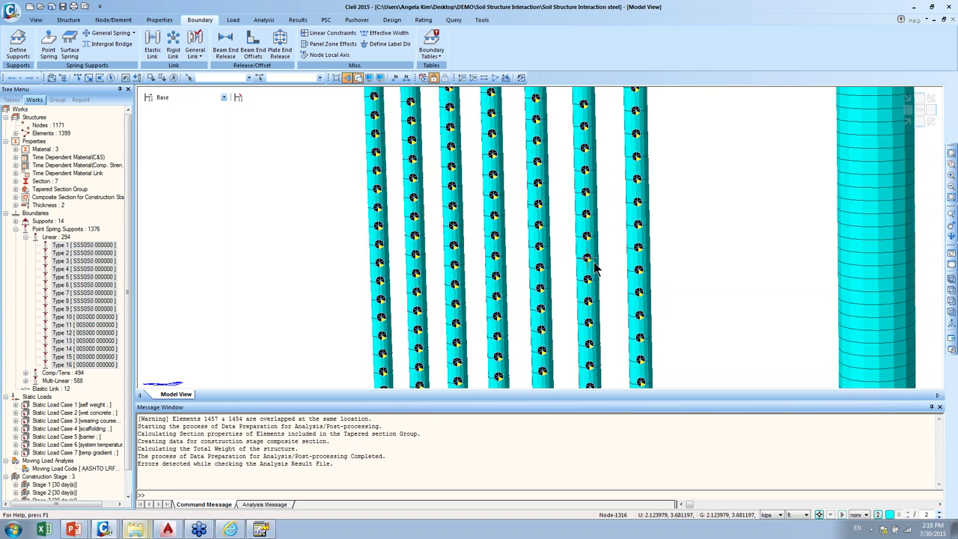
{"action": "right_click", "coordinate": [105, 262]}
{"action": "left_click", "coordinate": [128, 393]}
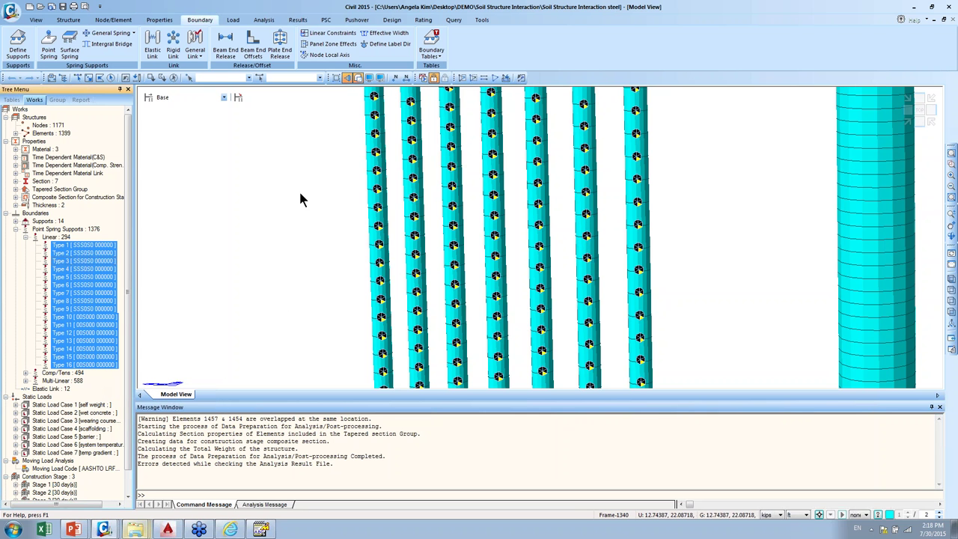
- Display the Multi-Linear point spring supports Type 1 to Type 42 and inspect them on the piles
{"action": "left_click", "coordinate": [24, 236]}
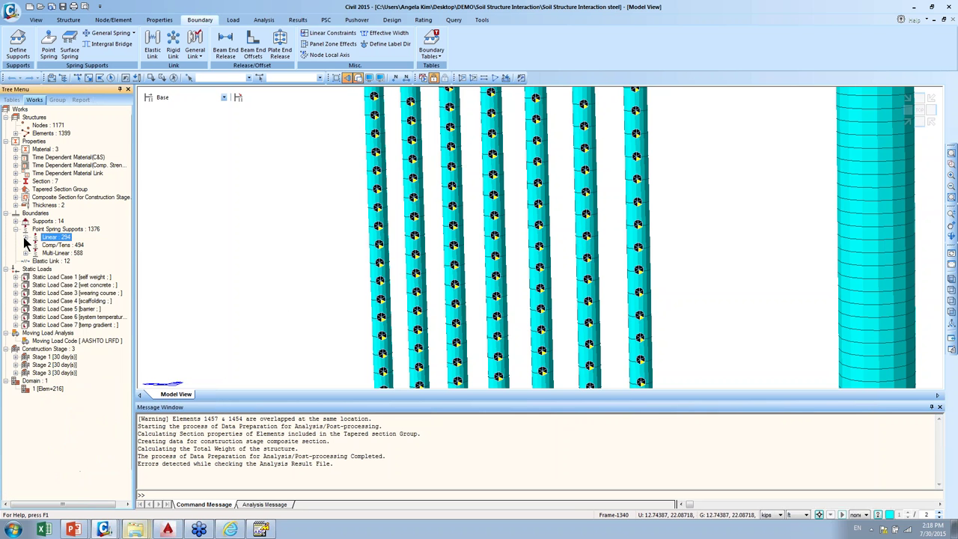
{"action": "left_click", "coordinate": [24, 245]}
{"action": "left_click", "coordinate": [58, 253]}
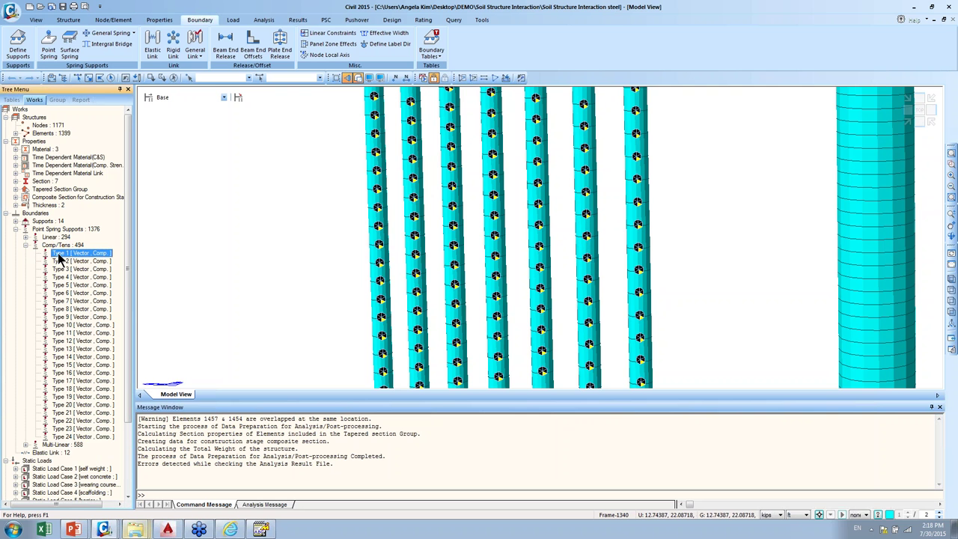
{"action": "double_click", "coordinate": [60, 446]}
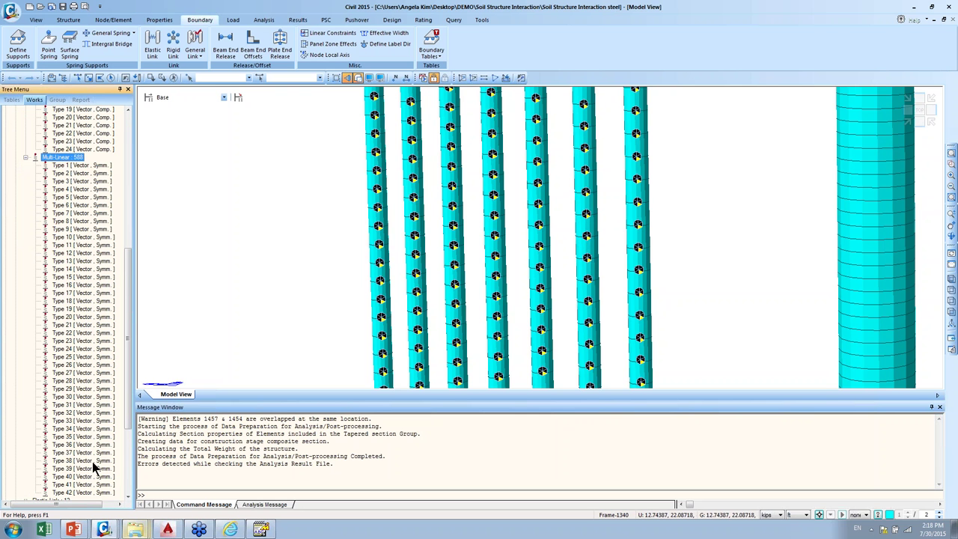
{"action": "scroll", "coordinate": [93, 461], "scroll_direction": "down", "scroll_amount": 2}
{"action": "left_click", "coordinate": [90, 453]}
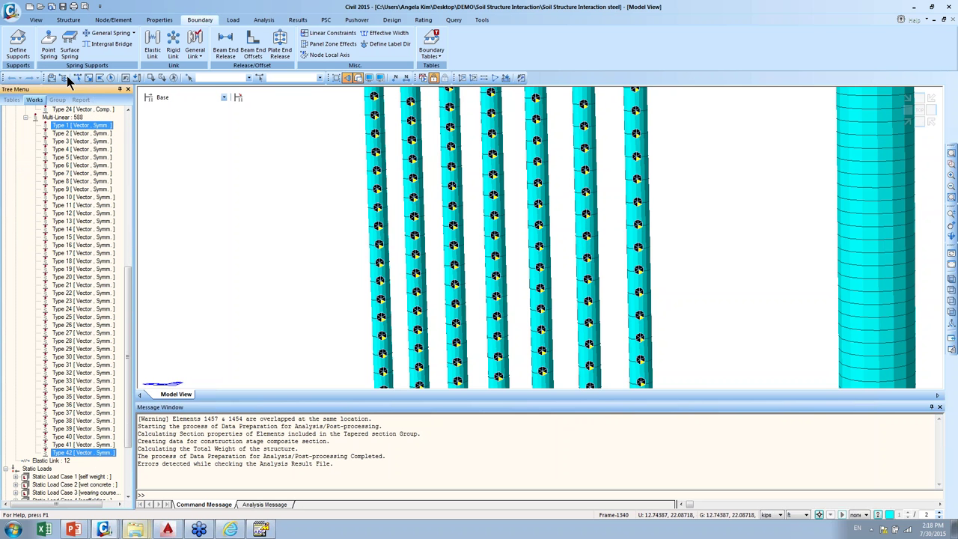
{"action": "left_click", "coordinate": [81, 126], "text": "shift"}
{"action": "right_click", "coordinate": [94, 129]}
{"action": "left_click", "coordinate": [124, 258]}
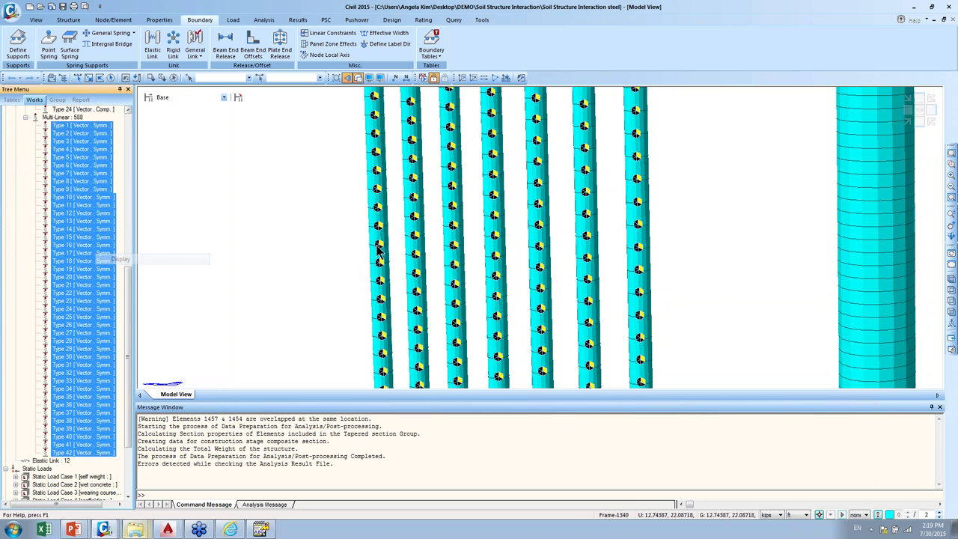
{"action": "middle_click_drag", "start_coordinate": [539, 220], "coordinate": [433, 329], "text": "ctrl"}
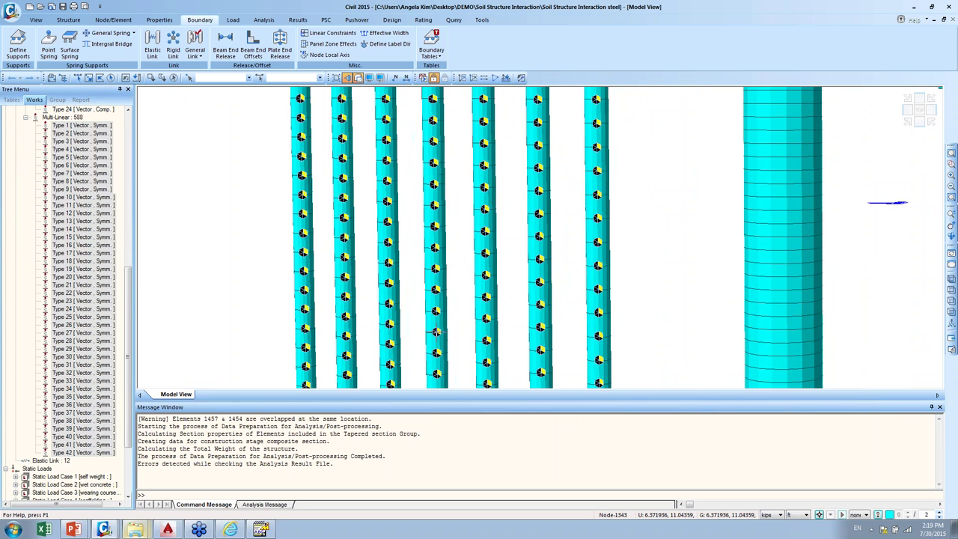
- Display the Comp/Tens point spring supports Type 1 to Type 24 and inspect them up close on the abutment walls
{"action": "left_click", "coordinate": [64, 117]}
{"action": "scroll", "coordinate": [75, 154], "scroll_direction": "up", "scroll_amount": 12}
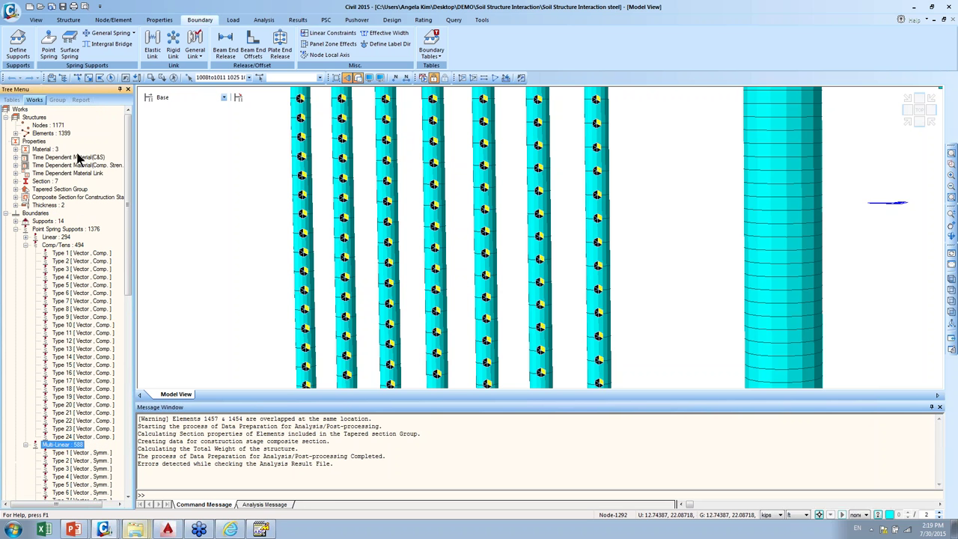
{"action": "left_click", "coordinate": [818, 236]}
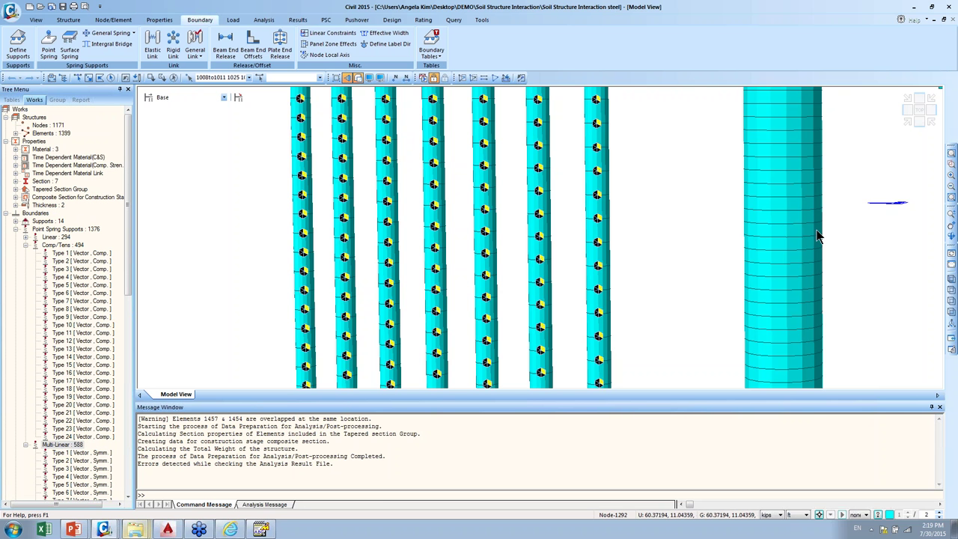
{"action": "left_click", "coordinate": [914, 127]}
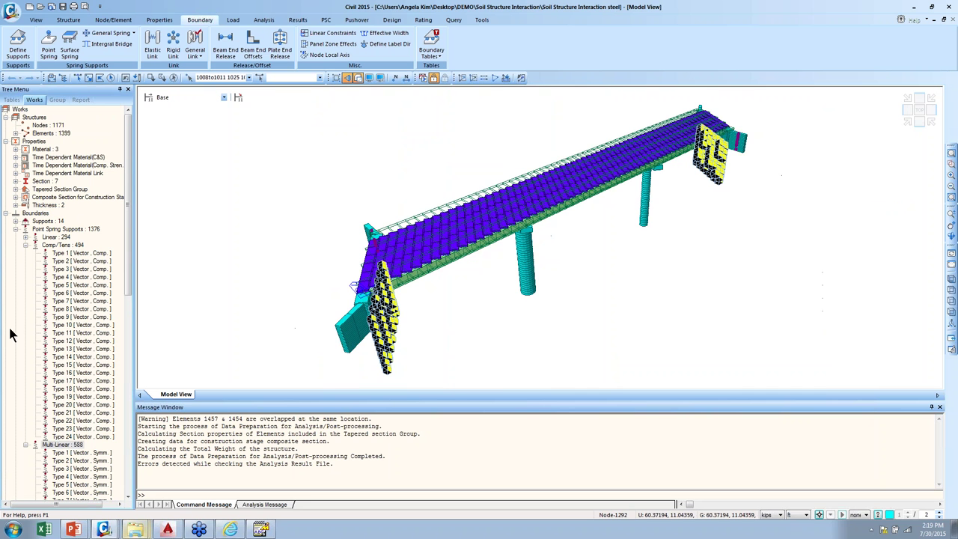
{"action": "left_click", "coordinate": [67, 253]}
{"action": "left_click", "coordinate": [72, 433], "text": "shift"}
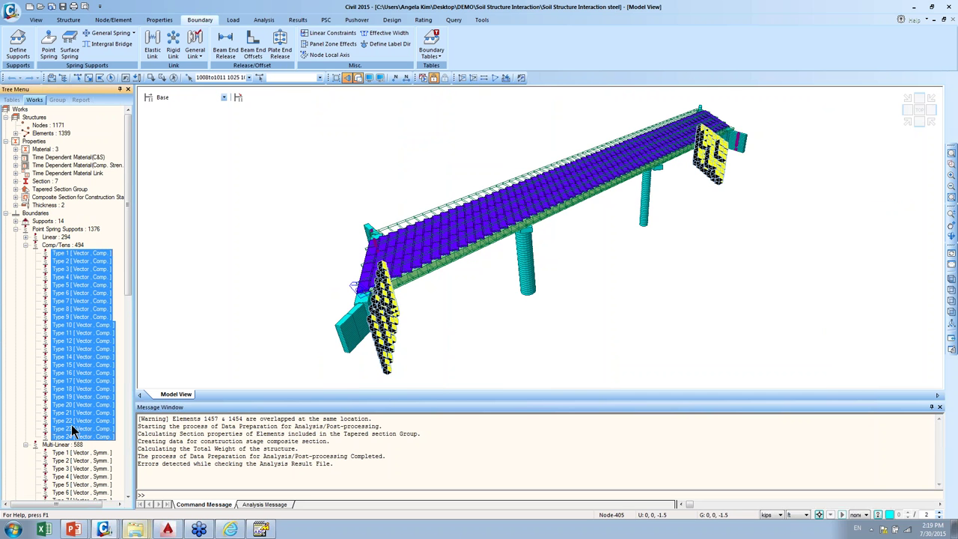
{"action": "right_click", "coordinate": [71, 432]}
{"action": "left_click", "coordinate": [97, 381]}
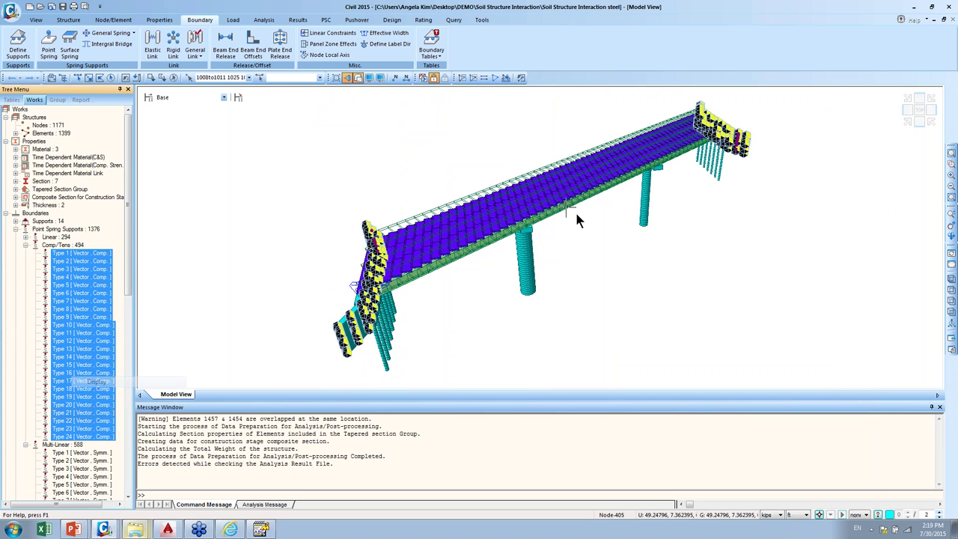
{"action": "left_click", "coordinate": [919, 109]}
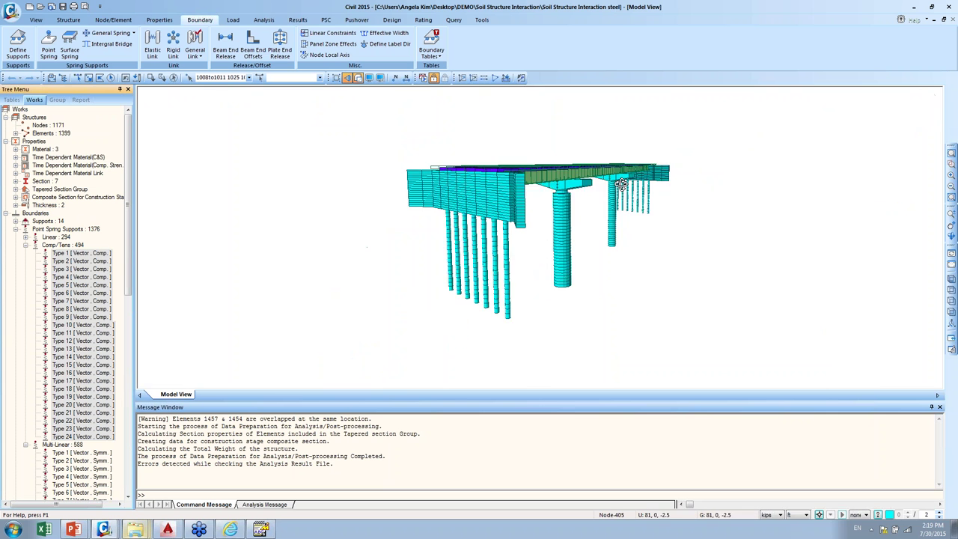
{"action": "left_click", "coordinate": [953, 163]}
{"action": "left_click_drag", "start_coordinate": [634, 235], "coordinate": [548, 187]}
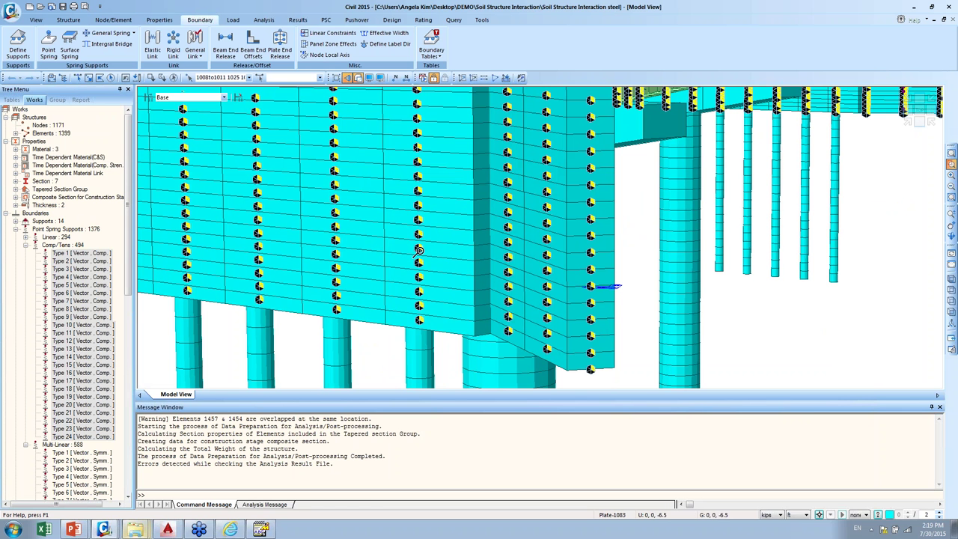
- Bring up the Point Spring Support table from the Comp/Tens supports, enlarge its text and narrow the columns from SRx onward
{"action": "left_click", "coordinate": [55, 244]}
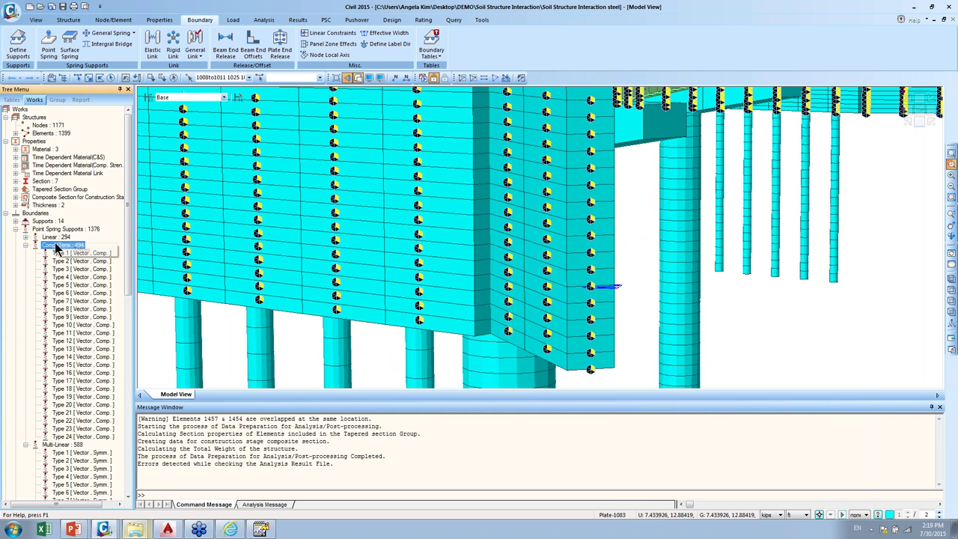
{"action": "double_click", "coordinate": [70, 245]}
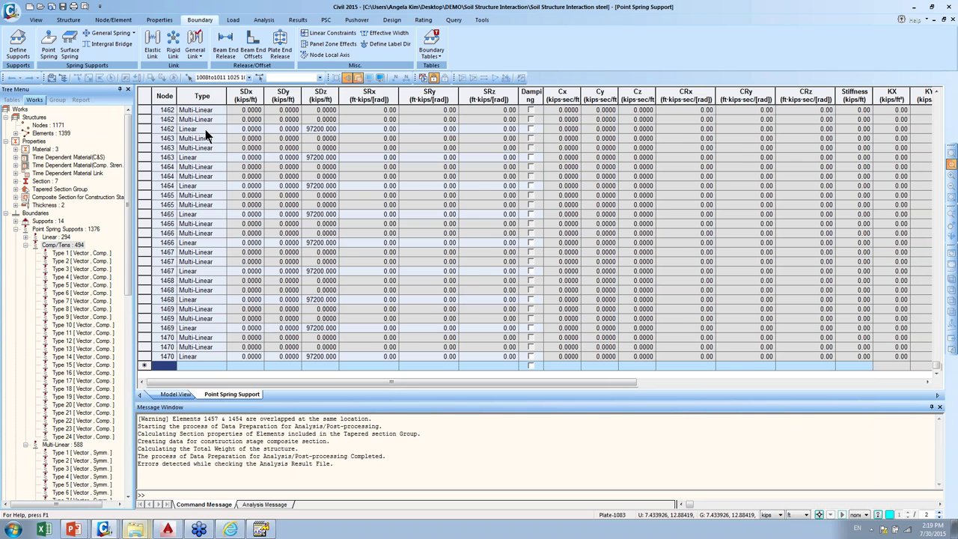
{"action": "left_click", "coordinate": [205, 129]}
{"action": "left_click", "coordinate": [331, 159]}
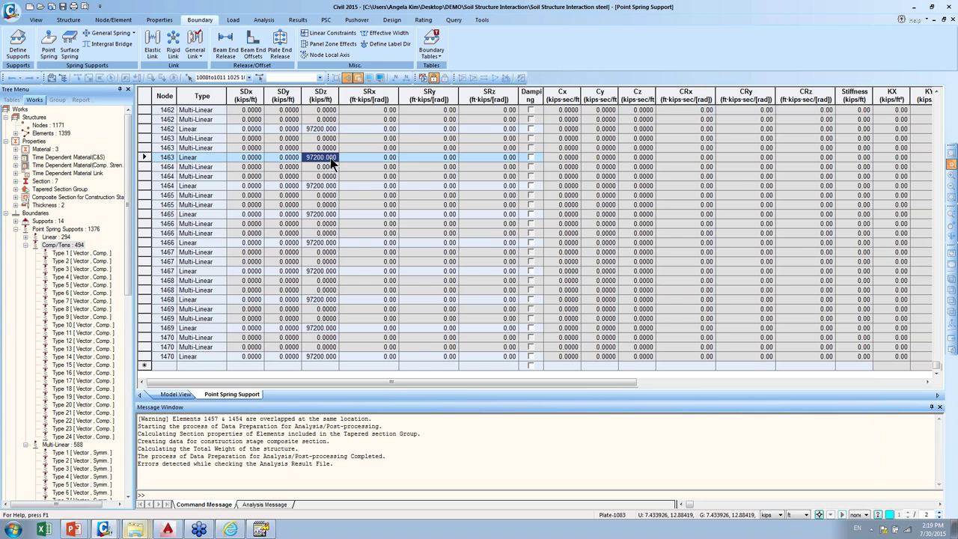
{"action": "scroll", "coordinate": [370, 189], "scroll_direction": "up", "scroll_amount": 2, "text": "ctrl"}
{"action": "left_click_drag", "start_coordinate": [393, 97], "coordinate": [854, 105]}
{"action": "left_click", "coordinate": [462, 101]}
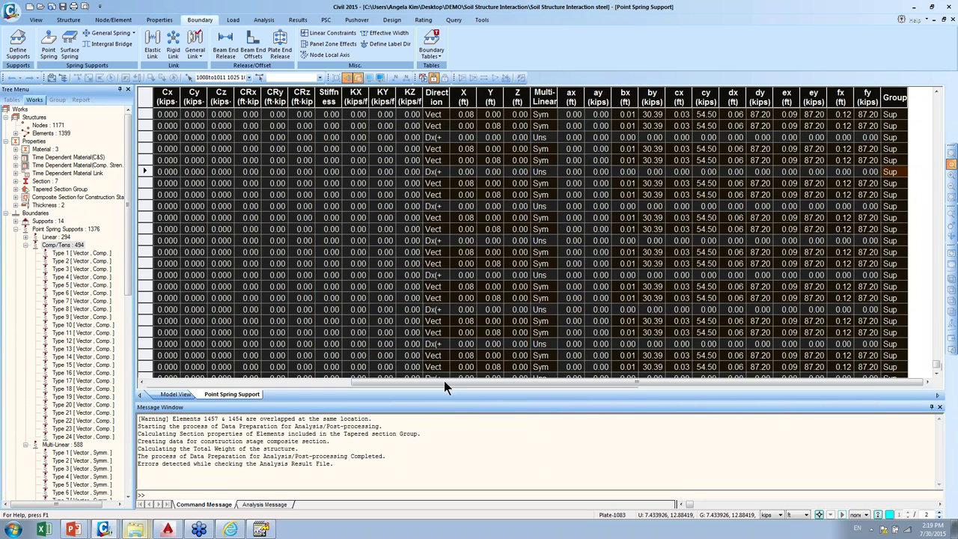
- Bring the Node and Type columns back into view, and close the Tree Menu and Message Window to enlarge the table
{"action": "left_click_drag", "start_coordinate": [444, 385], "coordinate": [275, 386]}
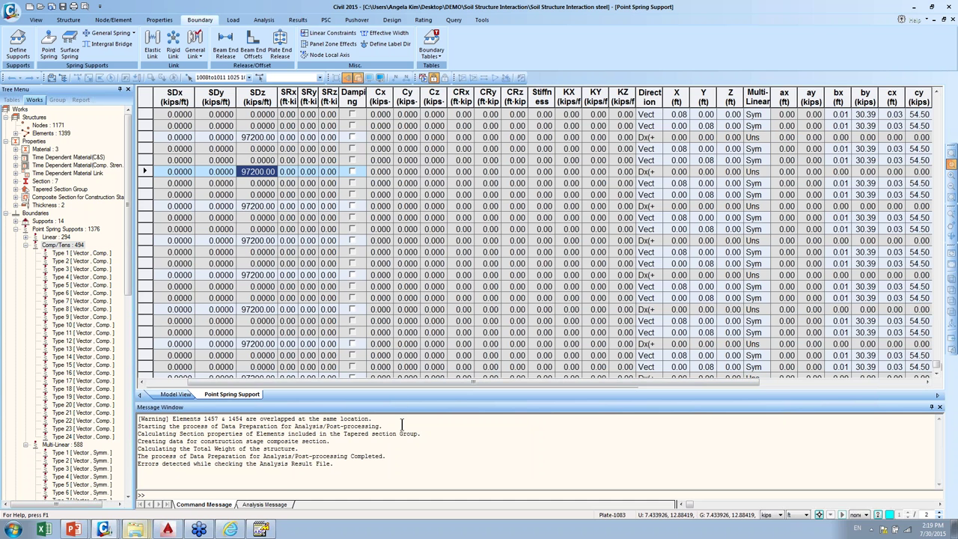
{"action": "left_click_drag", "start_coordinate": [398, 380], "coordinate": [284, 381]}
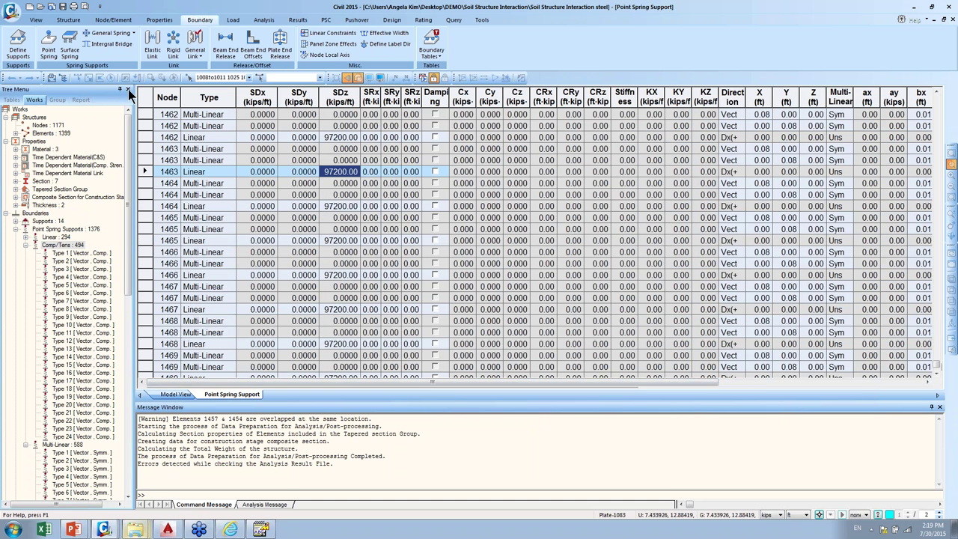
{"action": "left_click", "coordinate": [128, 89]}
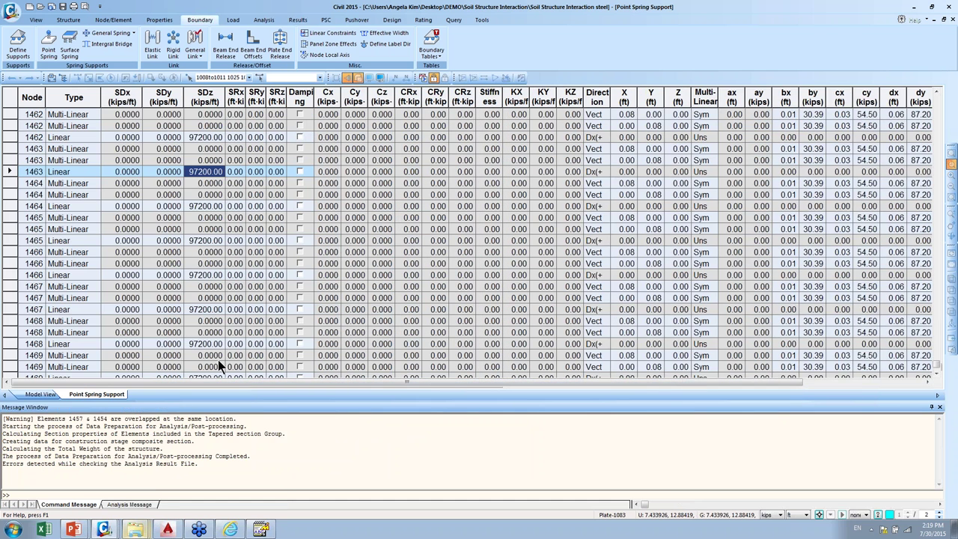
{"action": "left_click", "coordinate": [939, 409]}
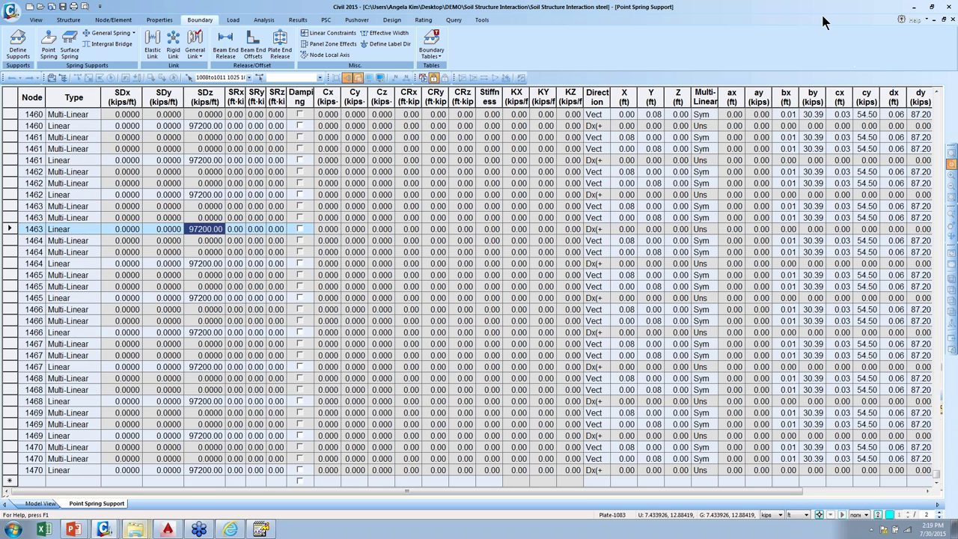
- Examine the SDz stiffness values of the Linear springs from node 1460 back through the lower-numbered nodes
{"action": "left_click", "coordinate": [61, 126]}
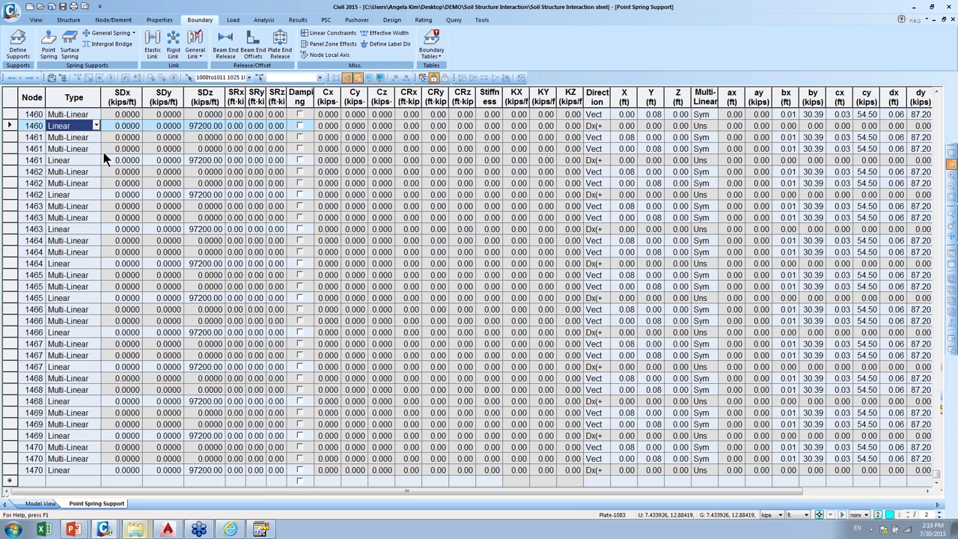
{"action": "left_click", "coordinate": [217, 125]}
{"action": "scroll", "coordinate": [266, 263], "scroll_direction": "up", "scroll_amount": 14}
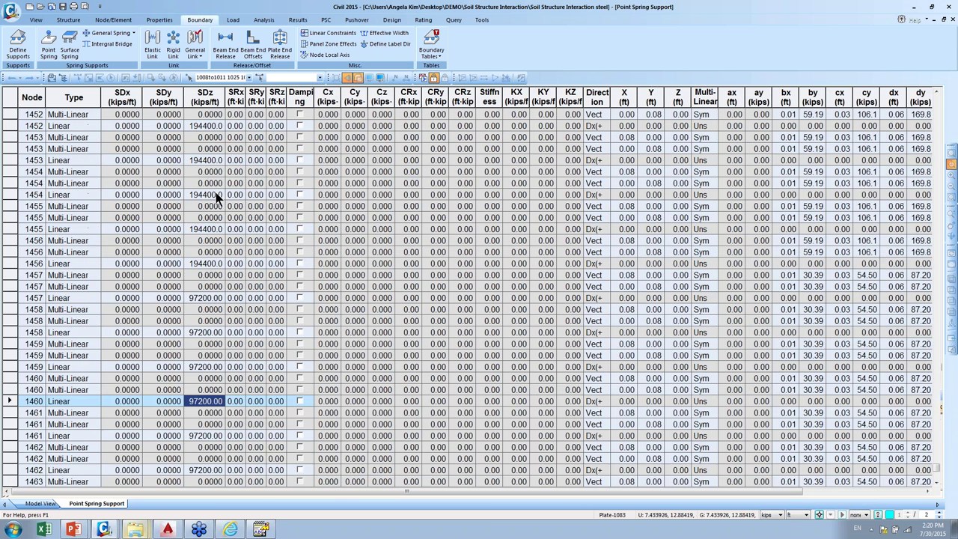
{"action": "left_click", "coordinate": [211, 195]}
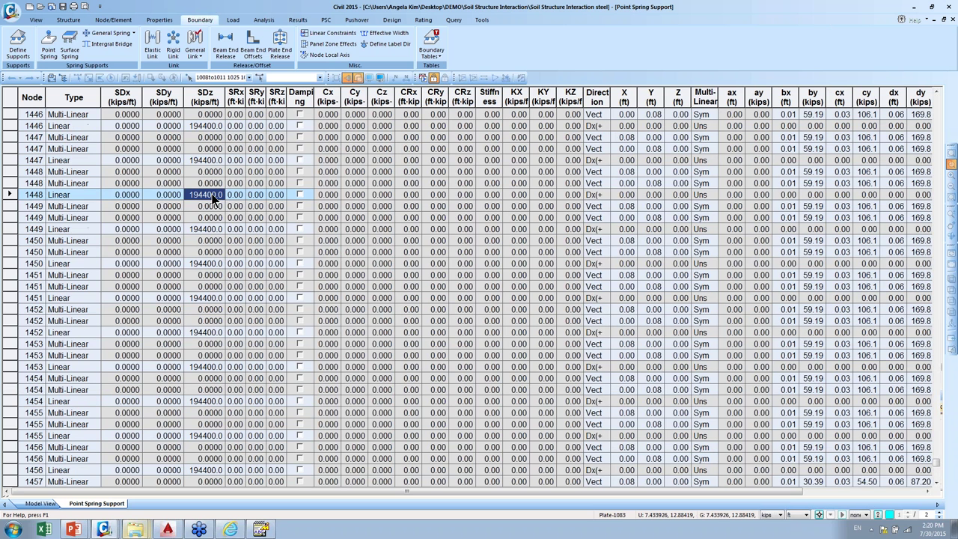
{"action": "scroll", "coordinate": [213, 195], "scroll_direction": "up", "scroll_amount": 4}
{"action": "left_click", "coordinate": [214, 194]}
{"action": "scroll", "coordinate": [298, 186], "scroll_direction": "up", "scroll_amount": 4}
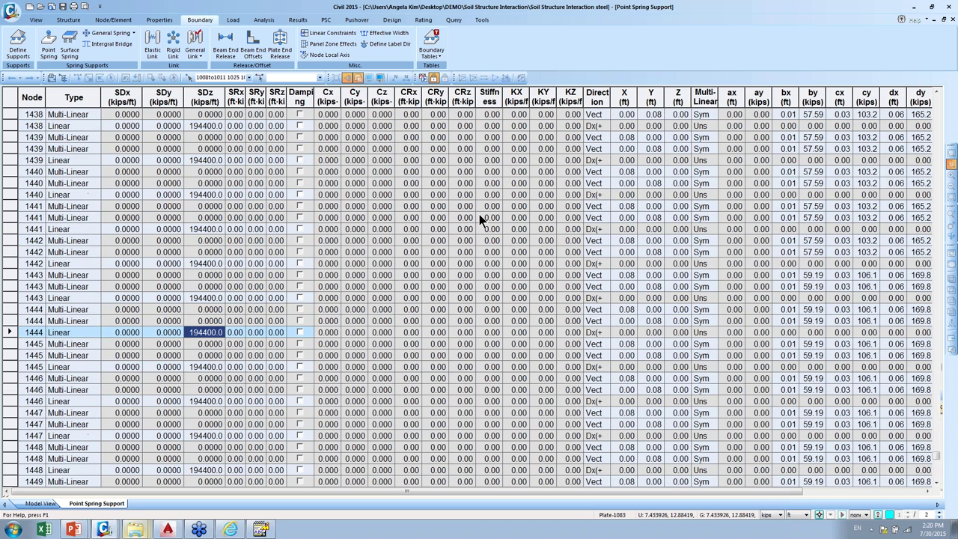
- Examine the direction vectors and force-displacement values of the two Multi-Linear springs at node 1439, through the fy column
{"action": "left_click_drag", "start_coordinate": [62, 148], "coordinate": [806, 140]}
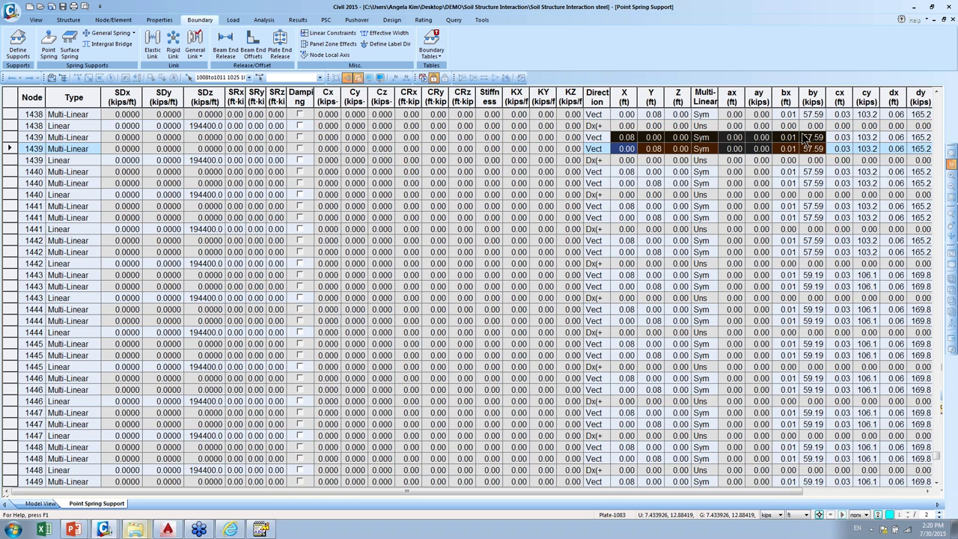
{"action": "left_click", "coordinate": [638, 137]}
{"action": "left_click_drag", "start_coordinate": [639, 137], "coordinate": [804, 146]}
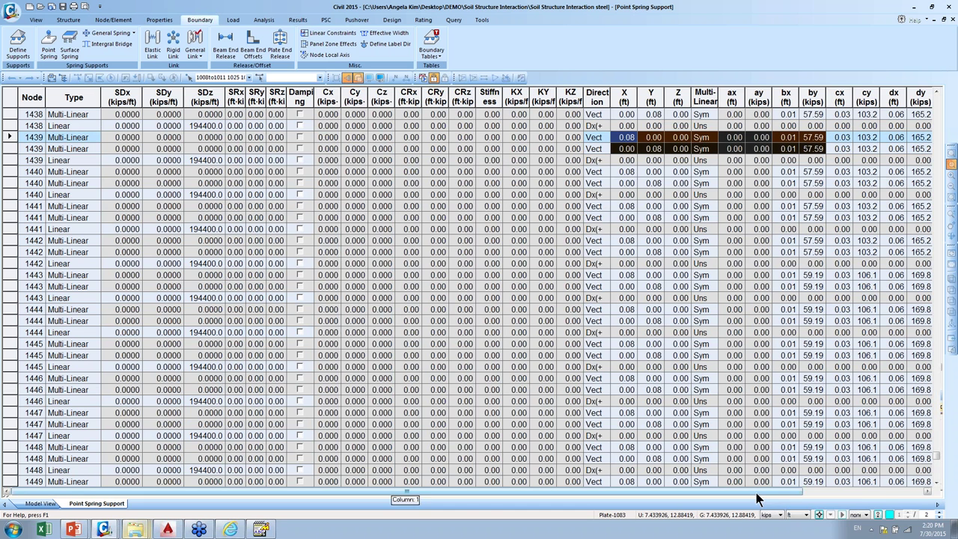
{"action": "left_click_drag", "start_coordinate": [757, 493], "coordinate": [811, 490]}
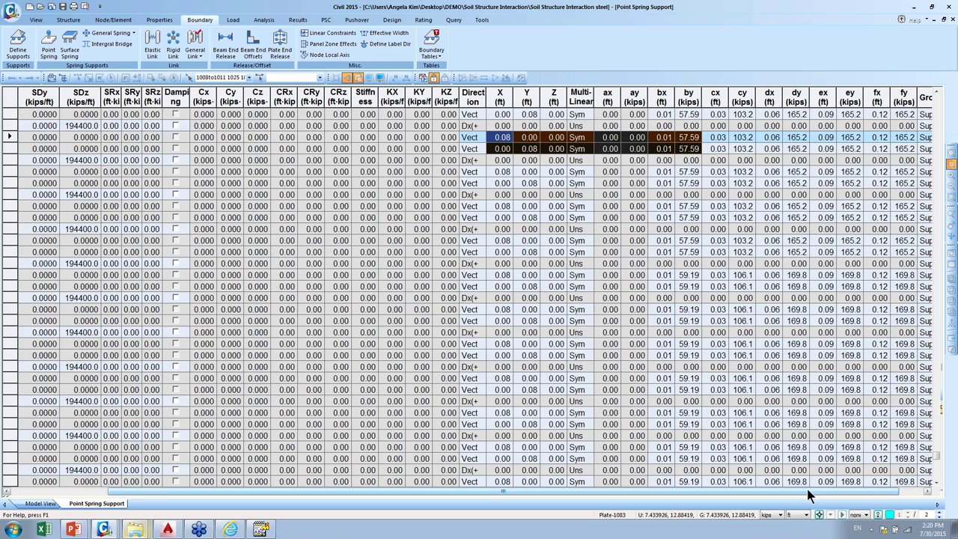
{"action": "left_click_drag", "start_coordinate": [425, 492], "coordinate": [149, 494]}
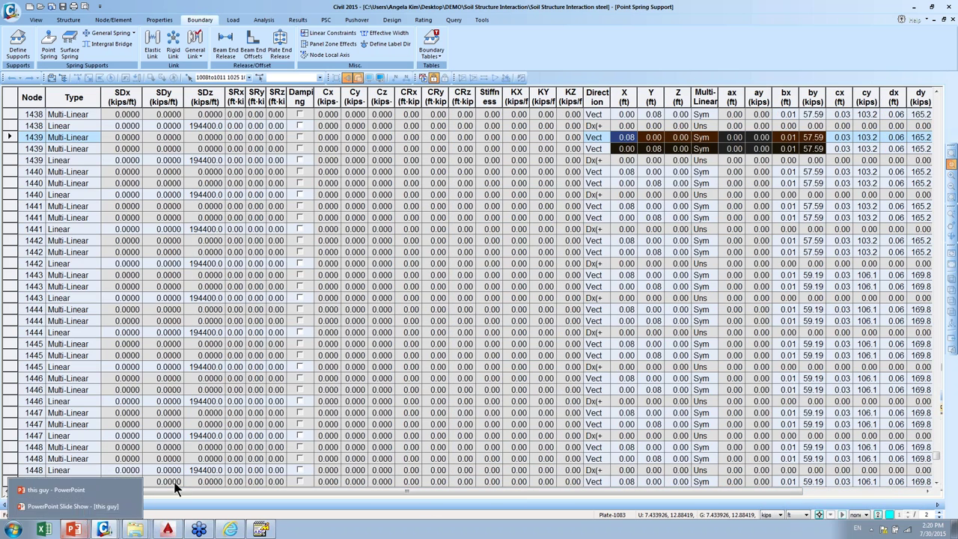
- Return to the model view of the bridge and switch to the PowerPoint presentation
{"action": "left_click", "coordinate": [41, 503]}
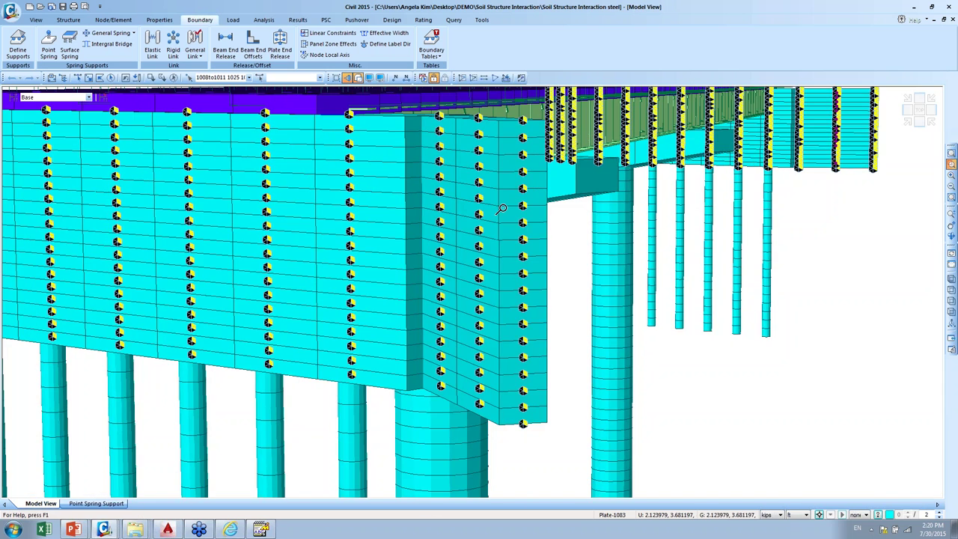
{"action": "key", "text": "alt+Tab"}
{"action": "key", "text": "alt+Tab"}
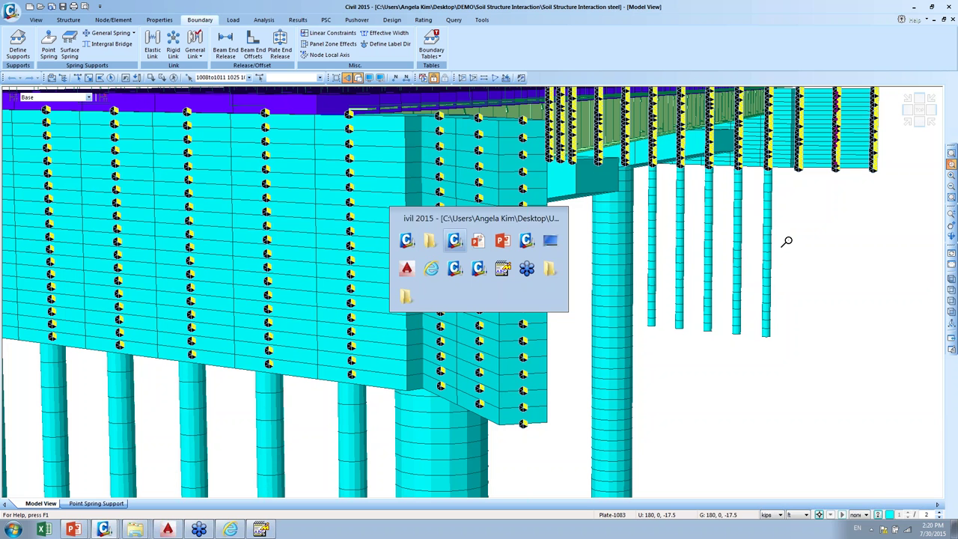
{"action": "key", "text": "alt+Tab"}
{"action": "key", "text": "alt+Tab"}
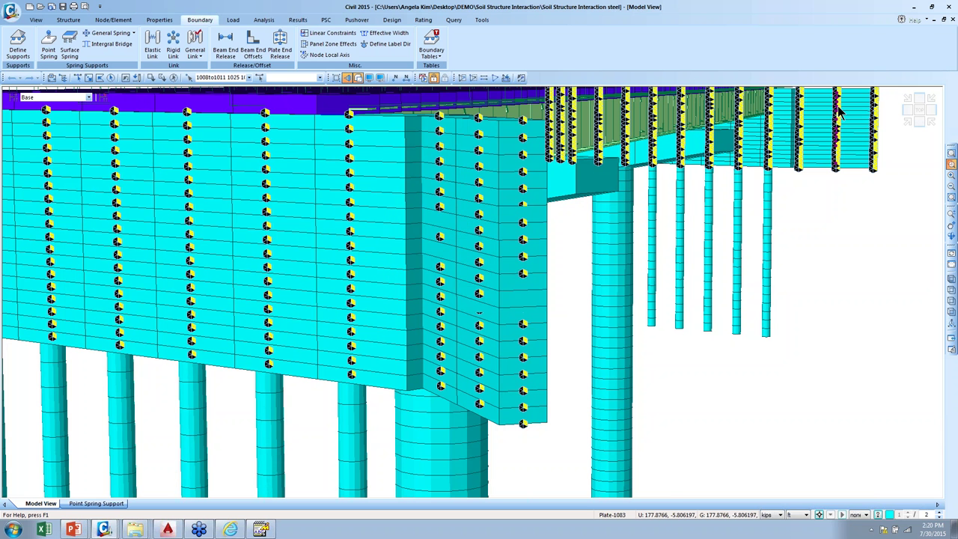
{"action": "key", "text": "alt+Tab"}
{"action": "key", "text": "alt+Tab"}
{"action": "key", "text": "alt+Tab"}
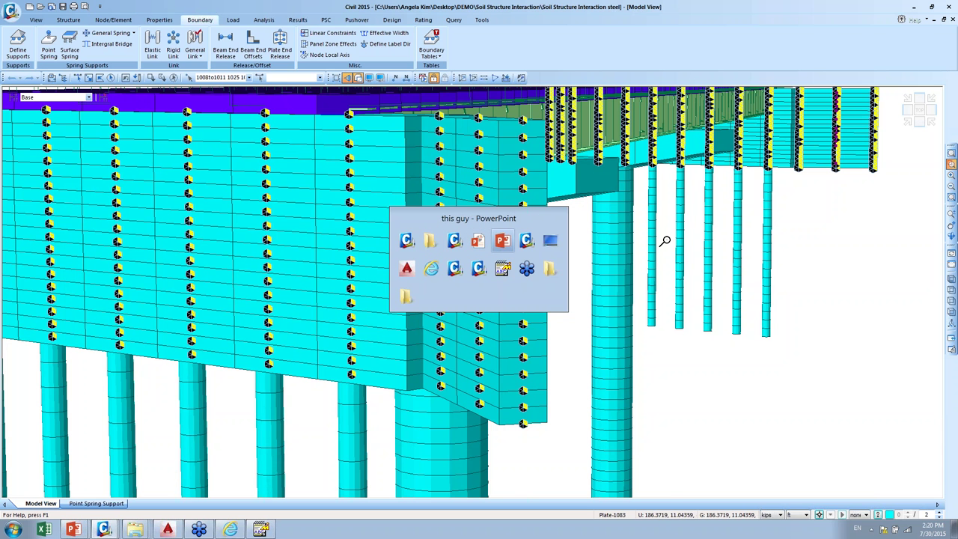